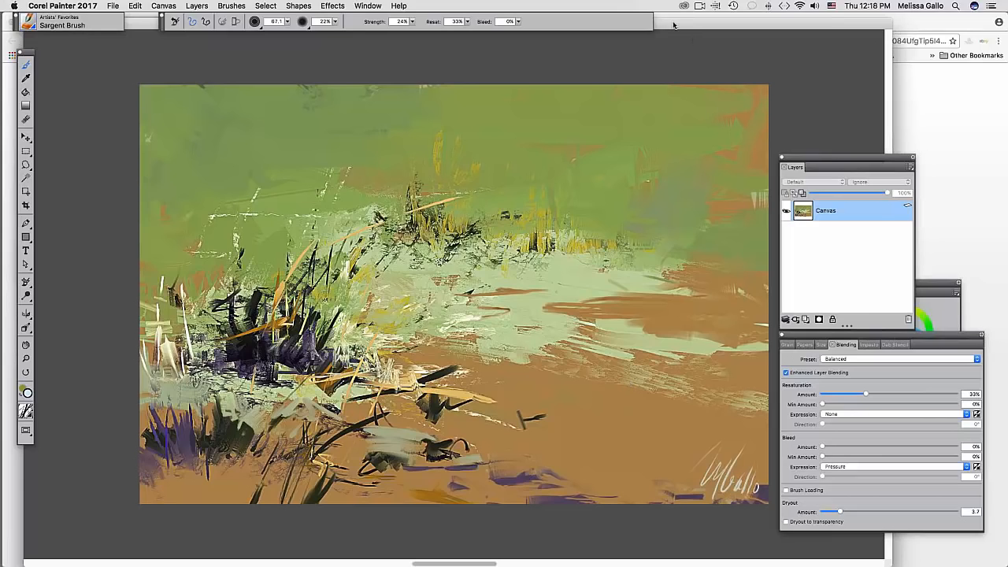
- Close the signed grass painting, enlarge the original photo's window, and place it in front of THE PRESERVE PAINTING.jpg
drag(674, 26, 892, 315)
click(203, 276)
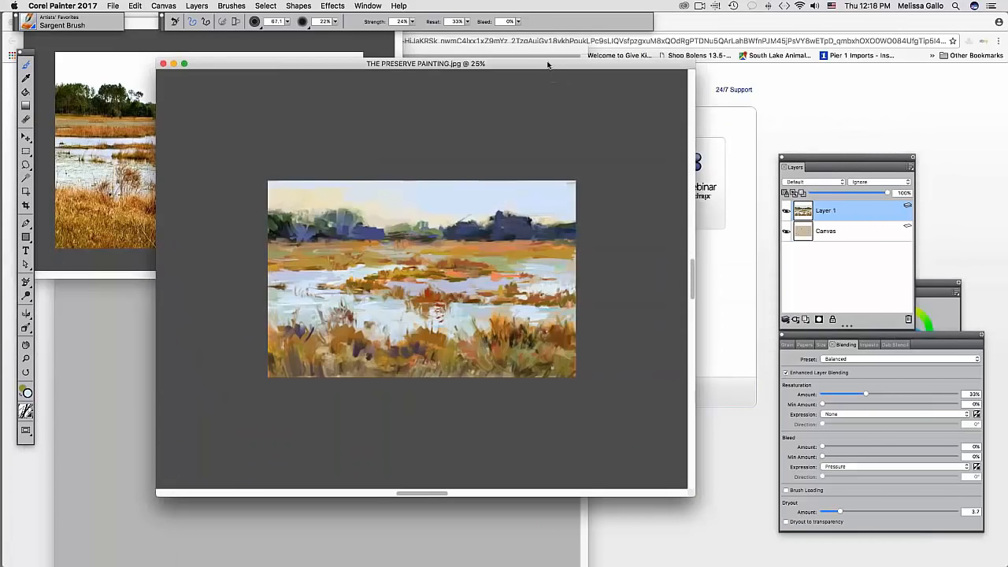
mouse_move(551, 67)
mouse_down()
mouse_move(767, 99)
mouse_move(644, 107)
mouse_move(601, 83)
mouse_move(610, 83)
mouse_up()
drag(144, 28, 225, 160)
drag(482, 412, 569, 501)
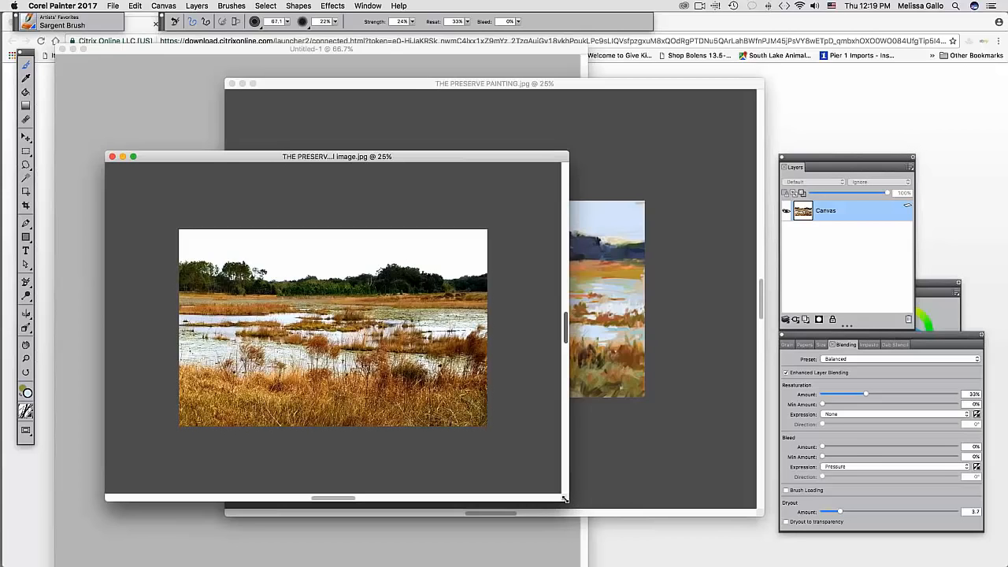
drag(565, 498, 581, 532)
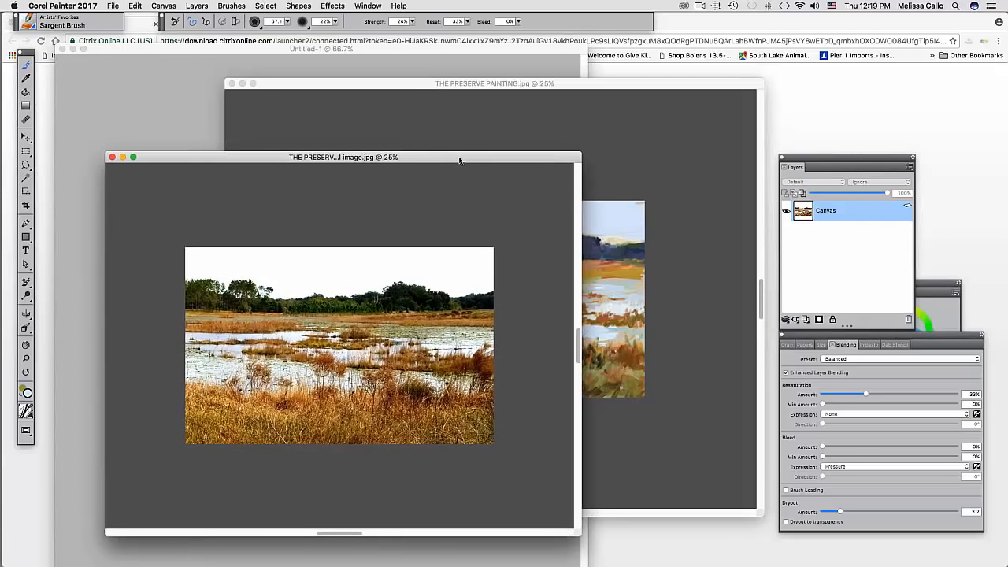
mouse_move(458, 158)
mouse_down()
mouse_move(481, 195)
mouse_move(508, 199)
mouse_move(560, 271)
mouse_move(611, 451)
mouse_move(604, 281)
mouse_move(579, 131)
mouse_move(589, 106)
mouse_up()
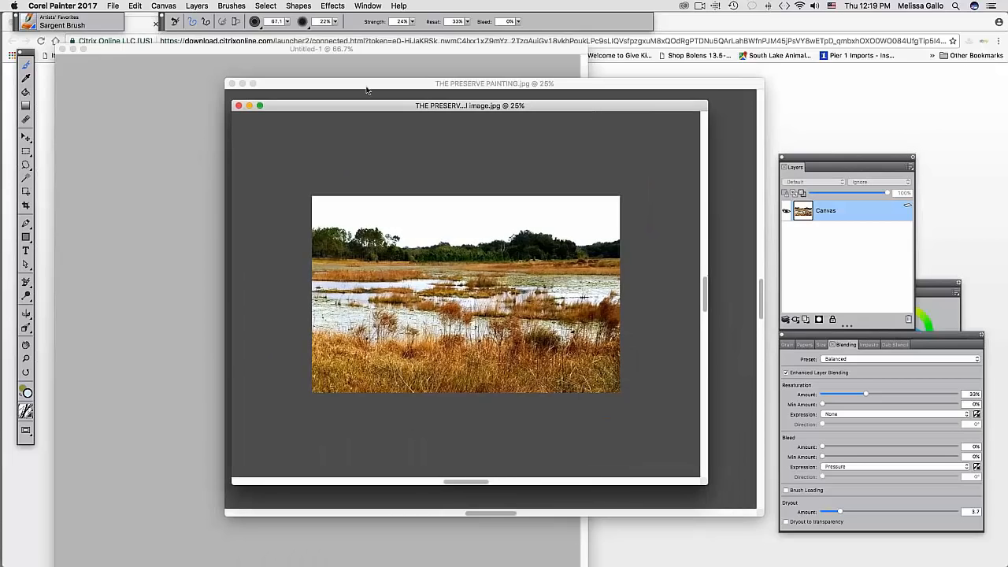
- Create a new 5 x 5 inch image at 300 pixels per inch with a pale tan canvas color, and move its window over the reference images
click(114, 6)
click(141, 20)
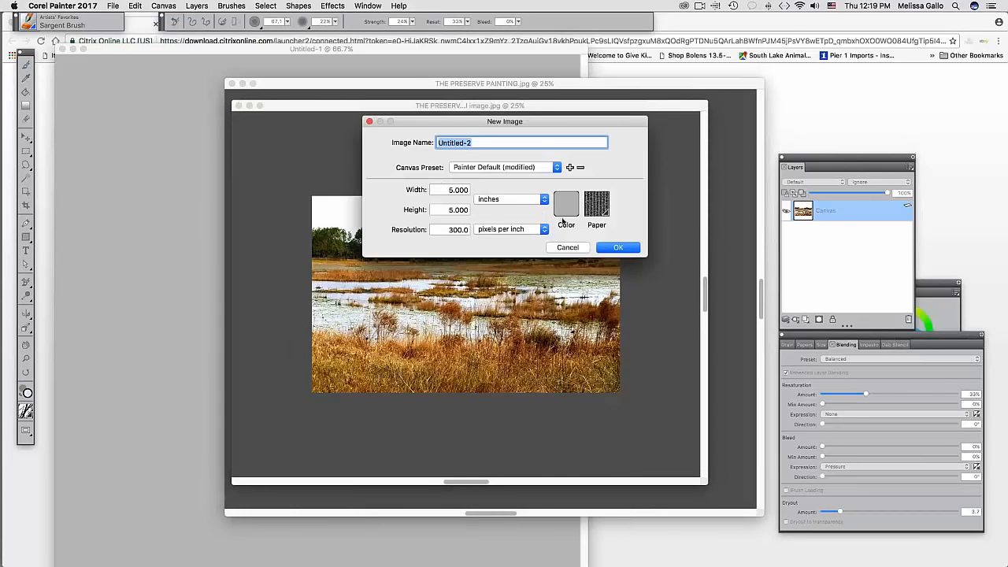
click(566, 211)
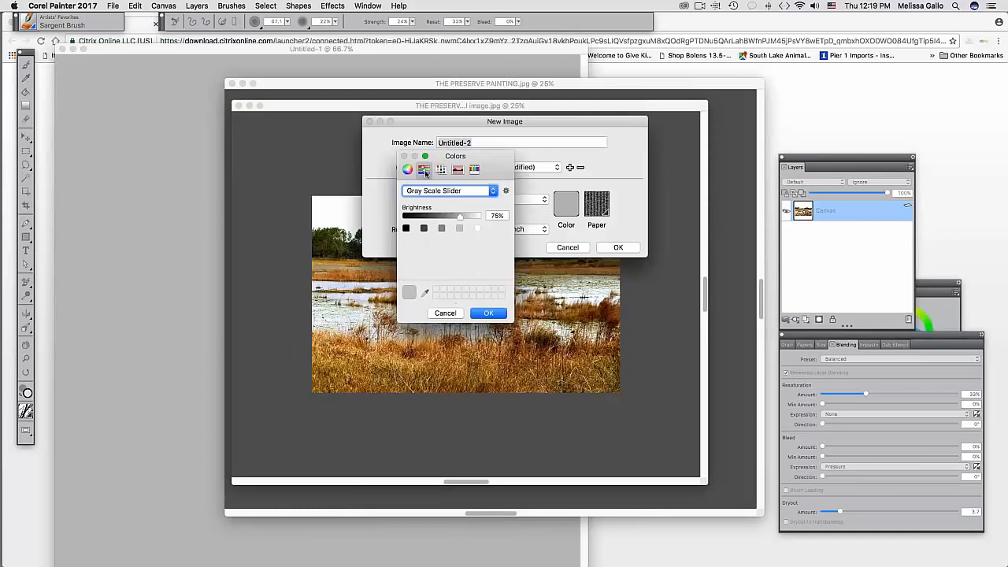
click(407, 169)
click(459, 221)
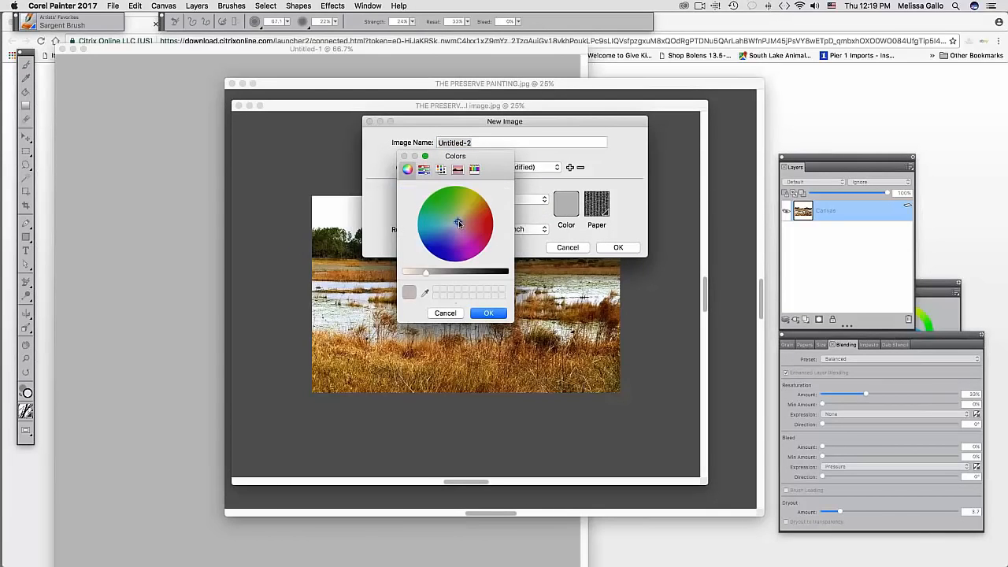
drag(425, 272, 415, 273)
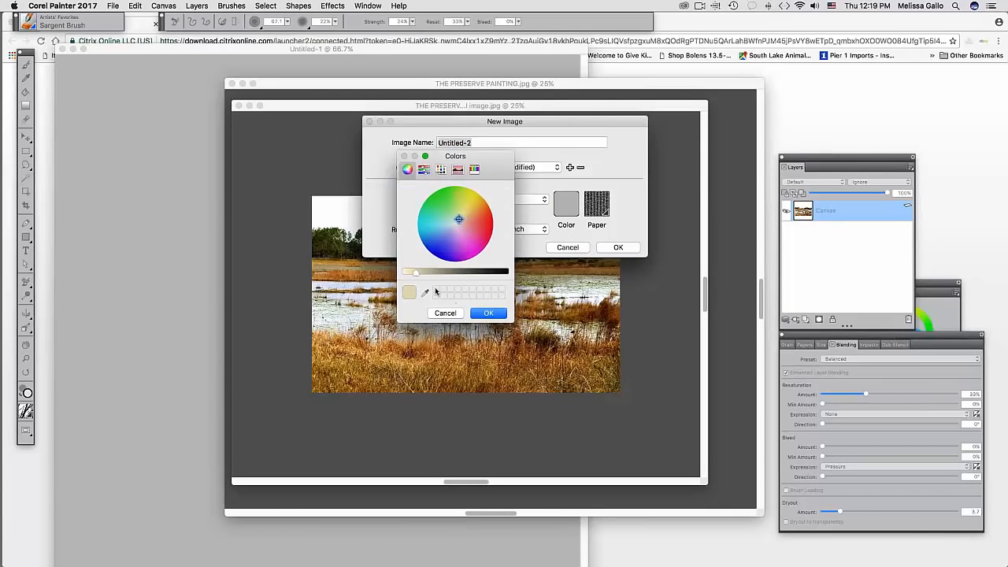
click(488, 314)
click(618, 249)
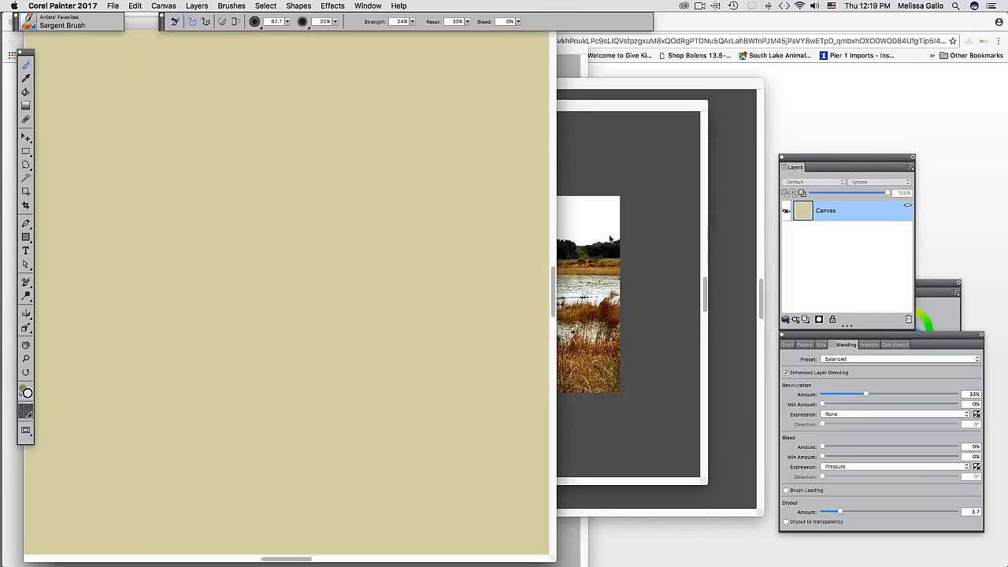
mouse_move(139, 27)
mouse_down()
mouse_move(299, 97)
mouse_move(348, 85)
mouse_move(334, 85)
mouse_up()
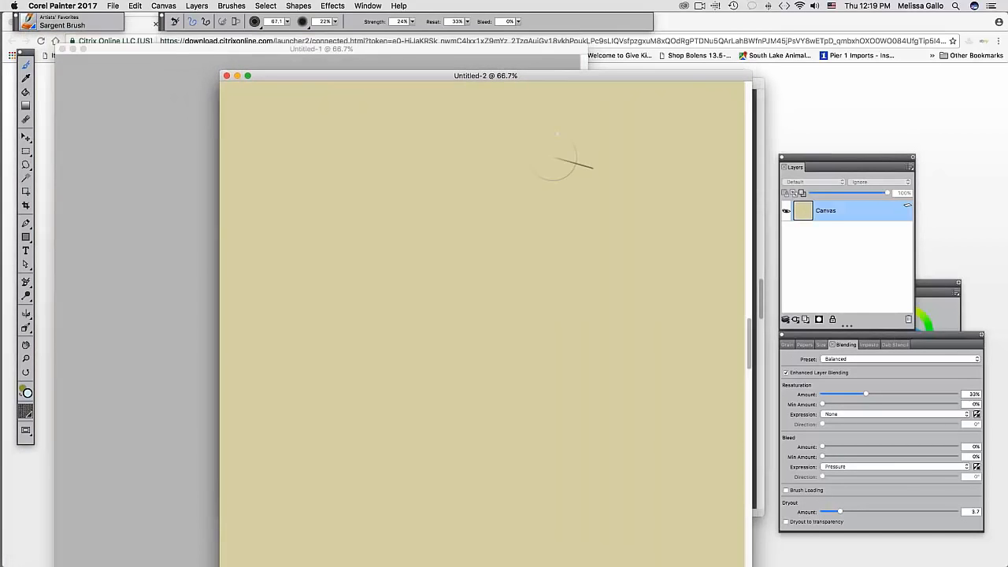
- Choose the Sargent Brush from Artists' Favorites and paint a pale blue test patch in the upper-left area of the new canvas
click(33, 28)
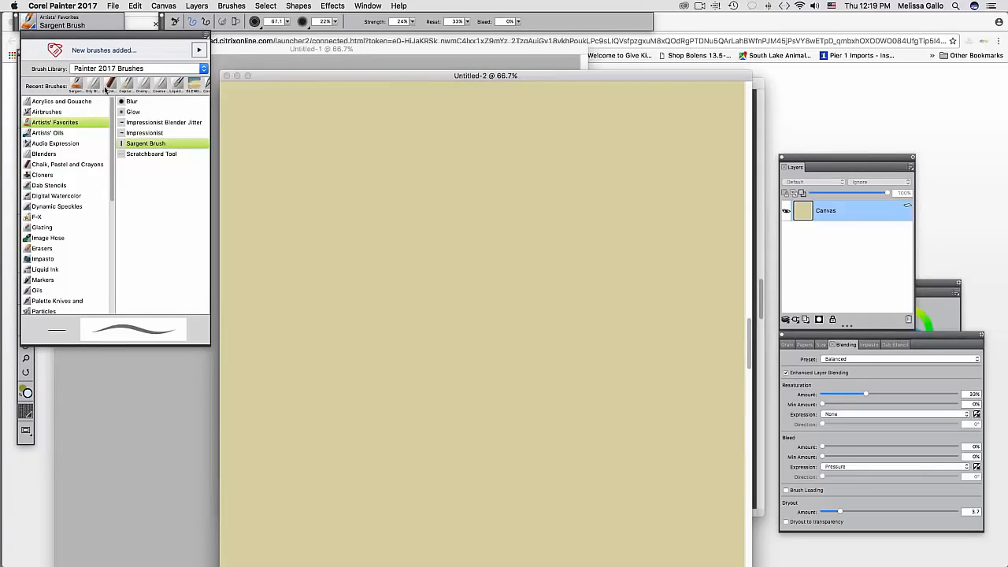
click(367, 6)
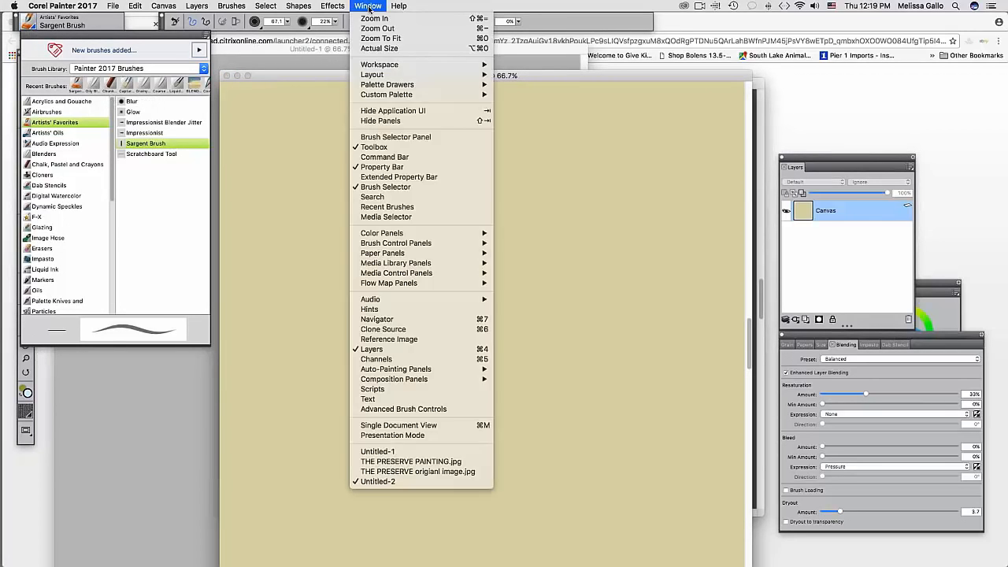
click(367, 7)
click(367, 6)
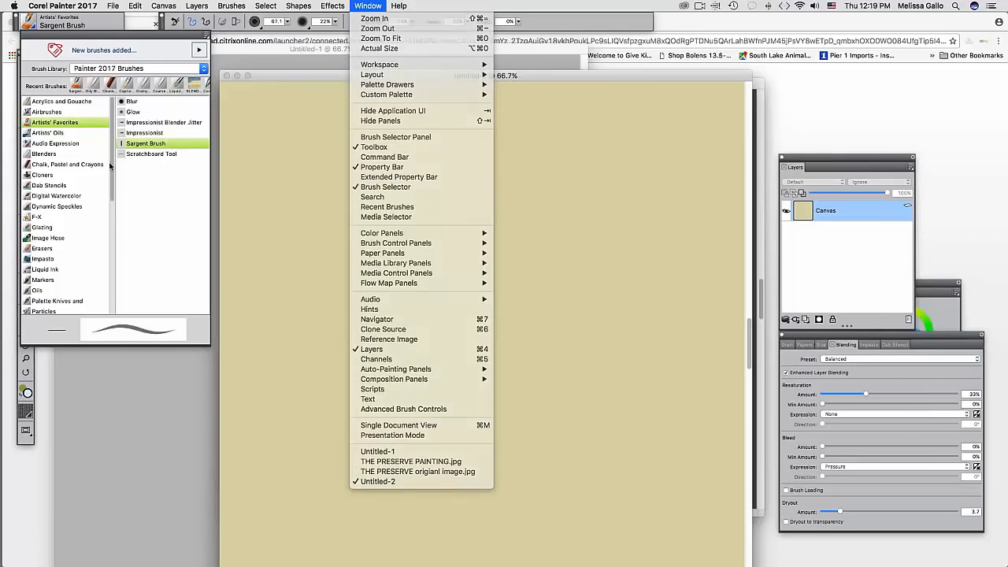
click(113, 196)
mouse_move(112, 197)
mouse_down()
mouse_move(112, 306)
mouse_move(97, 159)
mouse_up()
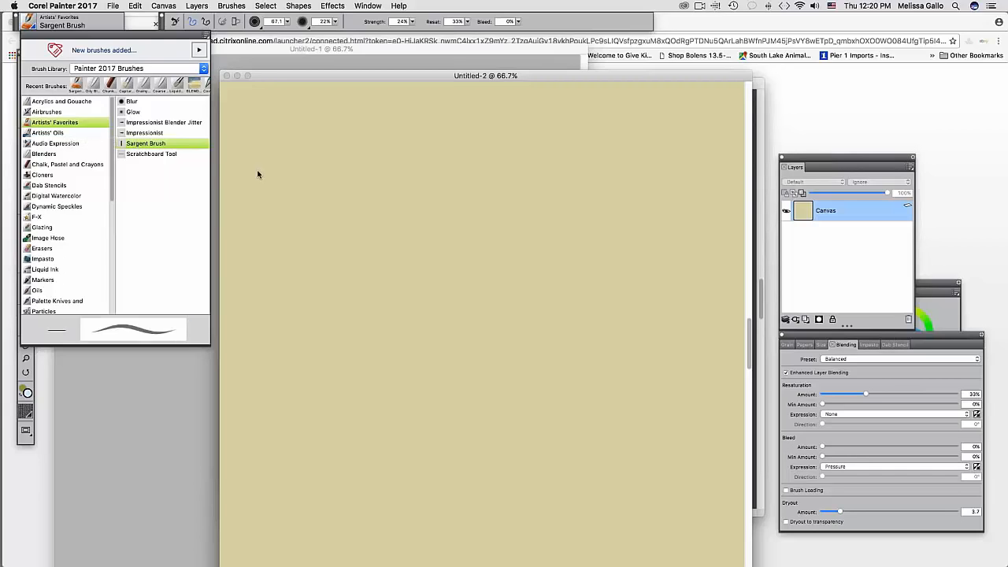
click(194, 144)
mouse_move(296, 156)
mouse_down()
mouse_move(360, 213)
mouse_move(358, 260)
mouse_move(413, 232)
mouse_up()
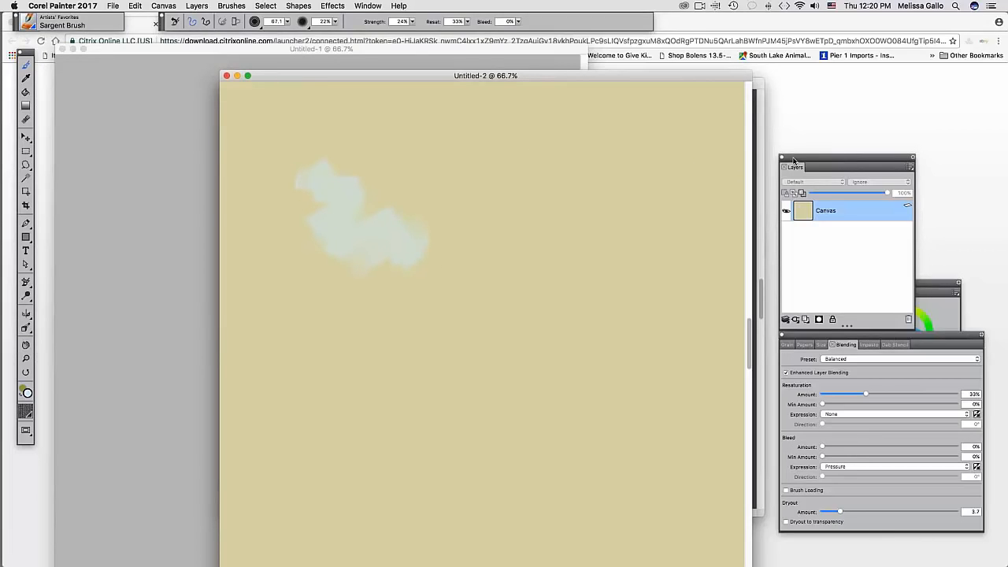
- Rearrange the workspace with the Layers and Blending panels near the toolbox and the Color panel at the canvas's opposite edge
drag(793, 157, 75, 137)
drag(815, 333, 86, 326)
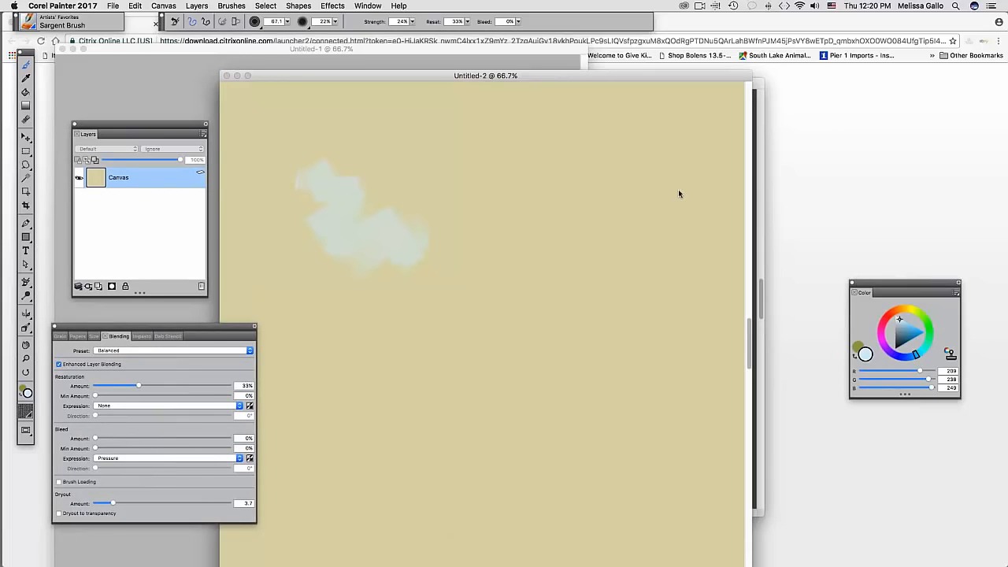
click(899, 22)
click(720, 76)
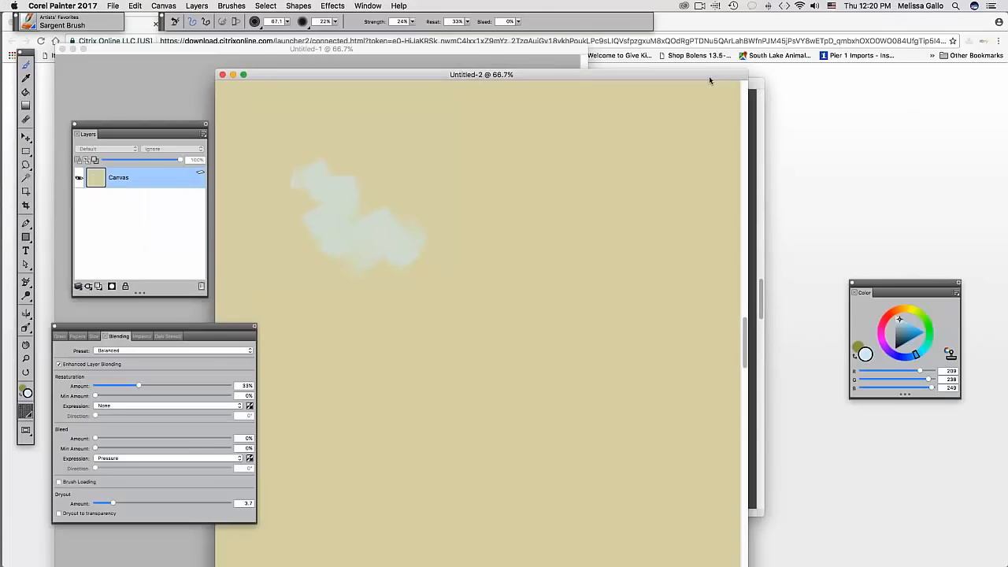
mouse_move(870, 283)
mouse_down()
mouse_move(756, 252)
mouse_move(726, 232)
mouse_up()
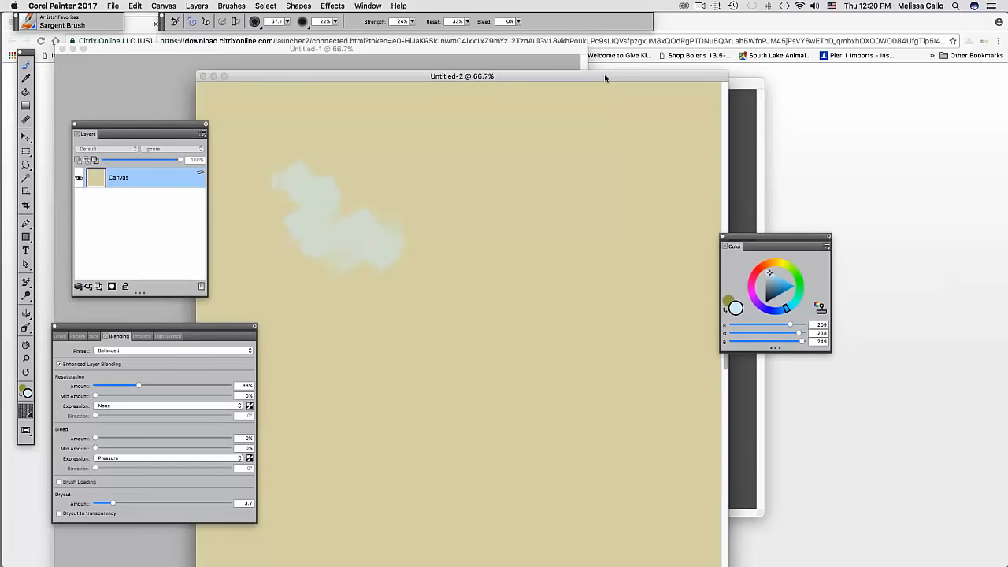
drag(604, 73, 652, 58)
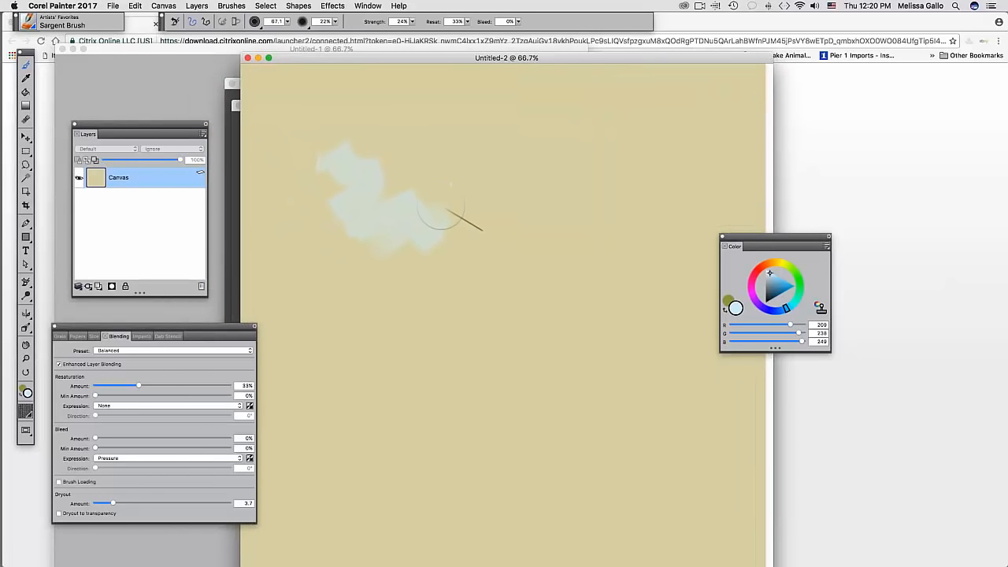
- Reset the Sargent Brush to its default settings and paint test strokes in light blue and in a newly picked medium blue
click(174, 24)
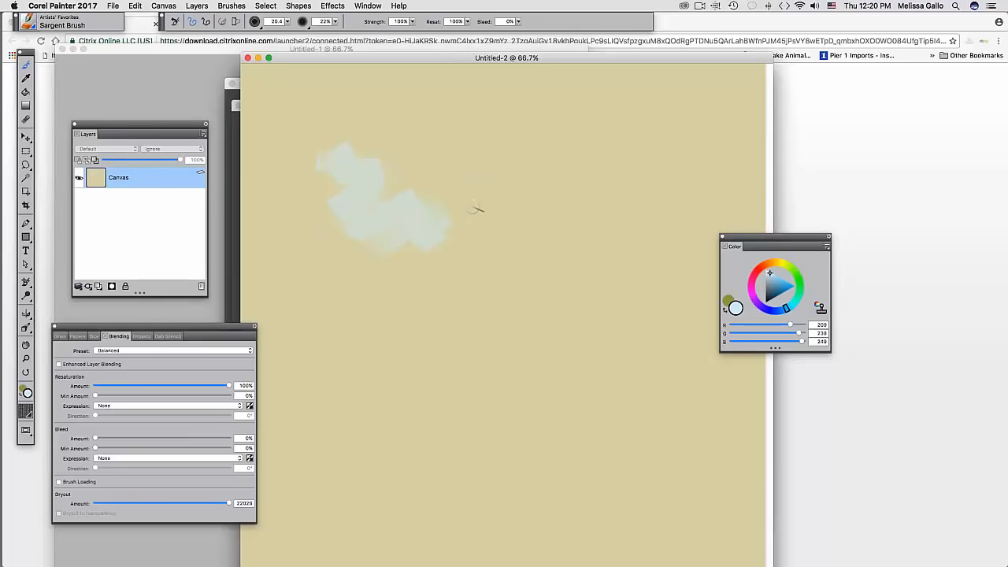
drag(470, 211, 506, 244)
click(782, 291)
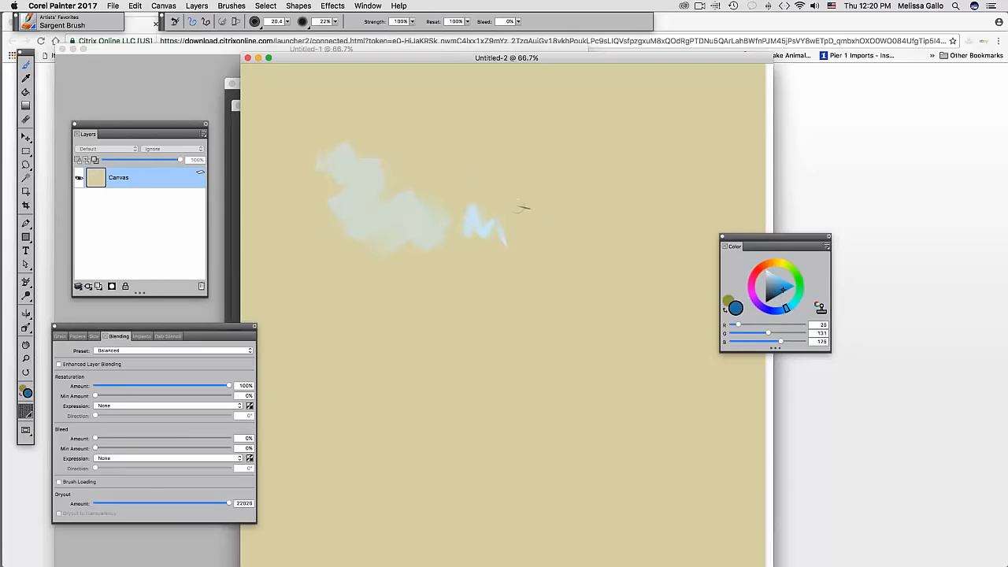
mouse_move(520, 210)
mouse_down()
mouse_move(461, 217)
mouse_move(491, 193)
mouse_move(485, 185)
mouse_move(509, 262)
mouse_move(523, 232)
mouse_move(634, 184)
mouse_move(486, 194)
mouse_move(498, 158)
mouse_move(535, 216)
mouse_move(552, 209)
mouse_move(422, 198)
mouse_move(327, 225)
mouse_move(351, 177)
mouse_move(369, 209)
mouse_up()
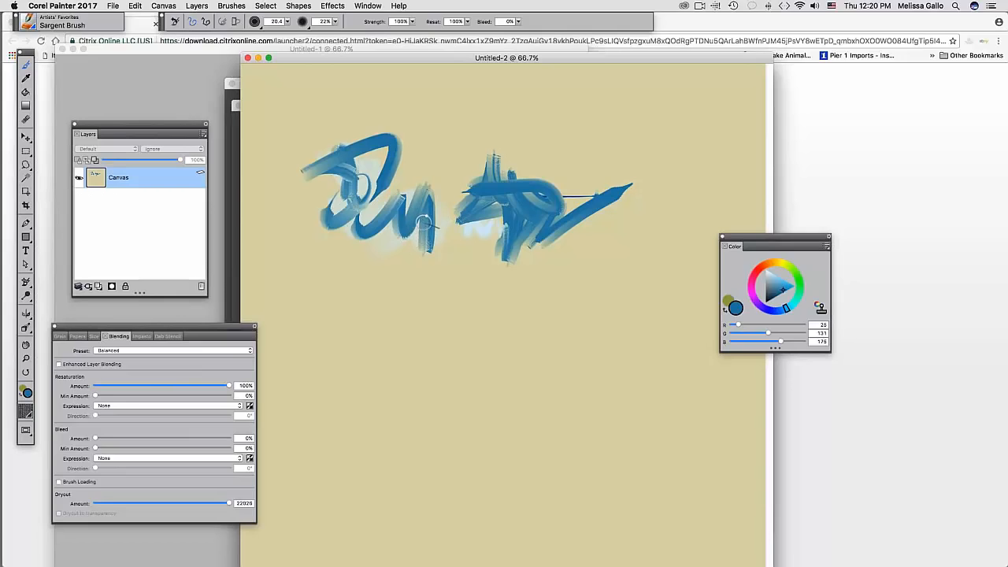
- Undo all the test strokes until the tan canvas is blank
key(super+z)
key(super+z)
key(super+z)
key(super+z)
key(super+z)
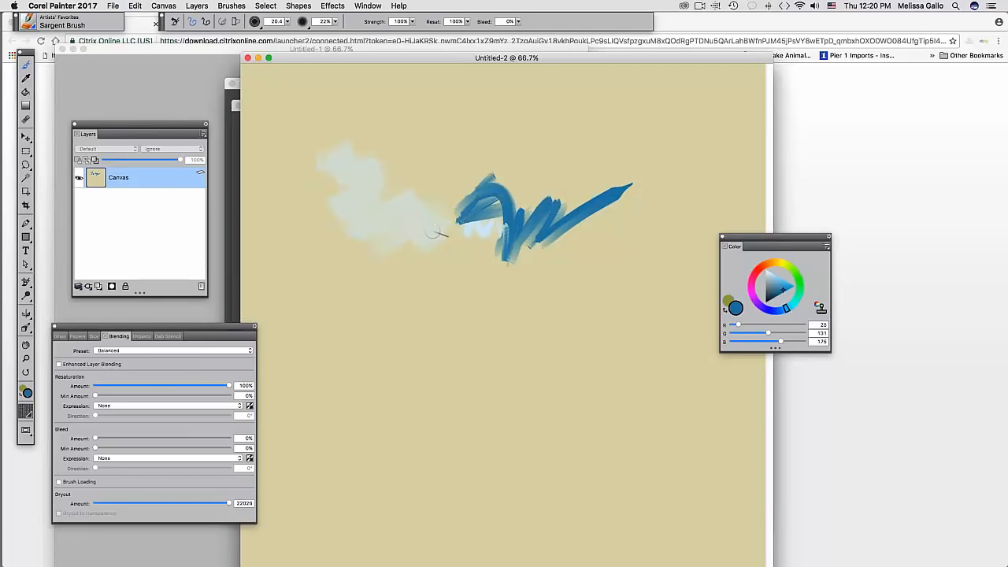
key(super+z)
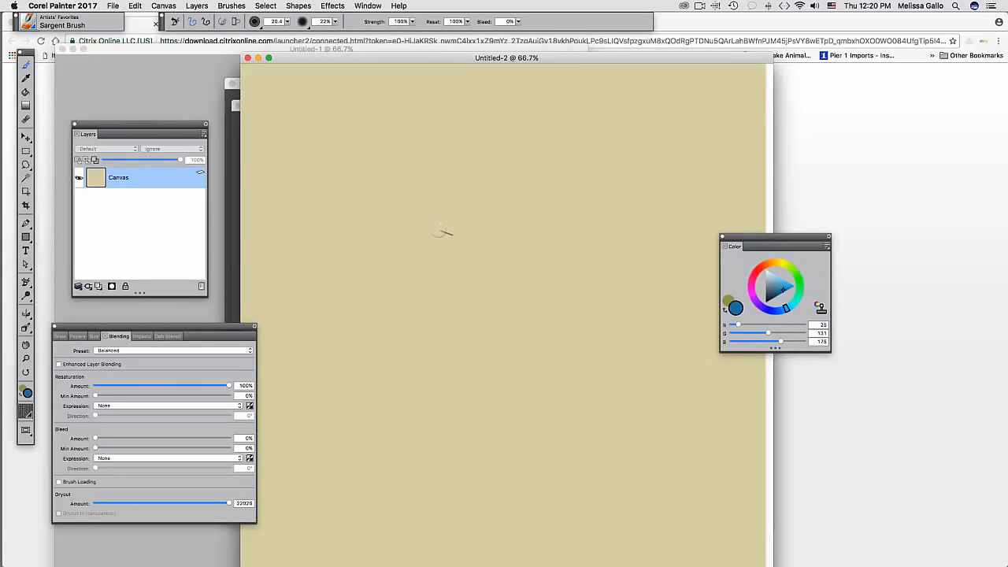
- Check the Undo Levels setting in the Performance preferences and close the preferences
click(70, 7)
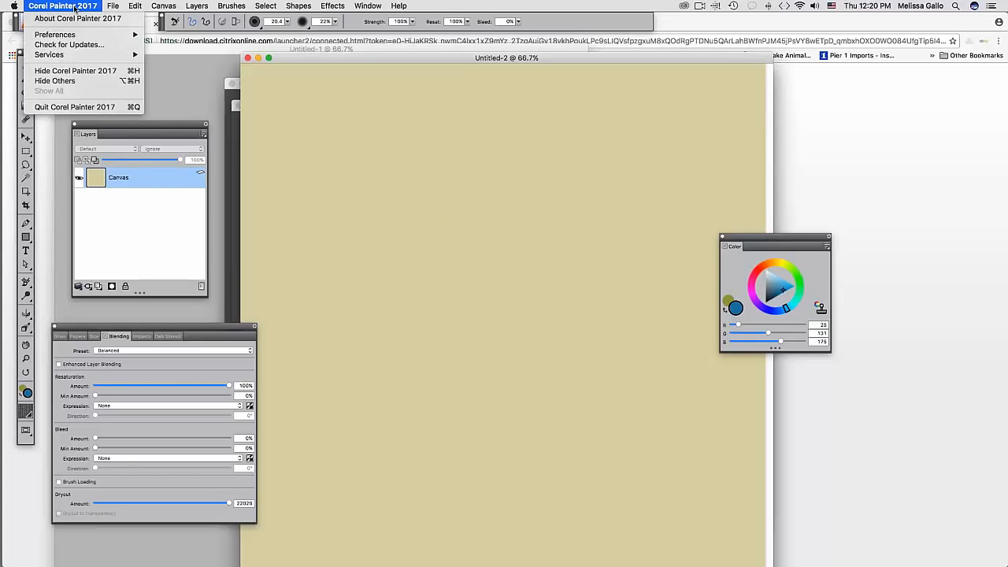
mouse_move(82, 37)
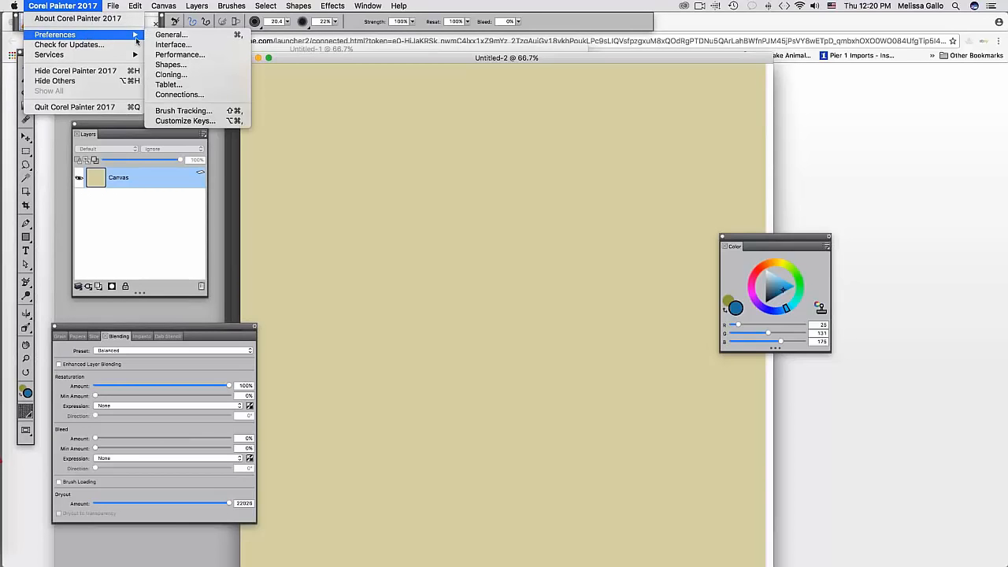
click(177, 55)
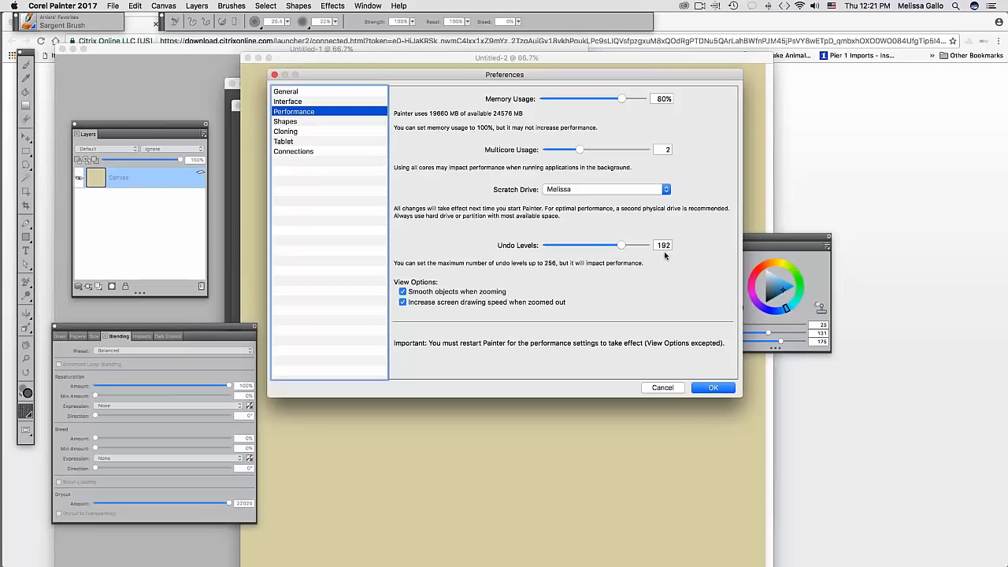
click(708, 394)
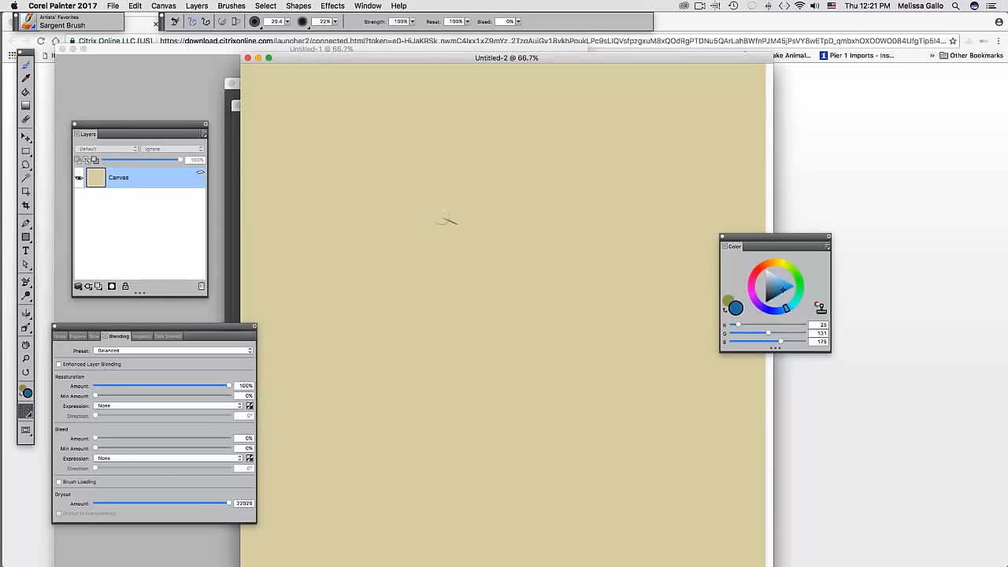
- Calibrate Brush Tracking with sample strokes on the scratchpad, accept it, and try the brush with overlapping blue strokes on the canvas
click(69, 5)
mouse_move(77, 36)
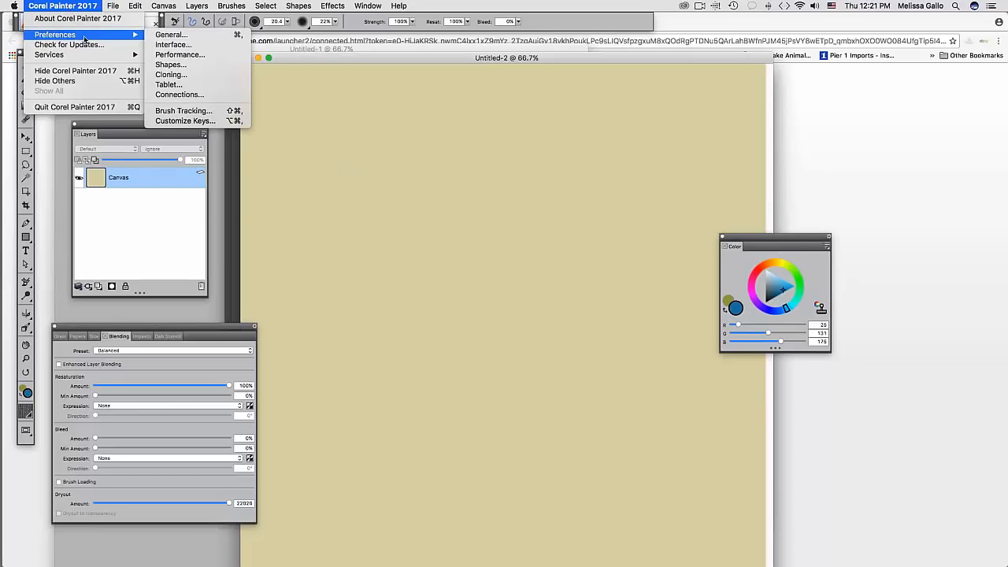
click(183, 112)
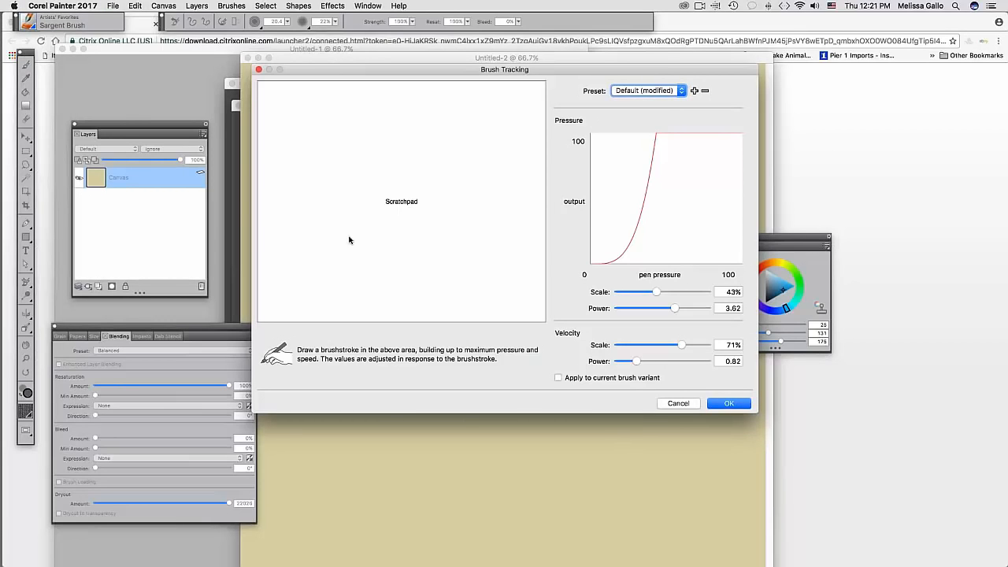
click(301, 286)
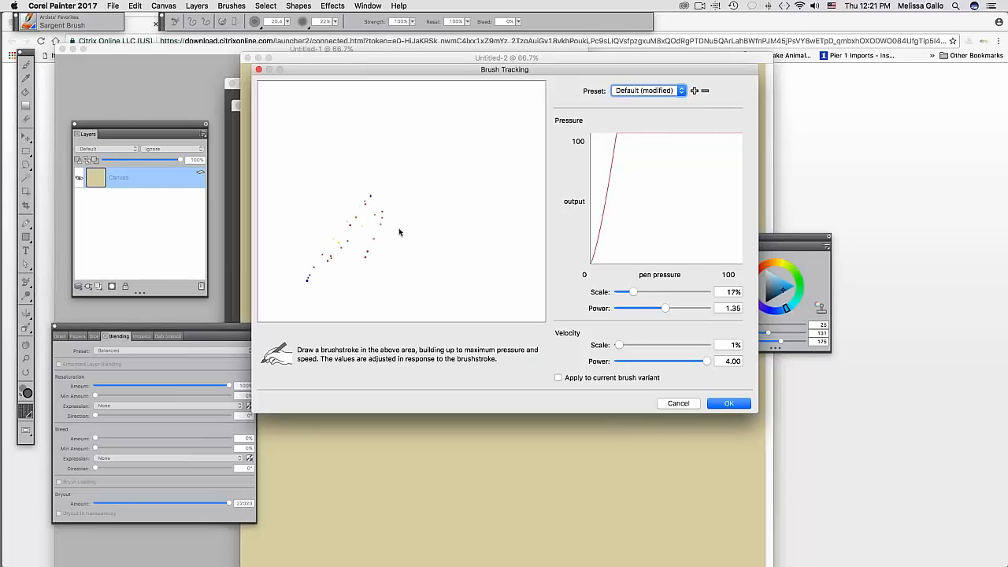
mouse_move(399, 227)
mouse_down()
mouse_move(428, 131)
mouse_move(347, 179)
mouse_up()
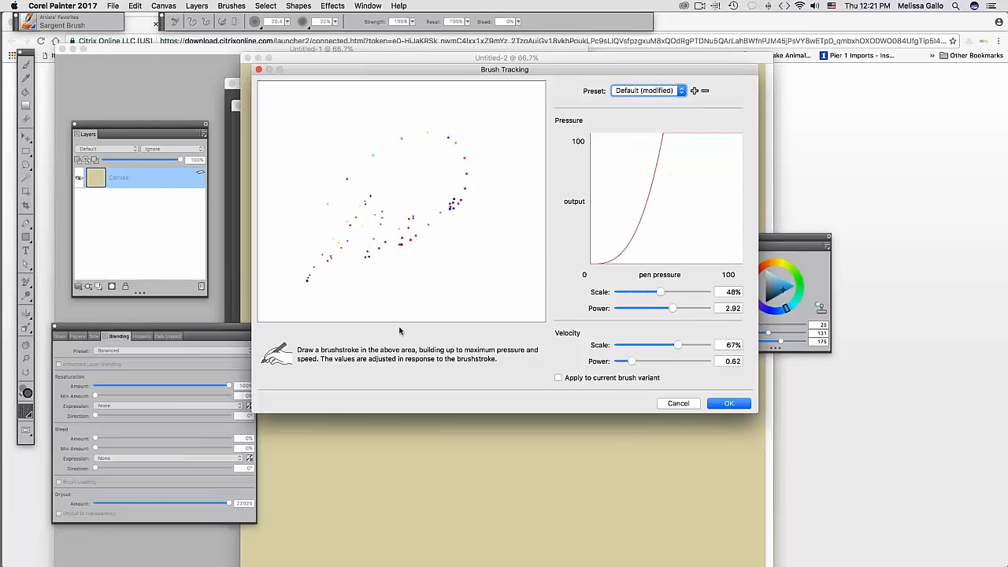
click(726, 402)
mouse_move(464, 272)
mouse_down()
mouse_move(474, 241)
mouse_move(432, 246)
mouse_move(415, 262)
mouse_move(470, 253)
mouse_move(501, 230)
mouse_move(476, 198)
mouse_move(519, 189)
mouse_move(502, 152)
mouse_up()
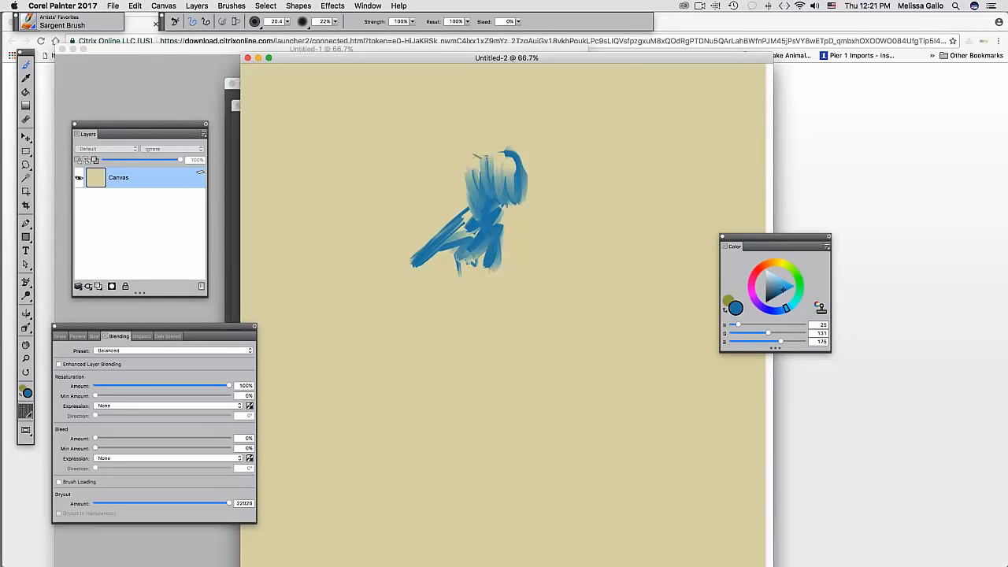
click(69, 7)
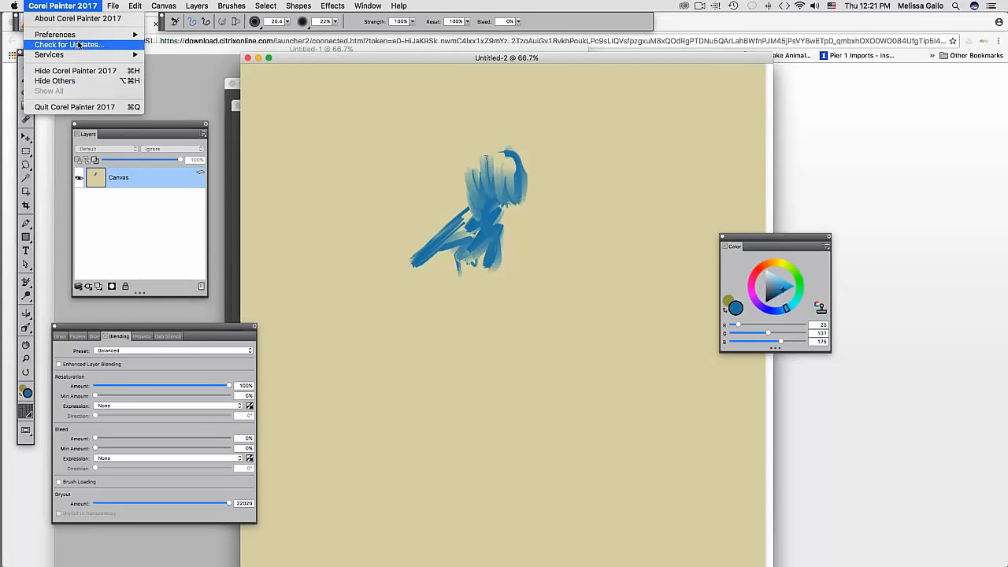
click(149, 107)
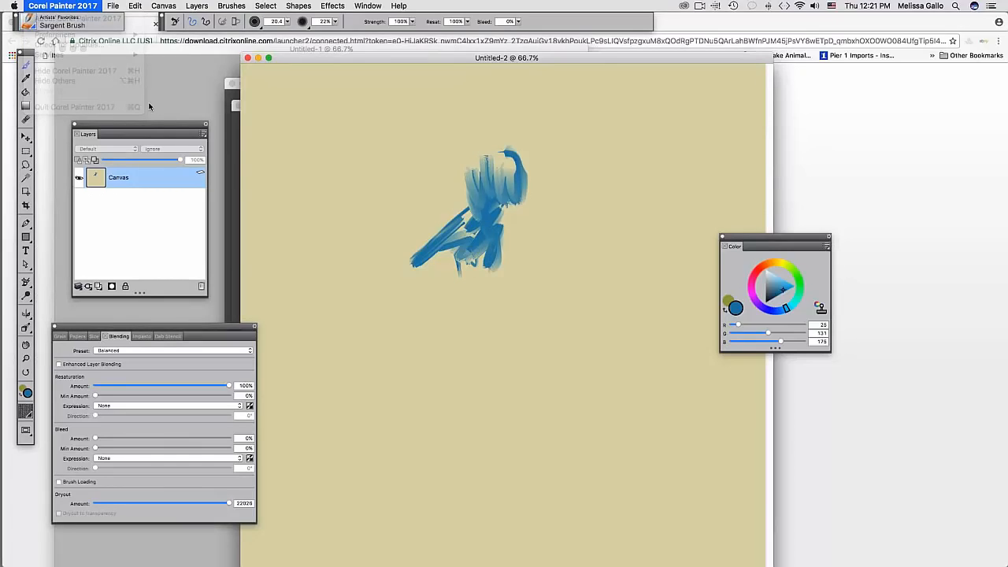
- Bring the gray Untitled-1 document forward and close it without saving its changes
click(149, 108)
drag(110, 47, 303, 152)
click(228, 85)
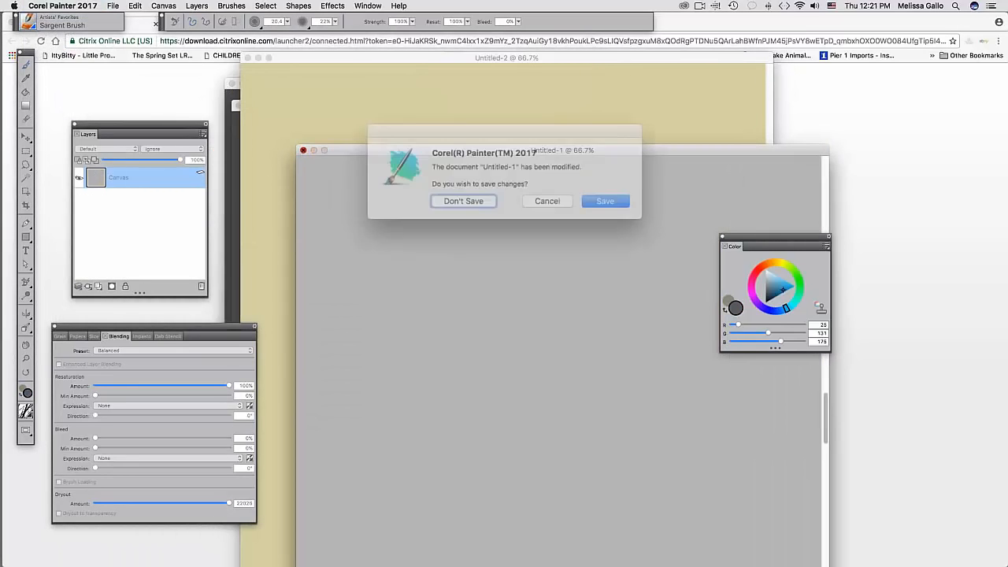
click(471, 197)
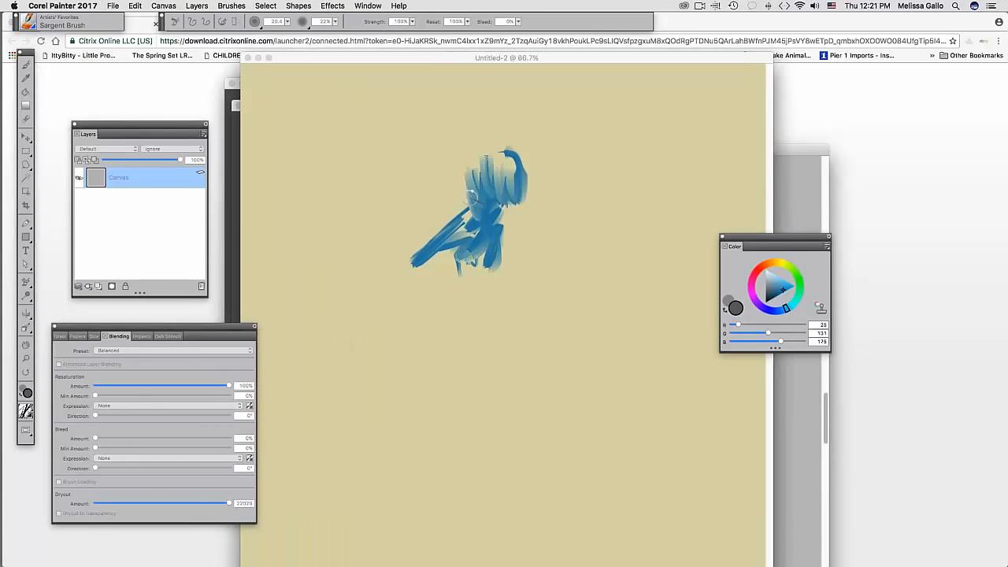
- Recalibrate Brush Tracking with two scribbled strokes on the scratchpad and accept the new pressure and velocity settings
click(77, 6)
mouse_move(93, 36)
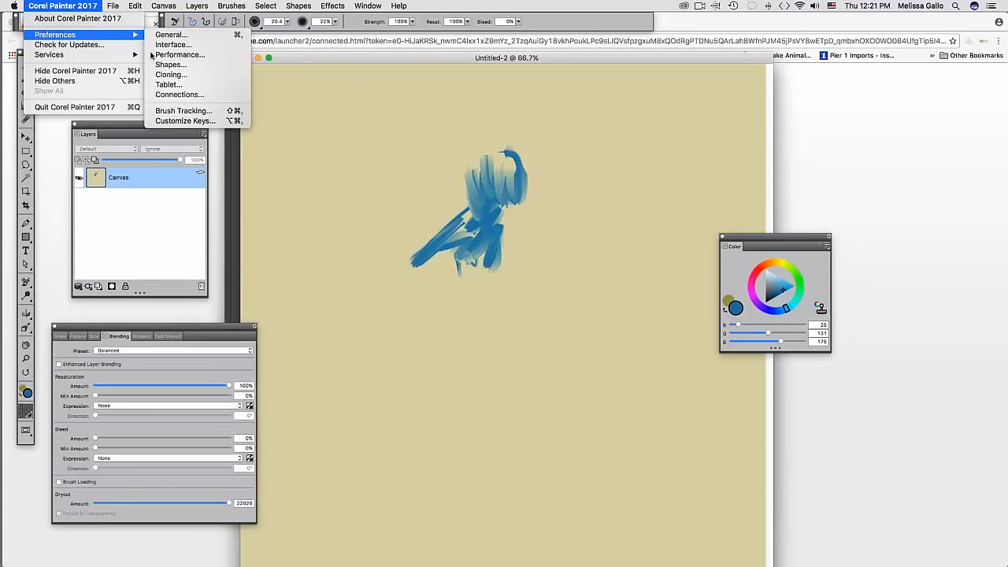
click(220, 112)
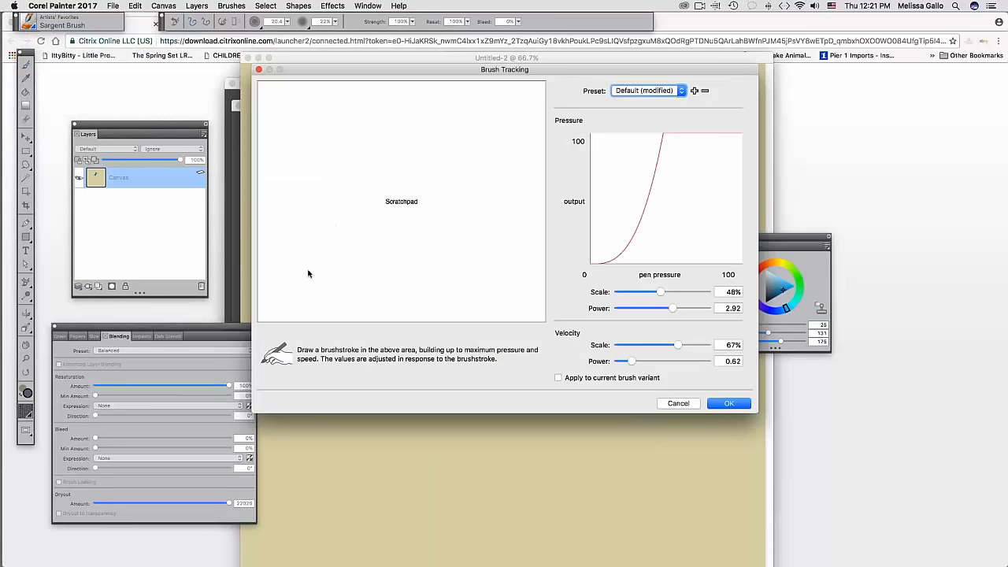
mouse_move(304, 277)
mouse_down()
mouse_move(352, 250)
mouse_move(400, 254)
mouse_move(445, 240)
mouse_up()
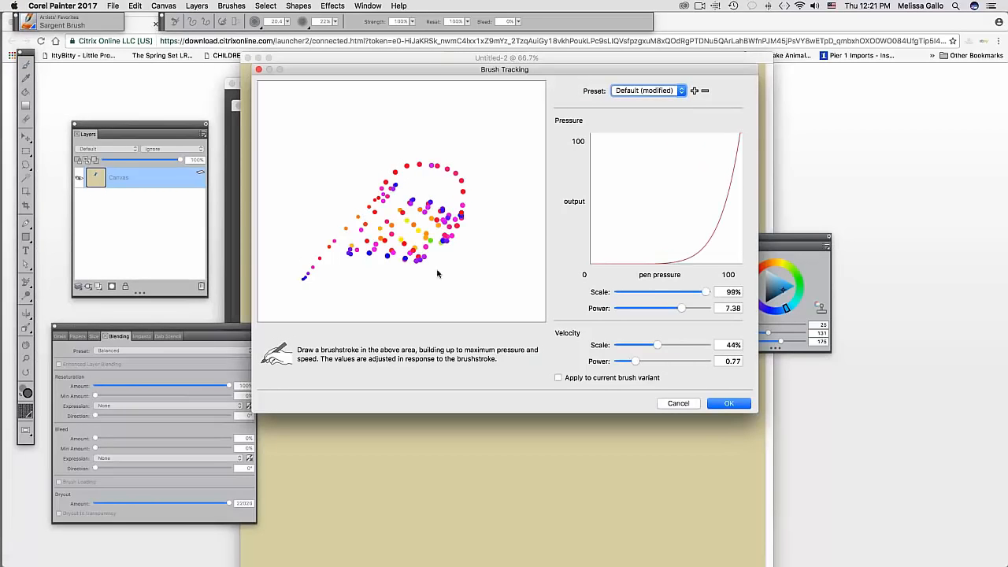
mouse_move(439, 281)
mouse_down()
mouse_move(460, 250)
mouse_move(365, 224)
mouse_move(321, 252)
mouse_up()
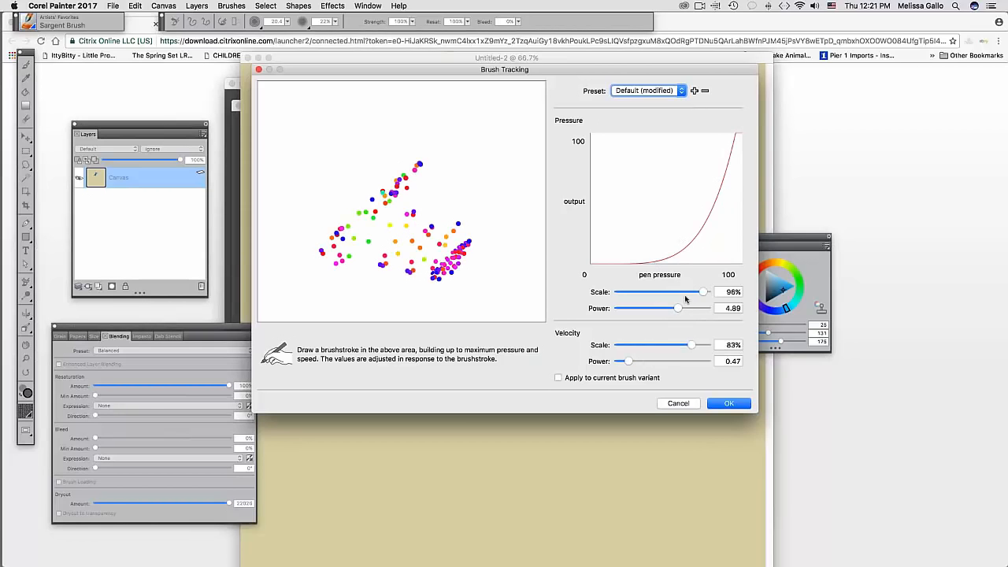
click(720, 405)
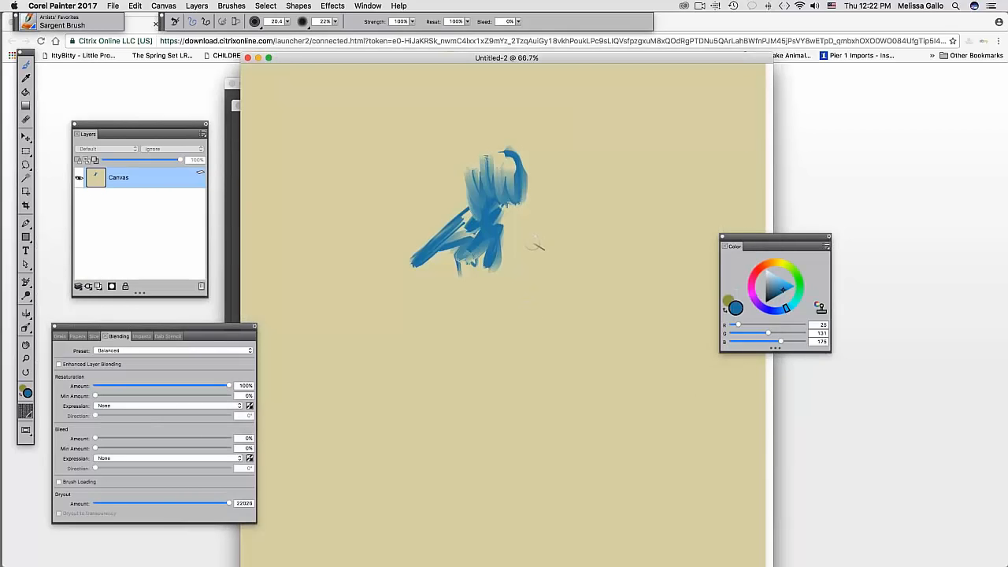
- Test the brush response with overlapping blue strokes over and beside the existing marks on the tan canvas
mouse_move(341, 178)
mouse_down()
mouse_move(340, 235)
mouse_move(369, 197)
mouse_move(394, 236)
mouse_move(404, 197)
mouse_move(425, 240)
mouse_move(441, 182)
mouse_move(291, 204)
mouse_move(463, 144)
mouse_move(484, 256)
mouse_up()
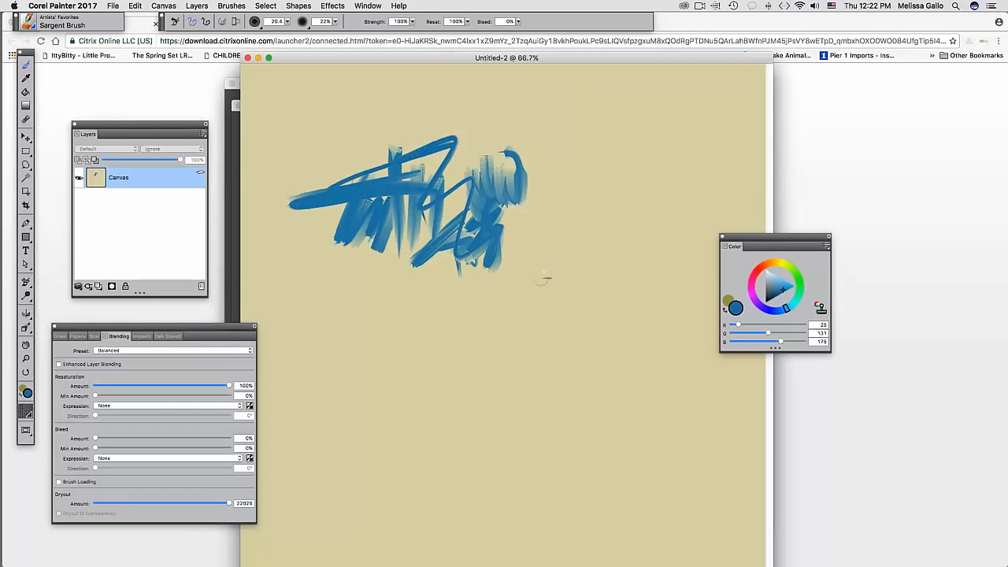
mouse_move(430, 229)
mouse_down()
mouse_move(448, 252)
mouse_move(423, 263)
mouse_move(432, 233)
mouse_up()
mouse_move(337, 312)
mouse_down()
mouse_move(396, 271)
mouse_move(428, 268)
mouse_move(501, 326)
mouse_up()
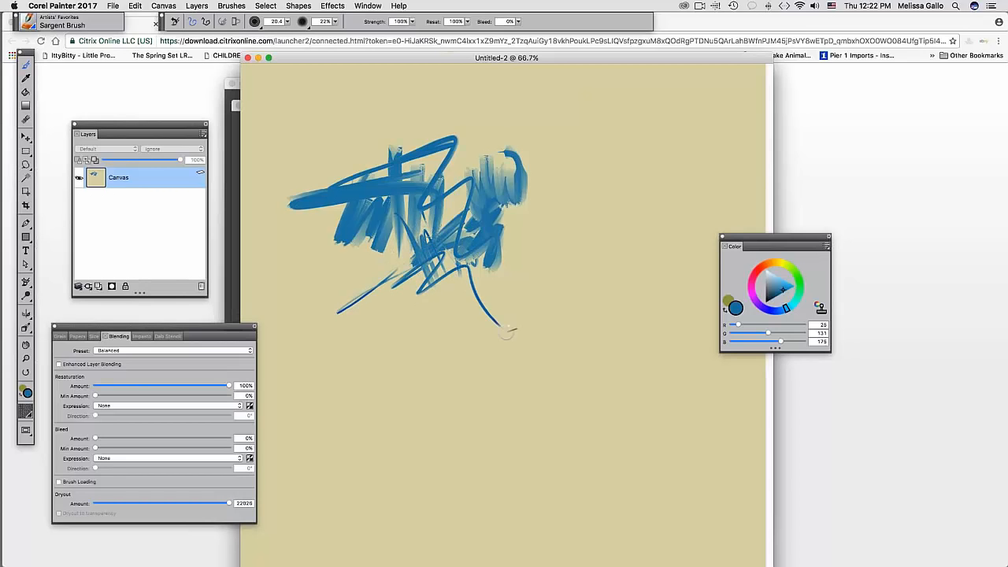
mouse_move(466, 273)
mouse_down()
mouse_move(416, 234)
mouse_move(367, 150)
mouse_up()
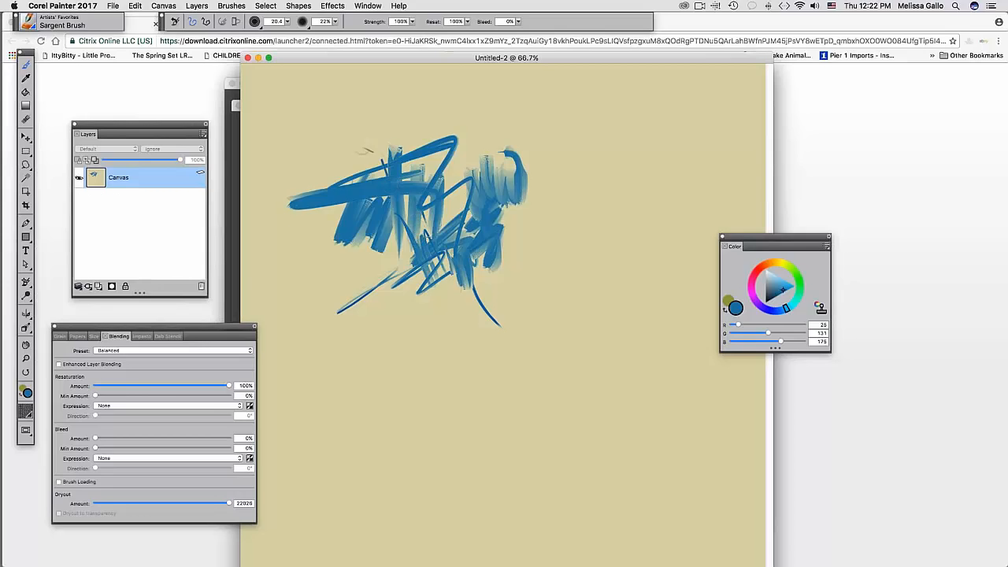
- Calibrate Brush Tracking again, finishing with one smooth looping stroke that builds from light to heavy pressure, and accept it
click(72, 8)
mouse_move(76, 36)
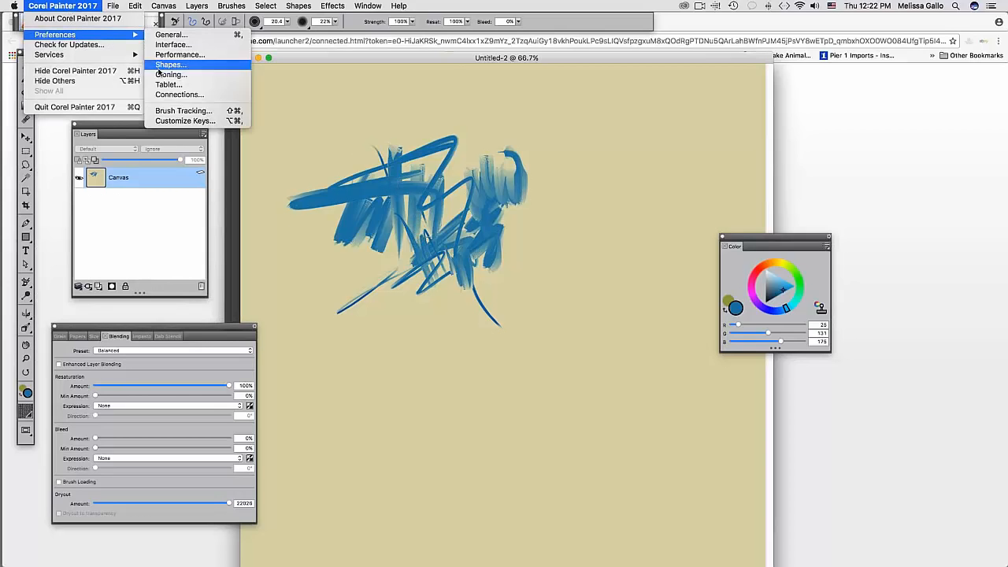
click(171, 111)
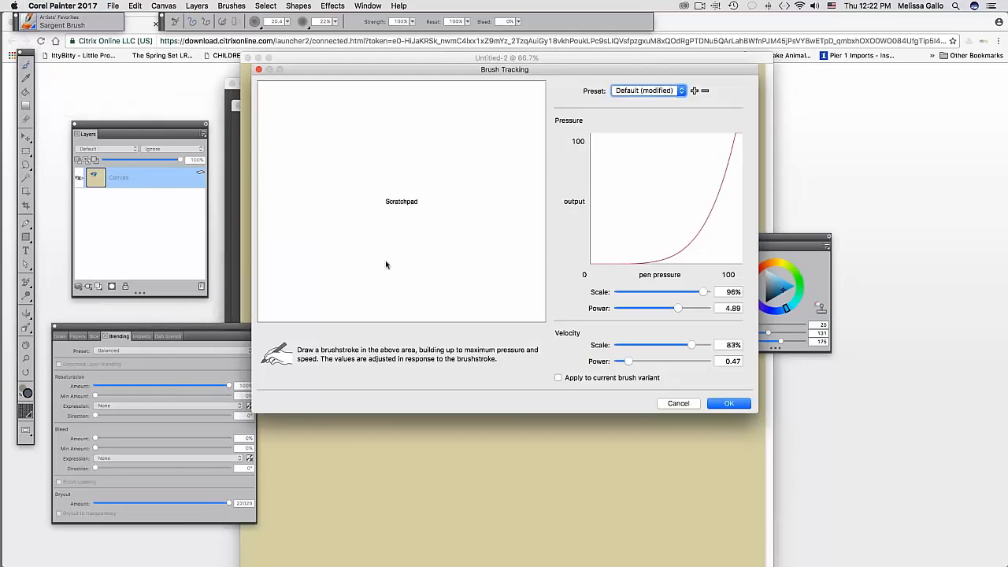
drag(310, 272, 336, 241)
mouse_move(465, 214)
mouse_down()
mouse_move(377, 246)
mouse_move(416, 225)
mouse_move(388, 288)
mouse_move(411, 286)
mouse_move(447, 257)
mouse_up()
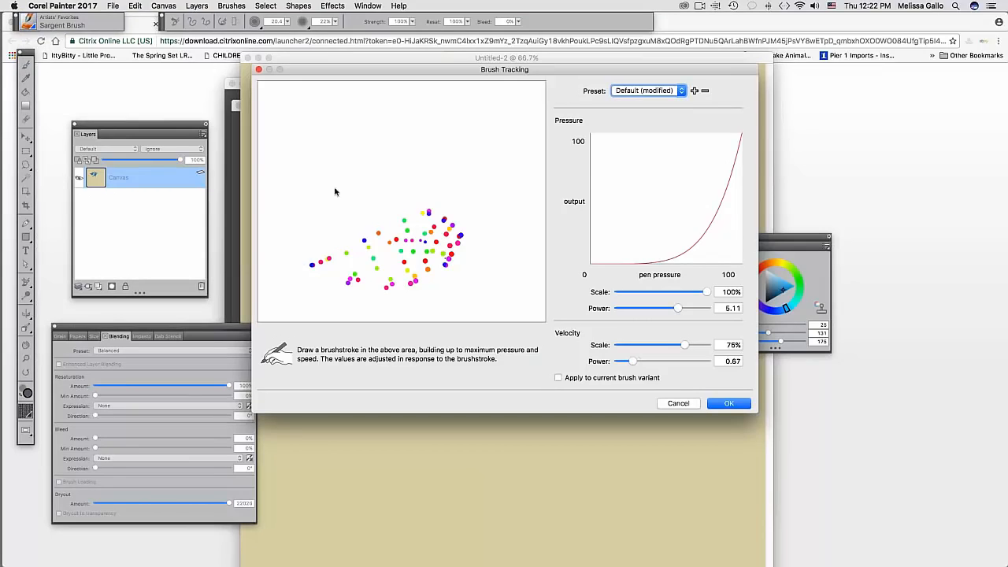
mouse_move(283, 296)
mouse_down()
mouse_move(303, 245)
mouse_move(348, 221)
mouse_move(472, 253)
mouse_move(518, 197)
mouse_move(470, 139)
mouse_move(424, 208)
mouse_up()
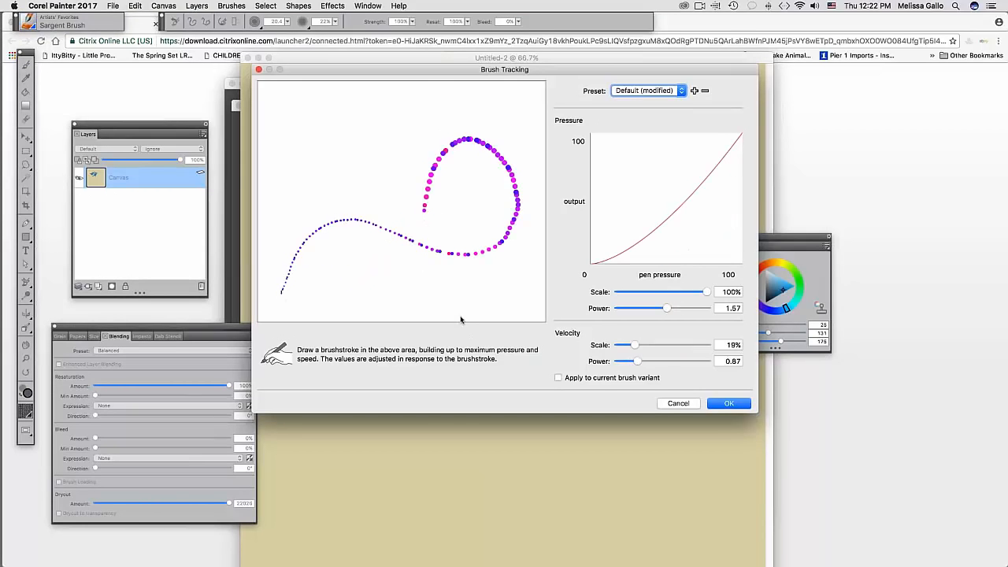
click(711, 403)
- Try the brush with a long looping stroke and a short zigzag, and clear all paint from the whole canvas
mouse_move(347, 363)
mouse_down()
mouse_move(407, 368)
mouse_move(463, 378)
mouse_move(535, 348)
mouse_move(534, 296)
mouse_move(501, 351)
mouse_up()
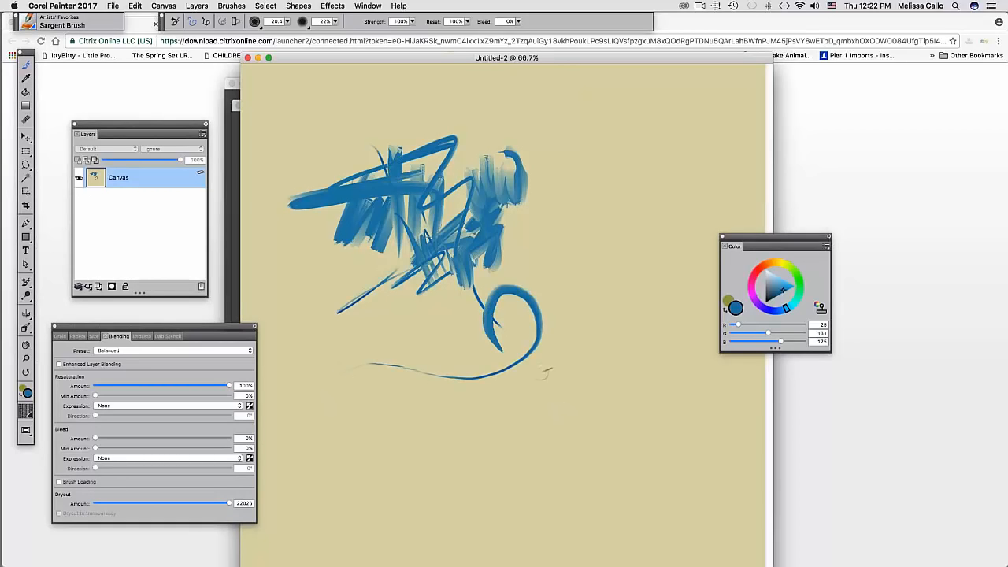
mouse_move(513, 288)
mouse_down()
mouse_move(524, 300)
mouse_move(536, 280)
mouse_up()
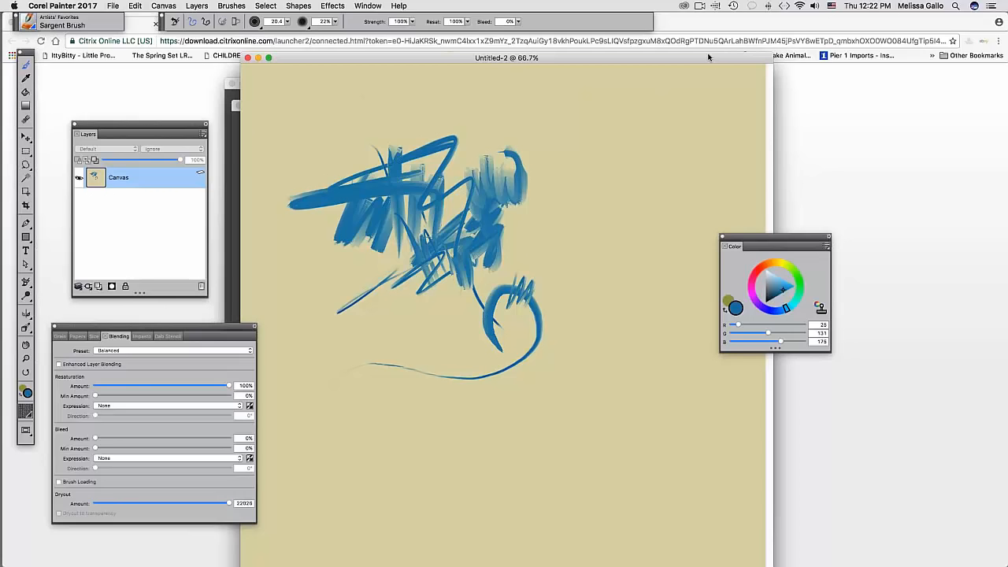
key(super+minus)
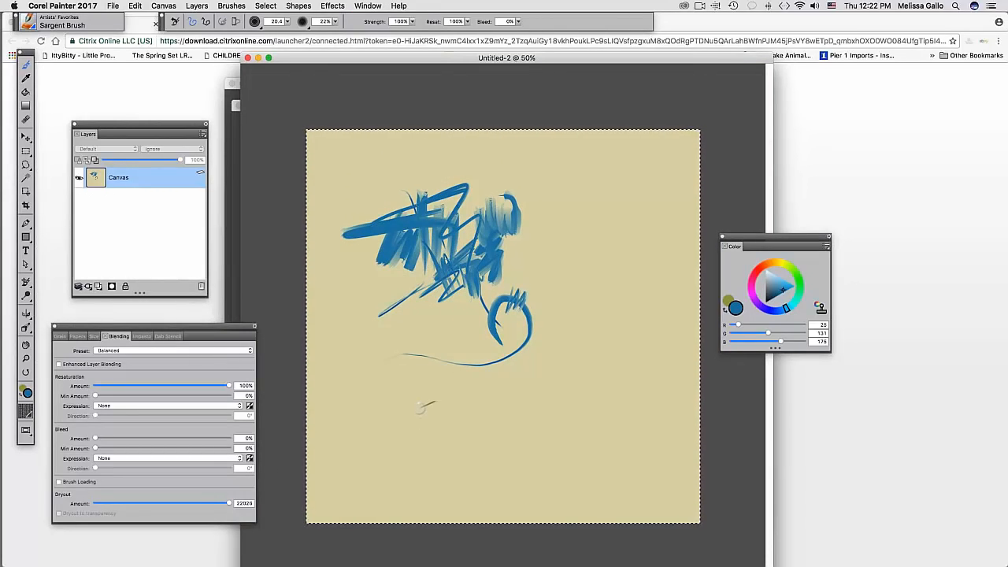
key(BackSpace)
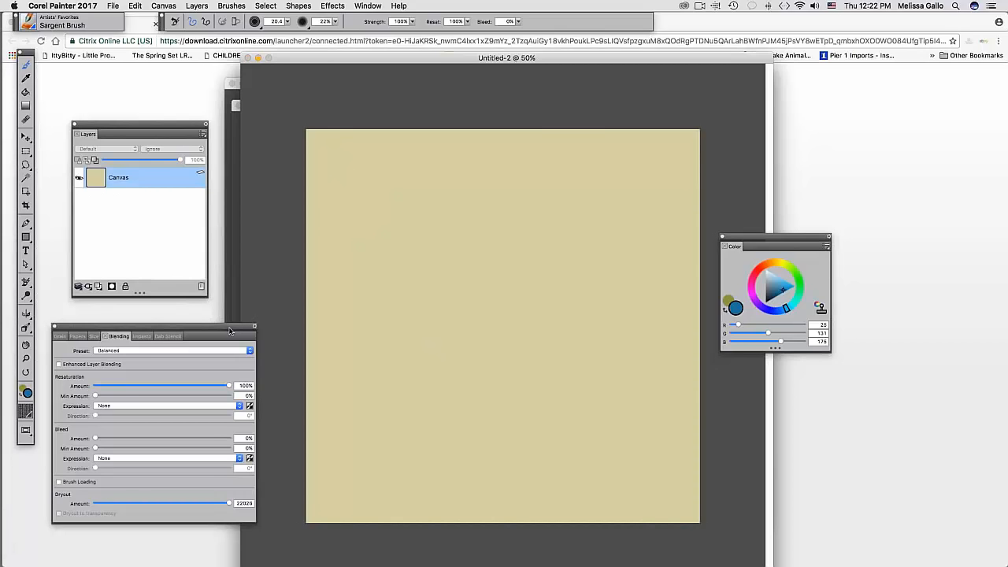
- Split the grouped brush palette into separate floating Dab Stencil, Impasto, Blending, Size, Papers and Grain panels
mouse_move(233, 326)
mouse_down()
mouse_move(460, 185)
mouse_move(500, 106)
mouse_move(516, 99)
mouse_move(520, 180)
mouse_move(322, 254)
mouse_move(185, 333)
mouse_up()
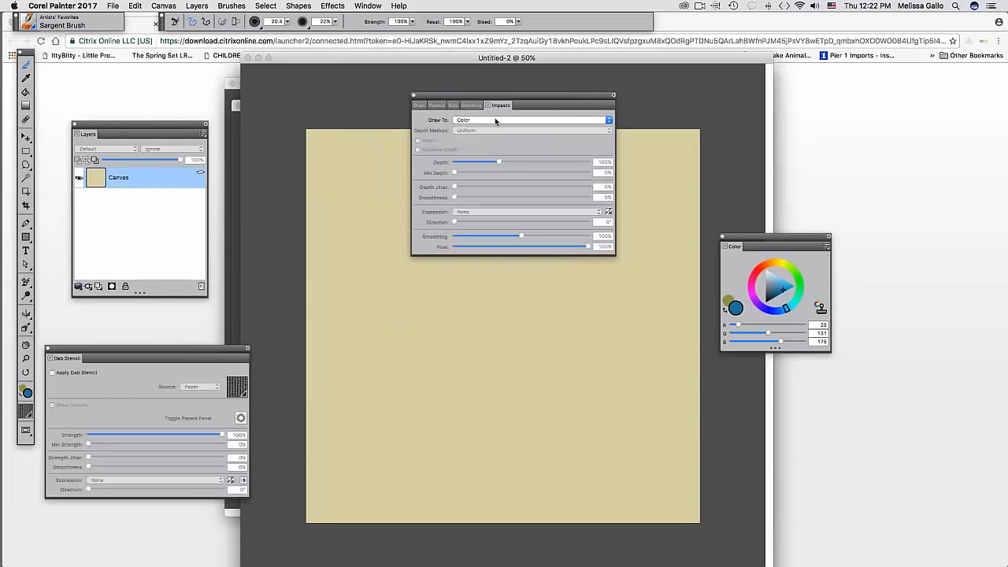
mouse_move(501, 105)
mouse_down()
mouse_move(502, 189)
mouse_move(356, 383)
mouse_move(358, 394)
mouse_up()
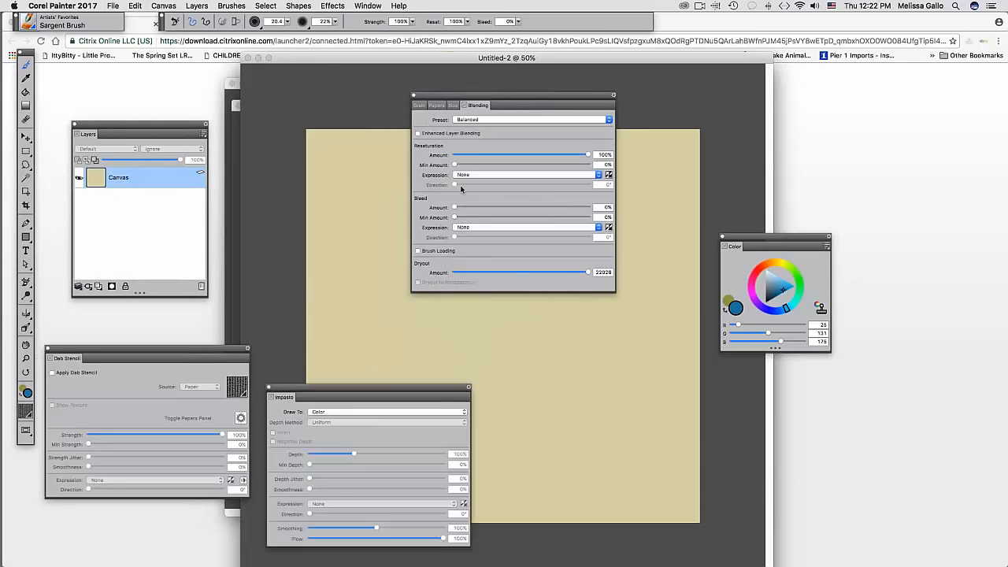
drag(480, 106, 593, 398)
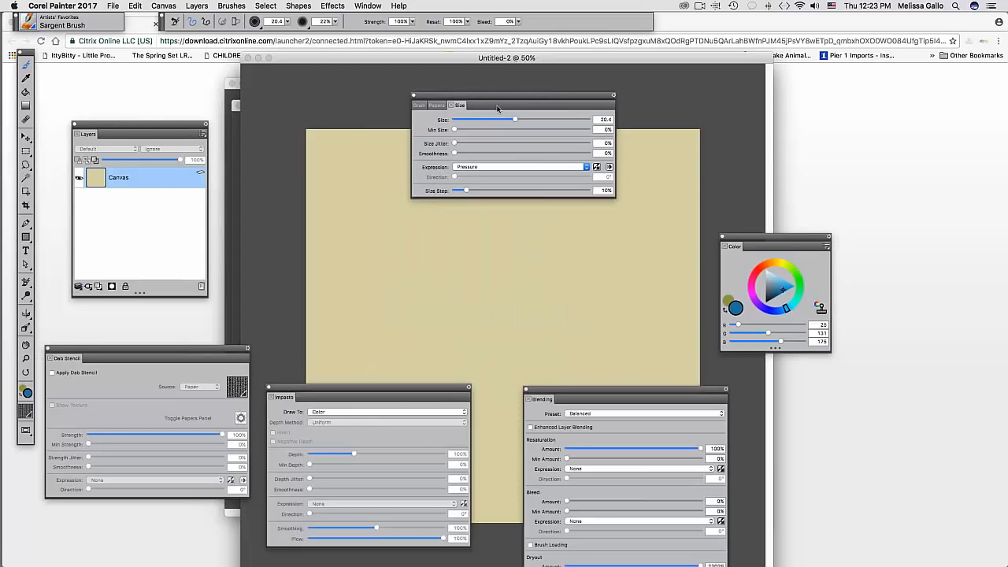
mouse_move(459, 106)
mouse_down()
mouse_move(490, 166)
mouse_move(696, 103)
mouse_up()
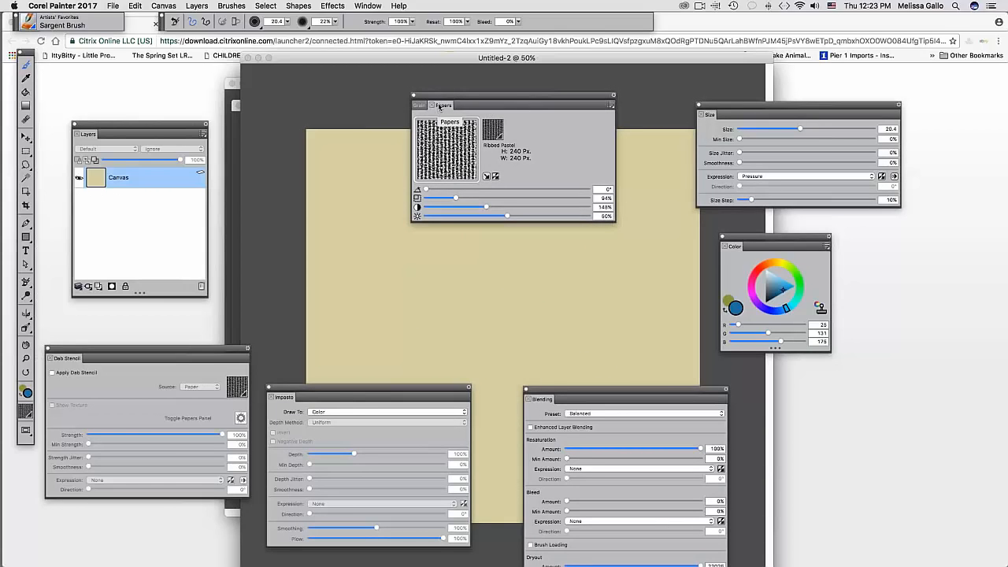
drag(443, 105, 522, 265)
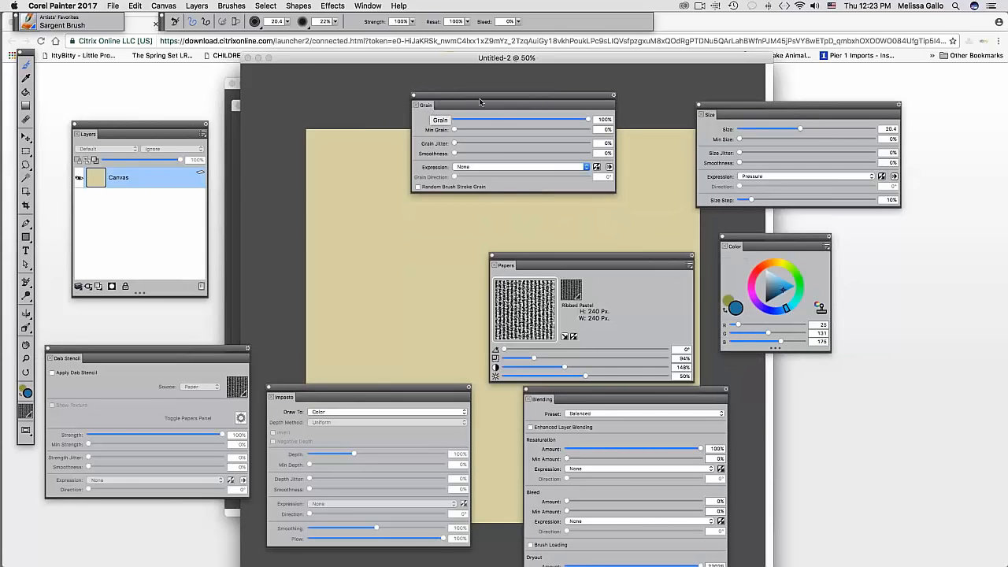
drag(460, 97, 305, 79)
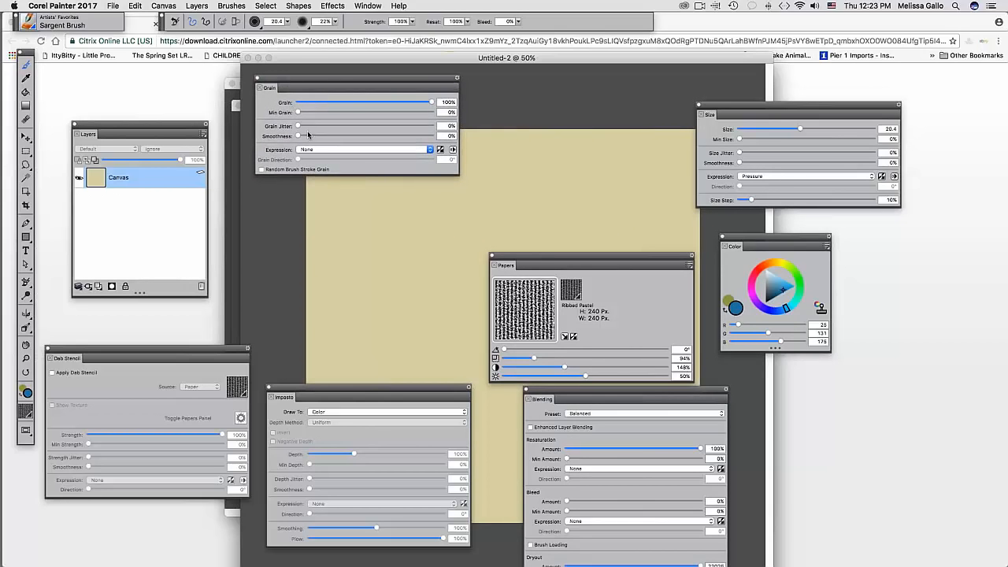
- Check which brush control panels are available and which are turned on
click(367, 5)
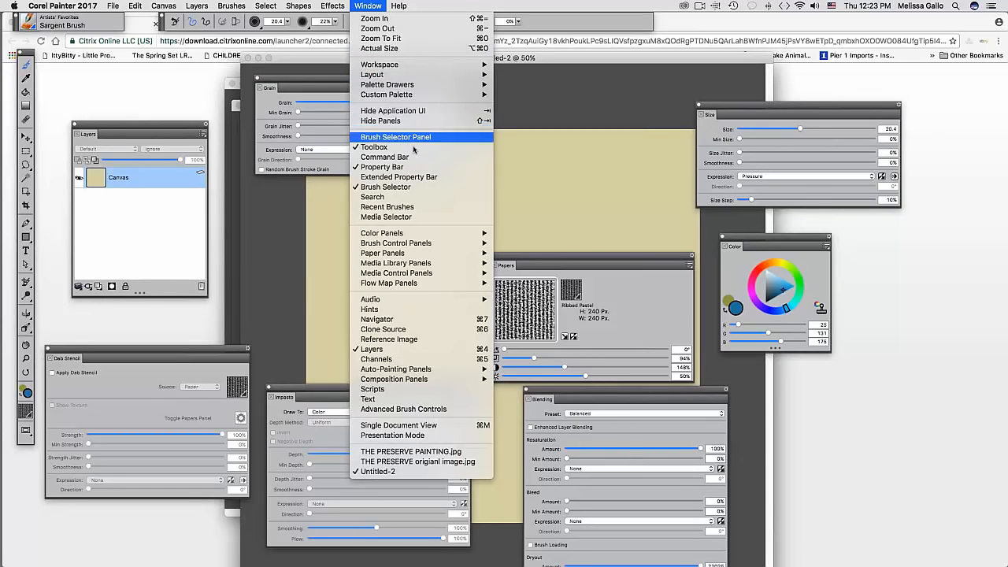
mouse_move(451, 245)
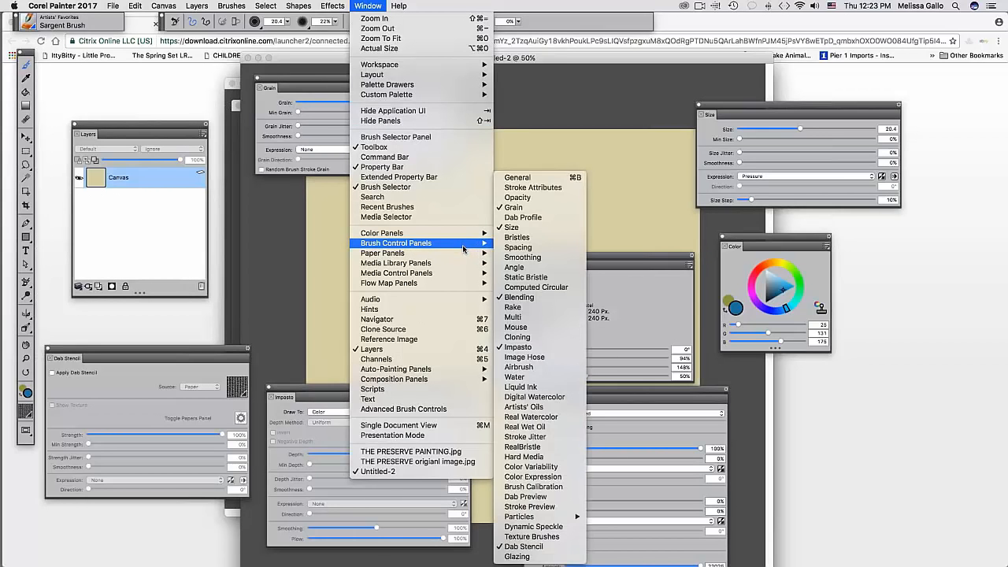
click(534, 155)
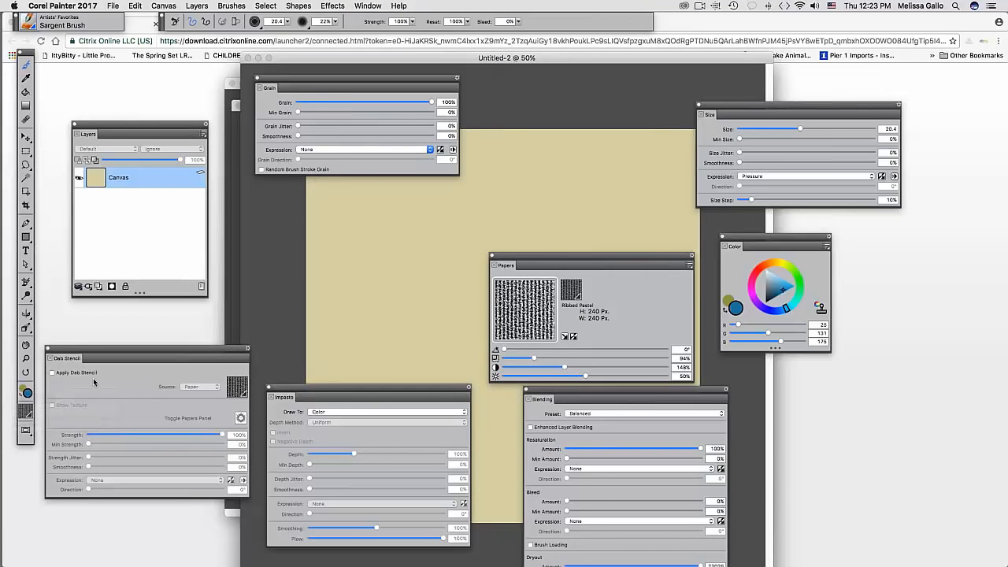
- Regroup the Dab Stencil, Impasto, Papers, Size and Blending panels with Grain into one tabbed palette
mouse_move(89, 358)
mouse_down()
mouse_move(233, 237)
mouse_move(305, 95)
mouse_up()
mouse_move(278, 398)
mouse_down()
mouse_move(357, 250)
mouse_move(332, 87)
mouse_up()
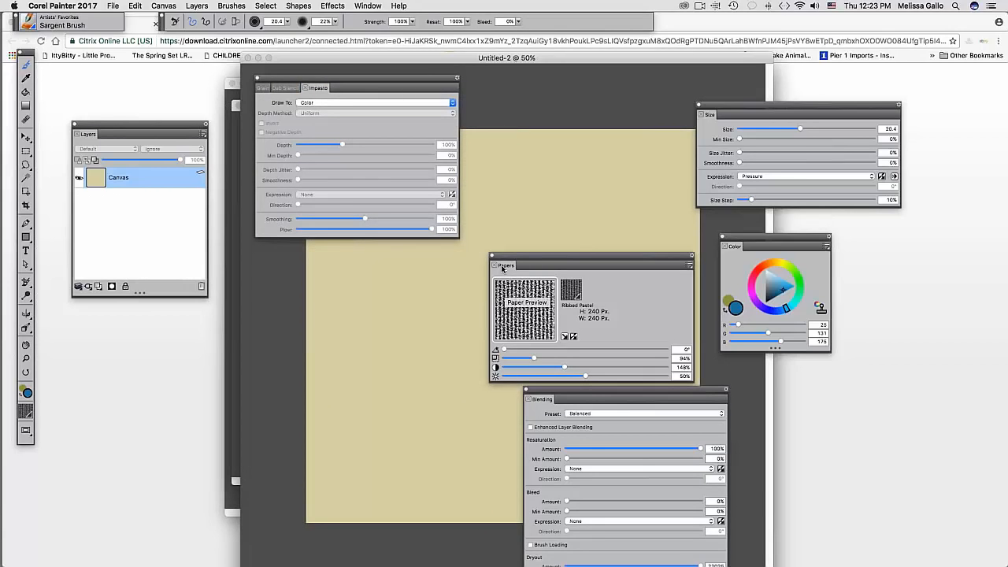
mouse_move(498, 266)
mouse_down()
mouse_move(417, 145)
mouse_move(347, 89)
mouse_up()
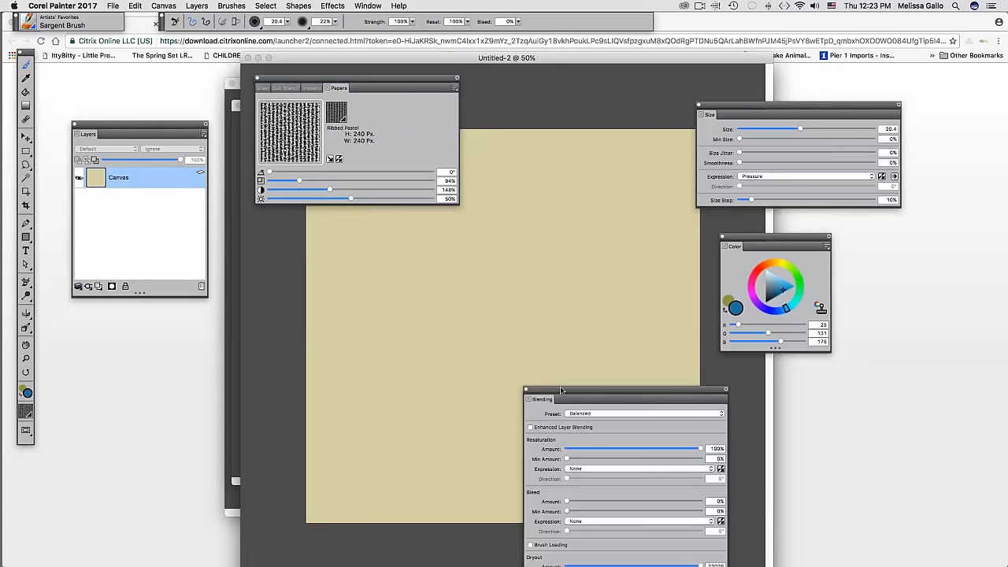
drag(548, 388, 385, 82)
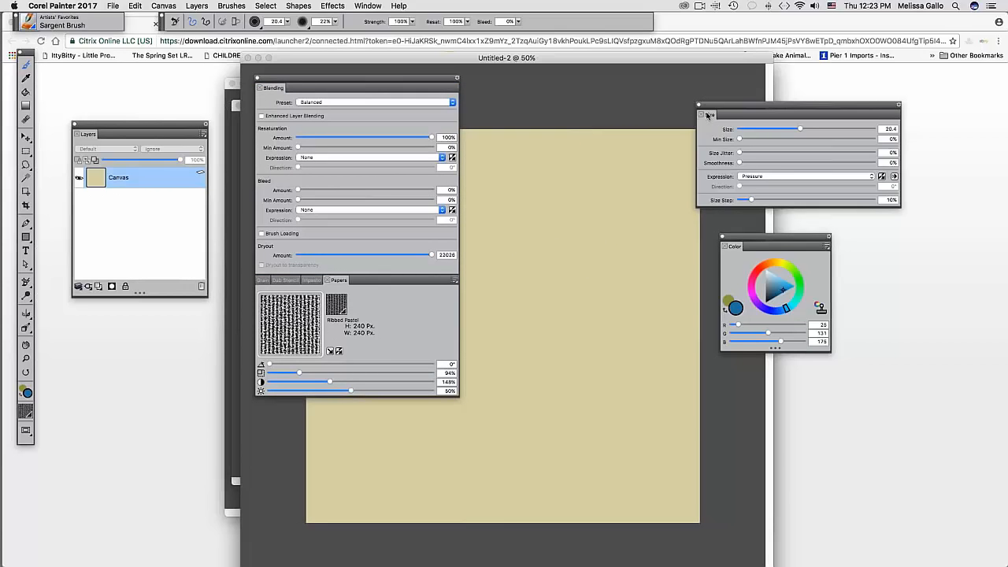
drag(709, 115, 364, 303)
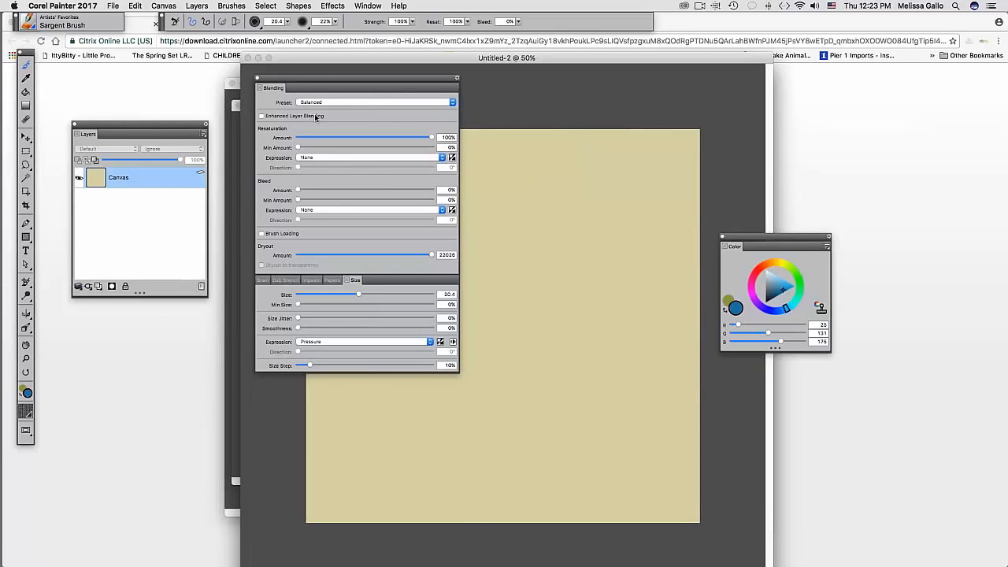
drag(304, 80, 639, 322)
drag(449, 129, 203, 333)
- Arrange the workspace with Color above Layers on one side of the canvas window and the narrowed brush palette on the other
drag(751, 239, 815, 76)
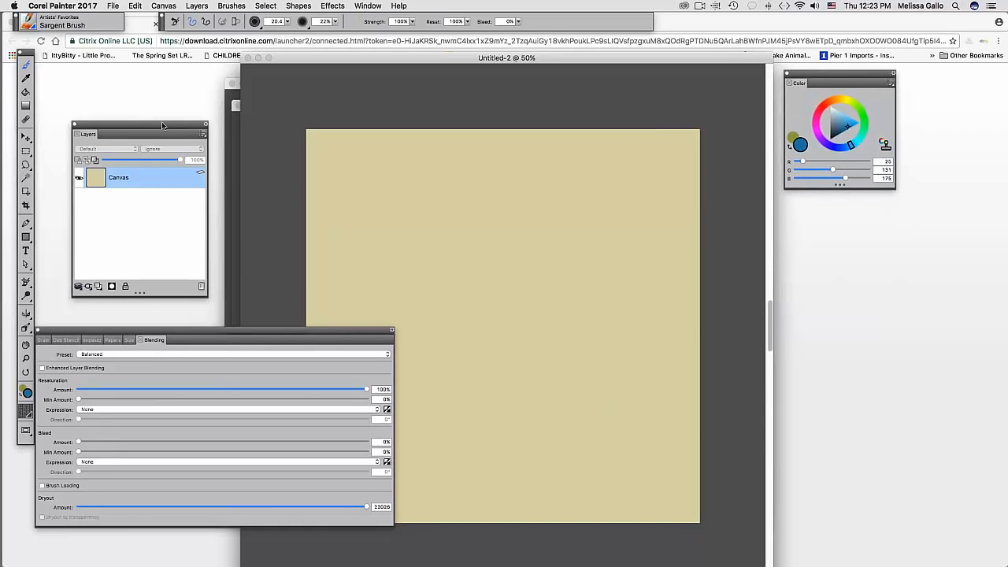
drag(162, 125, 863, 214)
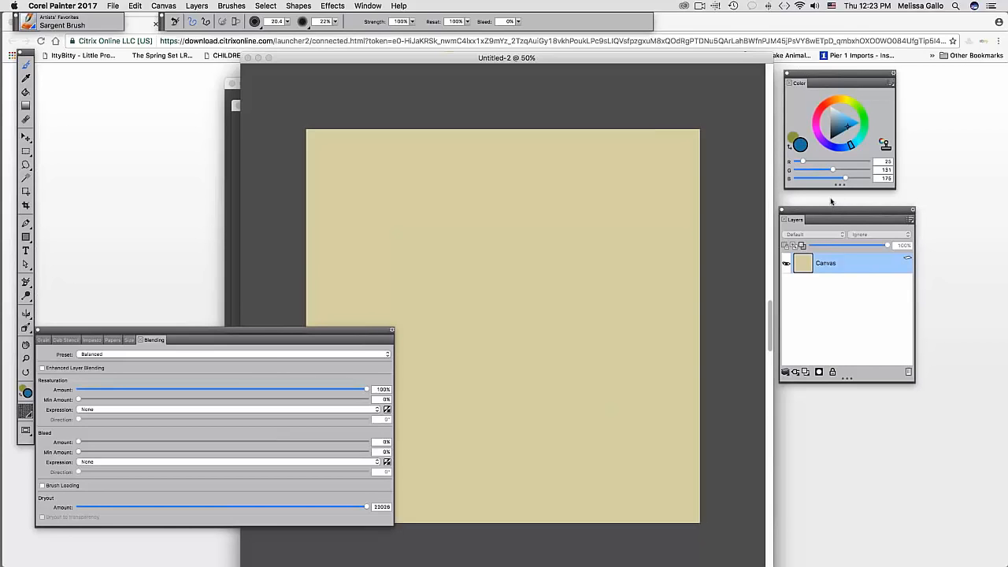
drag(179, 331, 197, 215)
drag(413, 270, 260, 270)
drag(239, 215, 219, 196)
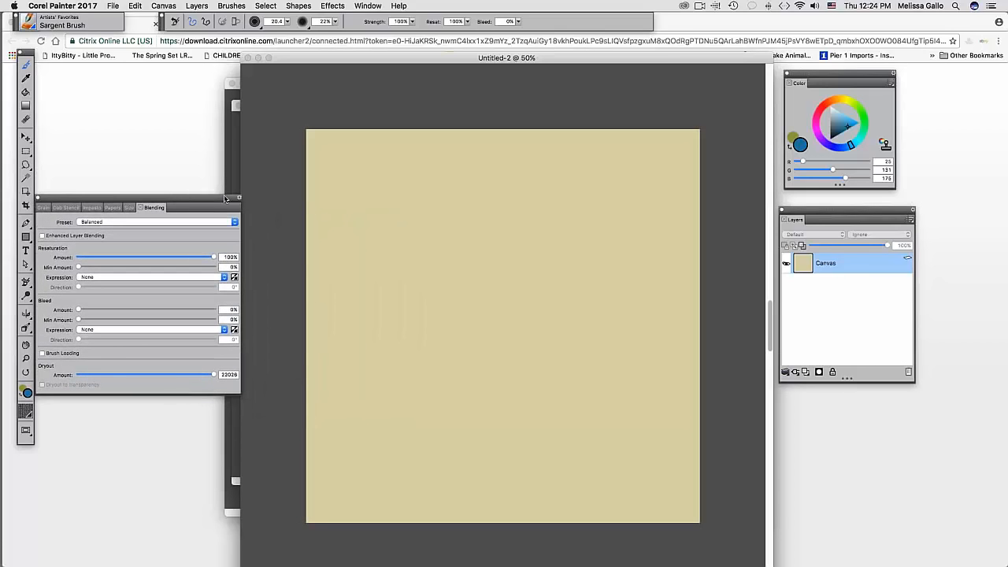
drag(565, 58, 548, 55)
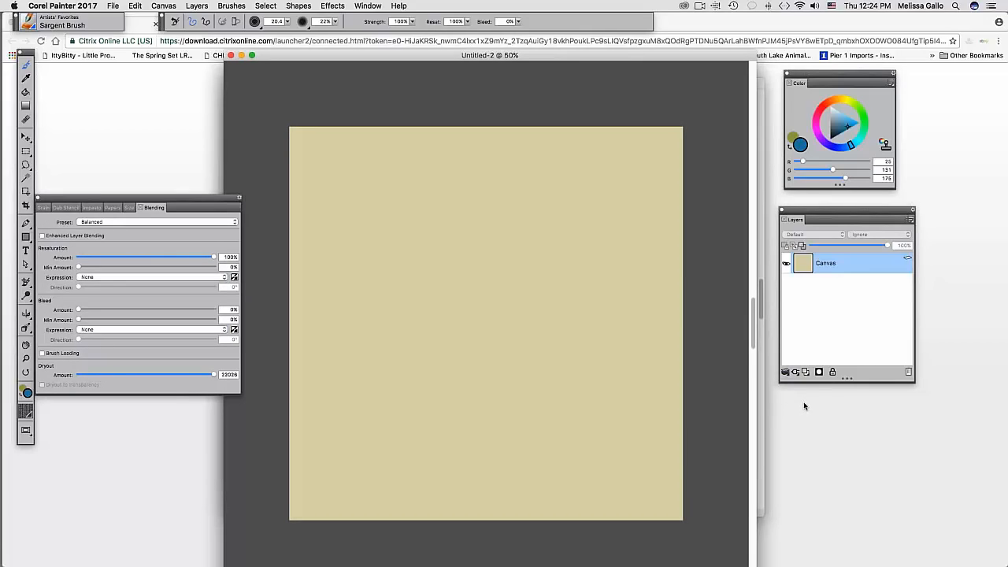
- Add two new layers above the Canvas and delete the upper one
click(805, 371)
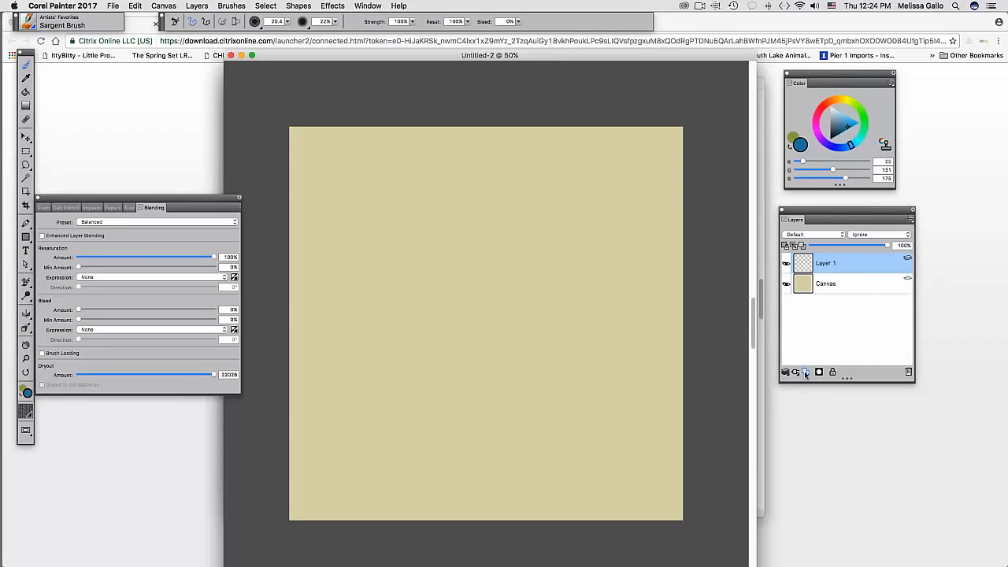
click(805, 371)
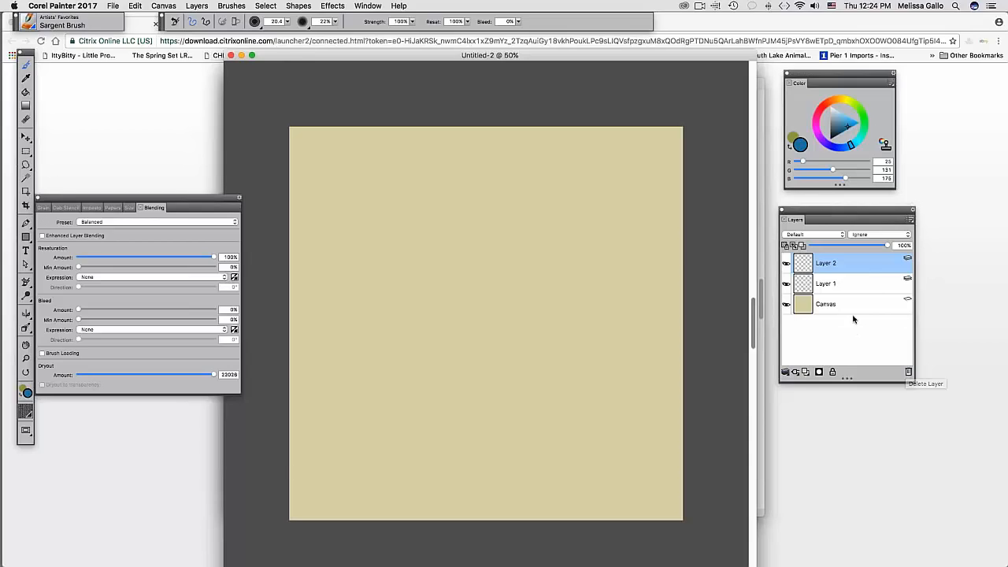
click(908, 371)
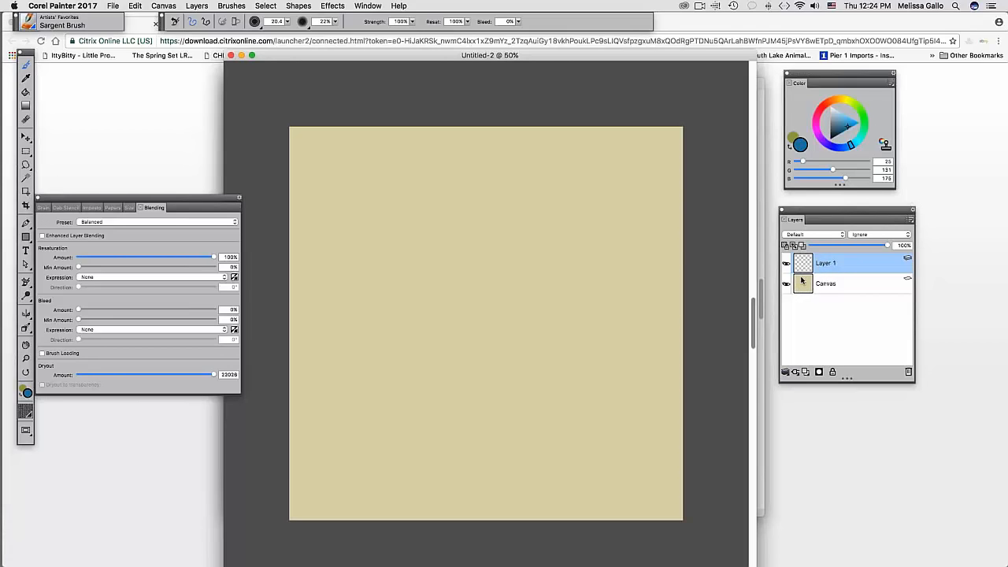
- Paint a patch of overlapping blue test strokes directly on the Canvas layer
click(854, 285)
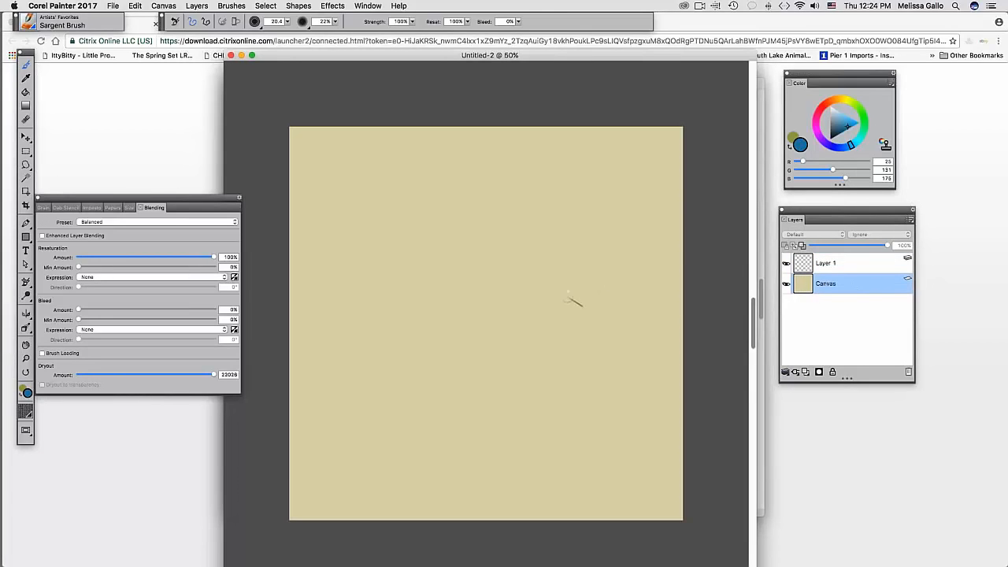
mouse_move(564, 332)
mouse_down()
mouse_move(583, 314)
mouse_move(597, 328)
mouse_move(597, 316)
mouse_move(505, 326)
mouse_move(517, 308)
mouse_move(544, 326)
mouse_move(574, 292)
mouse_move(574, 334)
mouse_move(600, 324)
mouse_move(571, 349)
mouse_move(529, 363)
mouse_move(544, 351)
mouse_move(545, 284)
mouse_move(579, 308)
mouse_move(524, 285)
mouse_up()
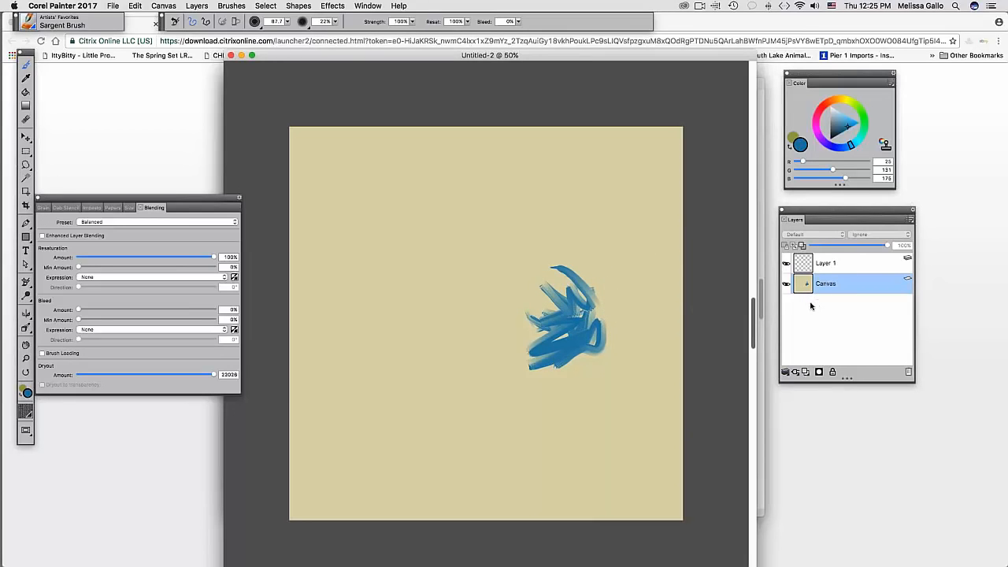
- Fill the empty Layer 1 with a light tan color using the Paint Bucket
click(860, 268)
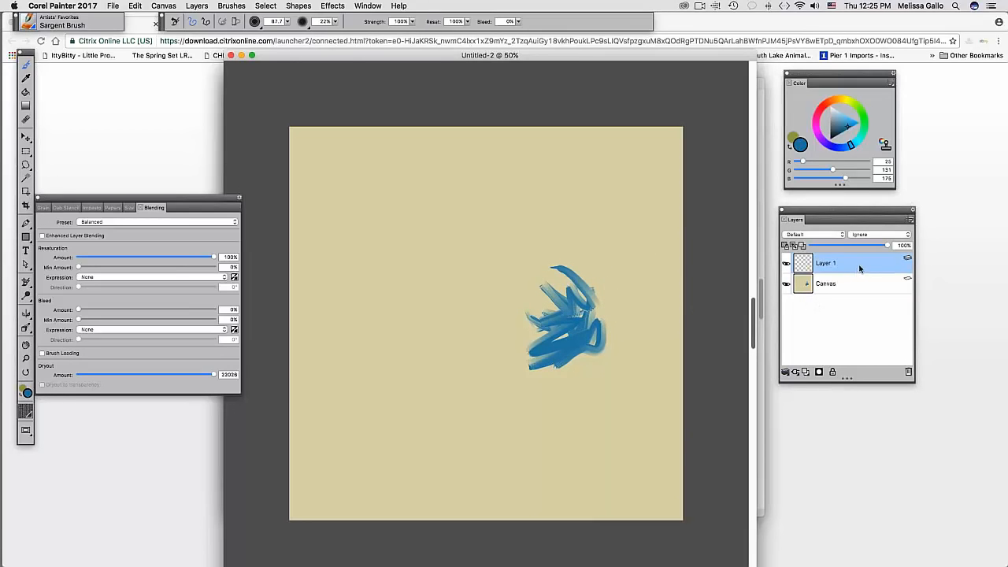
click(26, 93)
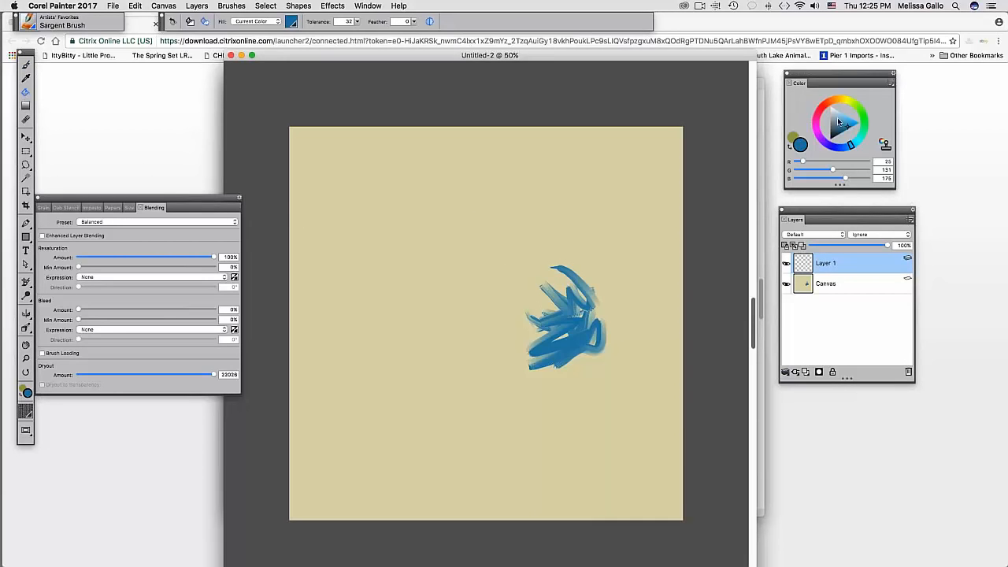
click(838, 100)
drag(835, 118, 834, 113)
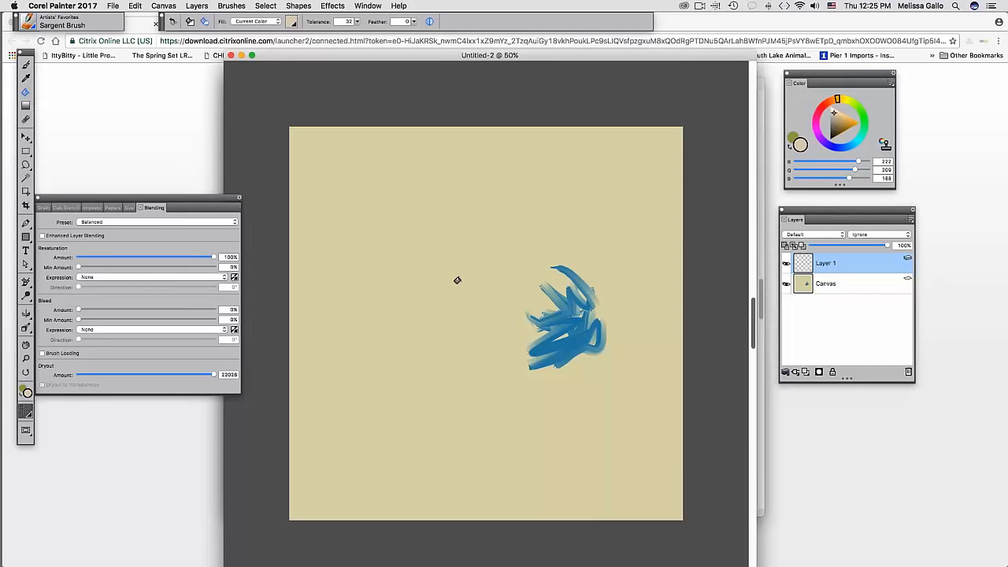
click(471, 285)
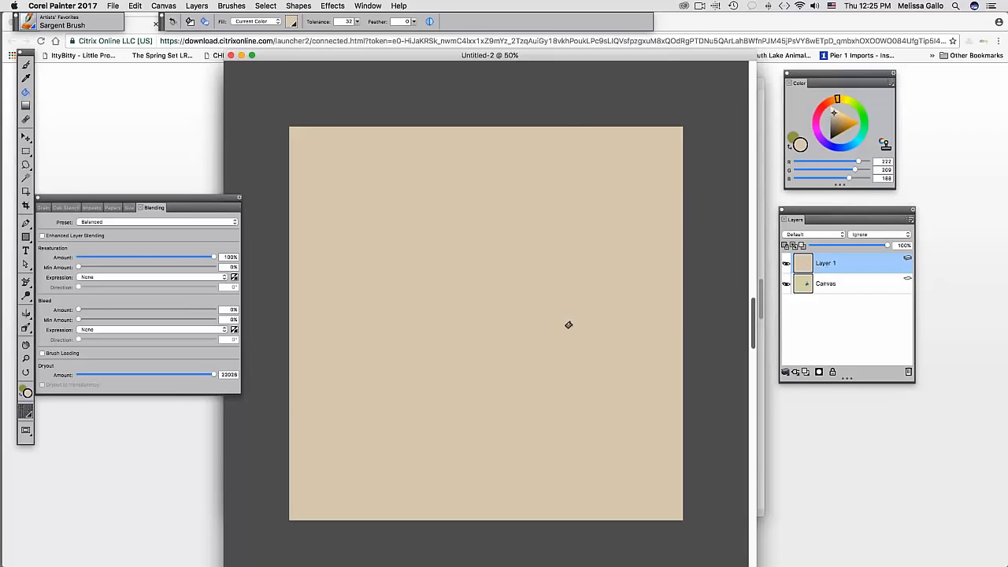
- Pick a dark brown, brush test strokes over the tan-filled Layer 1, and delete that layer
key(b)
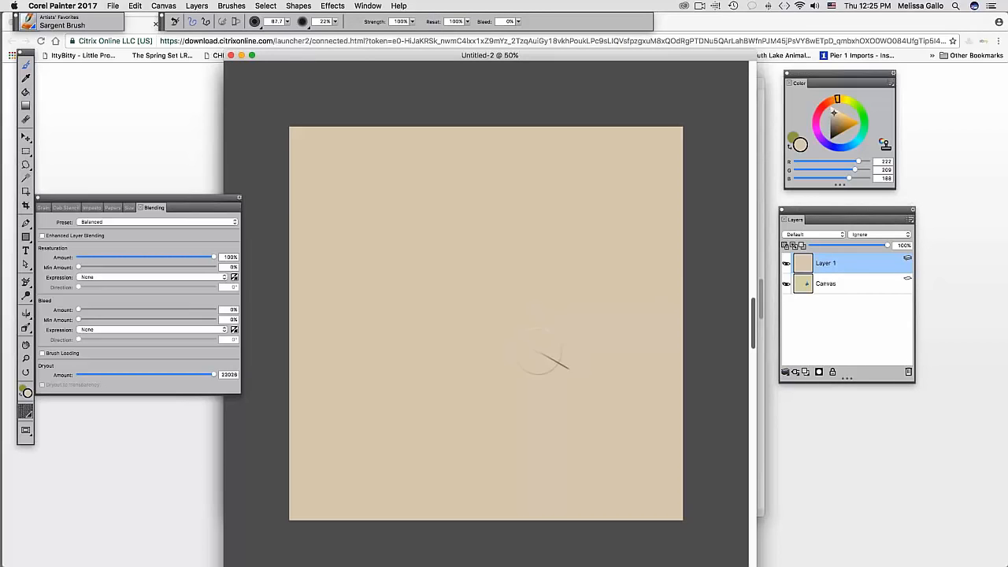
click(840, 129)
mouse_move(597, 318)
mouse_down()
mouse_move(541, 360)
mouse_move(607, 277)
mouse_move(526, 323)
mouse_move(552, 281)
mouse_move(635, 307)
mouse_move(634, 240)
mouse_up()
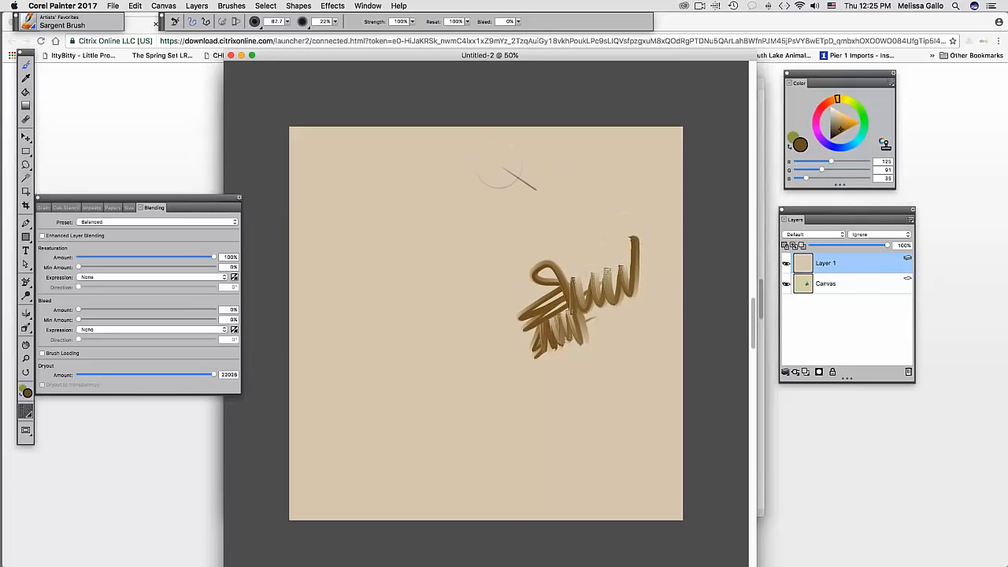
drag(528, 197, 553, 200)
drag(509, 207, 540, 192)
mouse_move(467, 293)
mouse_down()
mouse_move(598, 261)
mouse_move(574, 277)
mouse_move(625, 277)
mouse_move(599, 311)
mouse_up()
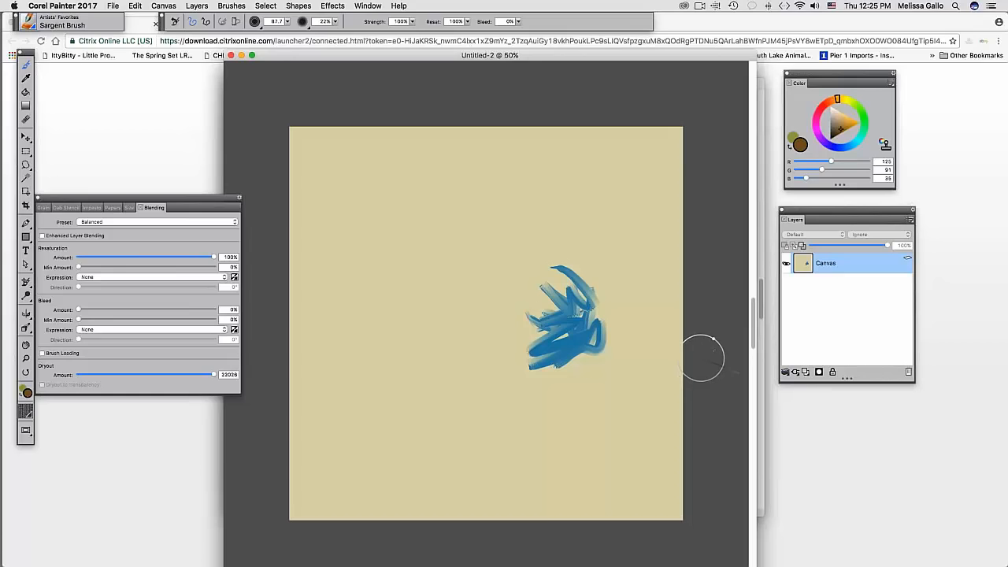
- Copy the entire Canvas onto a new layer with the Layer Adjuster and paint brown strokes partly over the blue patch
key(super+a)
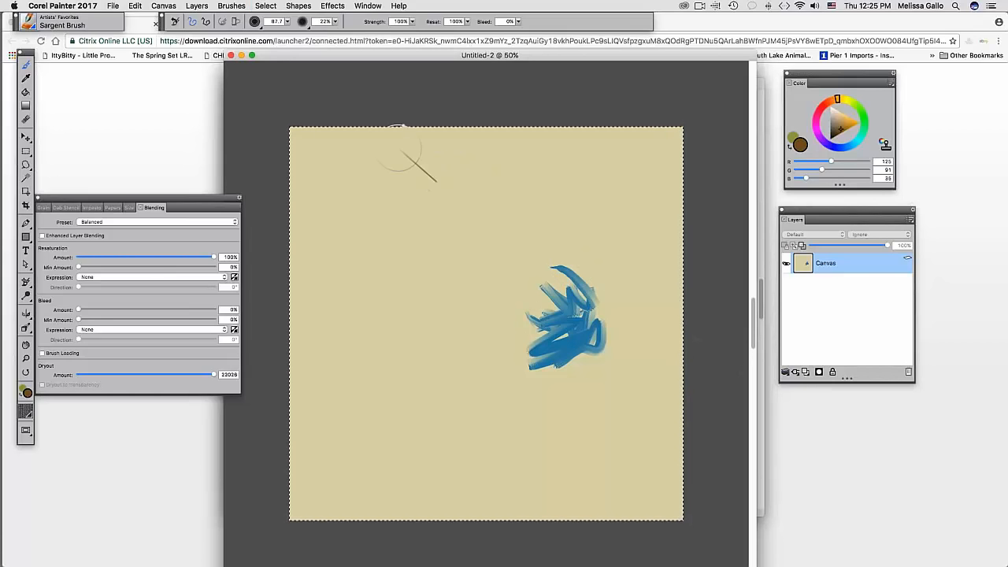
click(26, 137)
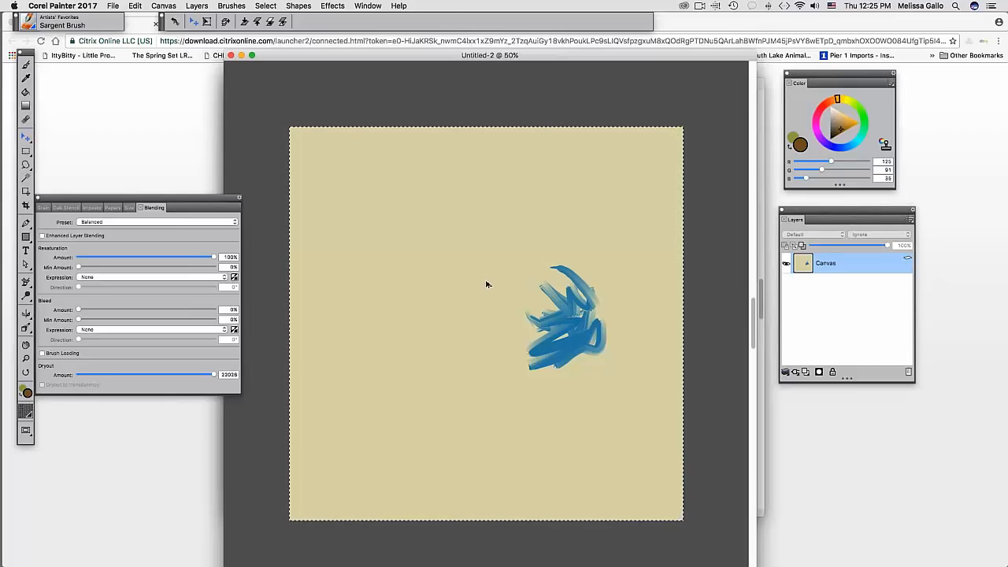
click(488, 334)
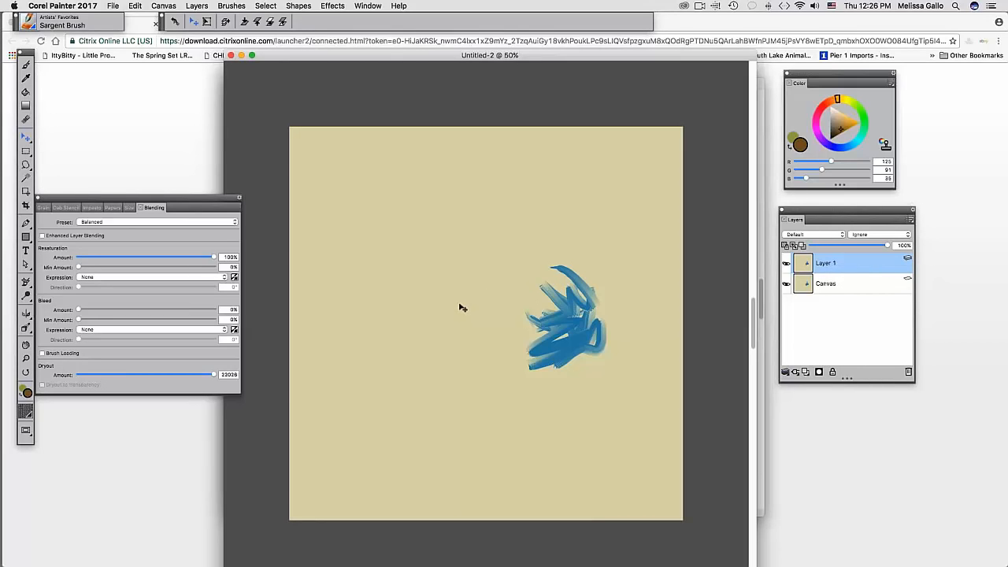
key(b)
mouse_move(468, 289)
mouse_down()
mouse_move(482, 324)
mouse_move(479, 308)
mouse_move(502, 294)
mouse_move(496, 323)
mouse_move(537, 320)
mouse_move(561, 293)
mouse_move(478, 308)
mouse_move(498, 269)
mouse_move(549, 359)
mouse_move(572, 354)
mouse_move(561, 304)
mouse_move(524, 292)
mouse_move(549, 288)
mouse_move(478, 326)
mouse_move(468, 315)
mouse_move(486, 257)
mouse_move(502, 284)
mouse_move(529, 248)
mouse_move(537, 277)
mouse_move(545, 272)
mouse_move(518, 257)
mouse_move(525, 222)
mouse_move(569, 245)
mouse_move(562, 207)
mouse_up()
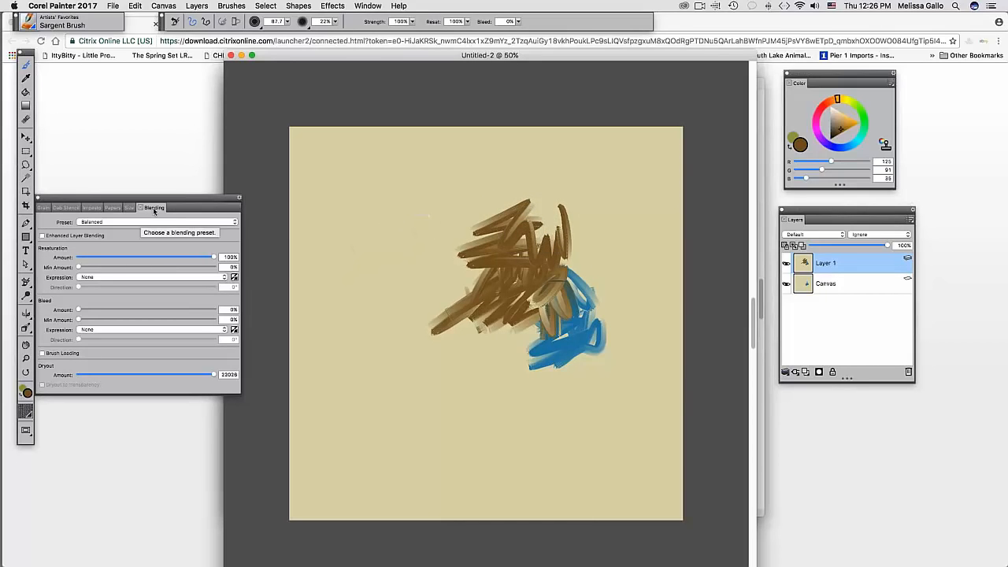
- Set the Bleed expression to Pressure and test it with strokes on the blank area beside the brown patch
click(145, 330)
click(133, 349)
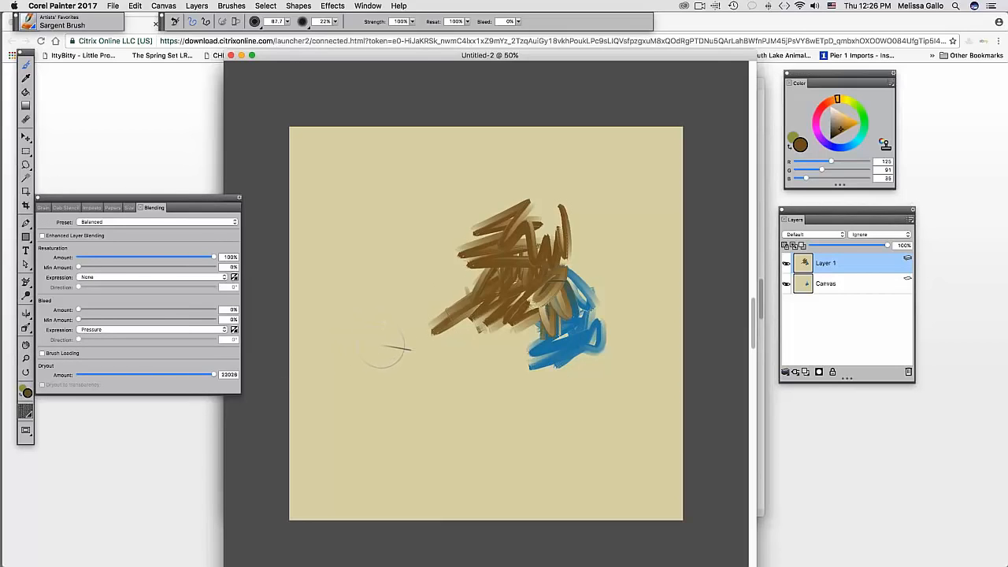
mouse_move(374, 365)
mouse_down()
mouse_move(367, 369)
mouse_move(397, 370)
mouse_move(340, 368)
mouse_move(394, 417)
mouse_move(405, 313)
mouse_move(426, 370)
mouse_move(355, 353)
mouse_move(403, 325)
mouse_move(394, 314)
mouse_move(418, 252)
mouse_up()
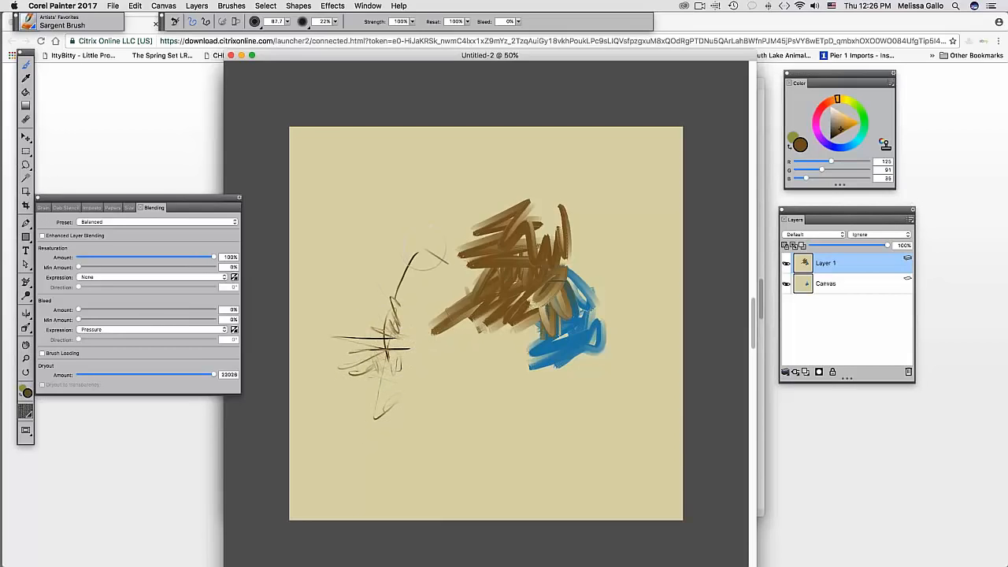
- Lower the brush's Dryout amount in stages down to 12.4, testing the paint run-out with brown strokes between changes
drag(211, 377, 195, 382)
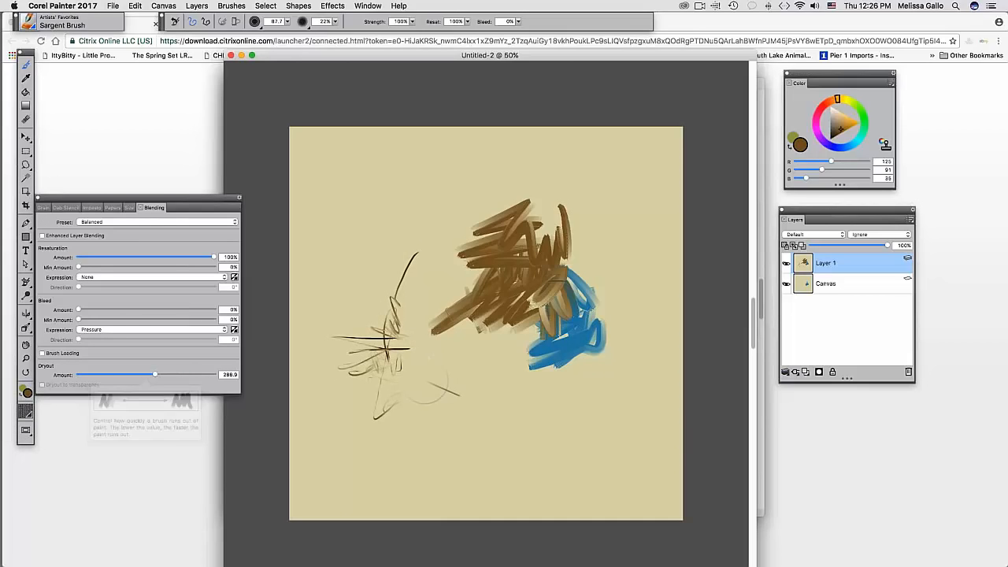
mouse_move(445, 370)
mouse_down()
mouse_move(464, 343)
mouse_move(447, 321)
mouse_move(454, 314)
mouse_up()
drag(155, 375, 136, 374)
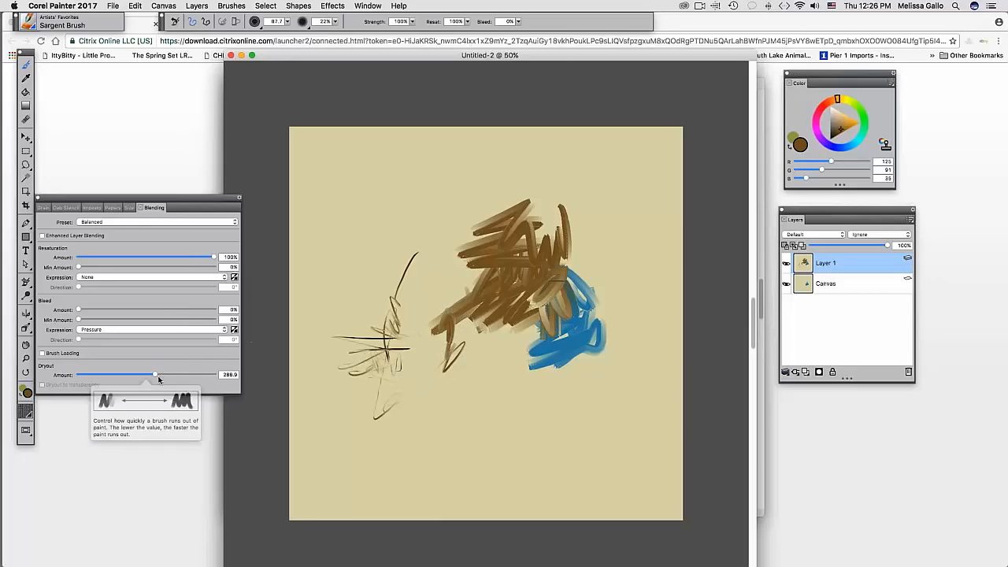
mouse_move(461, 260)
mouse_down()
mouse_move(480, 236)
mouse_move(506, 229)
mouse_move(564, 303)
mouse_move(602, 311)
mouse_move(589, 329)
mouse_move(531, 315)
mouse_move(528, 338)
mouse_move(532, 331)
mouse_move(553, 357)
mouse_move(547, 366)
mouse_move(561, 339)
mouse_move(563, 360)
mouse_move(575, 346)
mouse_move(543, 370)
mouse_up()
drag(134, 375, 123, 377)
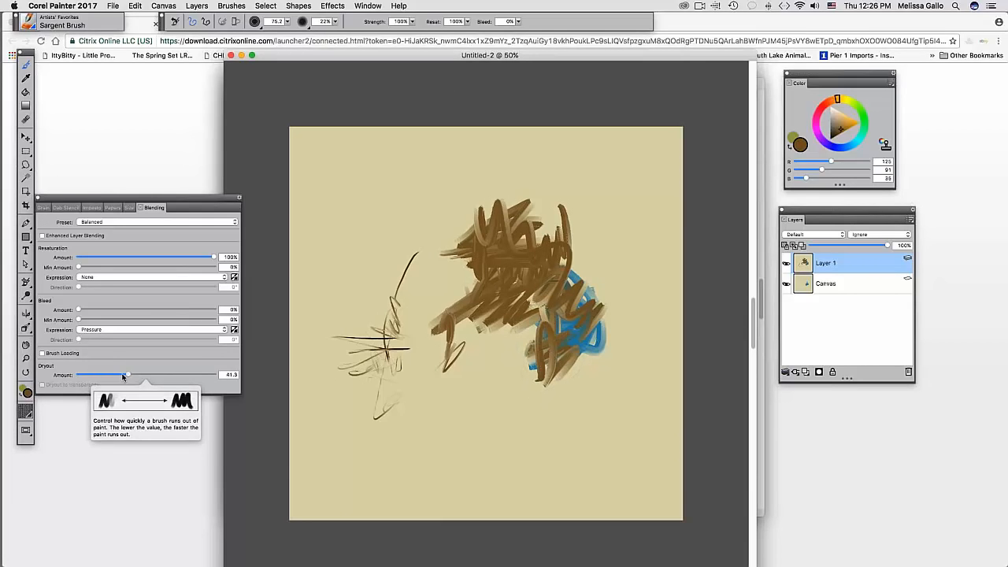
- Set the Bleed amount to 65% and its minimum to 69%, and smear the brown and blue paint together
click(167, 310)
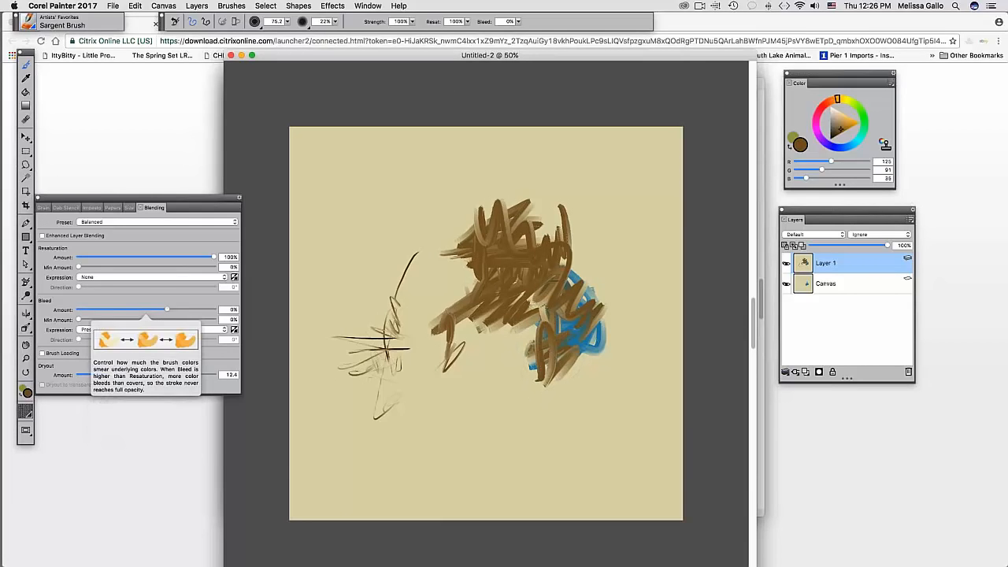
click(172, 319)
mouse_move(472, 311)
mouse_down()
mouse_move(480, 283)
mouse_move(492, 332)
mouse_move(582, 334)
mouse_move(584, 356)
mouse_move(576, 292)
mouse_move(570, 307)
mouse_move(600, 308)
mouse_move(593, 330)
mouse_move(586, 294)
mouse_move(576, 299)
mouse_move(599, 273)
mouse_move(616, 291)
mouse_move(614, 331)
mouse_move(559, 328)
mouse_move(575, 326)
mouse_move(583, 303)
mouse_move(573, 338)
mouse_move(555, 323)
mouse_move(576, 350)
mouse_up()
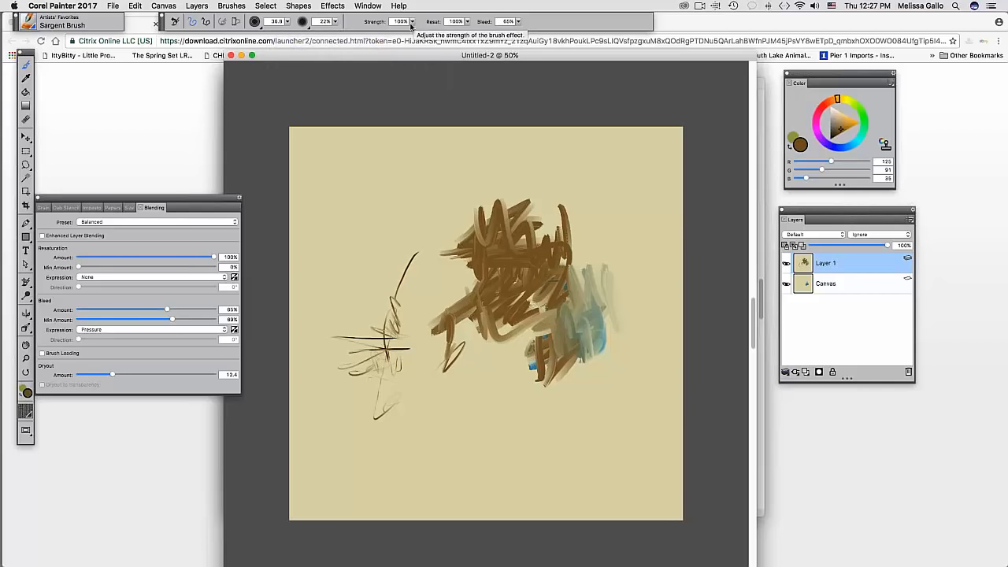
- Reduce the brush Strength to 41% and Resat to 38%, and blend strokes over the brown and blue edge
drag(411, 26, 403, 33)
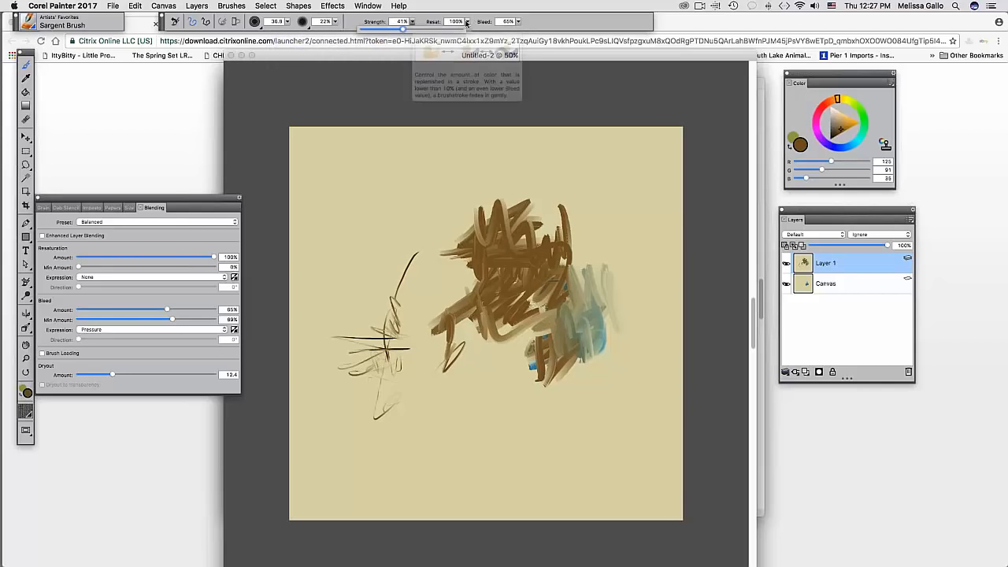
click(467, 24)
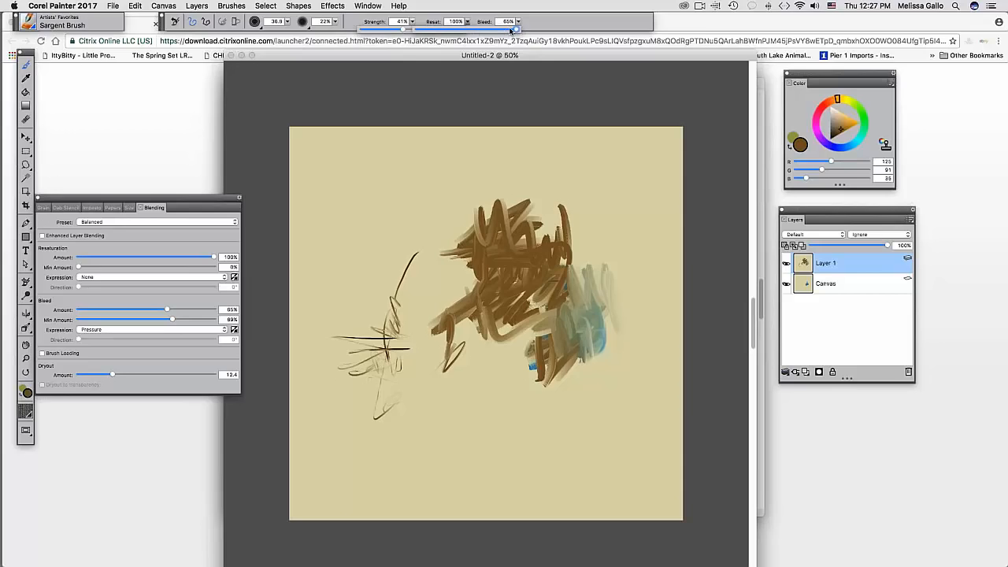
drag(516, 30, 454, 29)
mouse_move(546, 292)
mouse_down()
mouse_move(584, 286)
mouse_move(555, 313)
mouse_move(547, 267)
mouse_move(569, 249)
mouse_move(572, 264)
mouse_move(570, 230)
mouse_up()
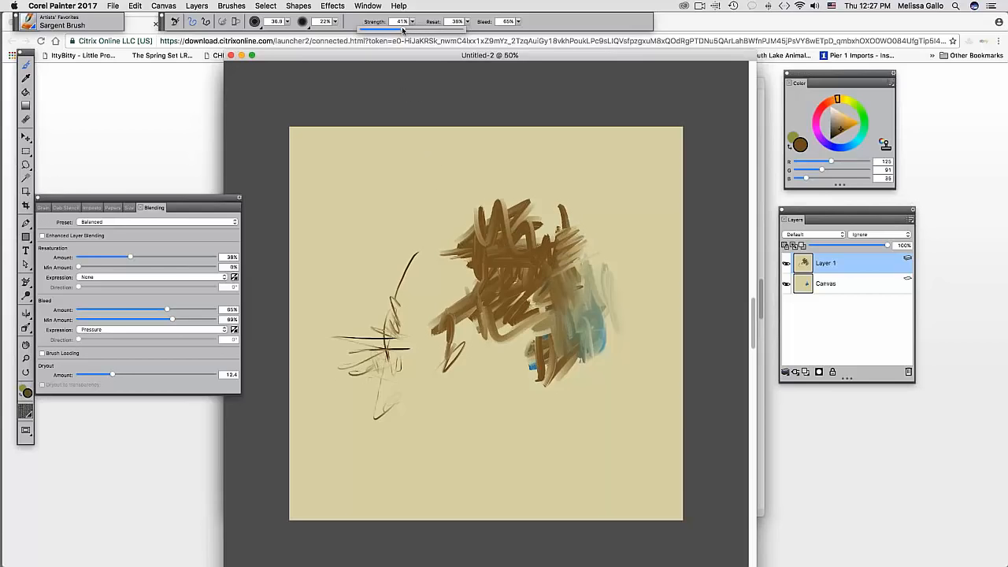
- Reduce the brush Strength to 24% and Resat to 19%, testing the softer blending across the painted patch
drag(403, 30, 389, 52)
mouse_move(520, 271)
mouse_down()
mouse_move(515, 345)
mouse_move(523, 326)
mouse_up()
click(466, 23)
drag(456, 29, 454, 30)
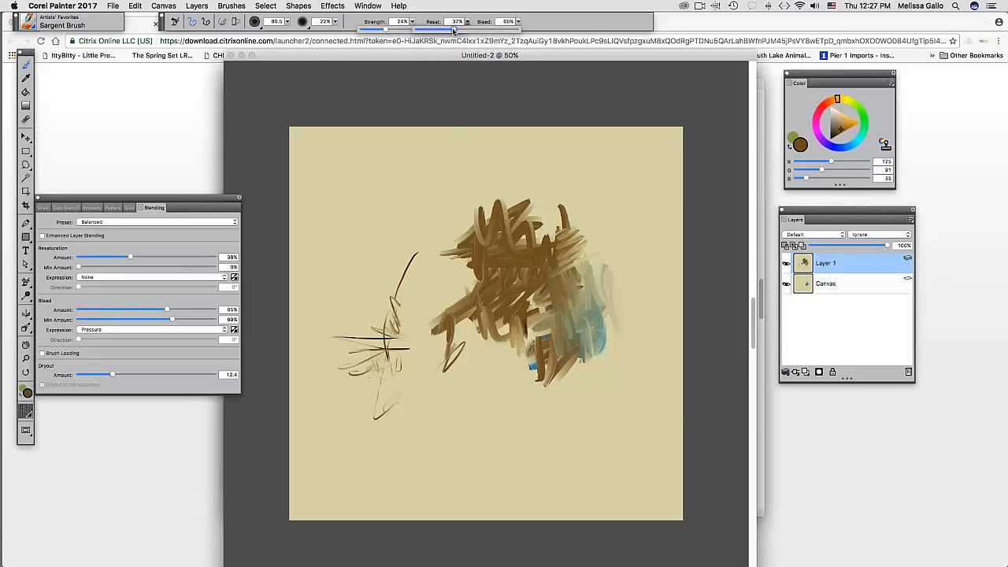
mouse_move(544, 237)
mouse_down()
mouse_move(592, 273)
mouse_move(612, 325)
mouse_move(593, 363)
mouse_move(575, 340)
mouse_move(622, 330)
mouse_move(634, 338)
mouse_move(589, 357)
mouse_move(571, 401)
mouse_move(519, 358)
mouse_move(508, 362)
mouse_move(535, 346)
mouse_move(575, 354)
mouse_move(551, 299)
mouse_move(513, 305)
mouse_move(583, 272)
mouse_move(555, 217)
mouse_move(603, 209)
mouse_move(581, 257)
mouse_move(588, 208)
mouse_move(599, 228)
mouse_move(580, 240)
mouse_move(544, 236)
mouse_move(551, 205)
mouse_move(488, 214)
mouse_up()
- Choose the Window Frost paper texture and test it with a stroke at the edge of the brown patch
click(113, 208)
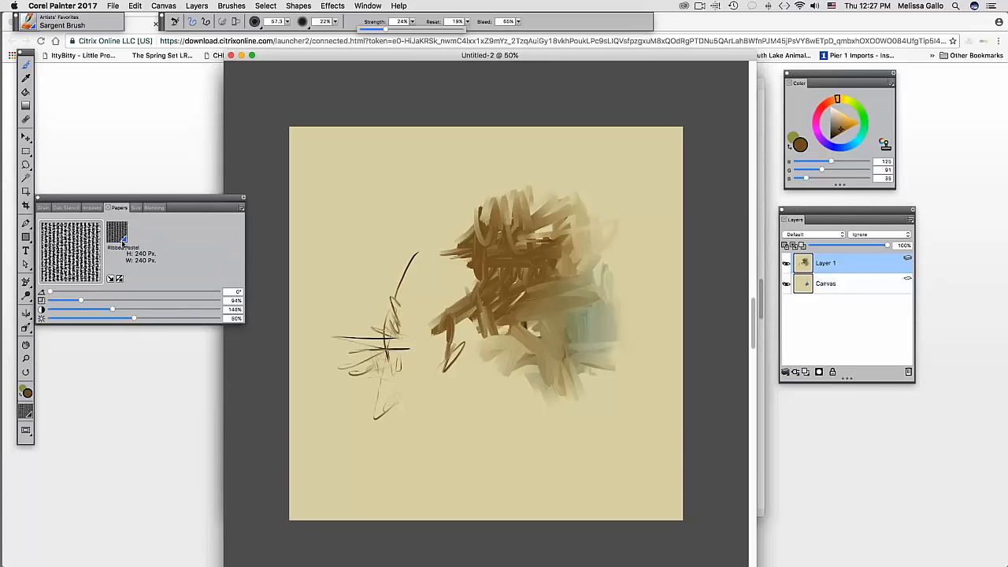
click(123, 239)
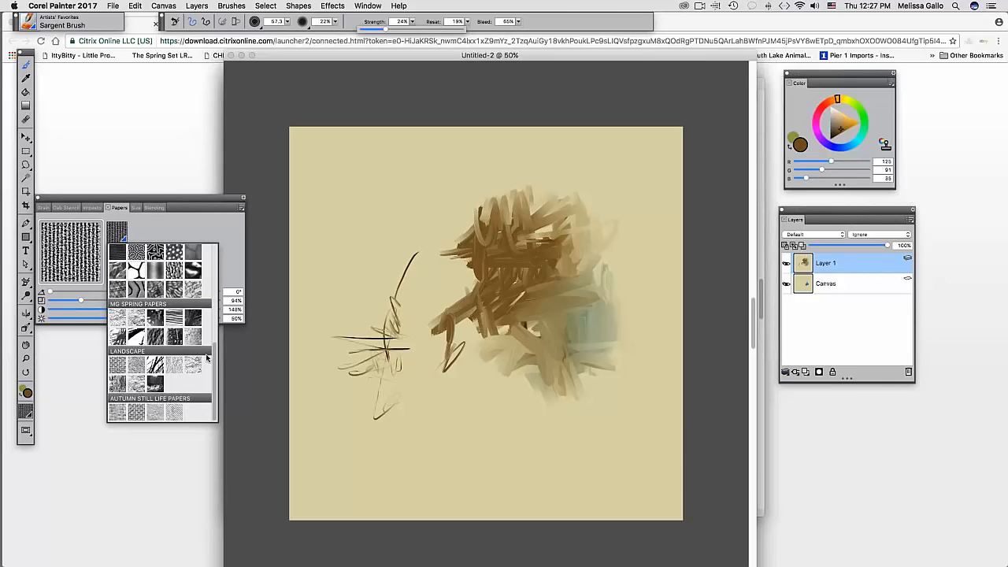
scroll(215, 357, up, 5)
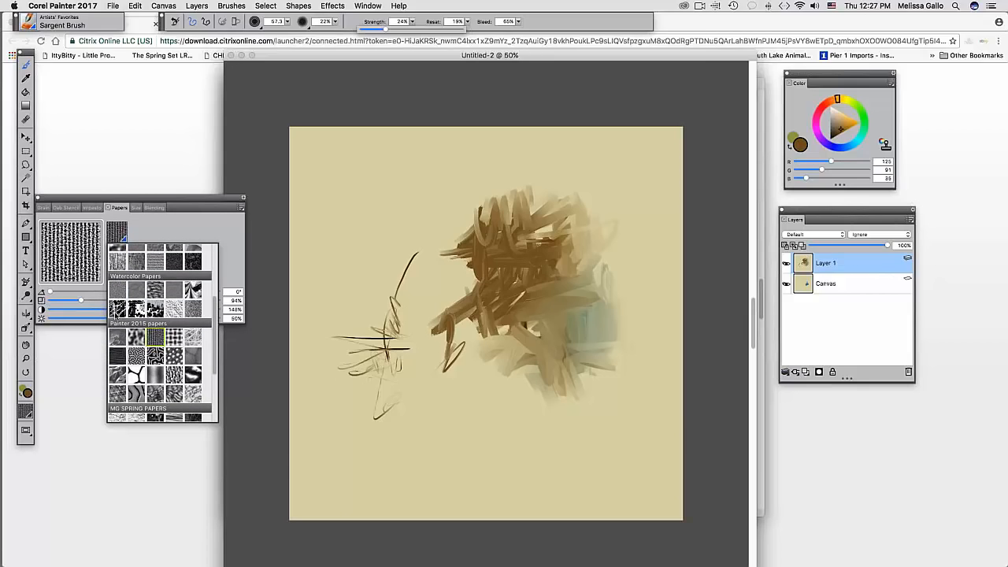
click(117, 310)
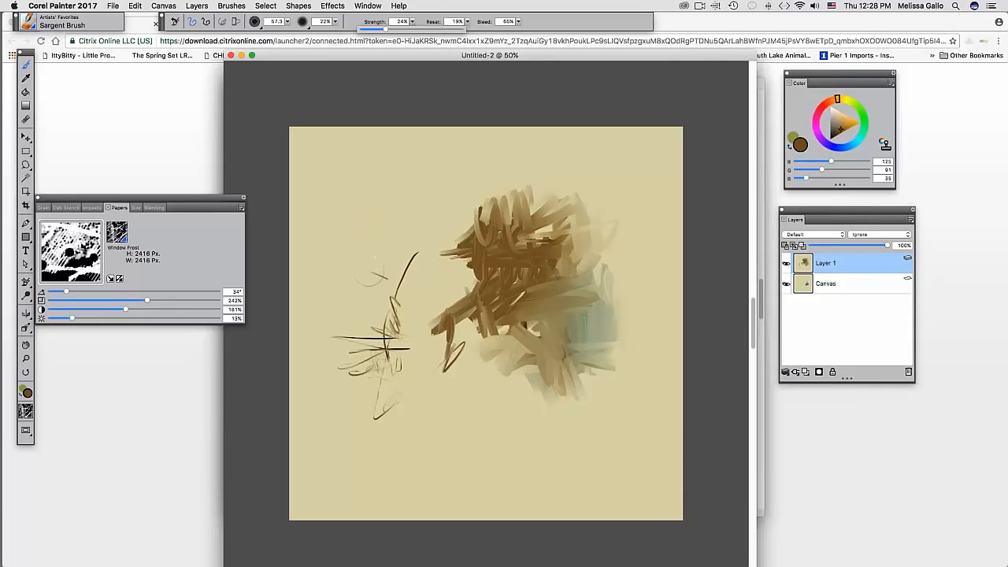
drag(470, 268, 435, 303)
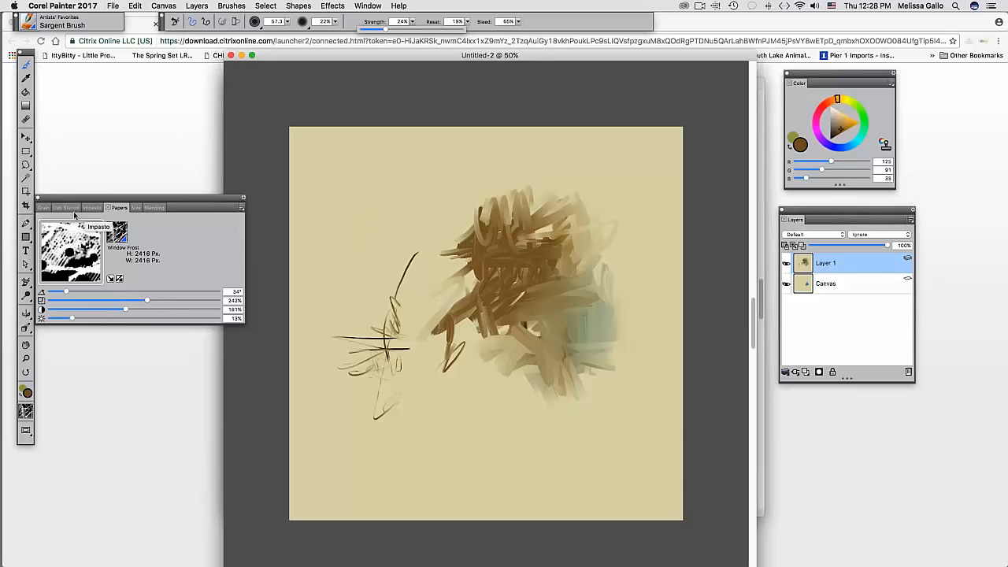
- Show the Dab Stencil settings, test the brush with black over the painted patch, and raise Resat to about 88%
click(68, 208)
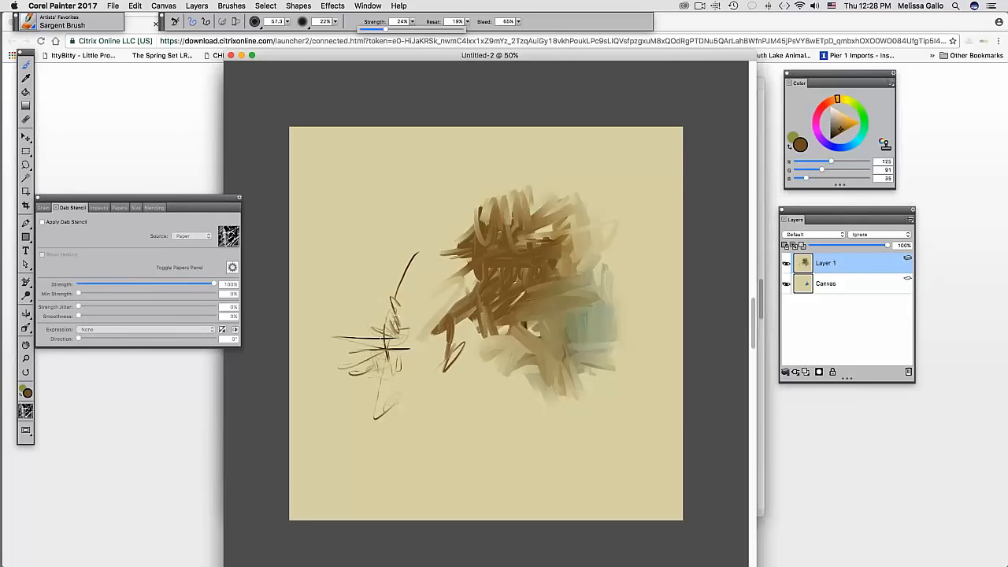
drag(854, 127, 831, 140)
mouse_move(552, 298)
mouse_down()
mouse_move(581, 334)
mouse_move(573, 255)
mouse_move(589, 190)
mouse_up()
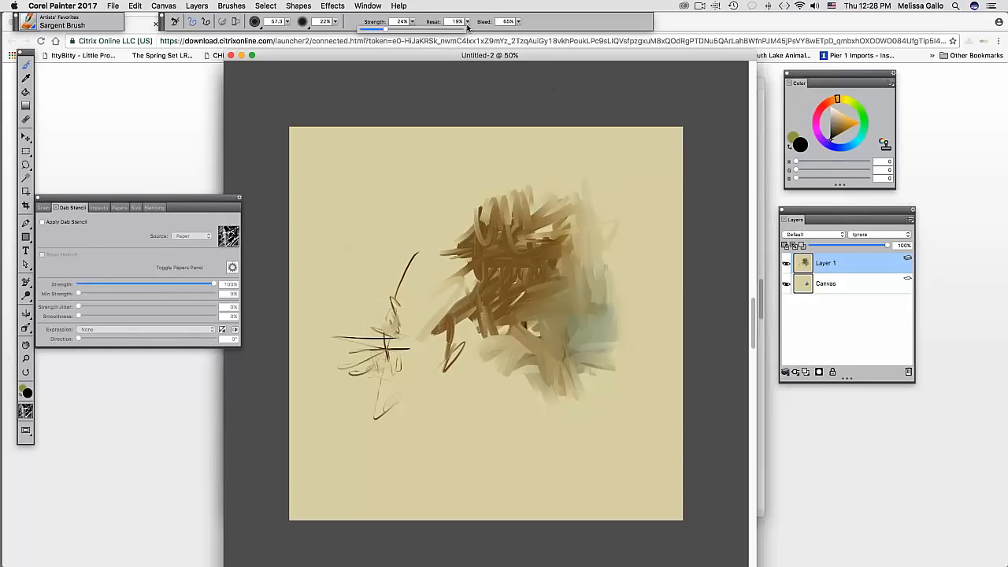
drag(467, 25, 463, 30)
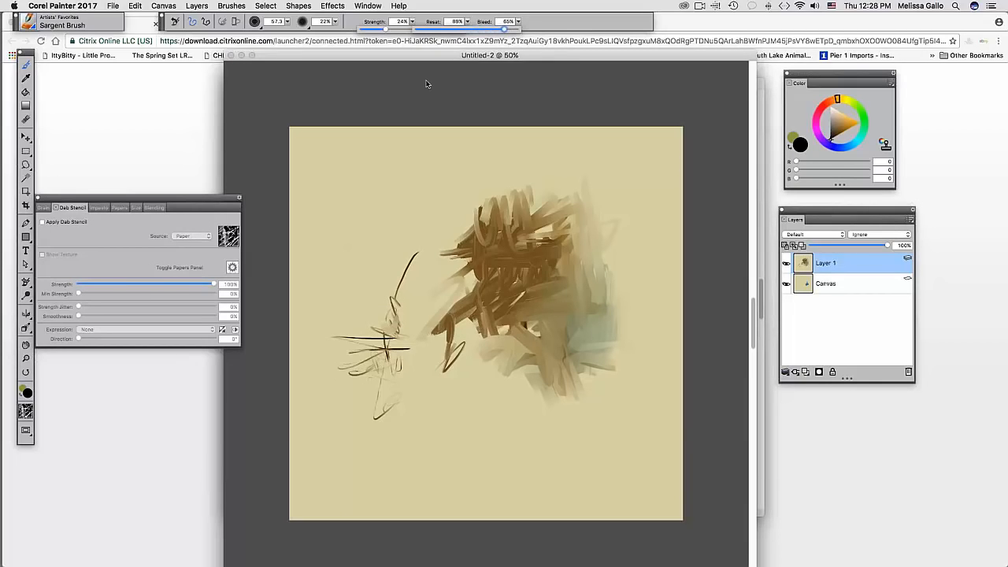
- Choose a near-black color, raise the brush Strength to 73%, and test strokes on the canvas beside the brown patch
drag(347, 238, 378, 231)
mouse_move(448, 325)
mouse_down()
mouse_move(415, 256)
mouse_move(442, 283)
mouse_up()
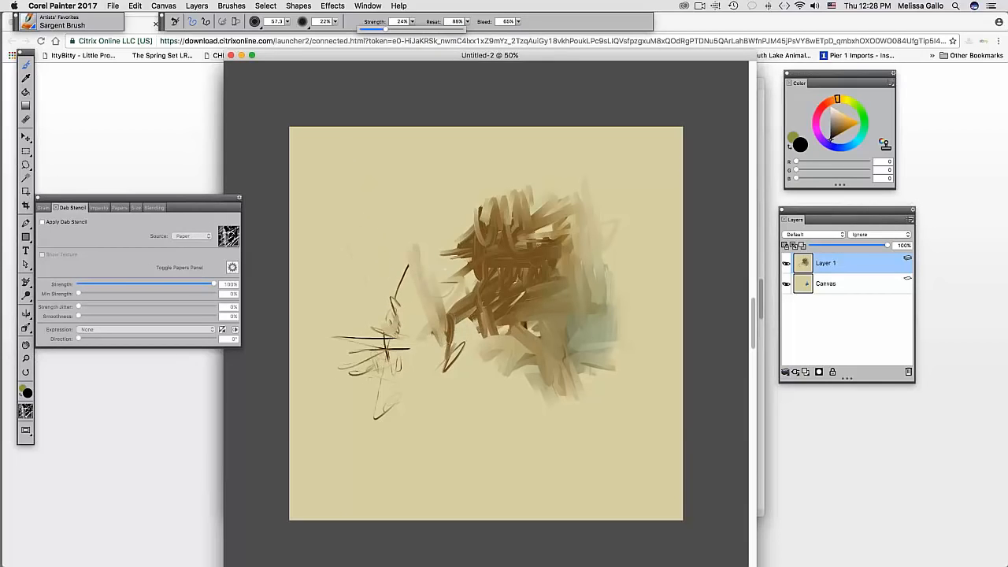
click(831, 137)
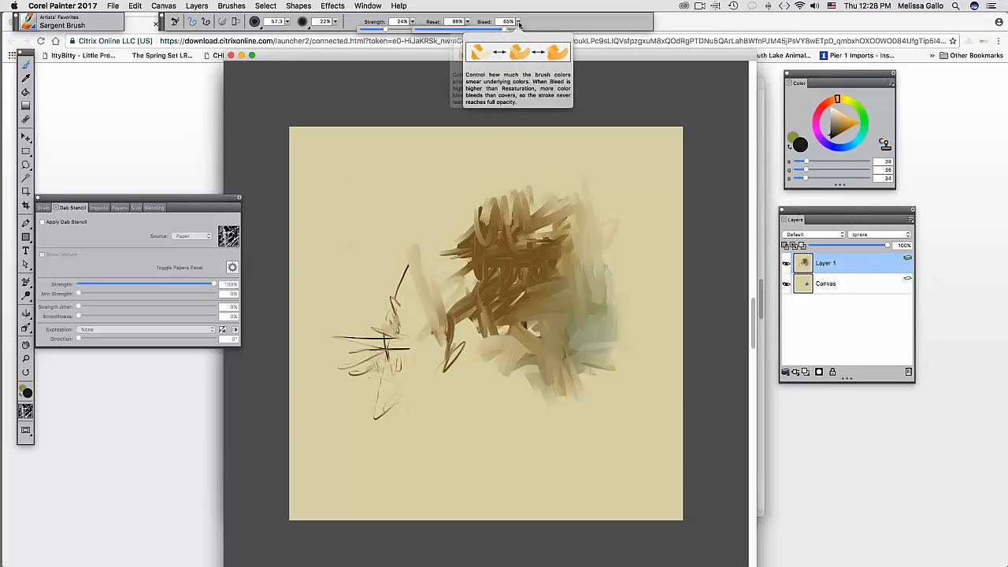
click(468, 22)
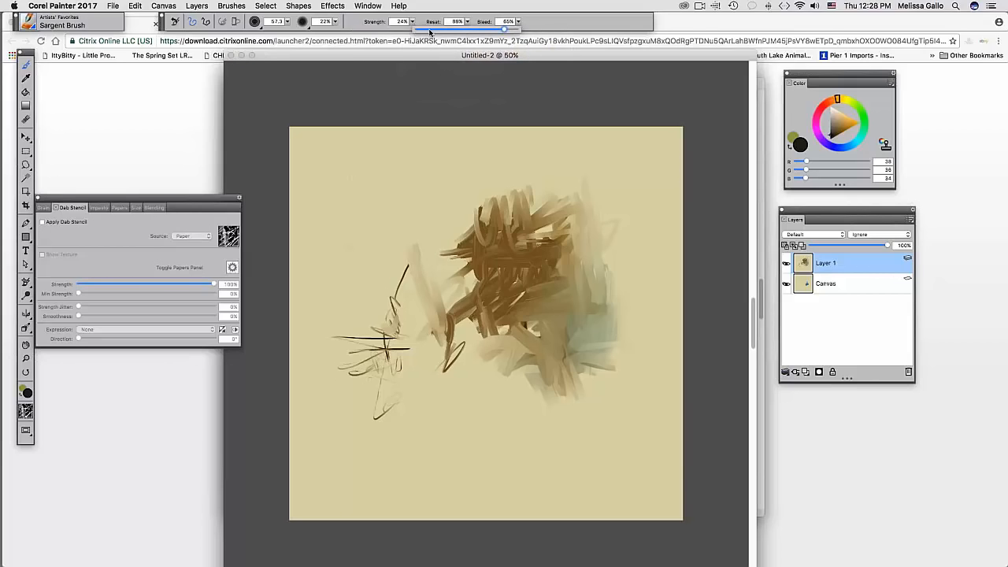
click(412, 22)
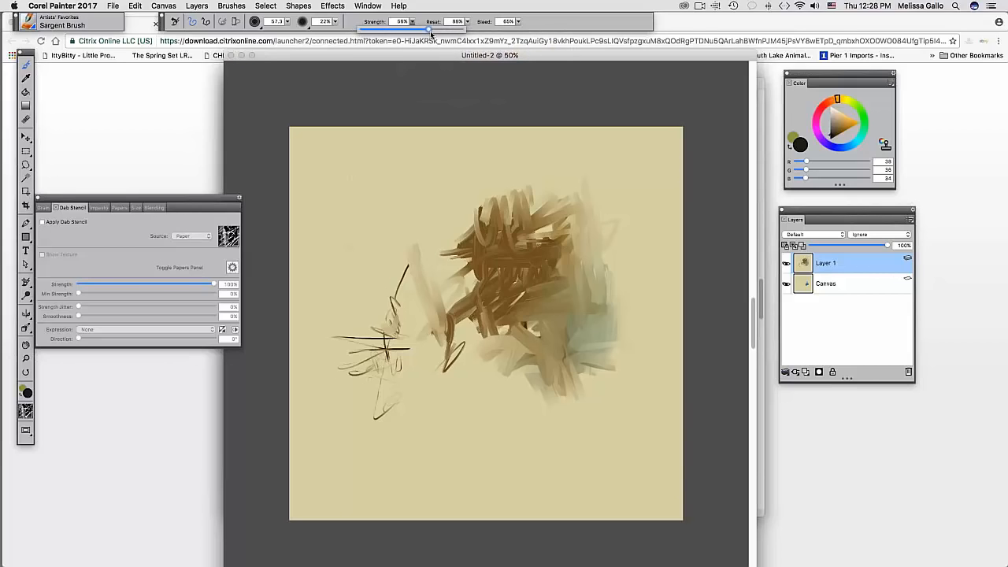
drag(403, 184, 436, 270)
mouse_move(422, 215)
mouse_down()
mouse_move(379, 229)
mouse_move(451, 238)
mouse_up()
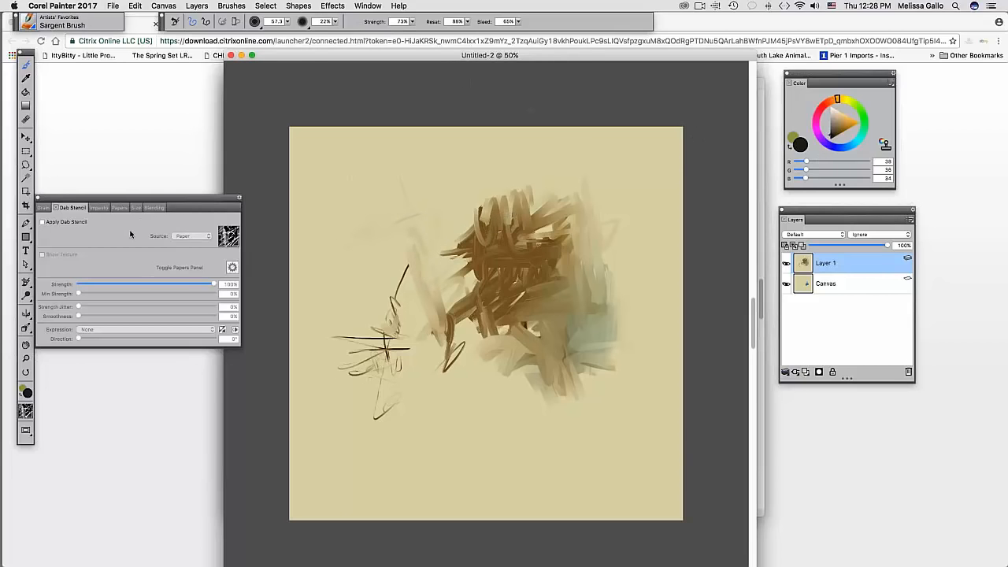
- Raise the Dryout amount in the Blending settings and test it with a long dark stroke across the brown patch's upper edge
click(158, 208)
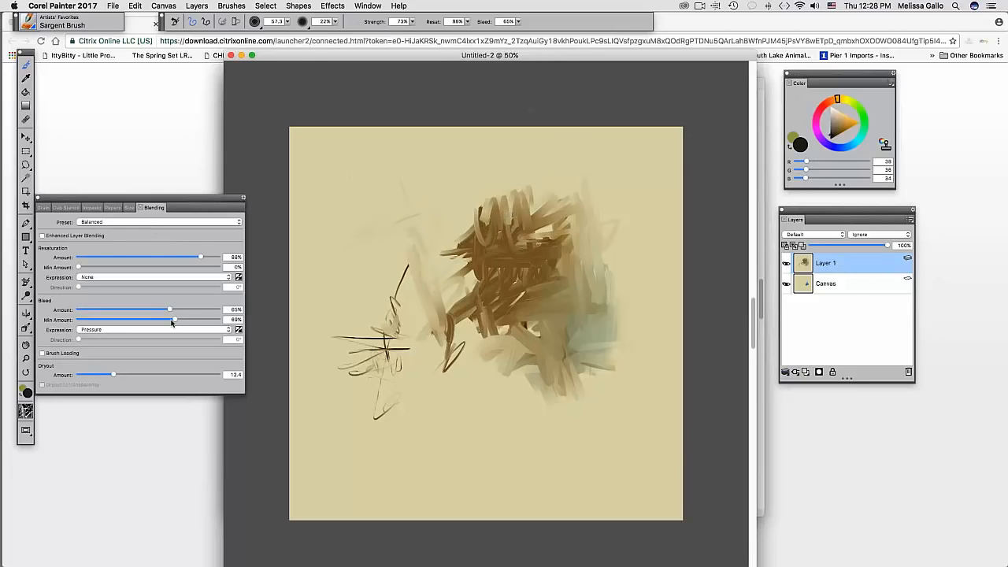
click(197, 375)
mouse_move(382, 327)
mouse_down()
mouse_move(364, 283)
mouse_move(418, 237)
mouse_move(463, 230)
mouse_move(567, 175)
mouse_up()
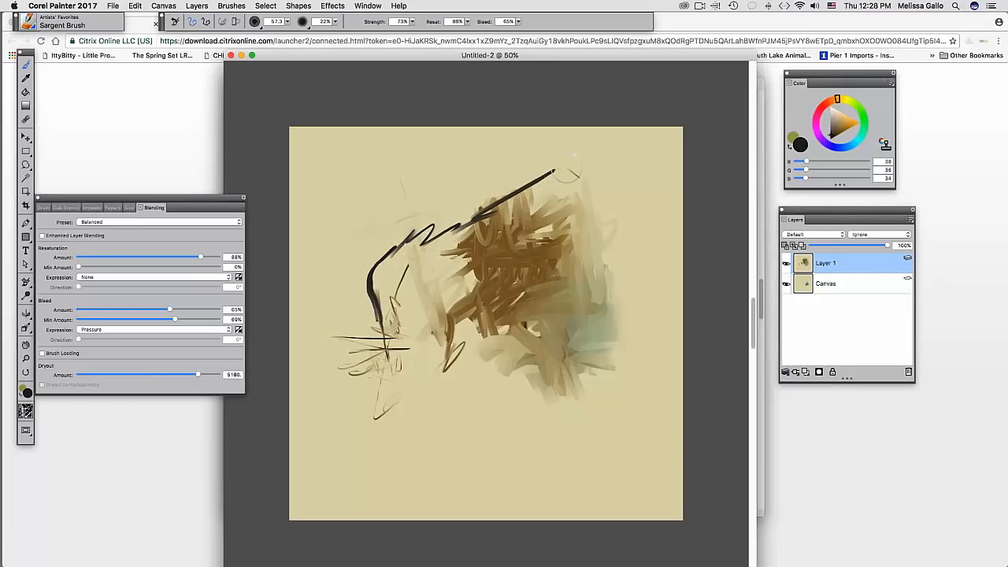
- Apply the Dab Stencil with the Paper source and 80% Min Strength, testing broken dark strokes around and across the brown patch
click(69, 209)
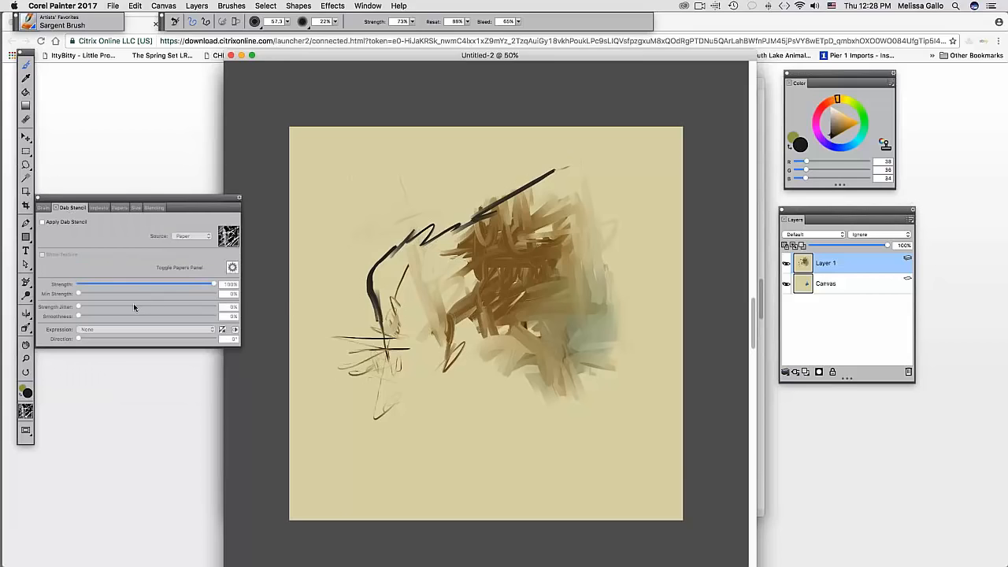
click(41, 223)
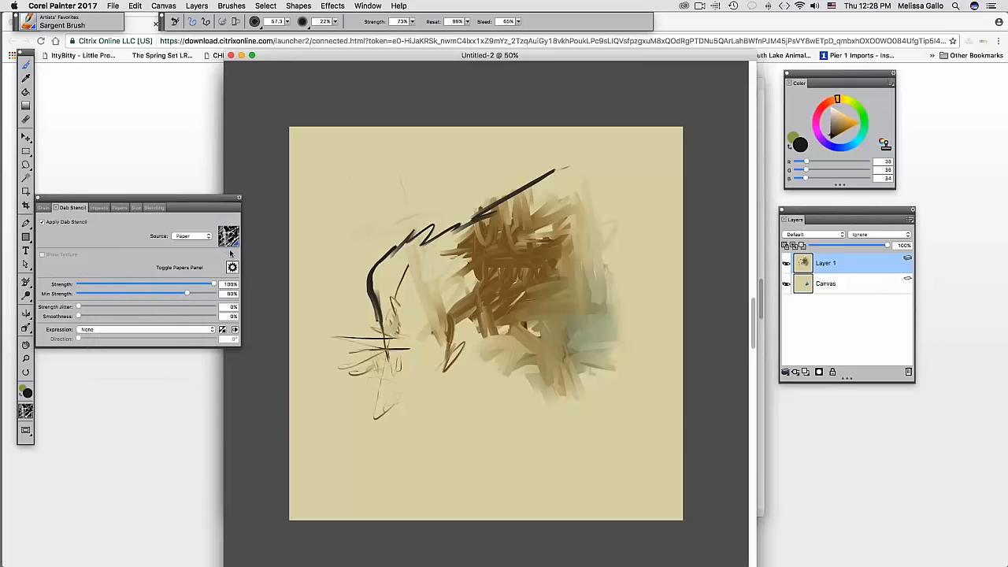
mouse_move(339, 262)
mouse_down()
mouse_move(345, 289)
mouse_move(378, 231)
mouse_up()
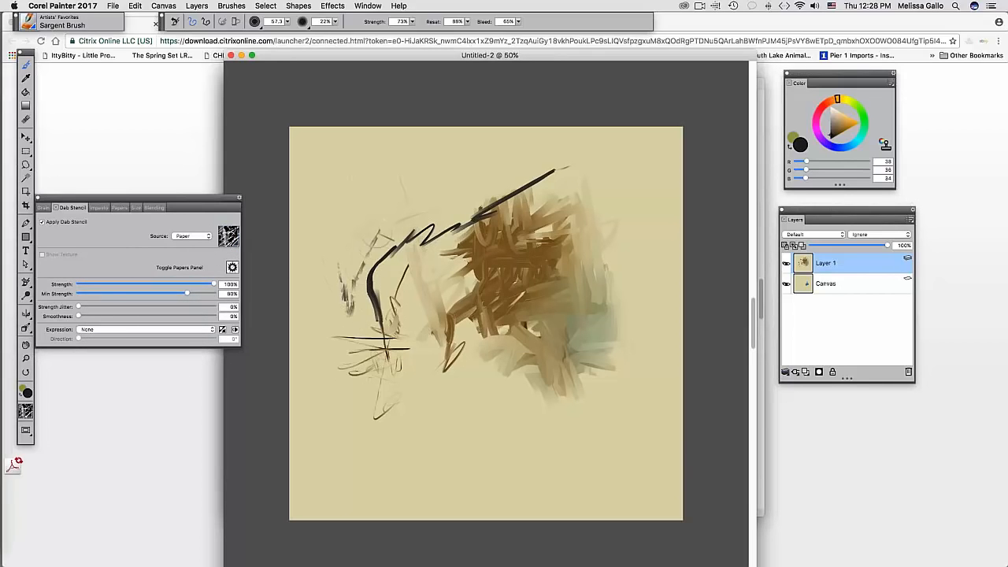
mouse_move(556, 171)
mouse_down()
mouse_move(587, 187)
mouse_move(646, 185)
mouse_move(445, 208)
mouse_move(374, 233)
mouse_move(351, 292)
mouse_move(363, 366)
mouse_up()
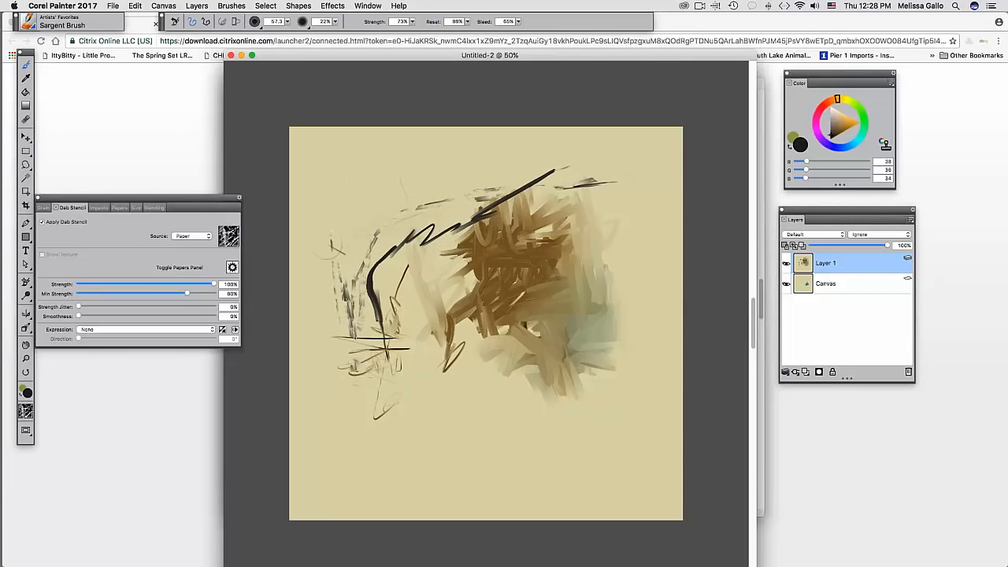
drag(379, 149, 383, 280)
drag(367, 175, 381, 301)
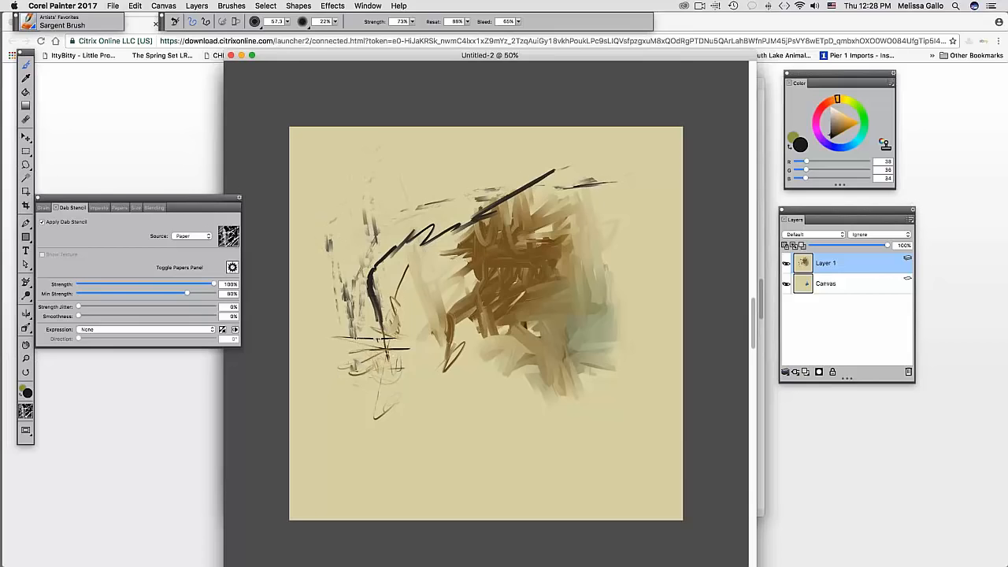
mouse_move(350, 337)
mouse_down()
mouse_move(406, 301)
mouse_move(572, 263)
mouse_up()
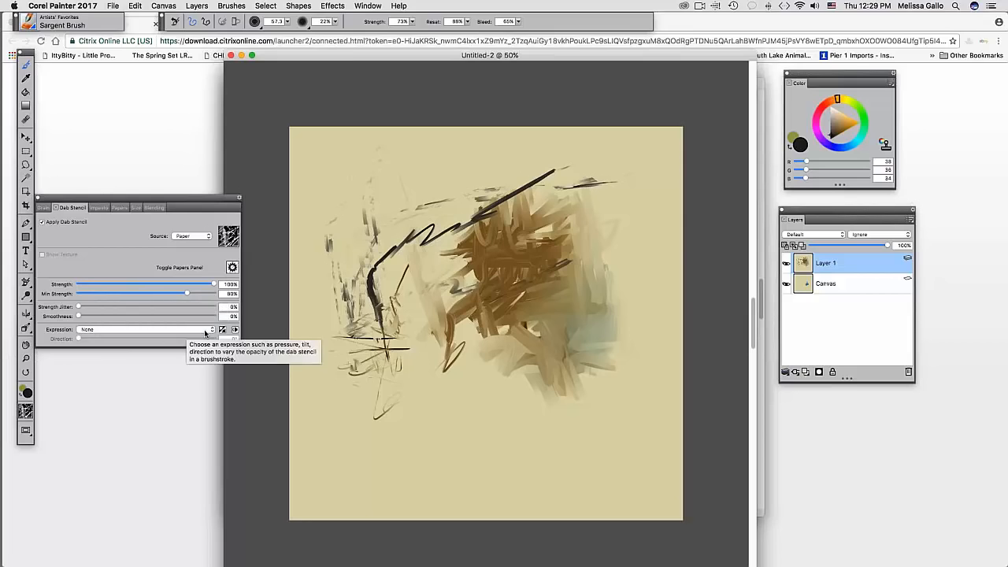
- Set the Dab Stencil expression to Pressure and test it with dark strokes beside the brown patch
click(179, 329)
click(150, 353)
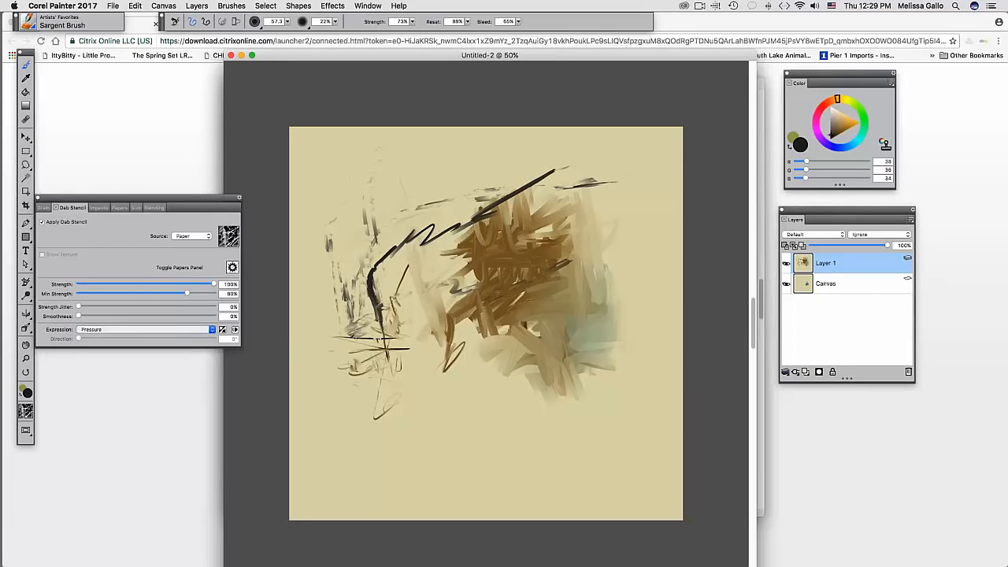
mouse_move(338, 371)
mouse_down()
mouse_move(349, 335)
mouse_move(423, 289)
mouse_move(416, 300)
mouse_move(403, 252)
mouse_move(425, 228)
mouse_up()
- Lower the Dab Stencil Min Strength to 7% and test light and heavy dark strokes below and beside the brown patch
drag(186, 294, 94, 293)
mouse_move(413, 421)
mouse_down()
mouse_move(445, 417)
mouse_move(473, 394)
mouse_move(425, 425)
mouse_move(488, 428)
mouse_move(441, 414)
mouse_move(362, 428)
mouse_up()
mouse_move(453, 414)
mouse_down()
mouse_move(488, 324)
mouse_move(569, 260)
mouse_up()
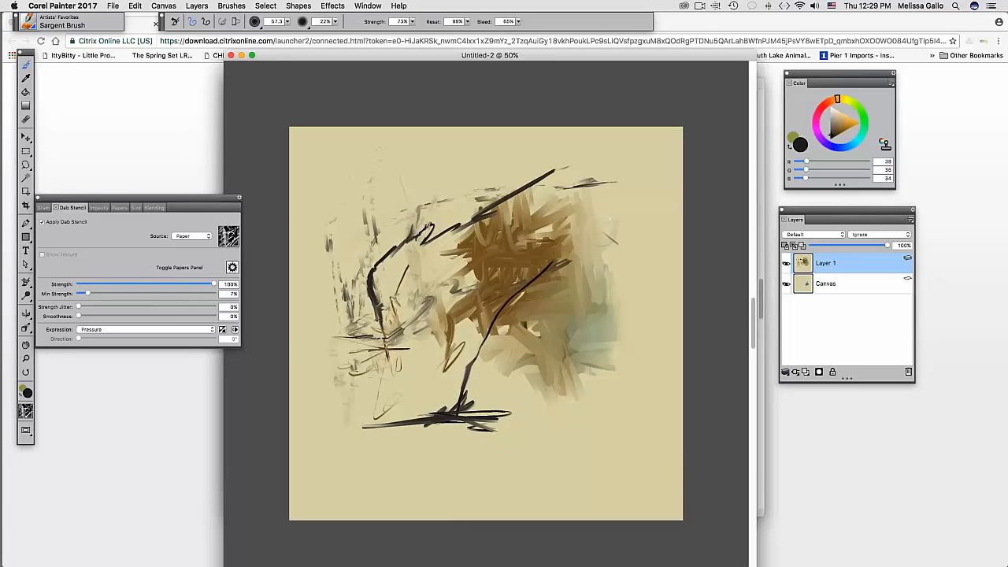
drag(419, 348, 440, 445)
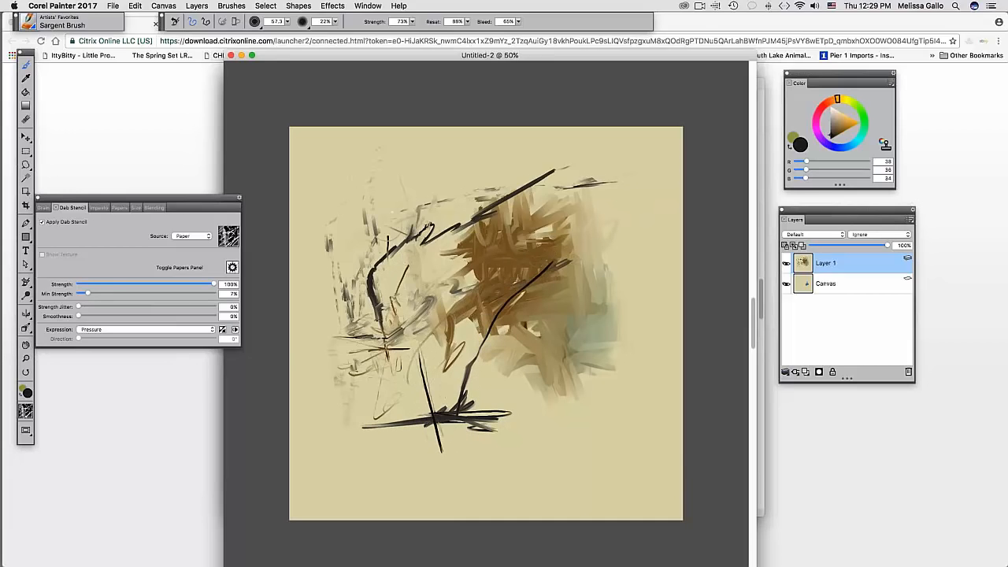
drag(382, 208, 387, 254)
drag(359, 151, 389, 385)
drag(341, 224, 359, 386)
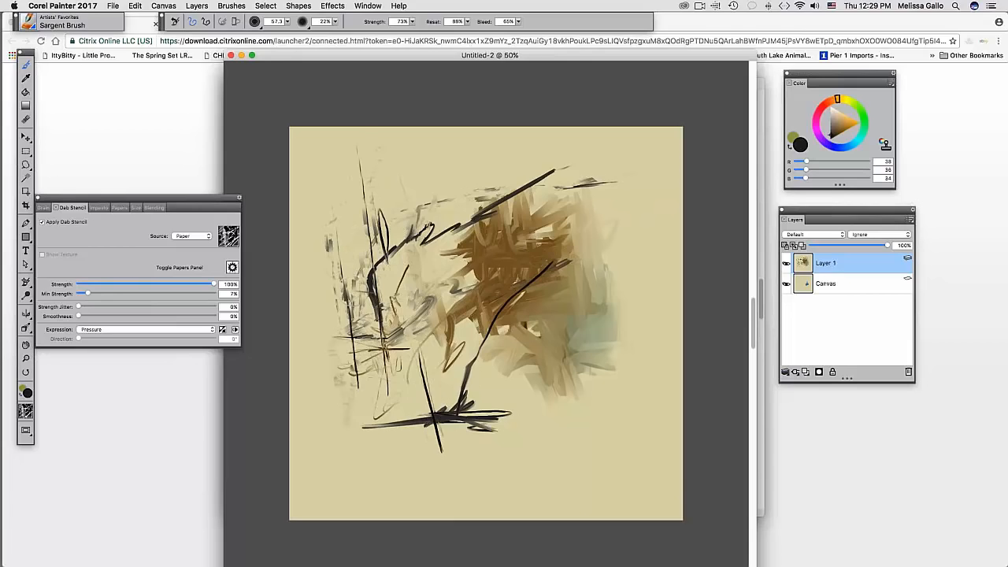
- Set the Dab Stencil Min Strength to 50% and test steep dark strokes beside and across the brown patch
click(146, 294)
mouse_move(327, 236)
mouse_down()
mouse_move(334, 319)
mouse_move(345, 398)
mouse_up()
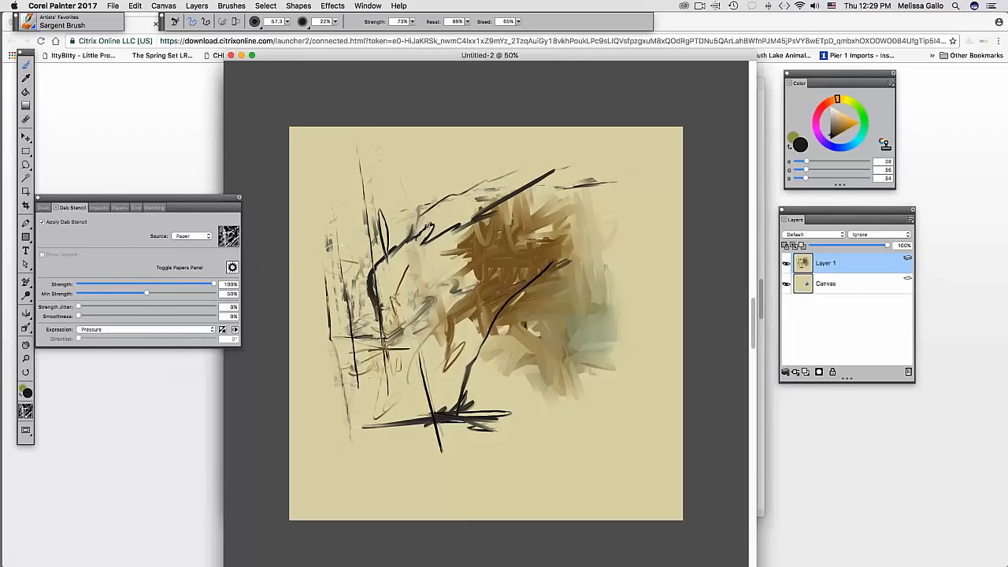
drag(404, 274, 394, 366)
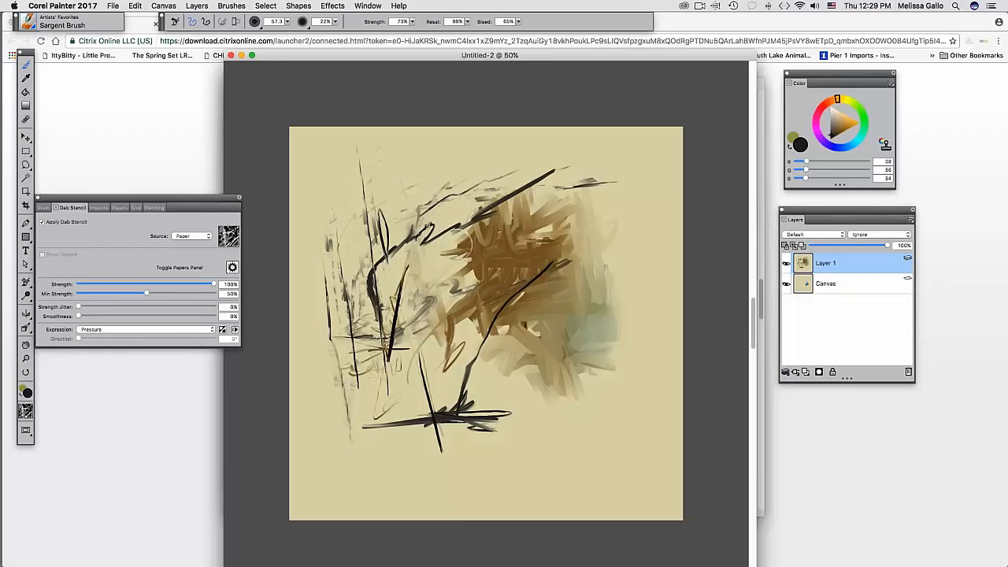
mouse_move(462, 242)
mouse_down()
mouse_move(447, 274)
mouse_move(461, 366)
mouse_up()
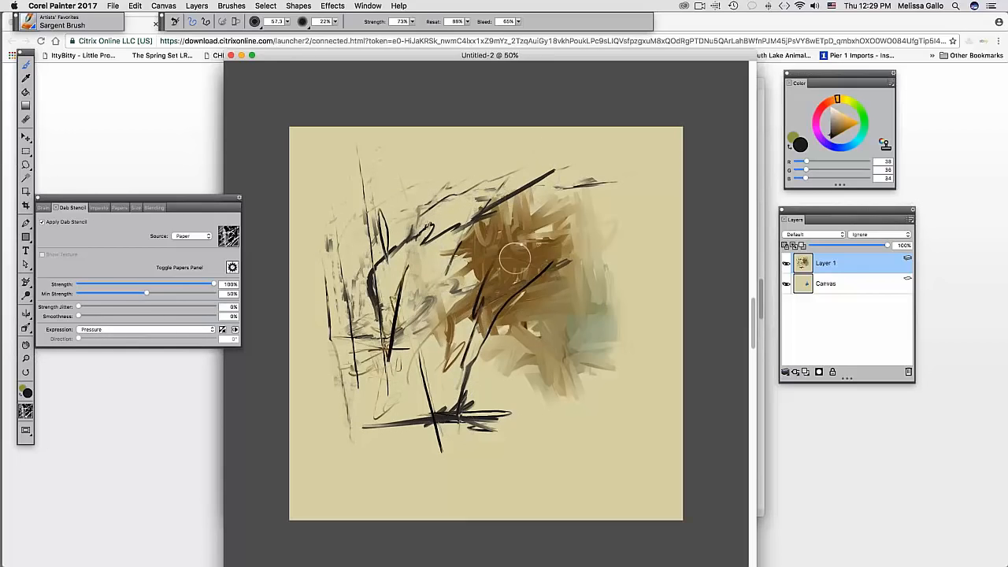
mouse_move(573, 214)
mouse_down()
mouse_move(520, 371)
mouse_move(507, 456)
mouse_up()
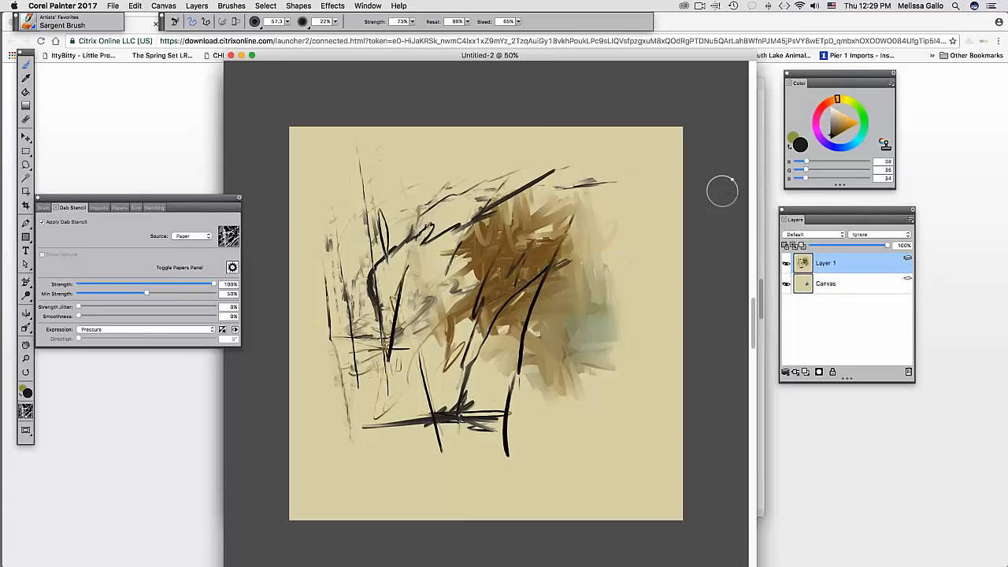
- Switch the brush color to near-white (RGB 246) and paint long, thin strokes across the brown patch and dark marks
click(827, 109)
drag(479, 319, 674, 292)
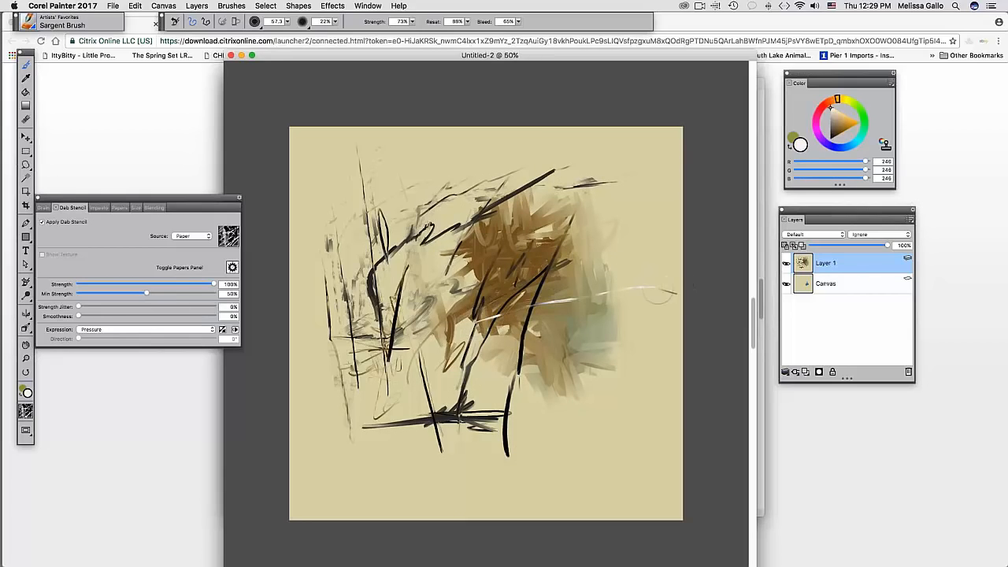
drag(388, 408, 433, 293)
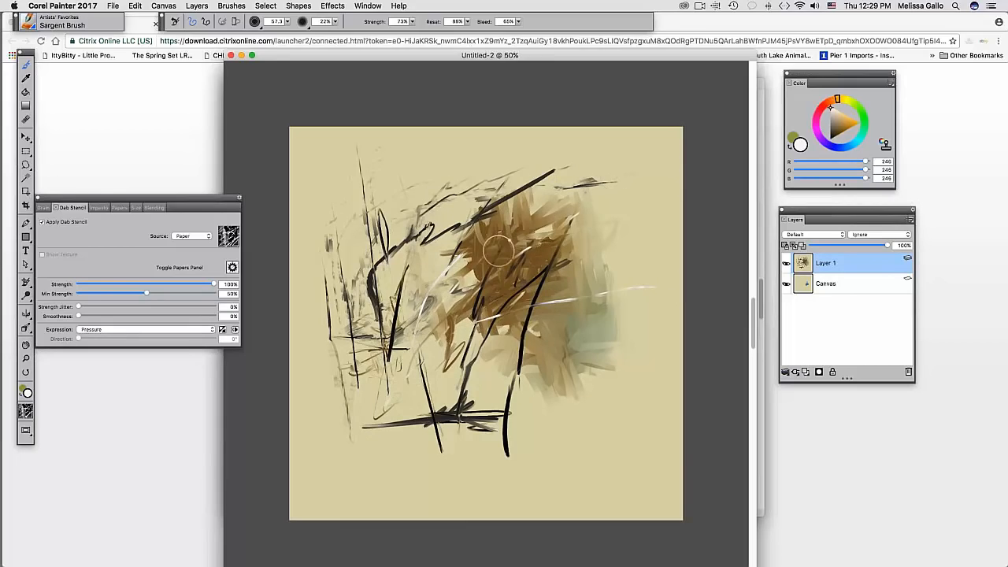
drag(489, 189, 439, 373)
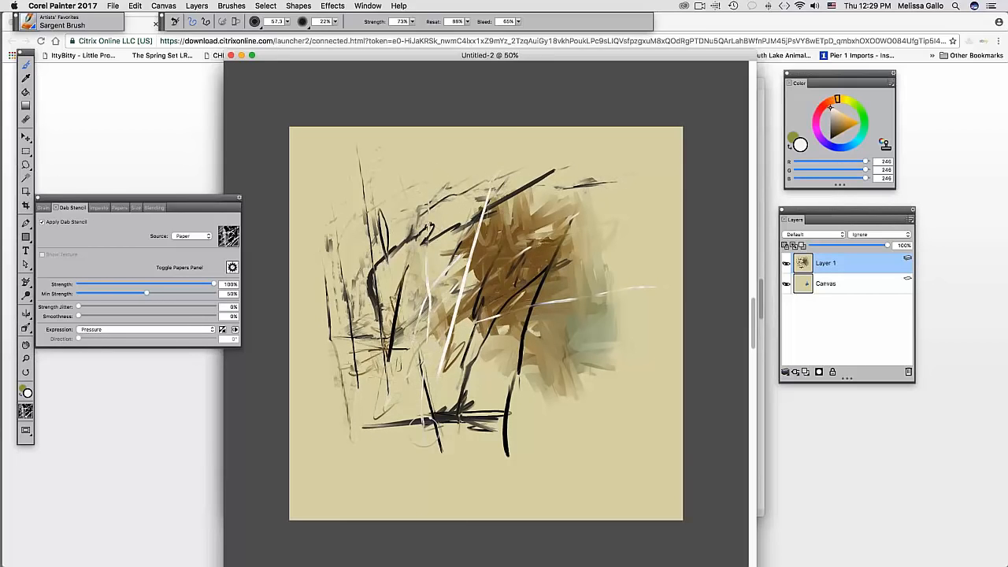
drag(424, 417, 438, 507)
drag(392, 338, 411, 426)
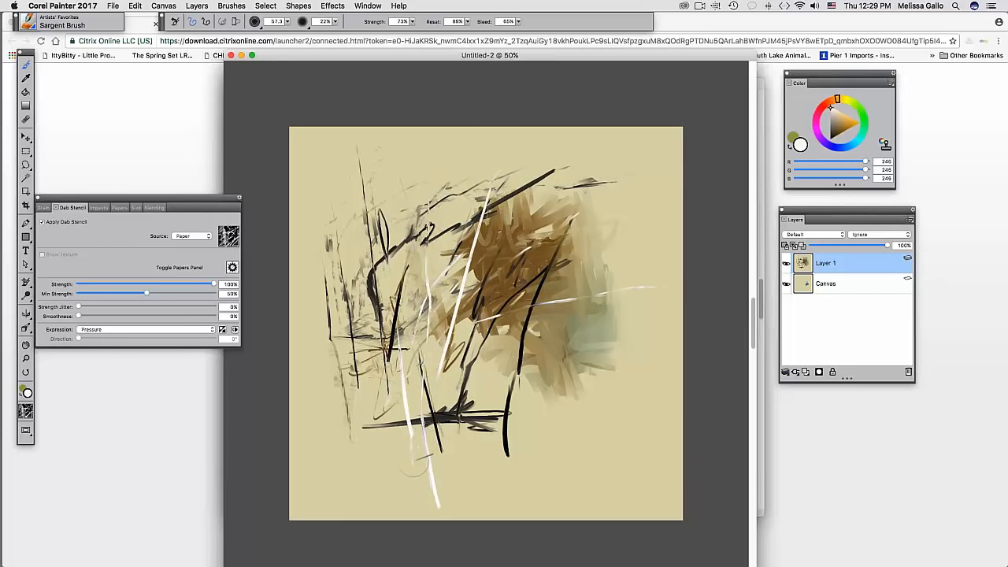
drag(390, 370, 368, 210)
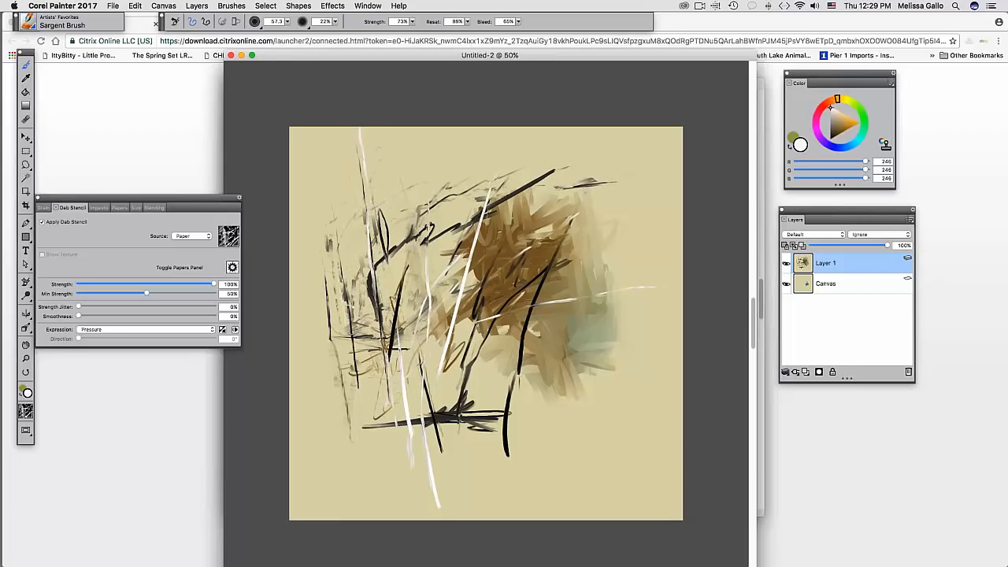
drag(347, 329, 356, 285)
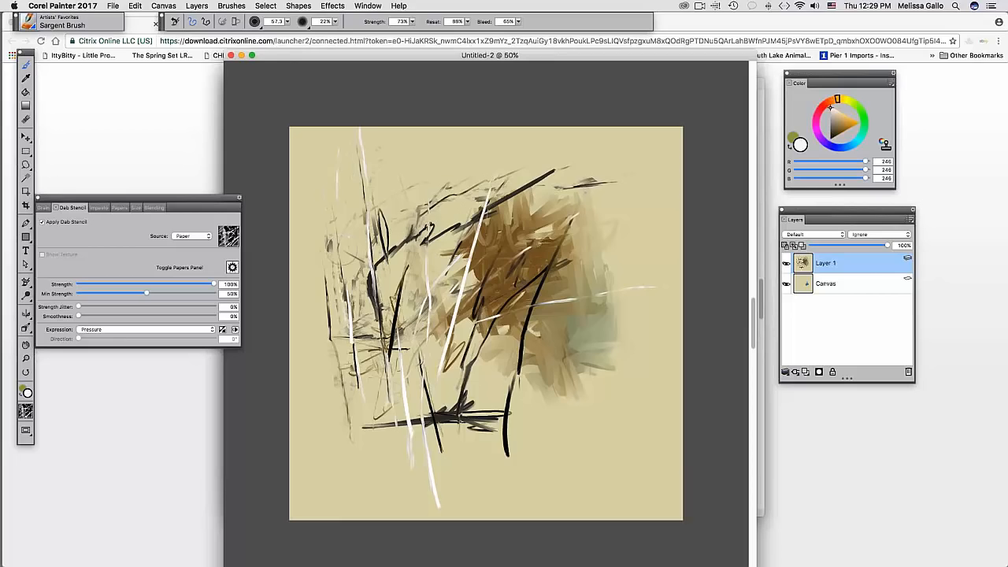
- Add short, streaky white strokes over the dark marks beneath the brown patch and out across the empty canvas
drag(427, 337, 454, 308)
mouse_move(466, 396)
mouse_down()
mouse_move(437, 425)
mouse_move(479, 431)
mouse_move(452, 436)
mouse_move(531, 409)
mouse_move(397, 425)
mouse_up()
drag(508, 455, 553, 463)
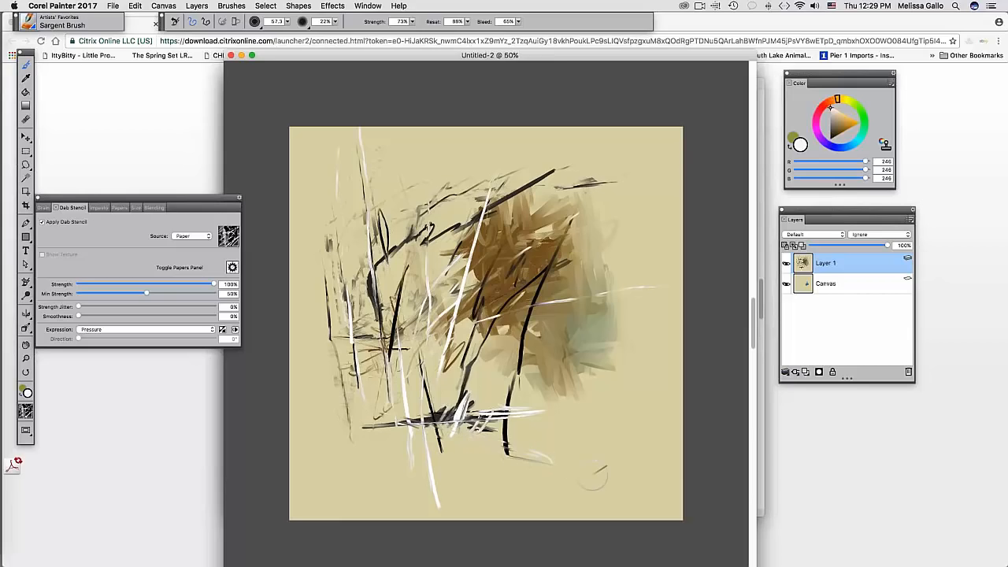
drag(543, 414, 571, 436)
drag(545, 445, 631, 461)
drag(494, 370, 529, 373)
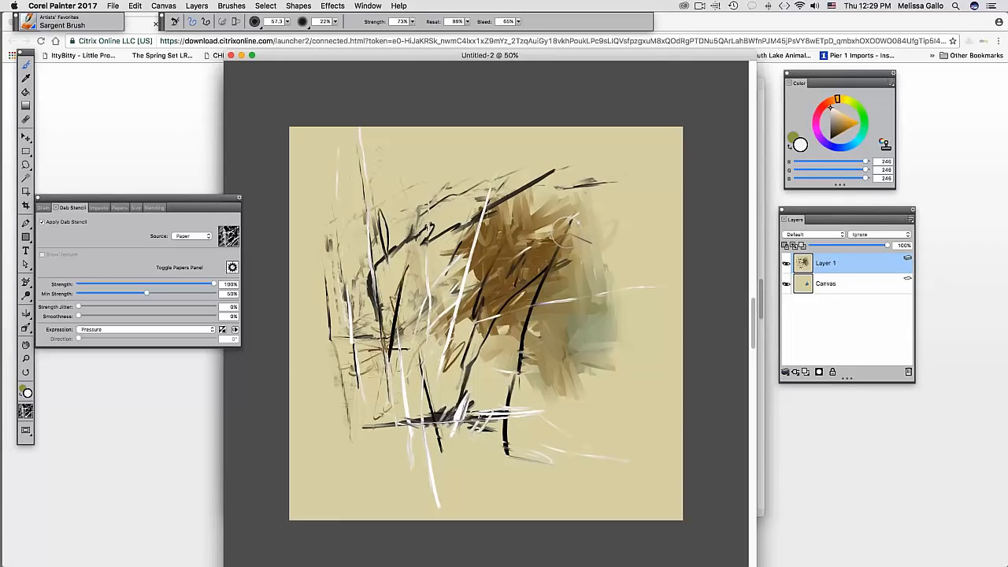
- Show the brush Size settings and test white strokes of varying pressure around and across the brown patch
click(137, 209)
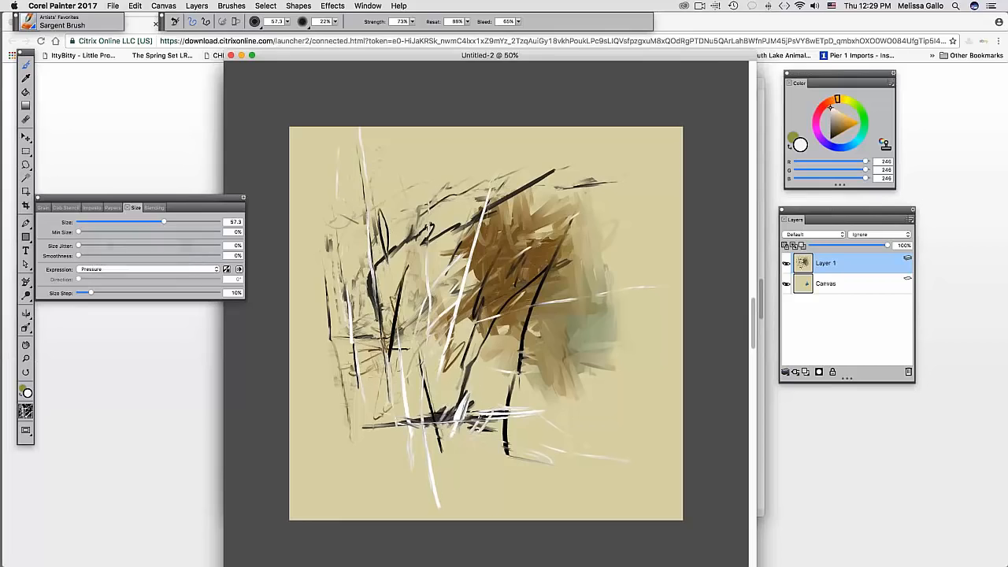
drag(365, 193, 450, 196)
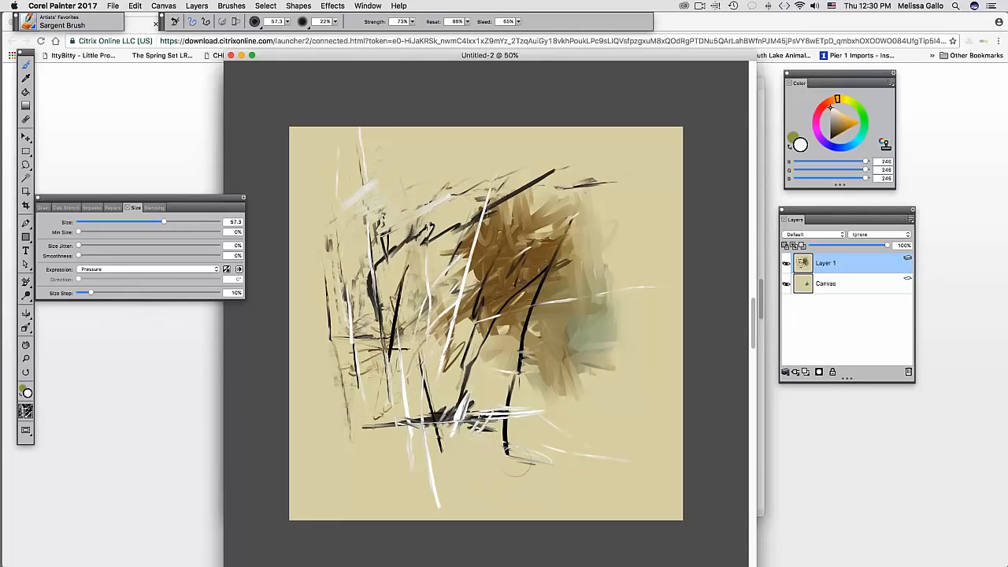
drag(544, 434, 551, 425)
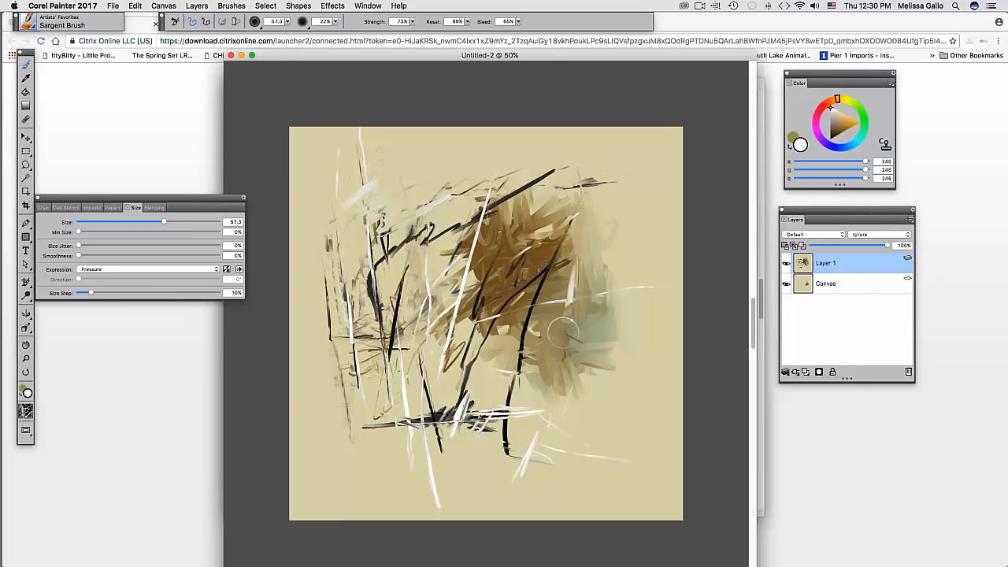
mouse_move(547, 437)
mouse_down()
mouse_move(581, 272)
mouse_move(612, 225)
mouse_up()
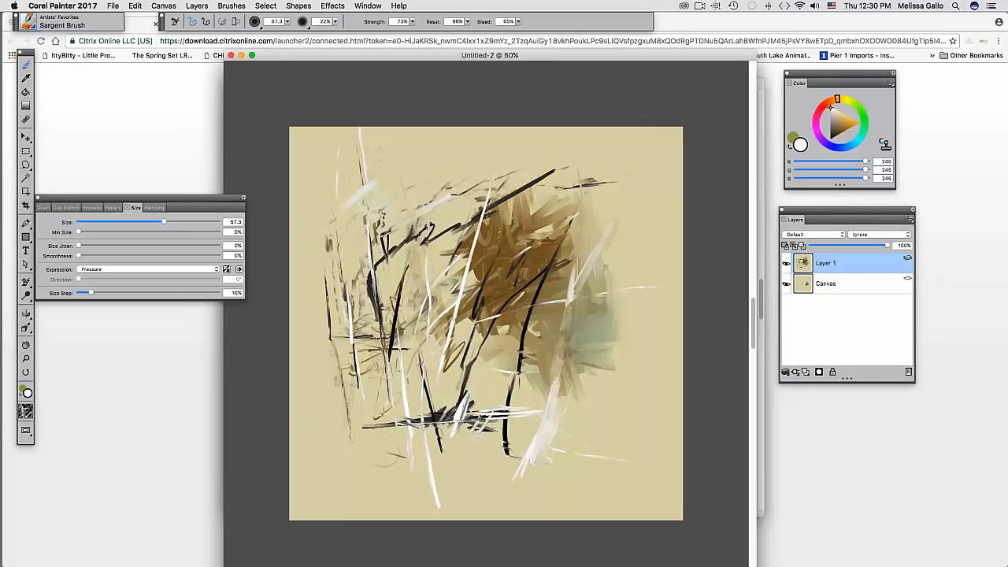
mouse_move(390, 457)
mouse_down()
mouse_move(457, 323)
mouse_move(548, 264)
mouse_up()
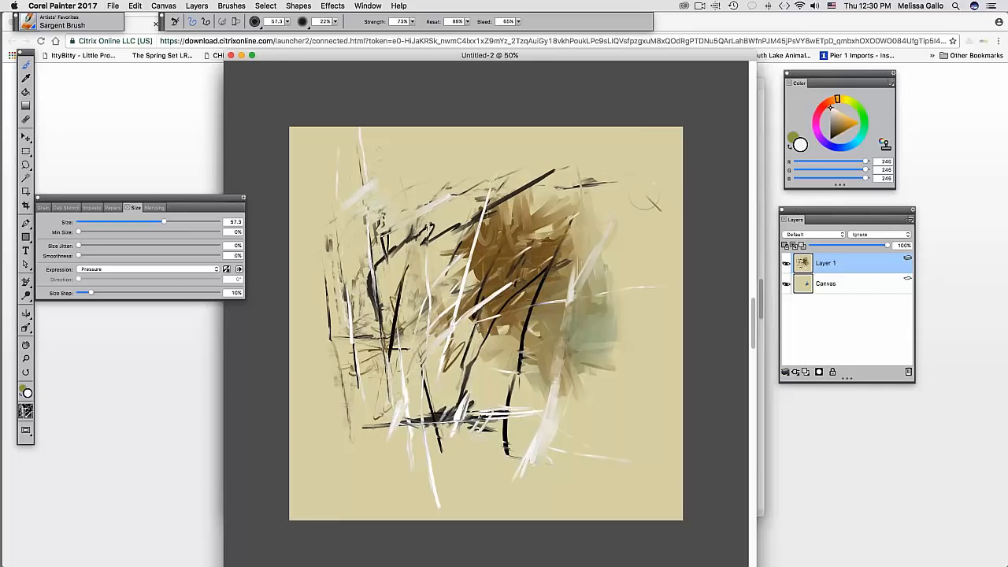
drag(409, 398, 393, 474)
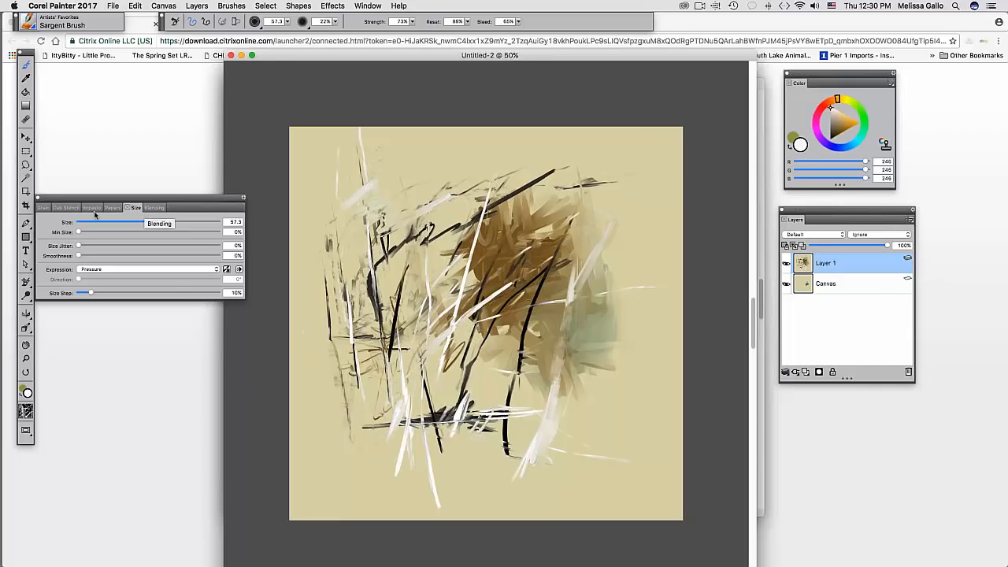
- Turn off Apply Dab Stencil and test long, tapering strokes in black (RGB 0) across the white marks and brown patch
click(72, 208)
click(42, 223)
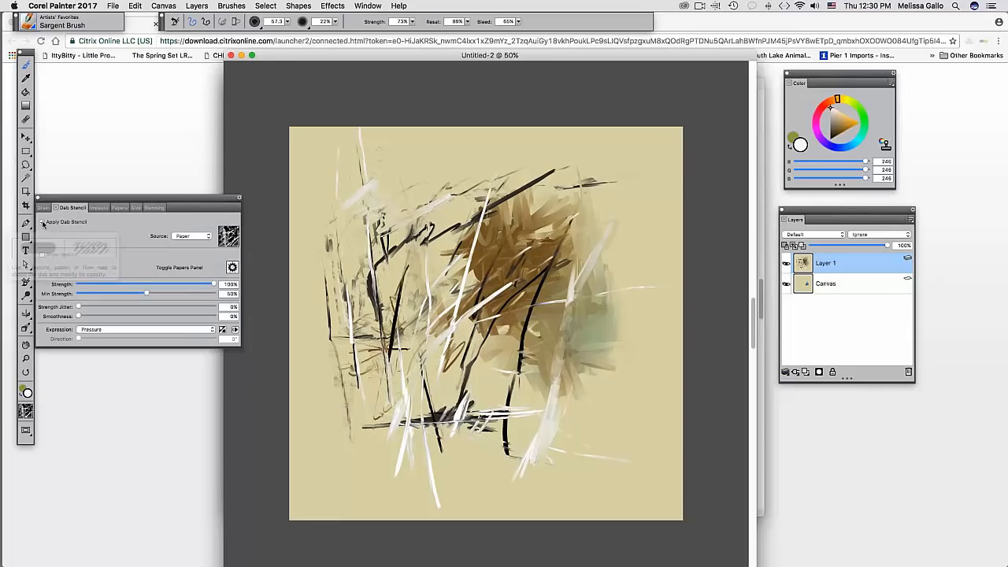
click(831, 140)
mouse_move(436, 404)
mouse_down()
mouse_move(400, 461)
mouse_move(575, 234)
mouse_move(671, 166)
mouse_move(691, 117)
mouse_up()
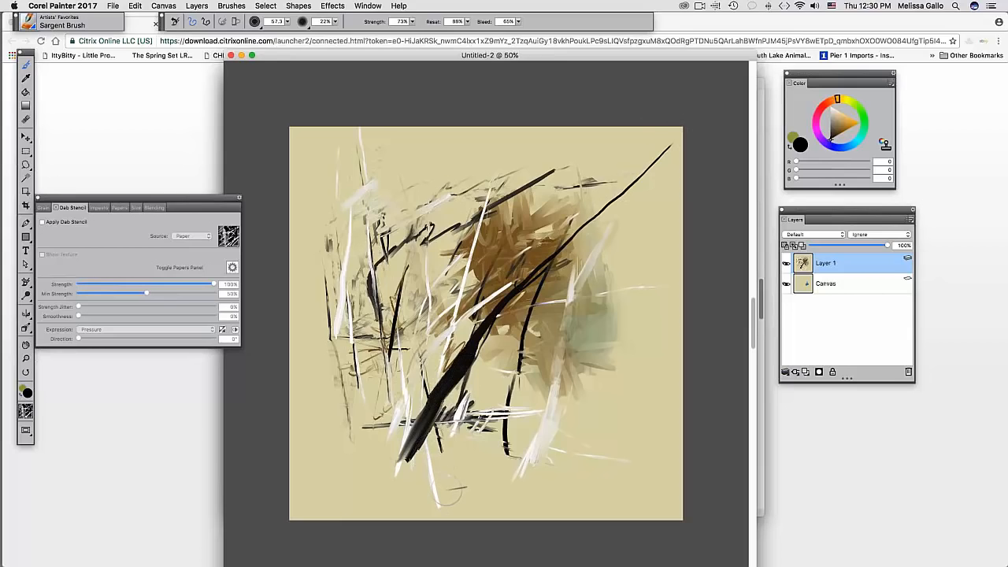
mouse_move(448, 488)
mouse_down()
mouse_move(422, 338)
mouse_move(411, 154)
mouse_up()
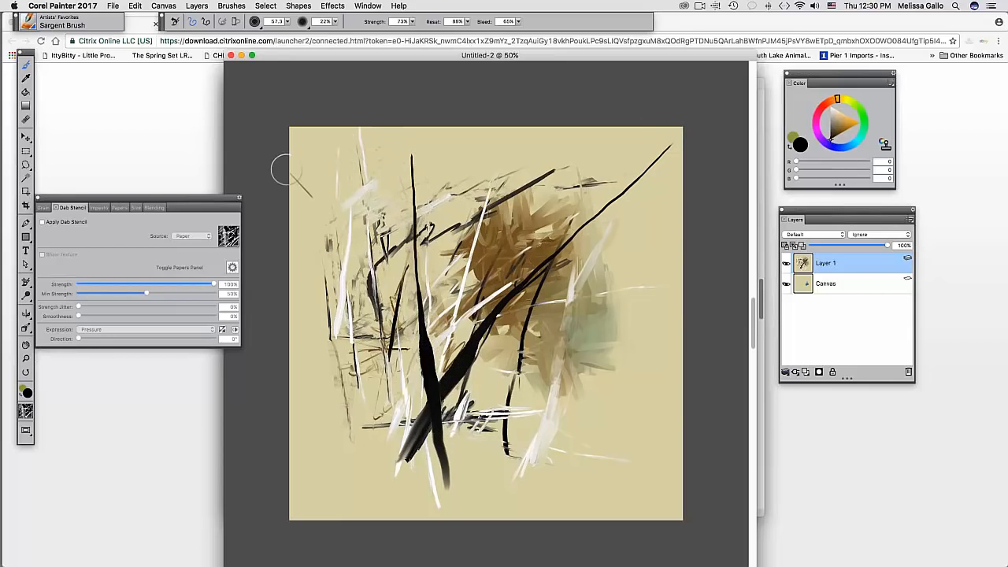
- Reapply the dab stencil and test long black strokes with its Strength at 80% and at 96%
click(42, 223)
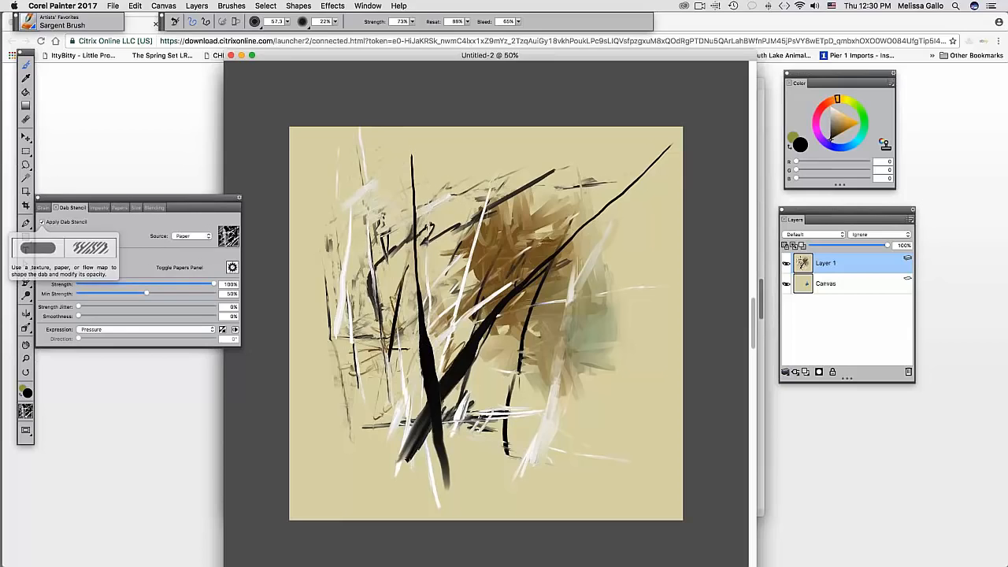
click(185, 284)
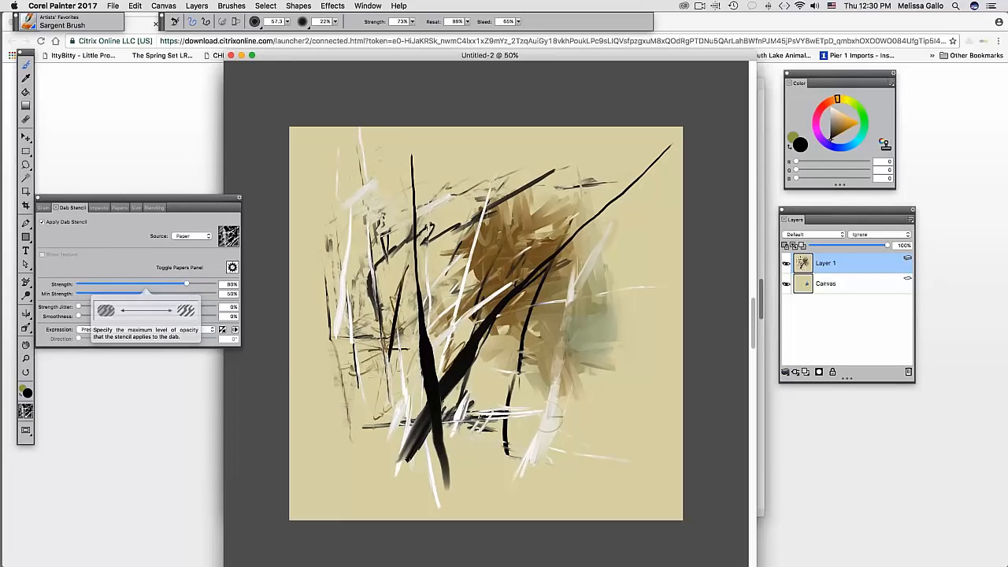
mouse_move(555, 482)
mouse_down()
mouse_move(540, 498)
mouse_move(544, 337)
mouse_move(568, 260)
mouse_move(604, 222)
mouse_up()
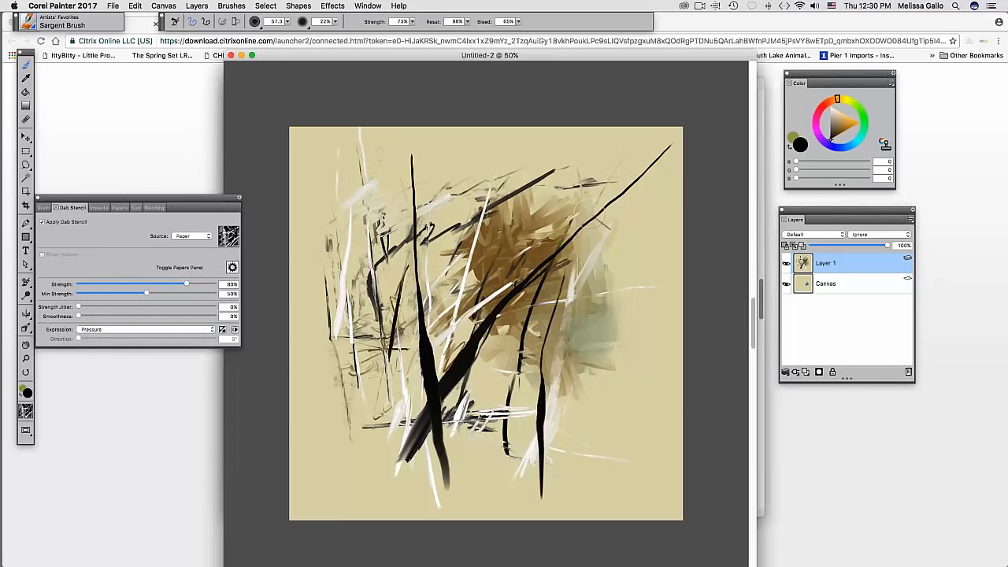
click(208, 283)
mouse_move(353, 485)
mouse_down()
mouse_move(529, 227)
mouse_move(666, 141)
mouse_up()
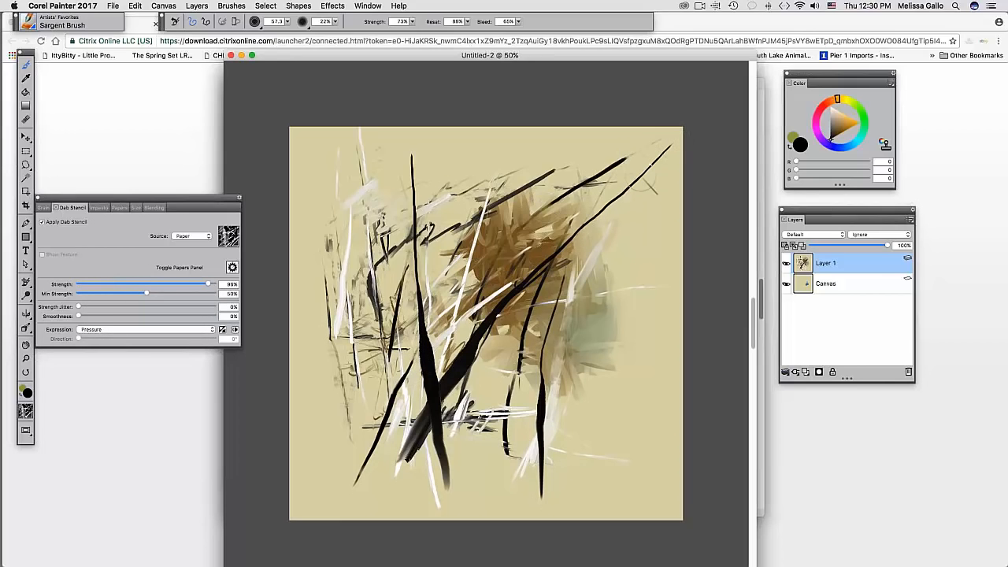
drag(438, 312, 622, 265)
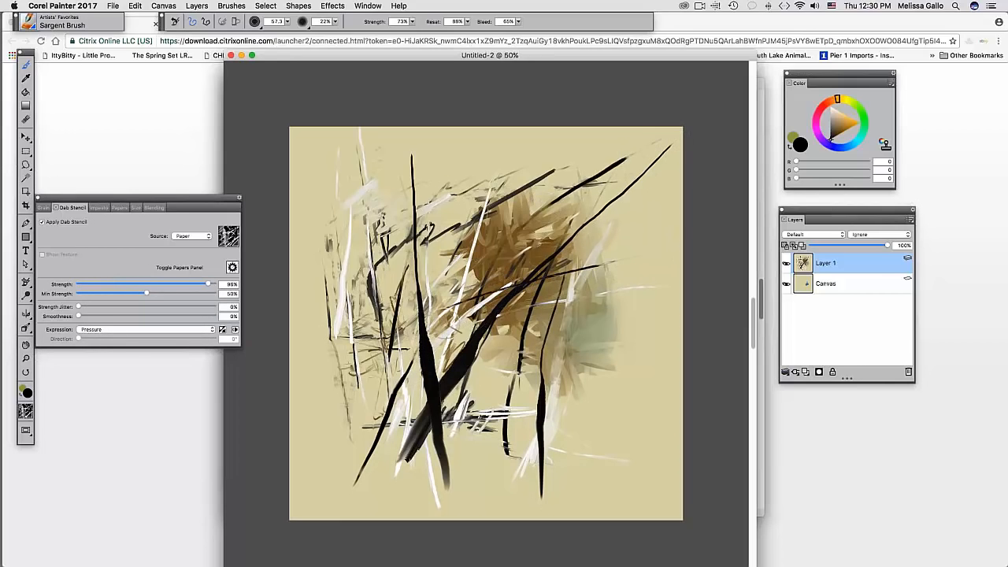
- Choose the Madness paper as the dab stencil texture and test short and long black strokes beside and across the brown patch
click(235, 244)
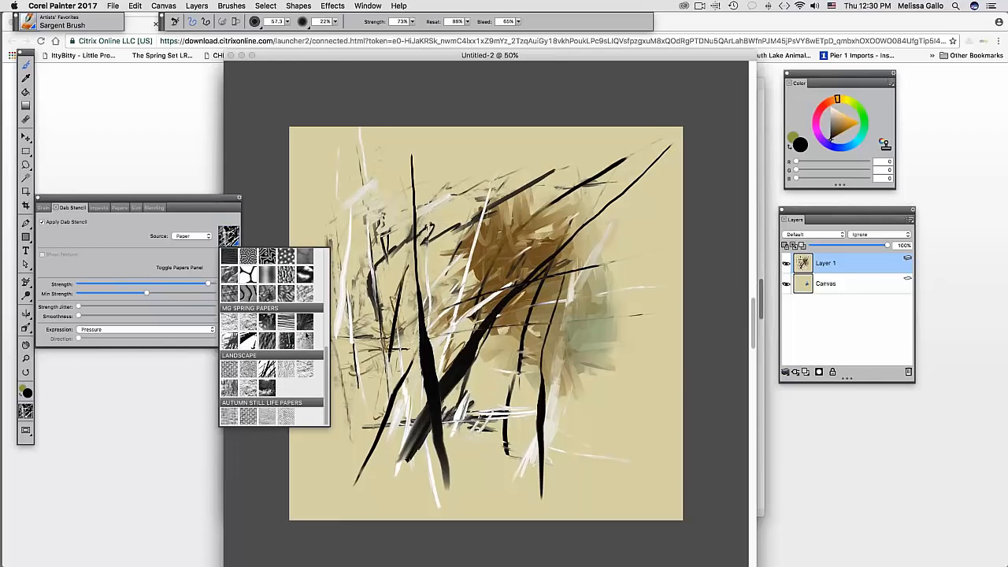
scroll(315, 355, up, 5)
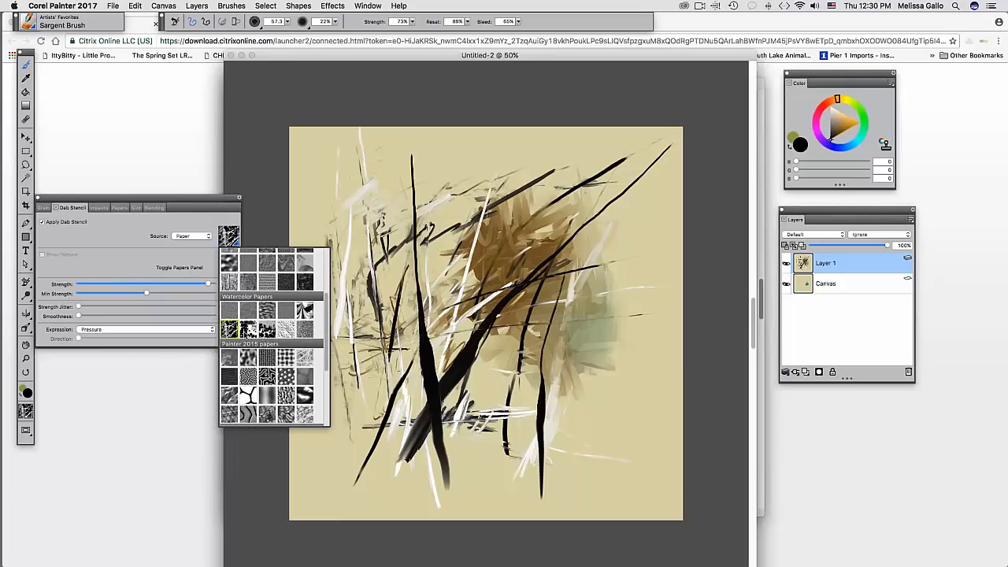
click(250, 330)
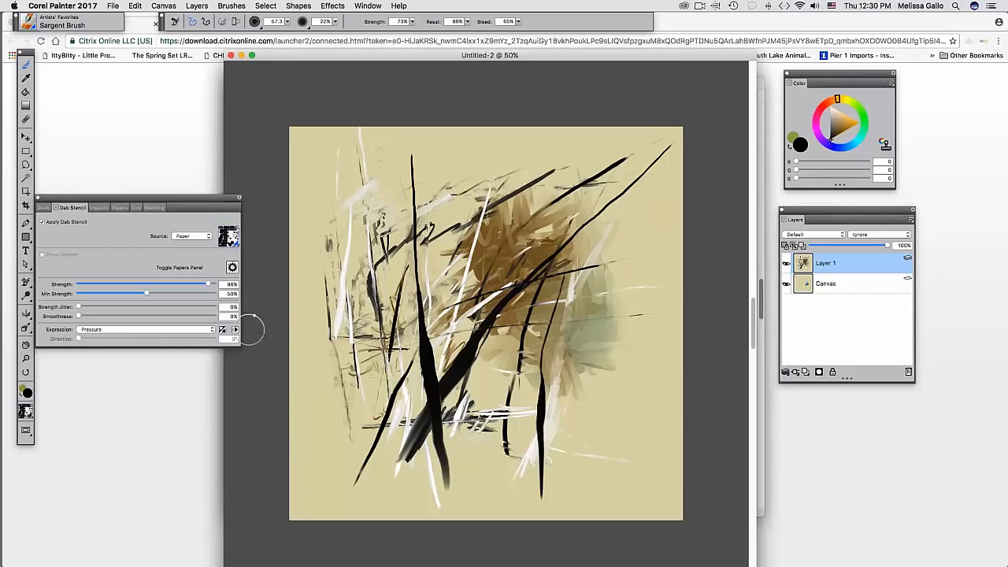
mouse_move(352, 349)
mouse_down()
mouse_move(323, 372)
mouse_move(359, 351)
mouse_up()
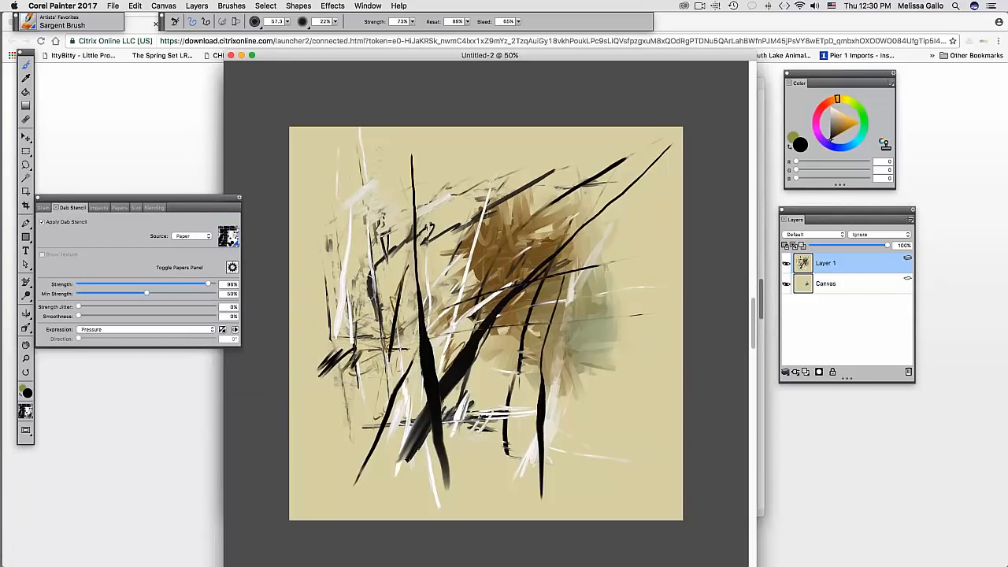
click(235, 245)
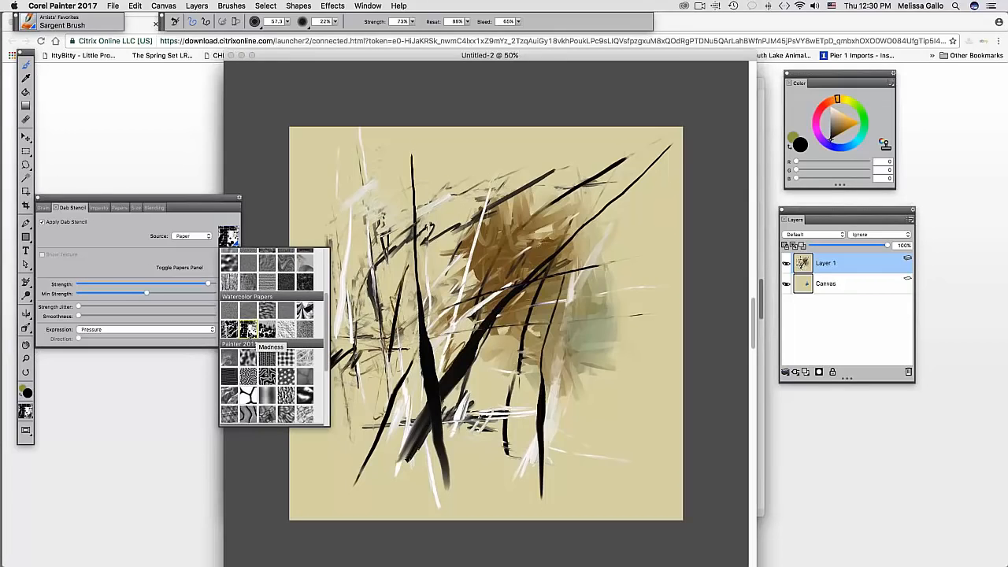
click(384, 339)
mouse_move(390, 345)
mouse_down()
mouse_move(369, 417)
mouse_move(419, 344)
mouse_move(483, 299)
mouse_move(638, 239)
mouse_up()
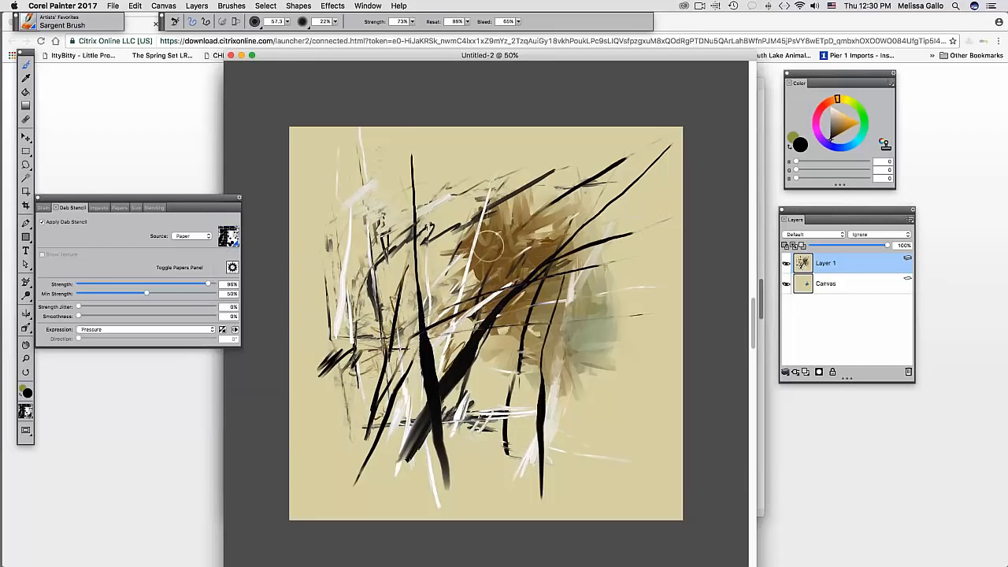
drag(416, 252, 362, 304)
drag(344, 252, 344, 374)
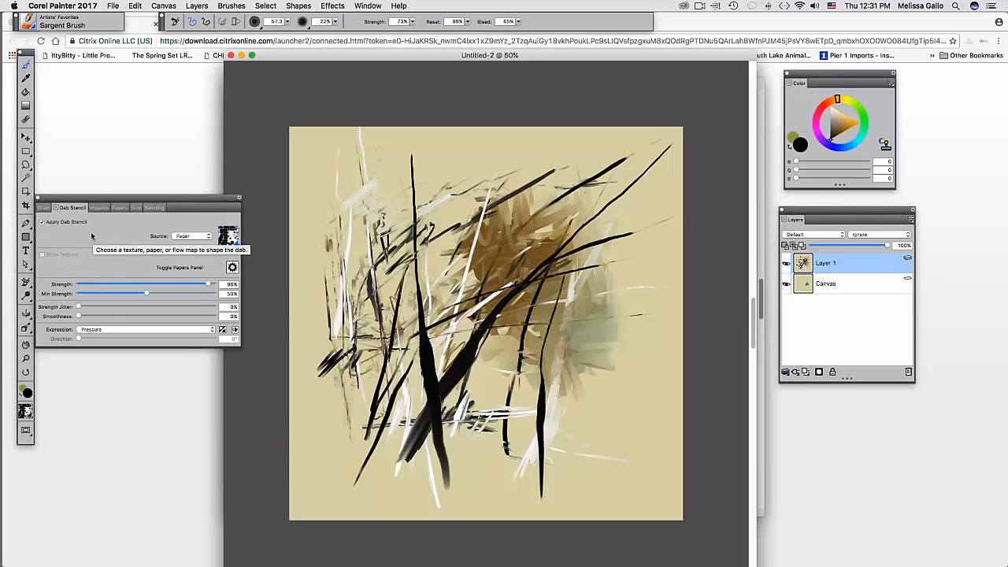
- Set the Grain Expression to Pressure and test broken black strokes above the brown patch and over the dark trunk-like marks
click(40, 208)
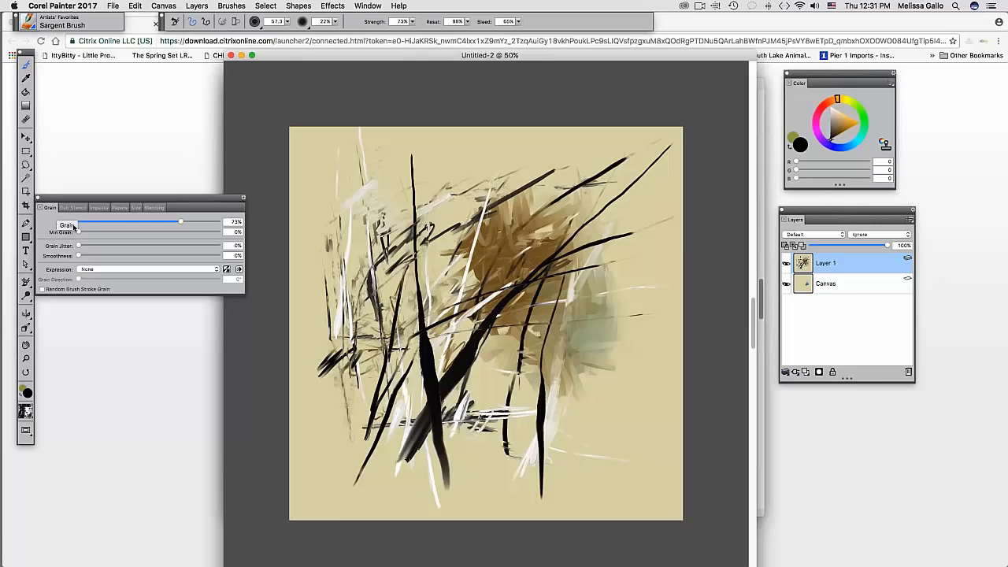
click(86, 269)
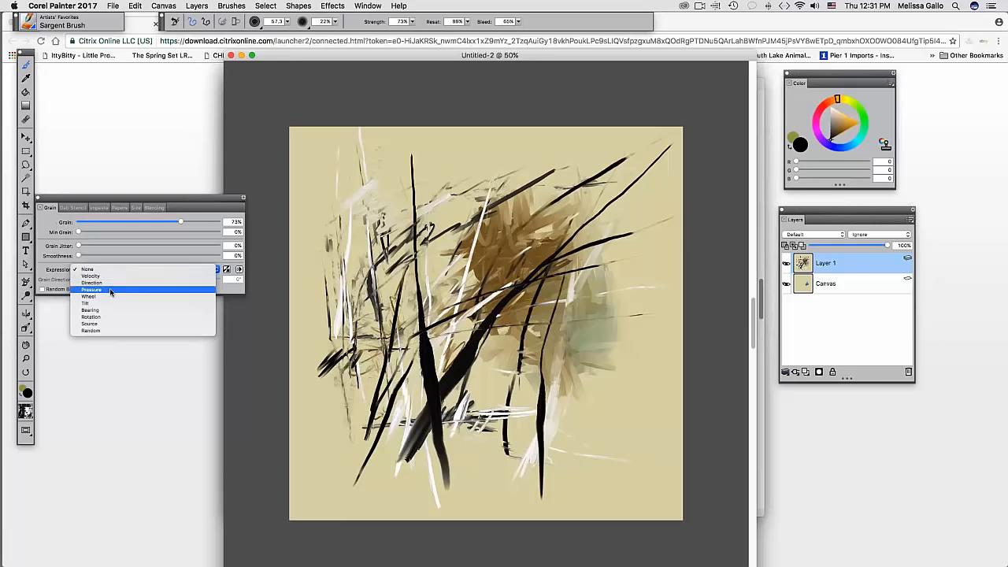
click(111, 291)
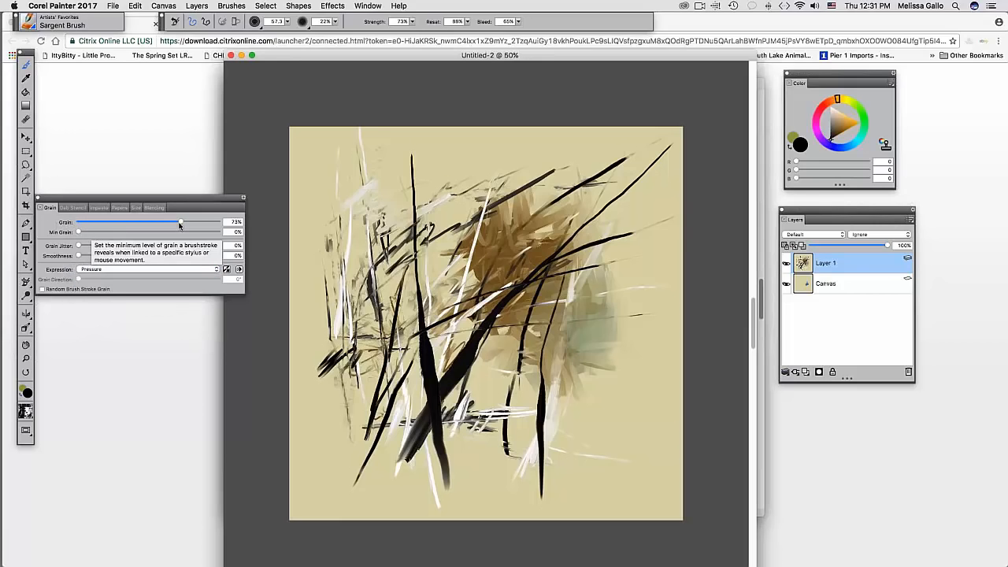
mouse_move(305, 273)
mouse_down()
mouse_move(318, 345)
mouse_move(399, 211)
mouse_up()
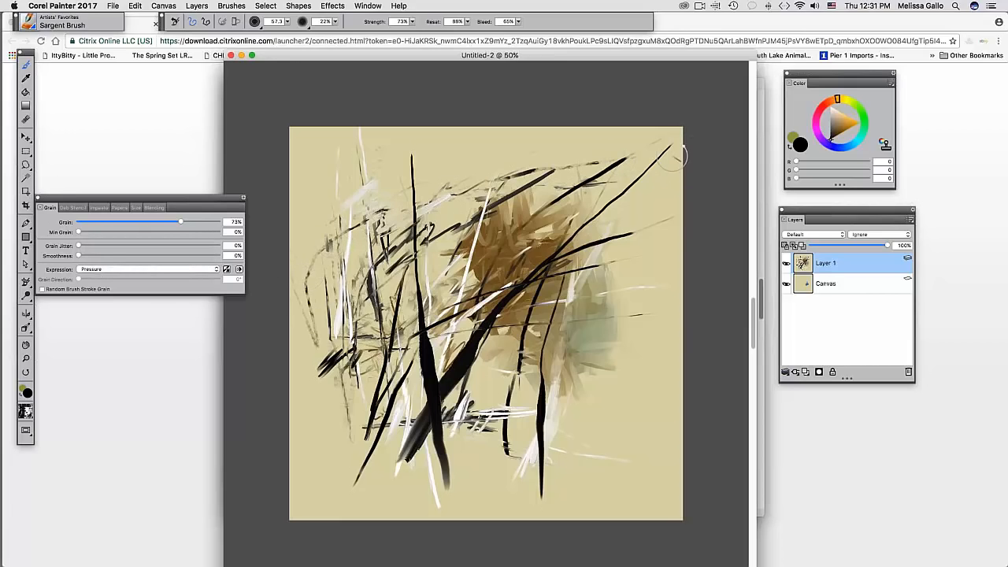
mouse_move(423, 388)
mouse_down()
mouse_move(416, 465)
mouse_move(386, 391)
mouse_up()
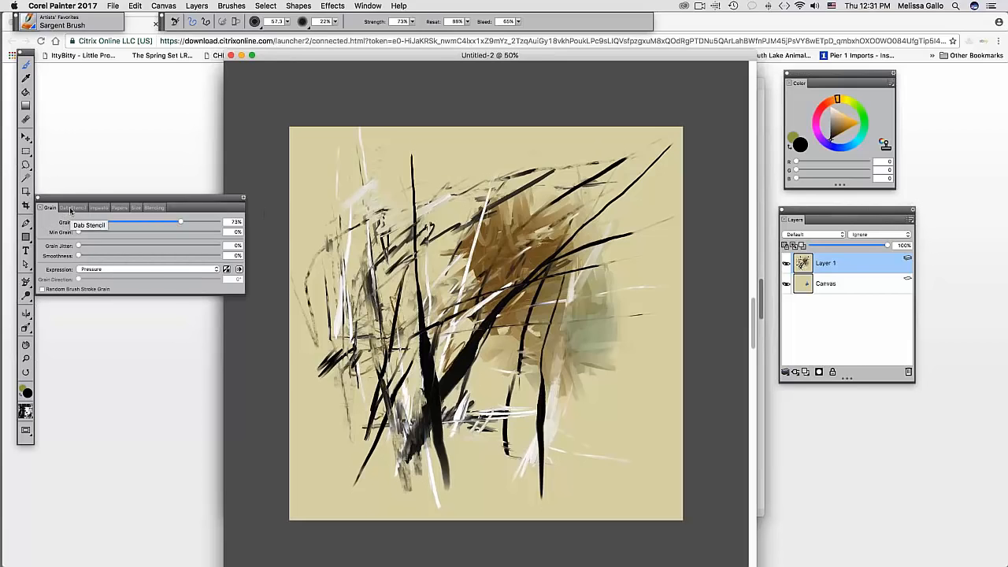
- Set the Dab Stencil Strength to 72% and Min Strength to 10%, testing steep black strokes among the trunk-like marks
click(71, 207)
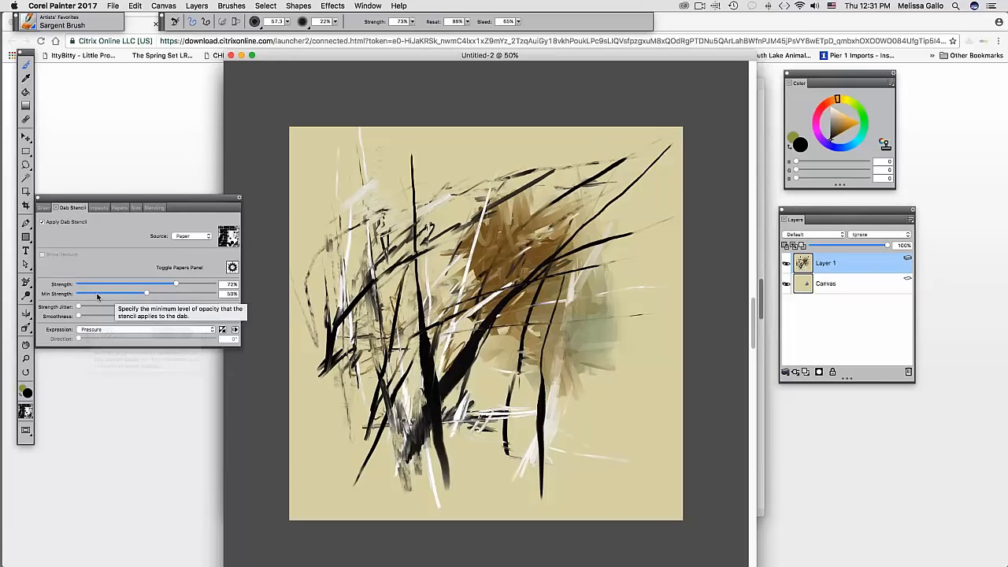
drag(147, 293, 98, 300)
mouse_move(342, 394)
mouse_down()
mouse_move(344, 464)
mouse_move(389, 352)
mouse_up()
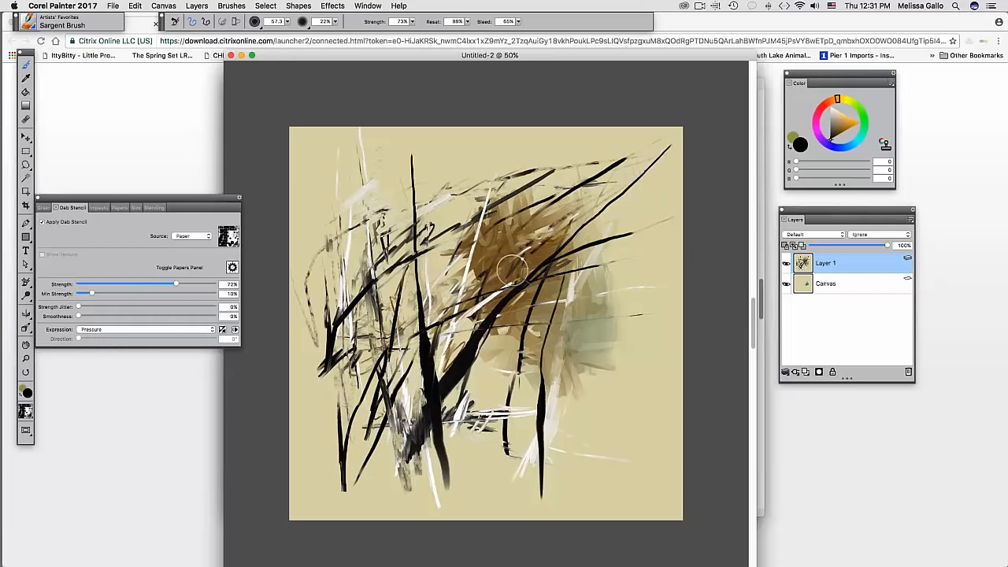
drag(475, 346, 483, 433)
drag(471, 364, 483, 450)
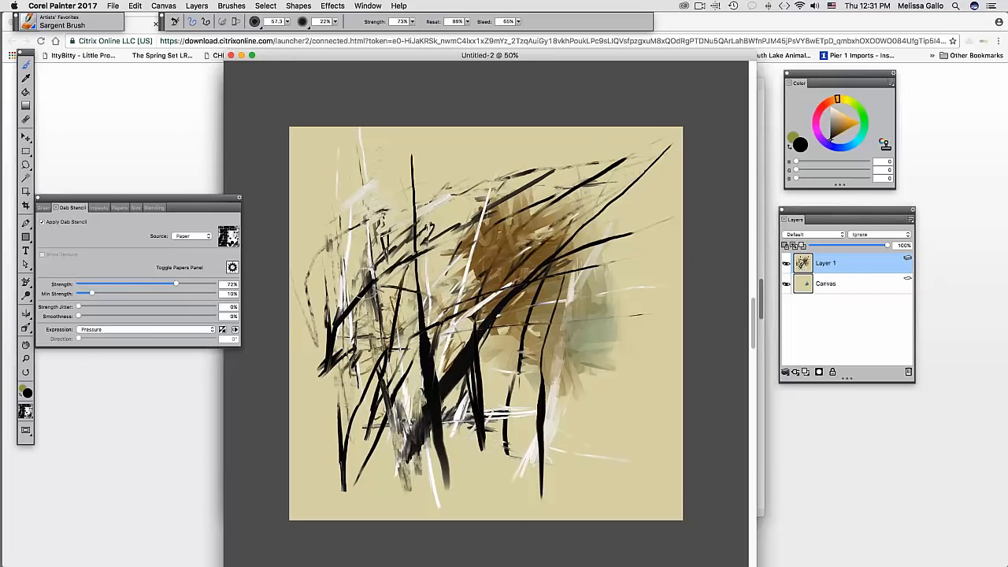
drag(326, 242, 417, 290)
drag(417, 382, 438, 499)
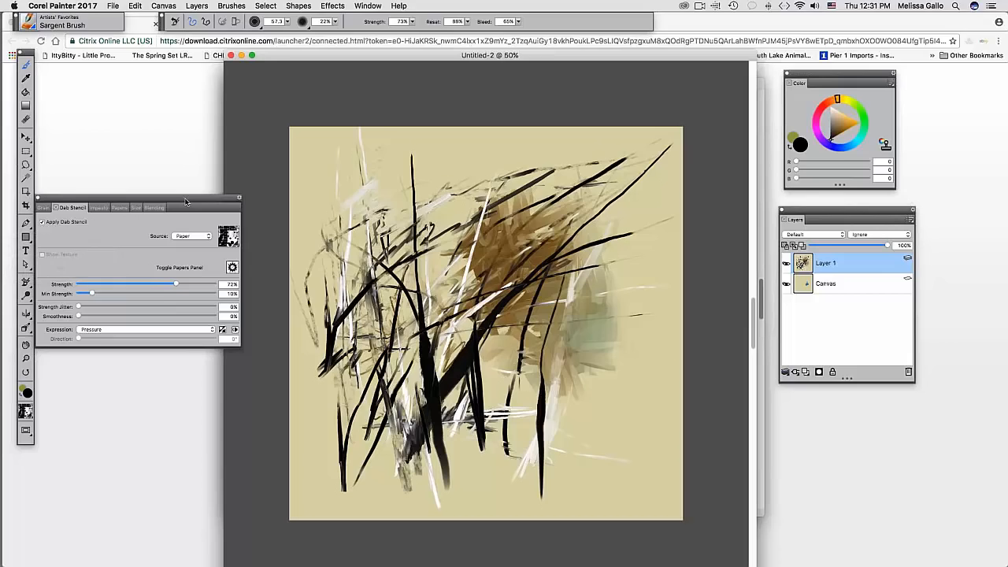
- Rotate the Madness paper to 109° and test black strokes around the upper and outer edges of the existing marks
drag(186, 202, 186, 156)
click(119, 161)
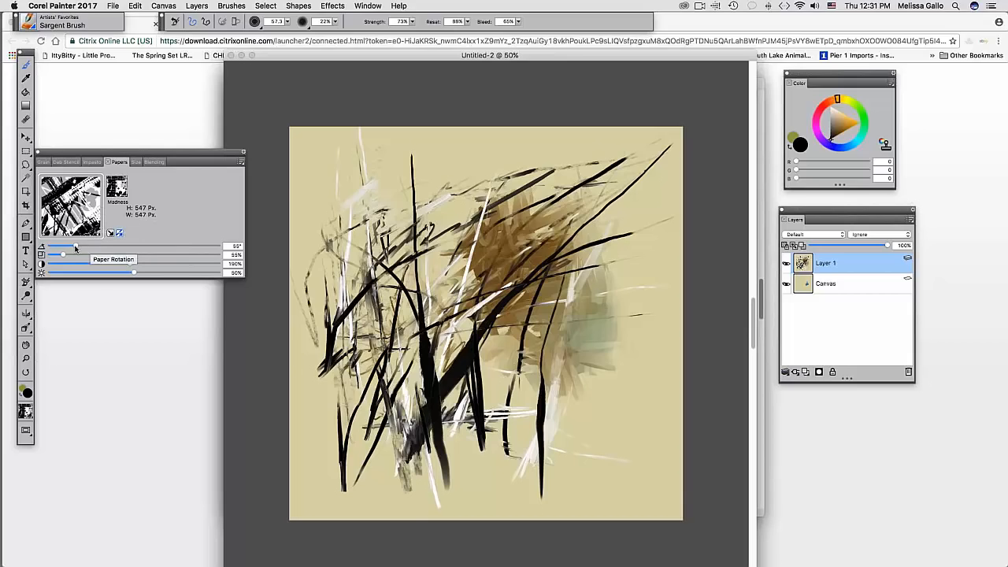
drag(75, 247, 102, 248)
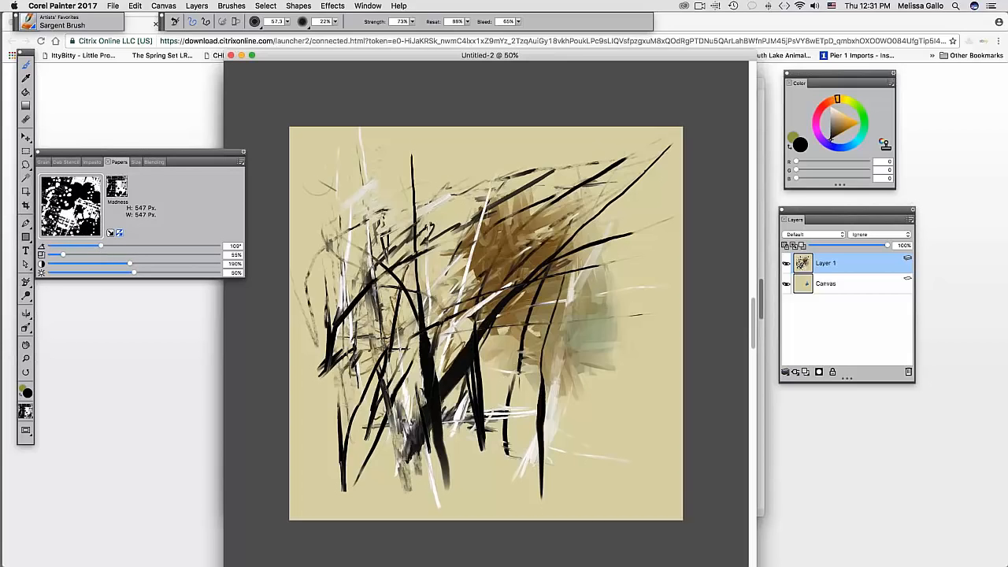
drag(319, 266, 369, 164)
drag(470, 164, 639, 135)
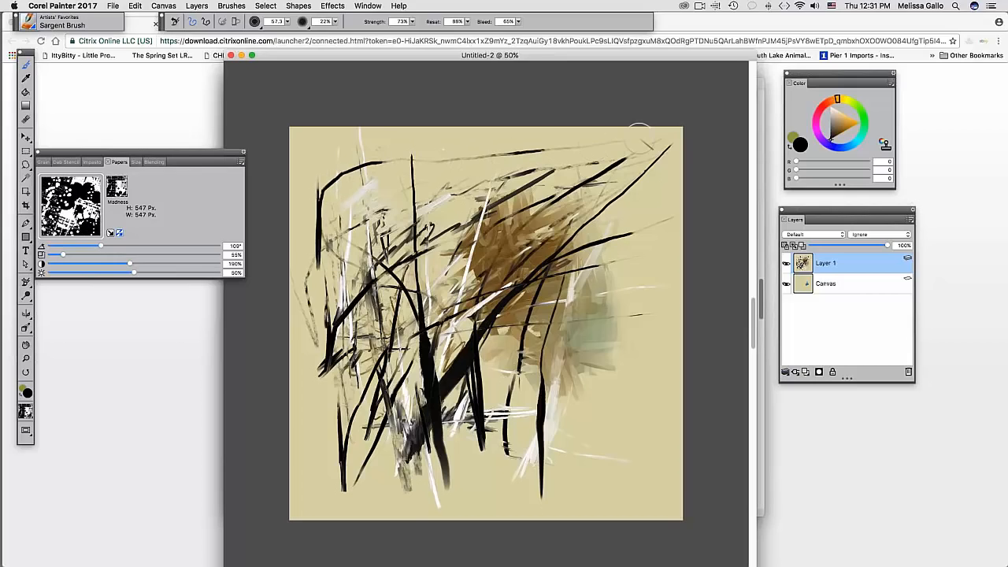
drag(364, 292, 327, 496)
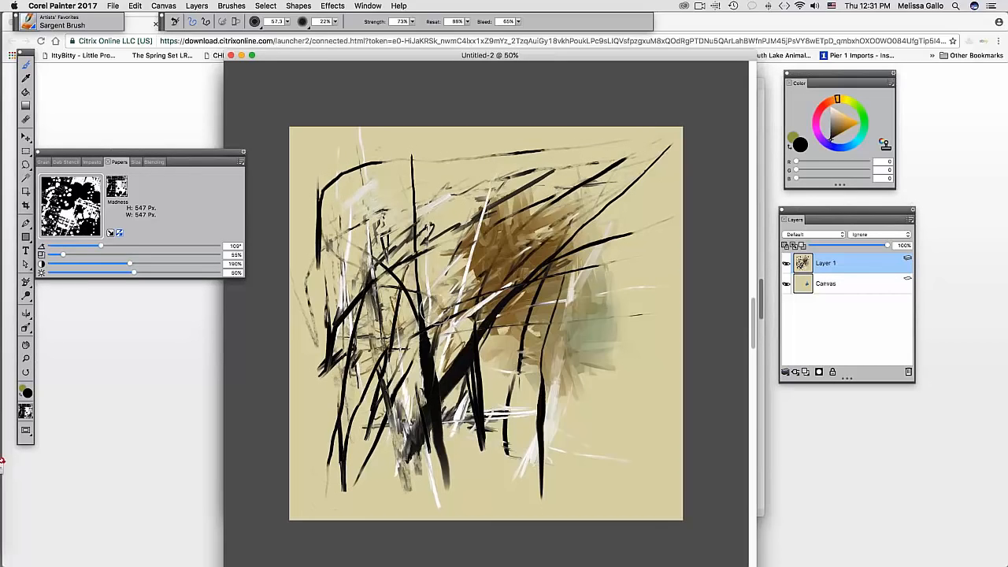
- Scale the Madness paper up to 246% and test black strokes beside the green patch and above the brown patch
drag(63, 254, 75, 257)
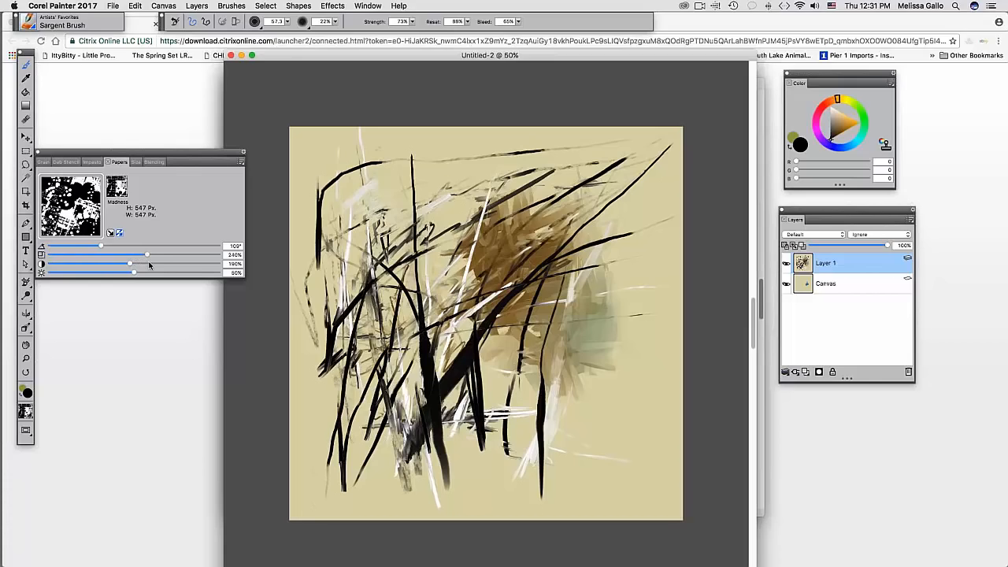
mouse_move(583, 427)
mouse_down()
mouse_move(601, 335)
mouse_move(621, 293)
mouse_move(640, 137)
mouse_up()
drag(565, 354, 563, 510)
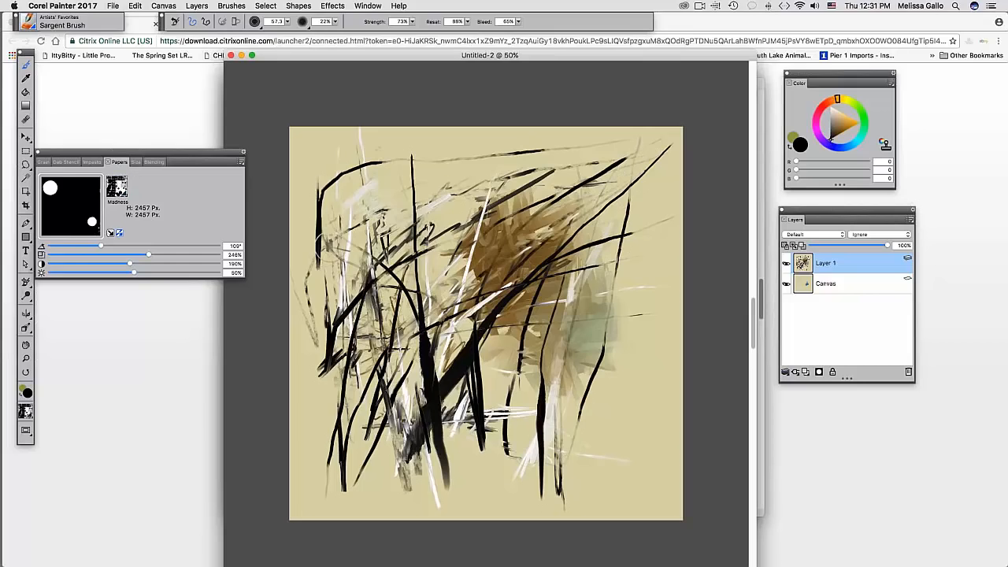
mouse_move(335, 252)
mouse_down()
mouse_move(405, 211)
mouse_move(370, 272)
mouse_move(426, 166)
mouse_move(529, 126)
mouse_up()
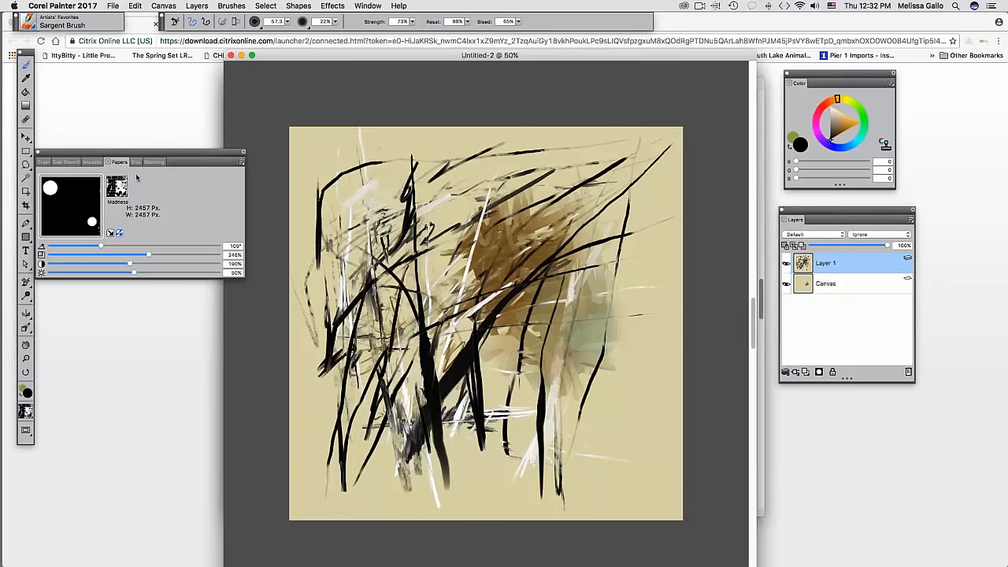
- Set the Dab Stencil Strength to 100% and Min Strength to 93%, testing short, broad dark strokes over the green patch and trunks
click(70, 161)
drag(176, 240, 215, 240)
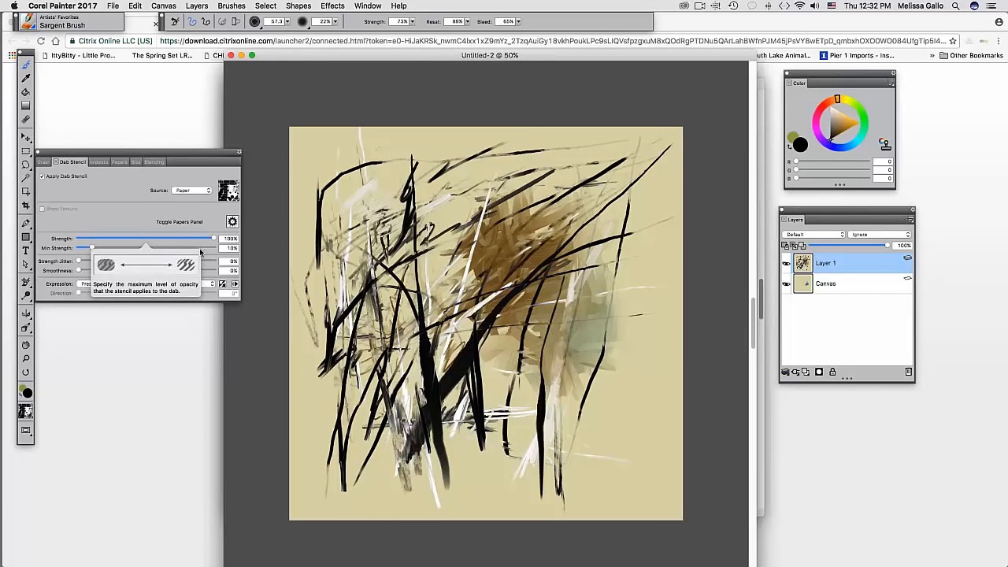
click(202, 247)
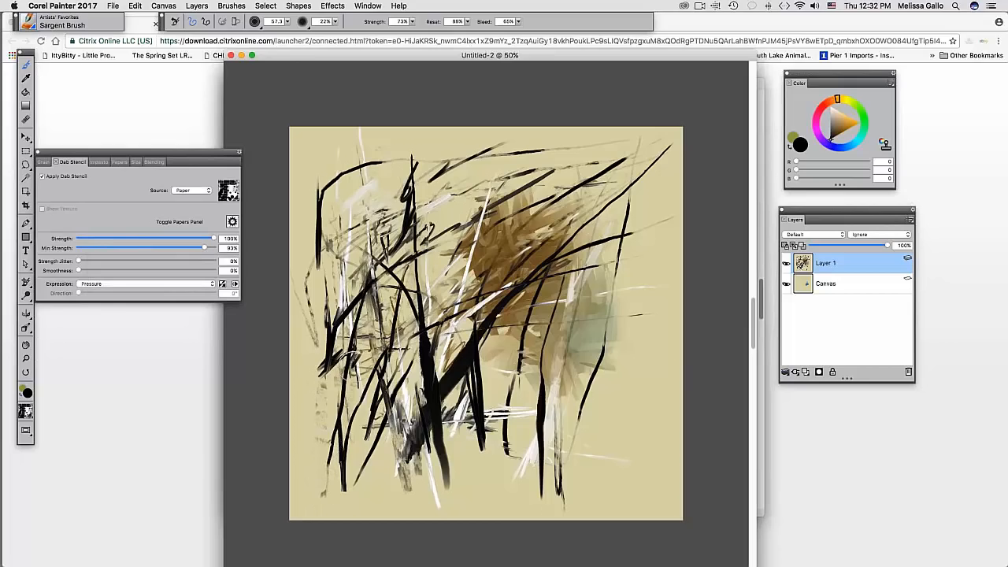
mouse_move(349, 359)
mouse_down()
mouse_move(374, 437)
mouse_move(535, 399)
mouse_move(607, 334)
mouse_move(622, 394)
mouse_move(638, 363)
mouse_move(660, 366)
mouse_move(649, 299)
mouse_move(658, 382)
mouse_move(619, 426)
mouse_move(612, 355)
mouse_move(598, 367)
mouse_move(631, 370)
mouse_move(603, 319)
mouse_move(555, 321)
mouse_up()
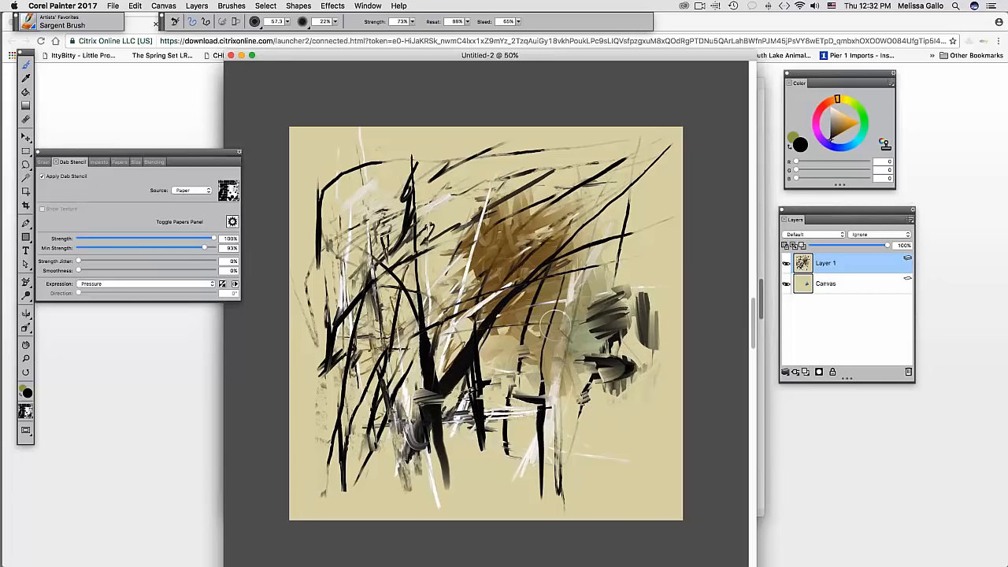
- Scale the Madness paper down to 72% and test black strokes along the canvas's left edge and the upper-left marks
click(119, 162)
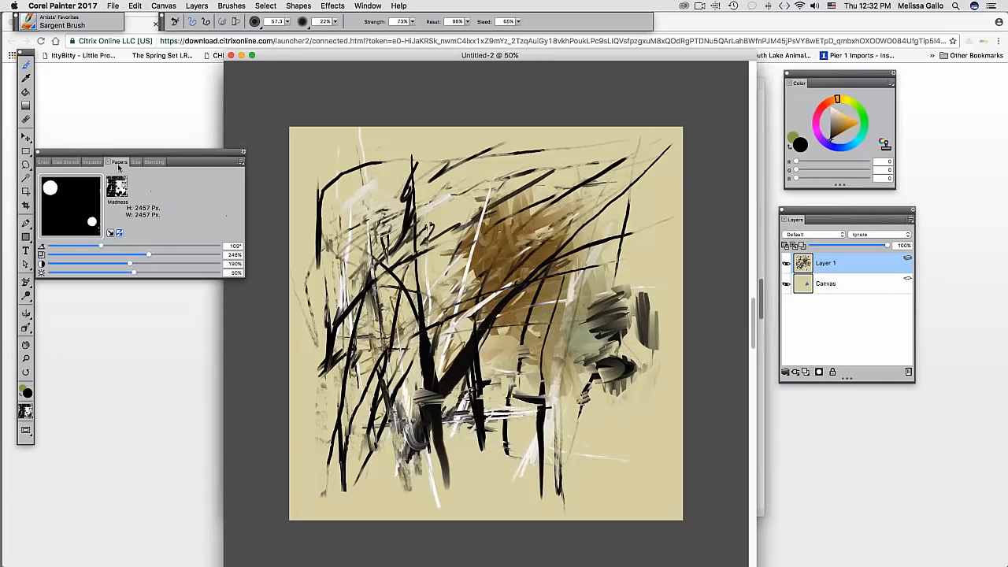
click(70, 255)
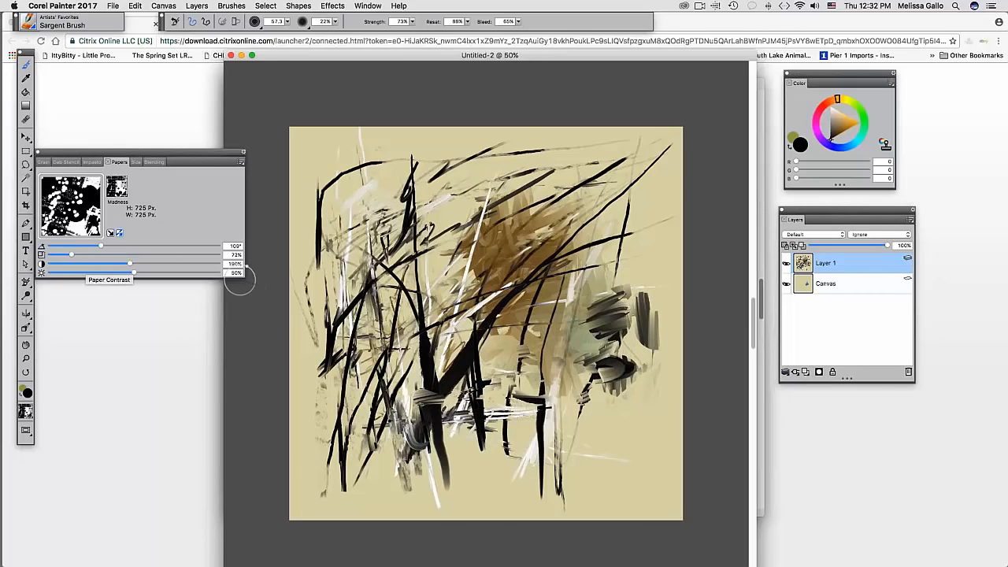
mouse_move(315, 289)
mouse_down()
mouse_move(316, 388)
mouse_move(341, 159)
mouse_up()
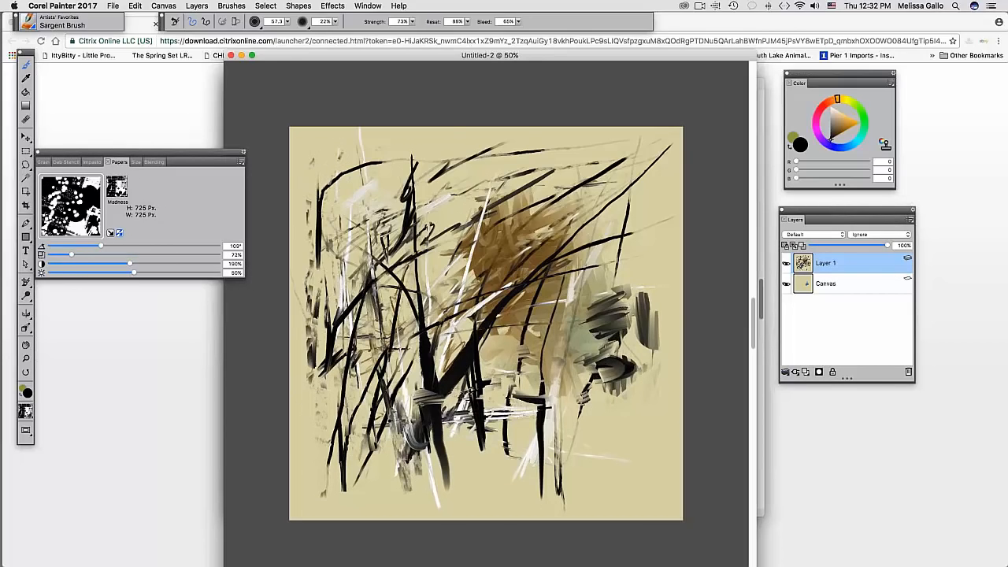
drag(353, 224, 416, 162)
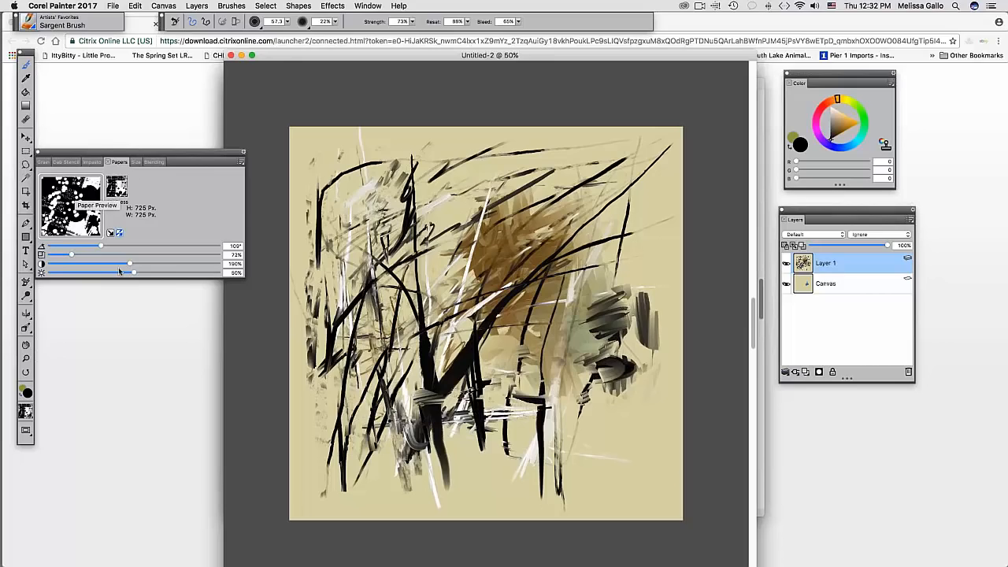
- Set the Madness paper's contrast to 8% and test broad black strokes across the upper canvas and over the brown patch
drag(130, 265, 49, 266)
mouse_move(352, 196)
mouse_down()
mouse_move(466, 205)
mouse_move(497, 177)
mouse_move(547, 192)
mouse_up()
mouse_move(483, 184)
mouse_down()
mouse_move(539, 151)
mouse_move(560, 201)
mouse_move(589, 199)
mouse_move(605, 211)
mouse_move(520, 307)
mouse_move(551, 260)
mouse_move(563, 315)
mouse_up()
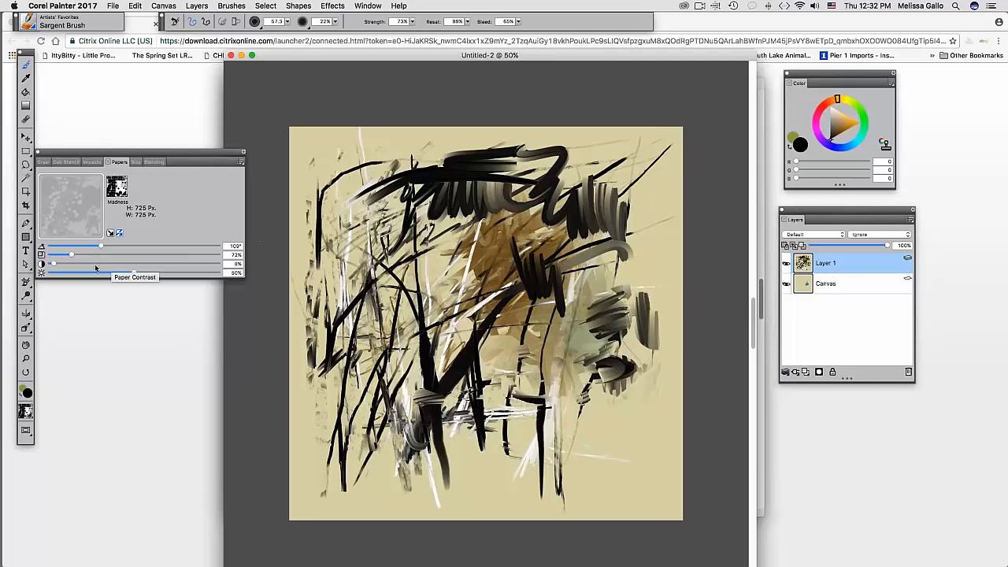
- Set the Madness paper's contrast to 164% and review the brush's Dab Stencil and Grain settings
drag(113, 265, 119, 264)
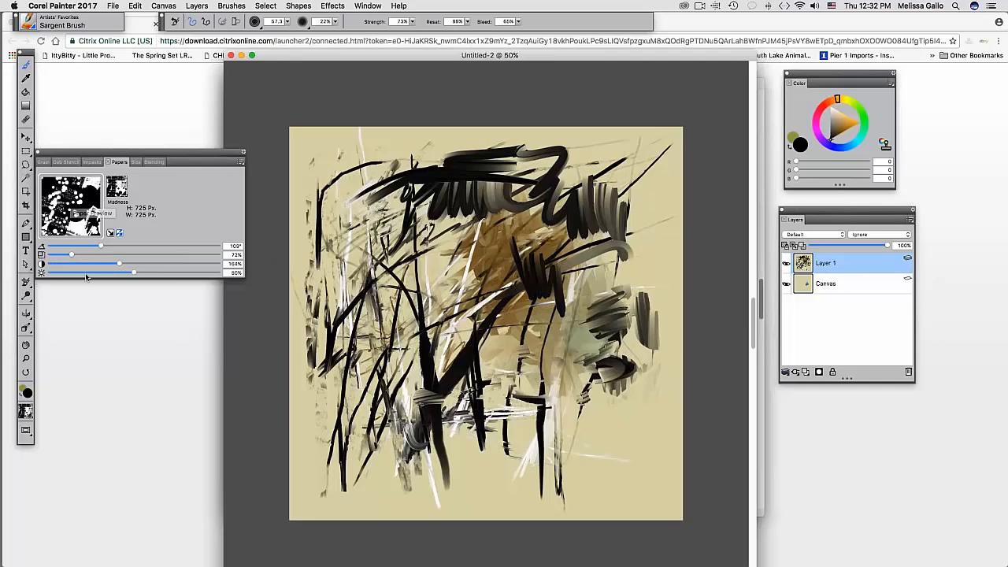
click(66, 162)
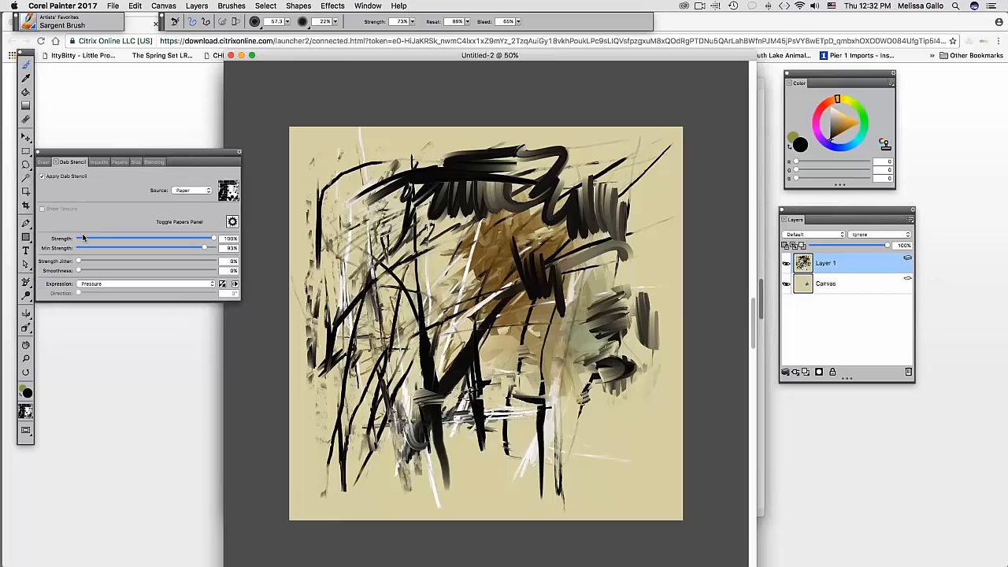
click(44, 162)
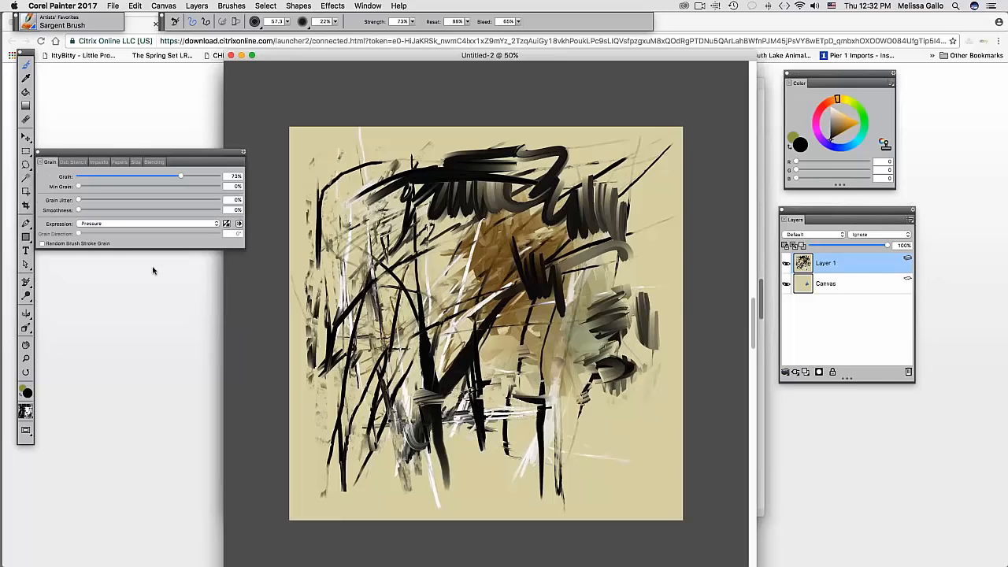
click(119, 162)
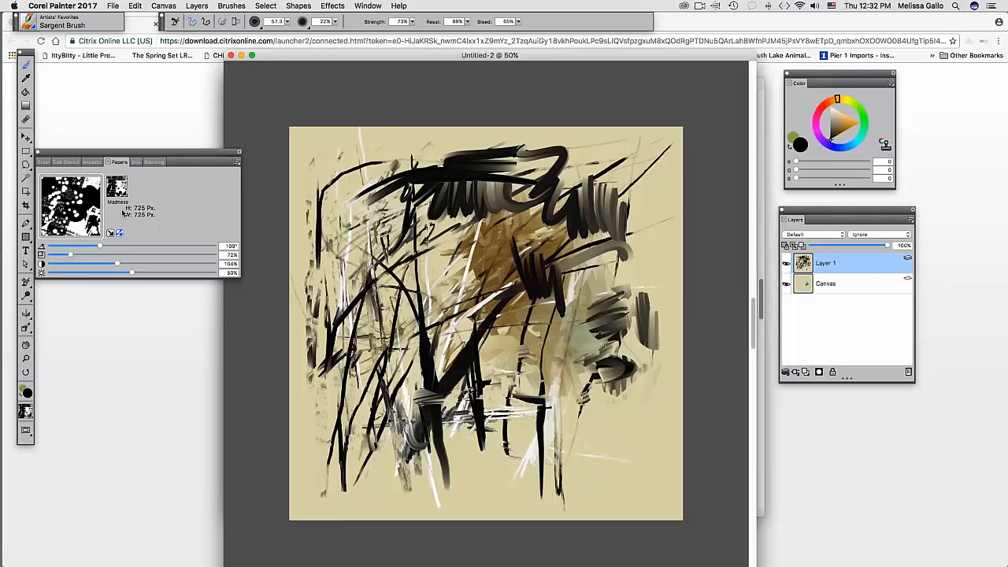
- Switch the paper to SPRING 4 and test black strokes among the lower-left trunks and around the green patch
click(118, 187)
scroll(213, 286, down, 4)
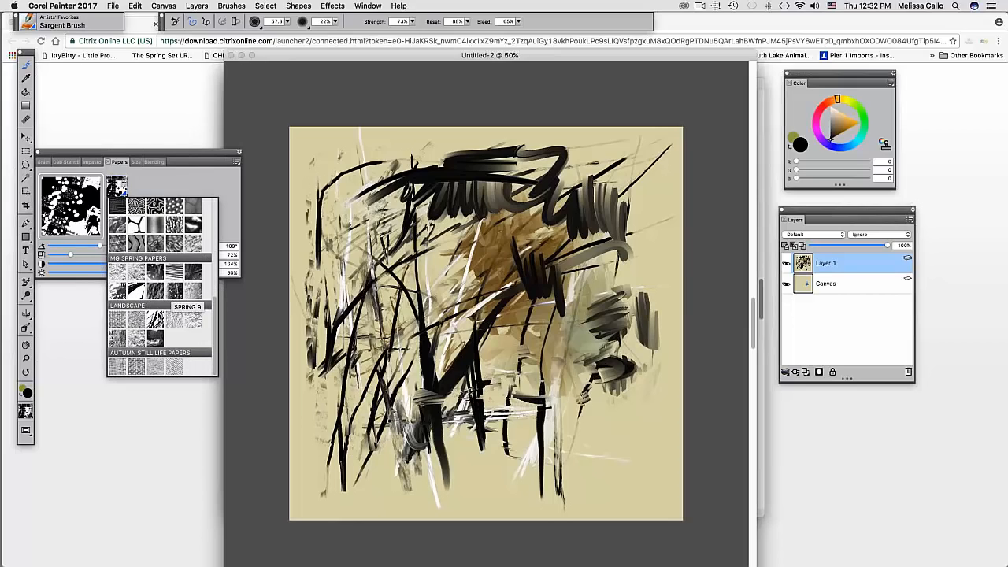
click(174, 288)
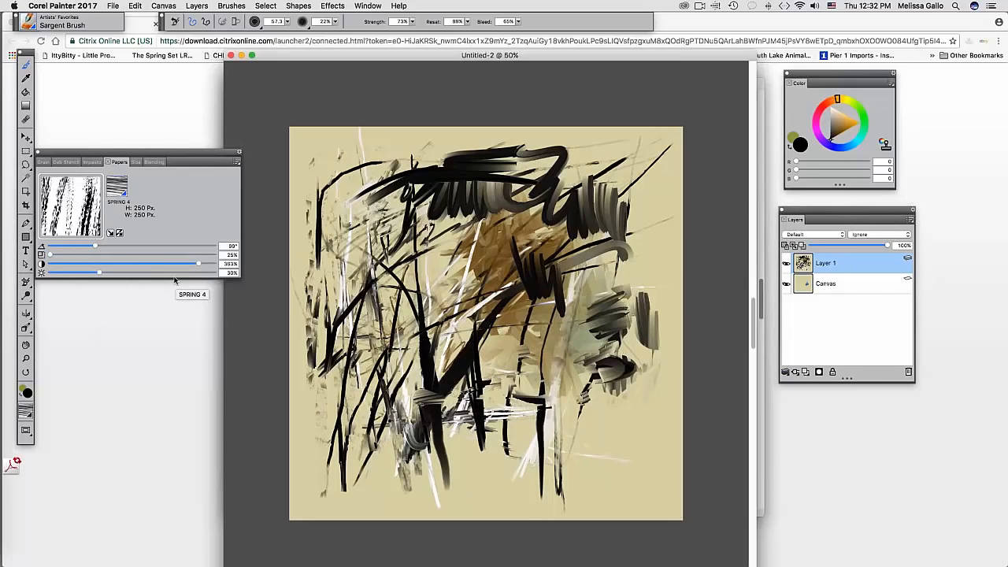
mouse_move(317, 430)
mouse_down()
mouse_move(301, 466)
mouse_move(359, 383)
mouse_up()
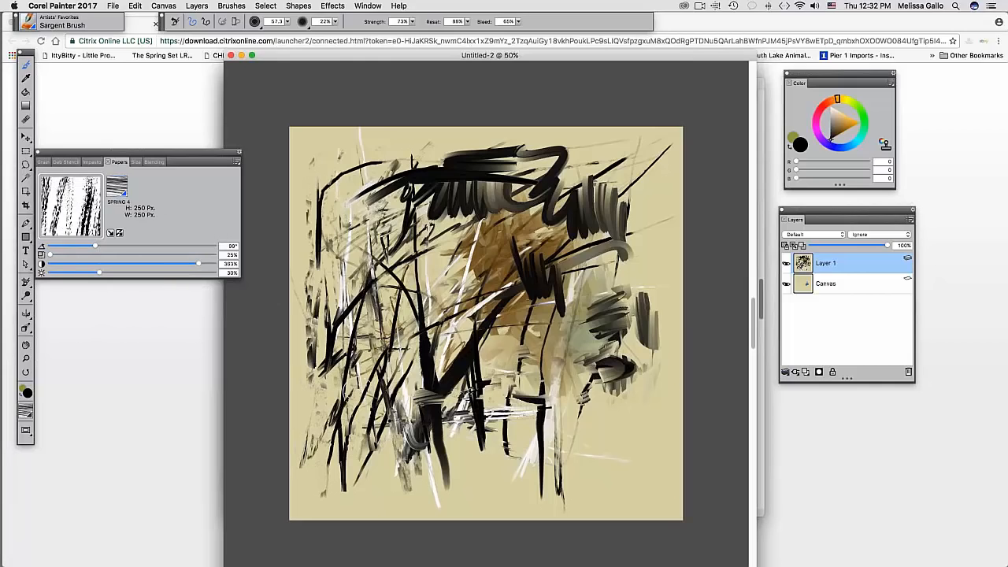
drag(615, 386, 555, 396)
mouse_move(565, 435)
mouse_down()
mouse_move(638, 128)
mouse_move(586, 268)
mouse_move(563, 479)
mouse_up()
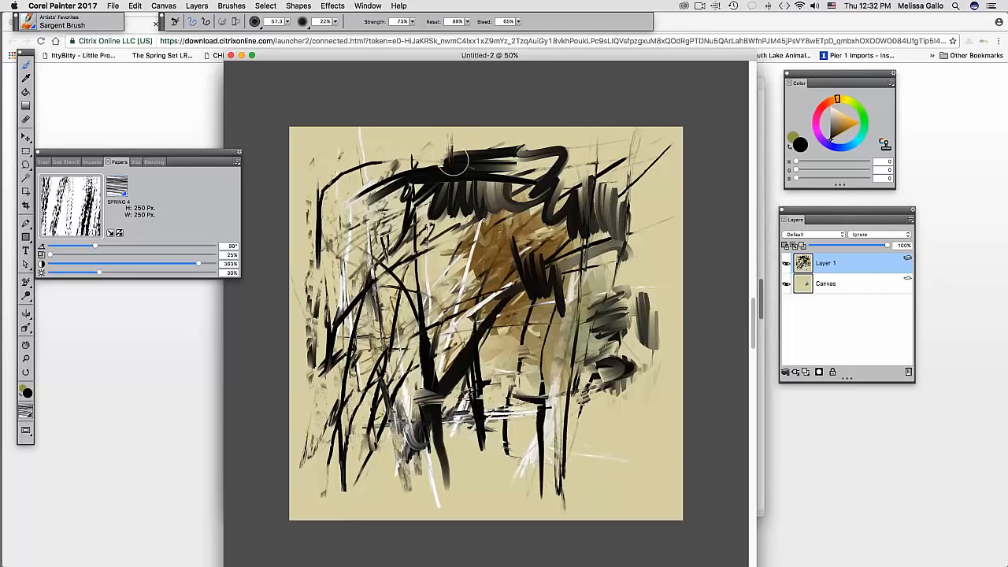
- Test long, steep black strokes with the SPRING 4 paper down the canvas's centre and left side
drag(451, 129, 466, 518)
drag(376, 132, 388, 213)
drag(365, 107, 368, 358)
drag(338, 325, 374, 457)
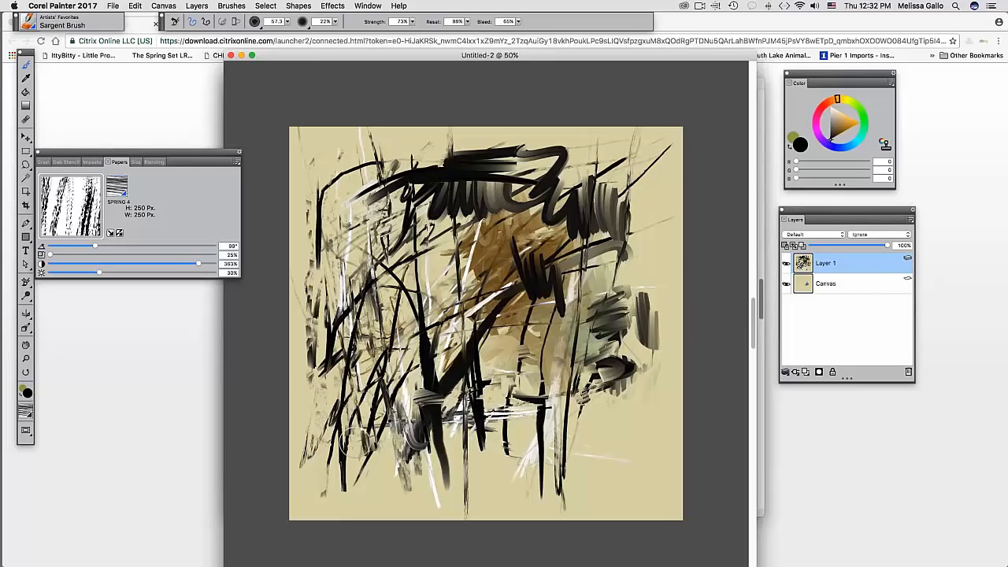
drag(328, 392, 362, 508)
drag(289, 331, 364, 523)
- Test horizontal and slanted black strokes with the SPRING 4 paper across the base of the trunks and the lower right
mouse_move(369, 454)
mouse_down()
mouse_move(396, 529)
mouse_move(405, 484)
mouse_move(425, 493)
mouse_move(465, 482)
mouse_move(441, 453)
mouse_move(516, 455)
mouse_move(567, 486)
mouse_up()
mouse_move(544, 438)
mouse_down()
mouse_move(446, 423)
mouse_move(605, 446)
mouse_up()
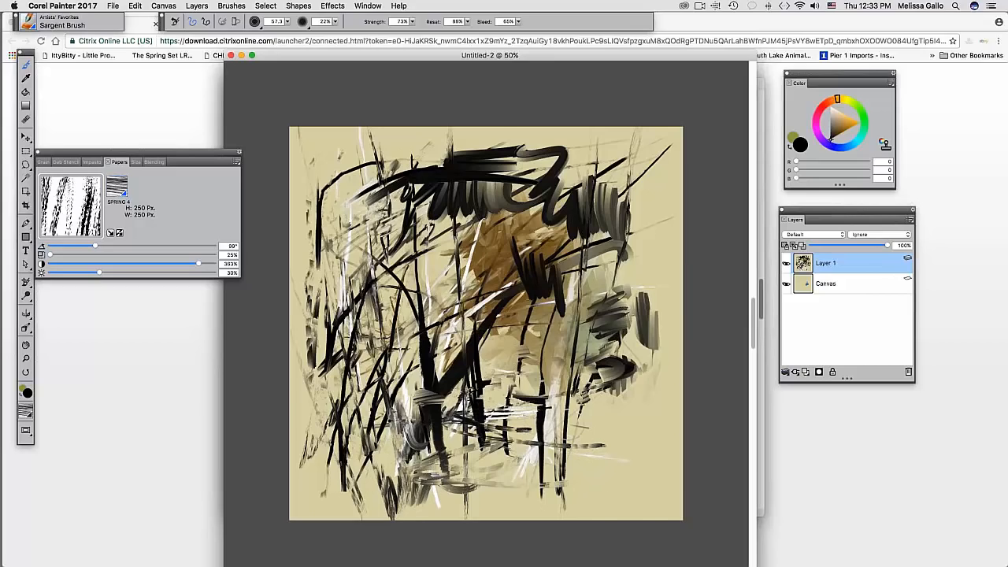
drag(520, 437, 602, 422)
mouse_move(564, 450)
mouse_down()
mouse_move(544, 510)
mouse_move(561, 470)
mouse_up()
mouse_move(509, 477)
mouse_down()
mouse_move(606, 453)
mouse_move(624, 118)
mouse_move(606, 299)
mouse_up()
drag(592, 360, 565, 560)
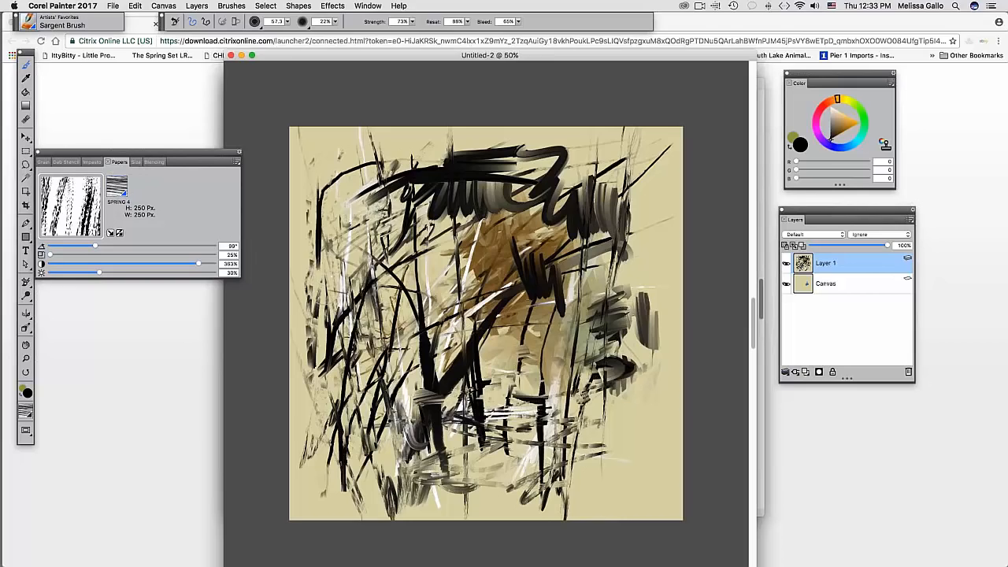
- Browse the paper libraries and switch the paper to LANDSCAPE 3, testing black strokes over the upper-left marks
click(124, 196)
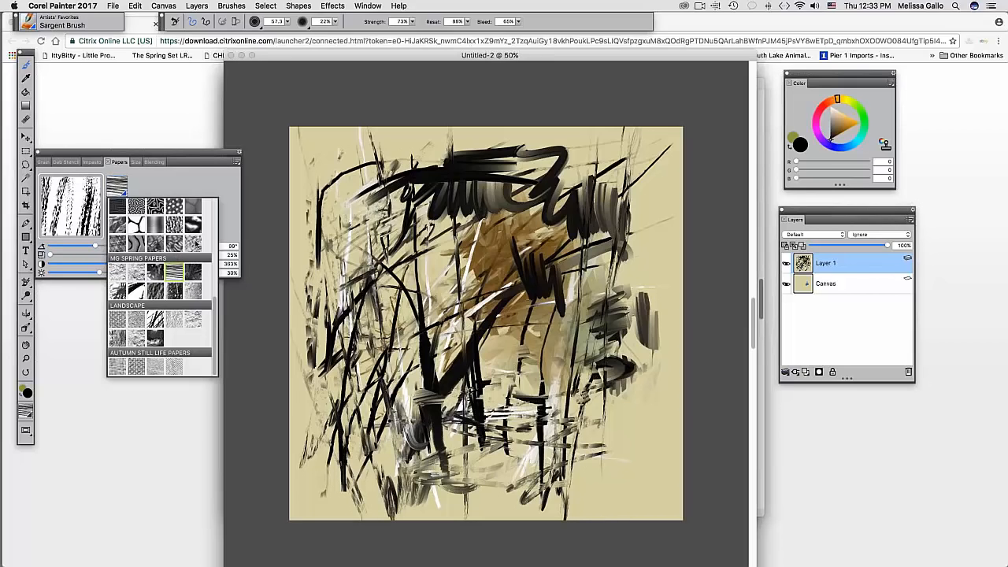
scroll(155, 324, up, 10)
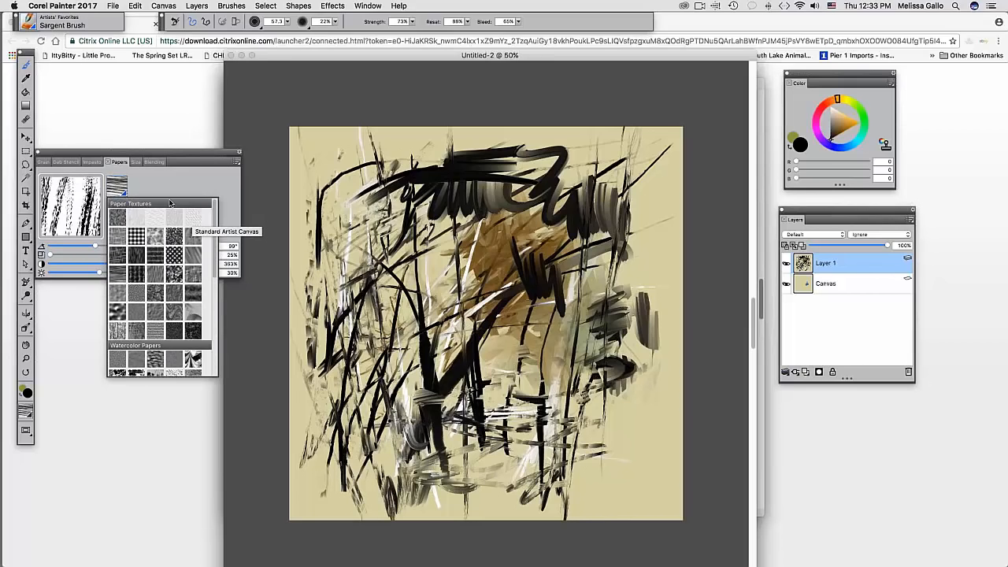
drag(214, 271, 217, 361)
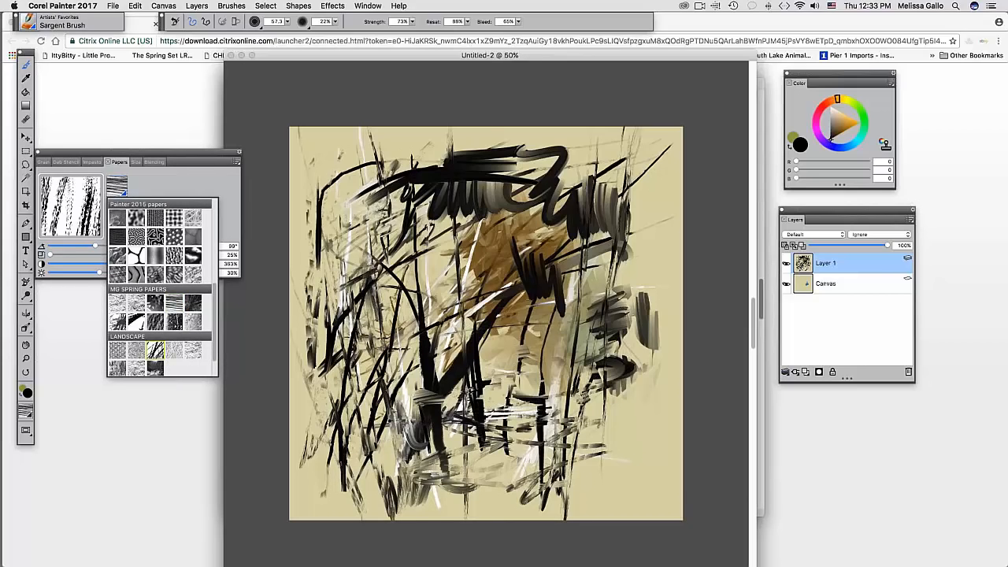
click(155, 349)
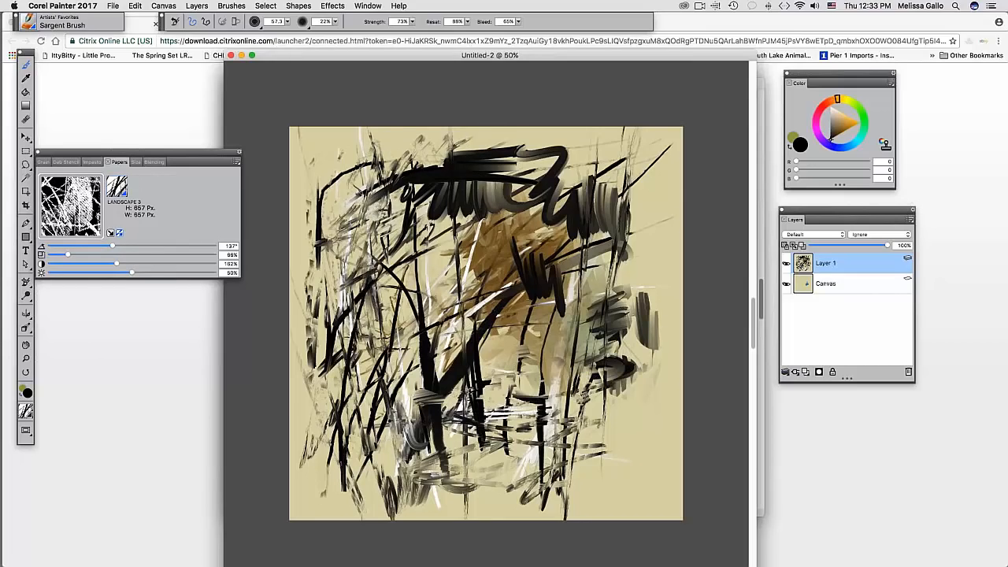
- Clear all test strokes from Layer 1, deselect, and delete the layer
key(super+a)
key(BackSpace)
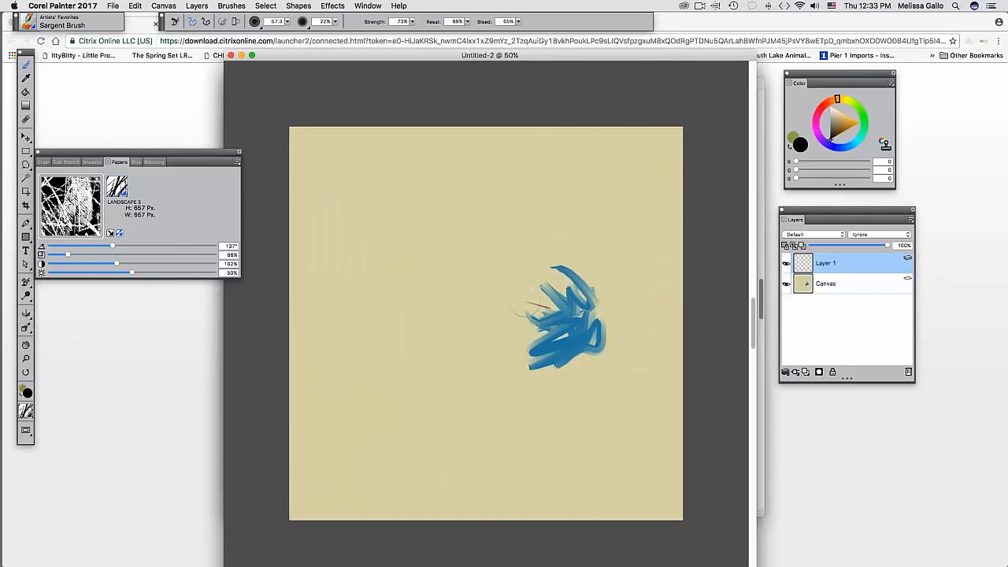
key(super+d)
click(909, 372)
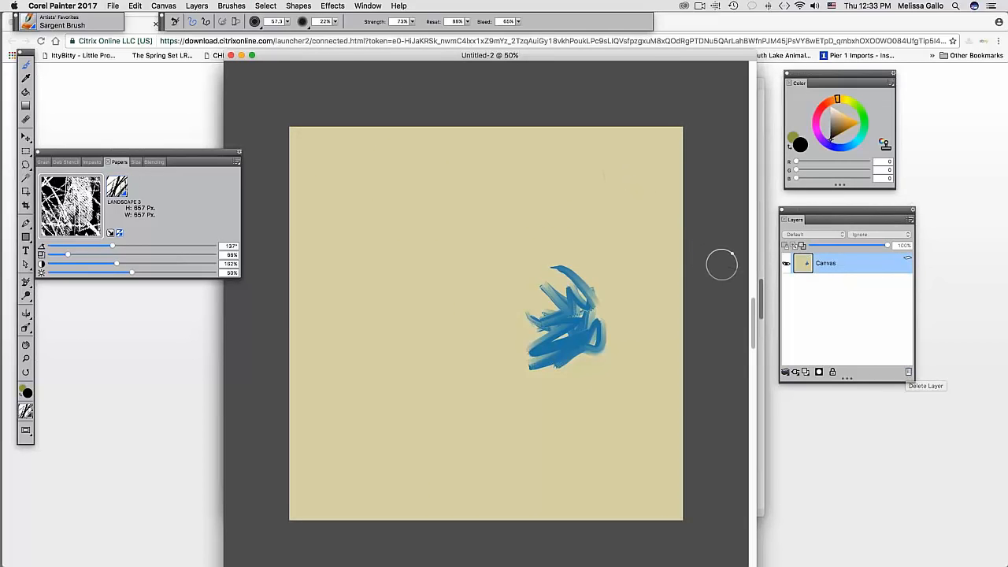
- Close the Untitled-2 test canvas
mouse_move(314, 59)
mouse_down()
mouse_move(335, 296)
mouse_move(379, 223)
mouse_up()
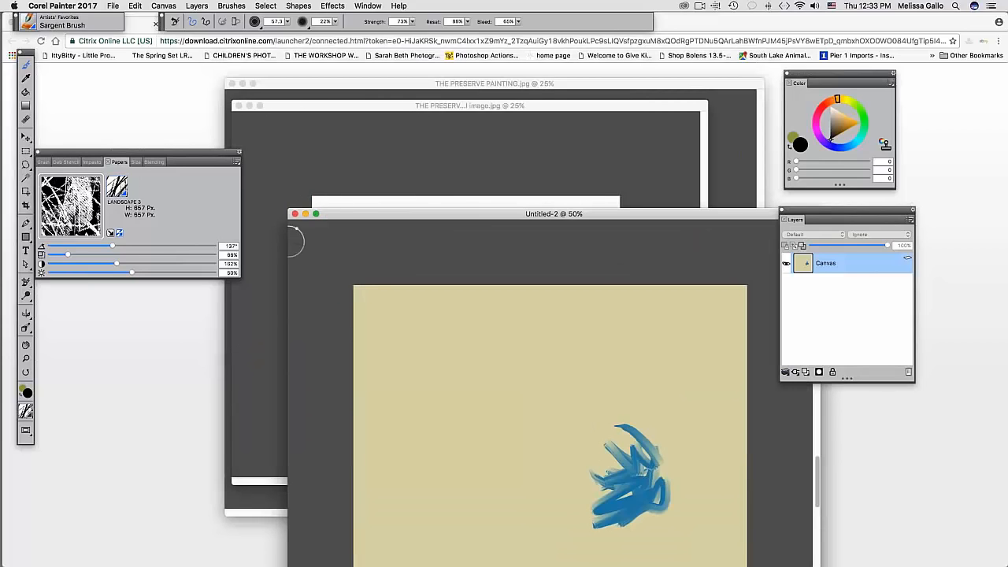
click(295, 214)
click(473, 199)
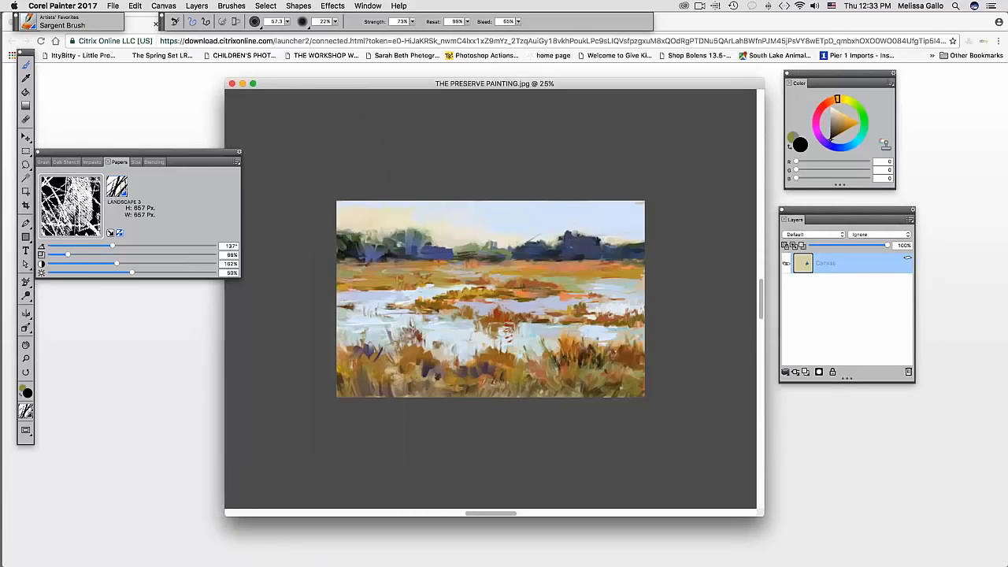
- Move the finished painting's window down and the marsh photo's window up, enlarging the photo's window at its lower corners
drag(380, 85, 359, 152)
drag(405, 110, 394, 74)
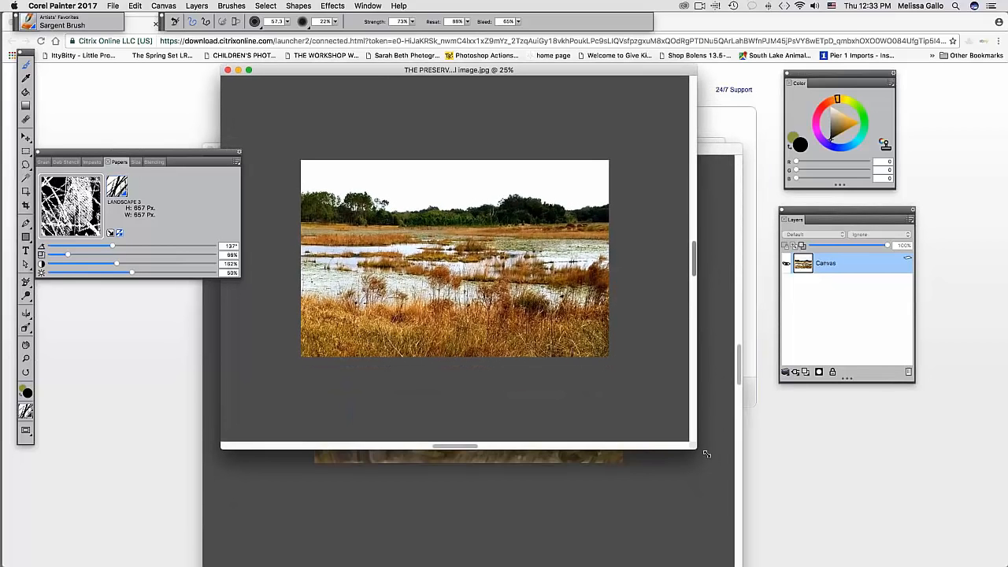
drag(707, 454, 756, 508)
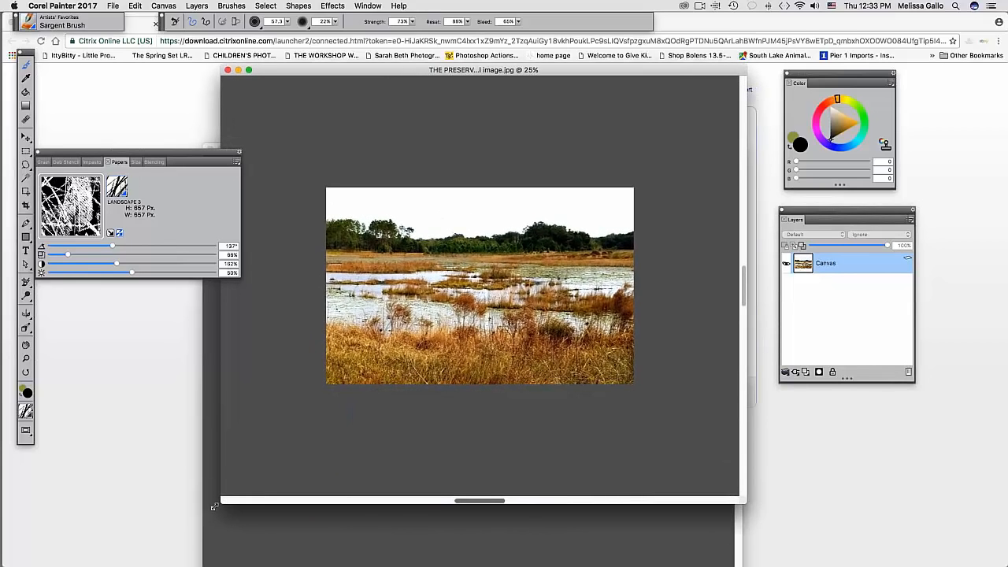
drag(213, 507, 172, 527)
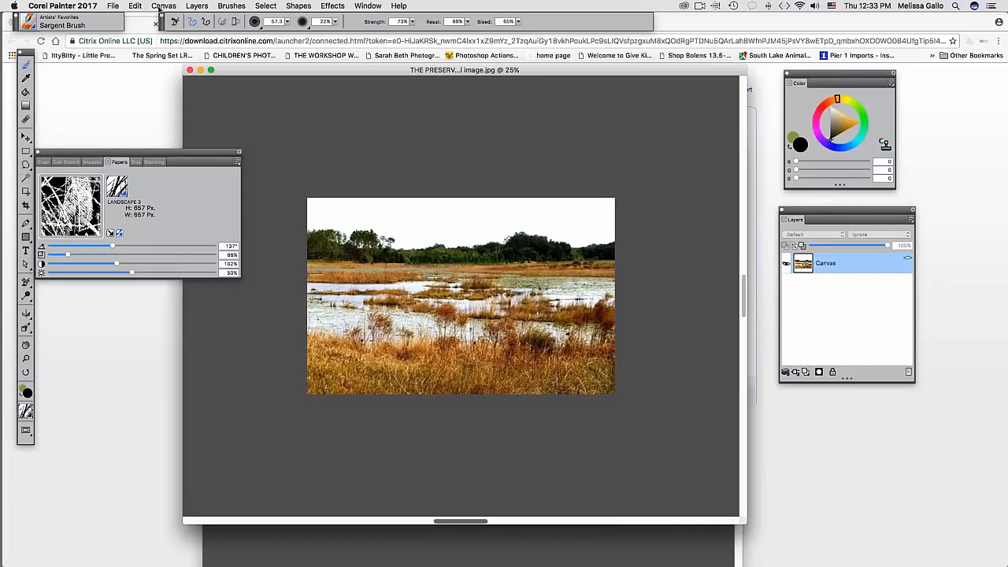
- Review the marsh photo's dimensions and resolution in the Resize dialog, and bring THE PRESERVE PAINTING.jpg forward
click(163, 5)
click(206, 19)
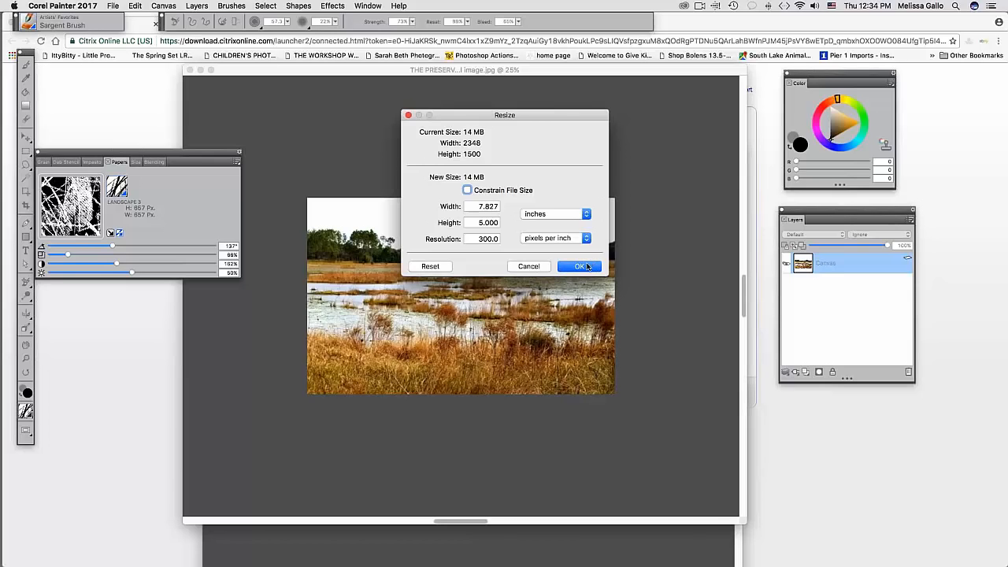
click(576, 270)
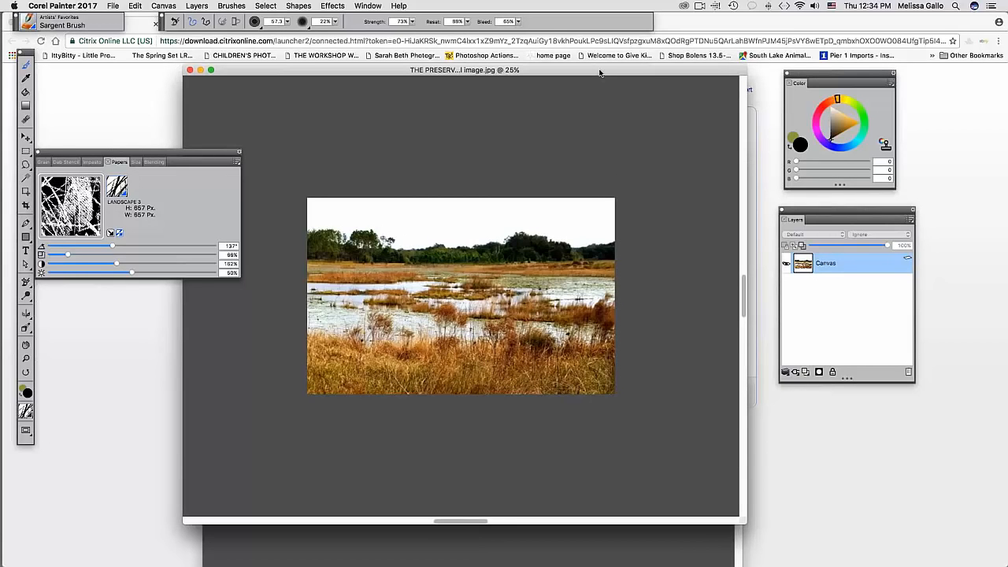
drag(599, 75, 587, 102)
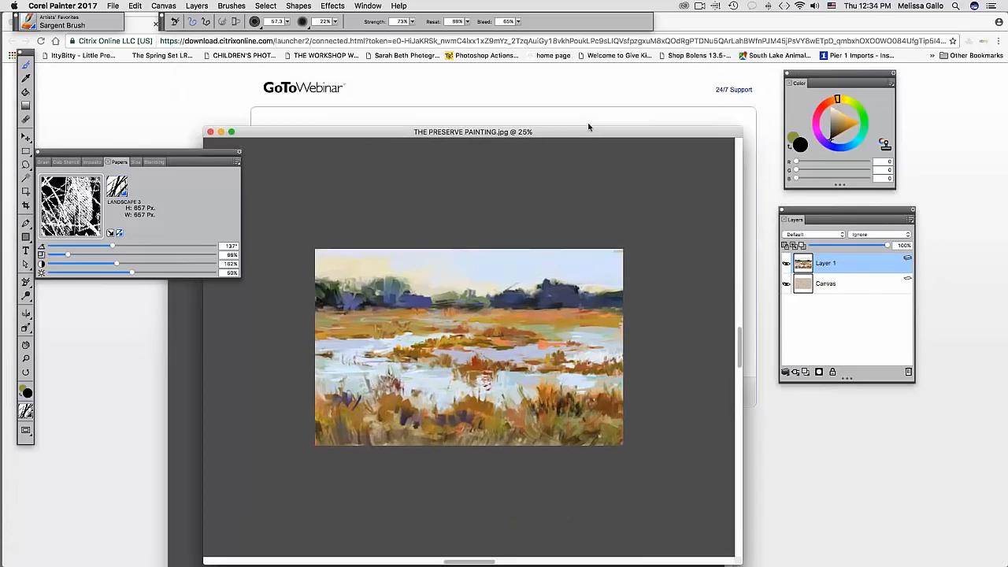
mouse_move(592, 123)
mouse_down()
mouse_move(588, 78)
mouse_move(587, 132)
mouse_up()
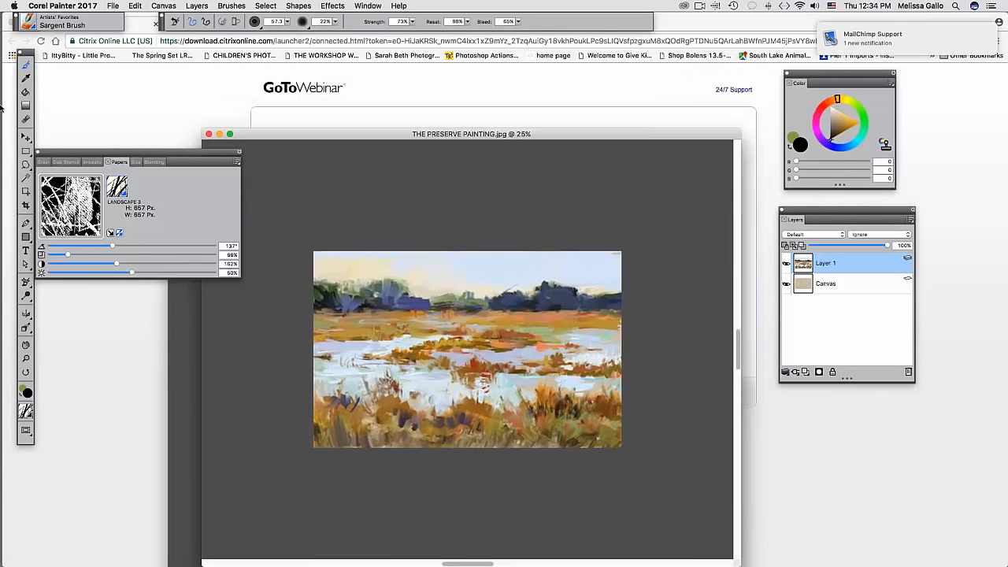
- Switch to Mail and quit it
mouse_move(3, 252)
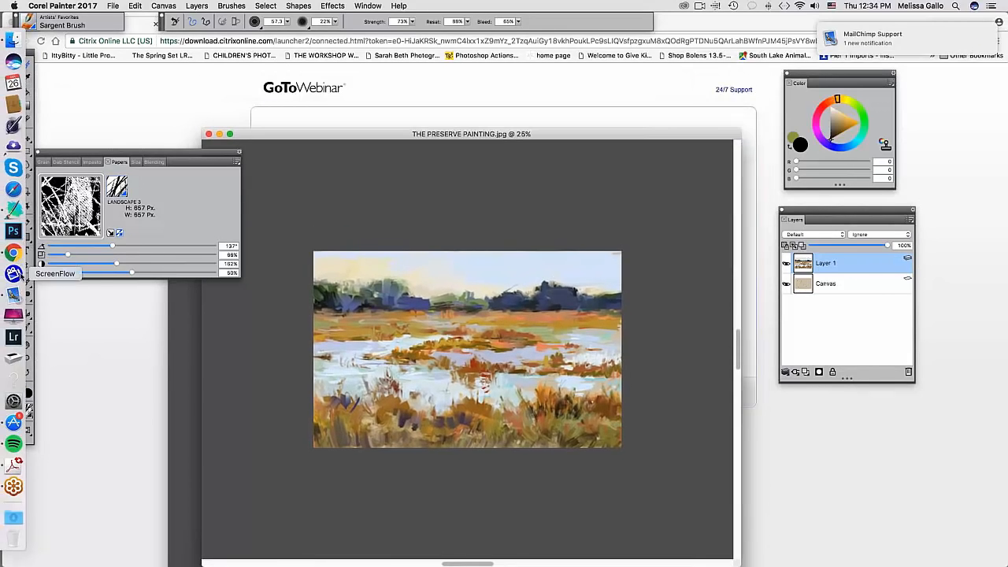
click(12, 299)
click(36, 6)
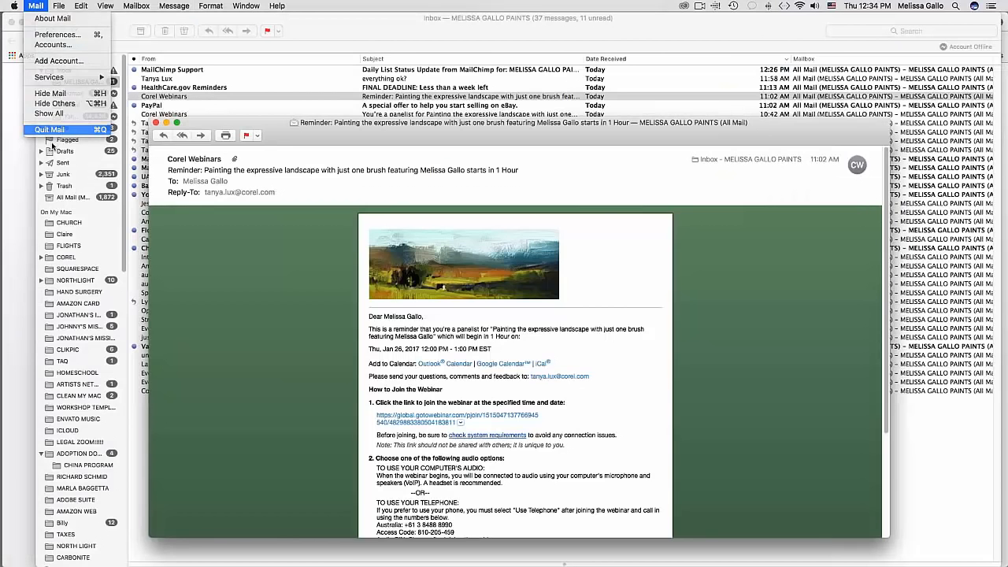
click(47, 131)
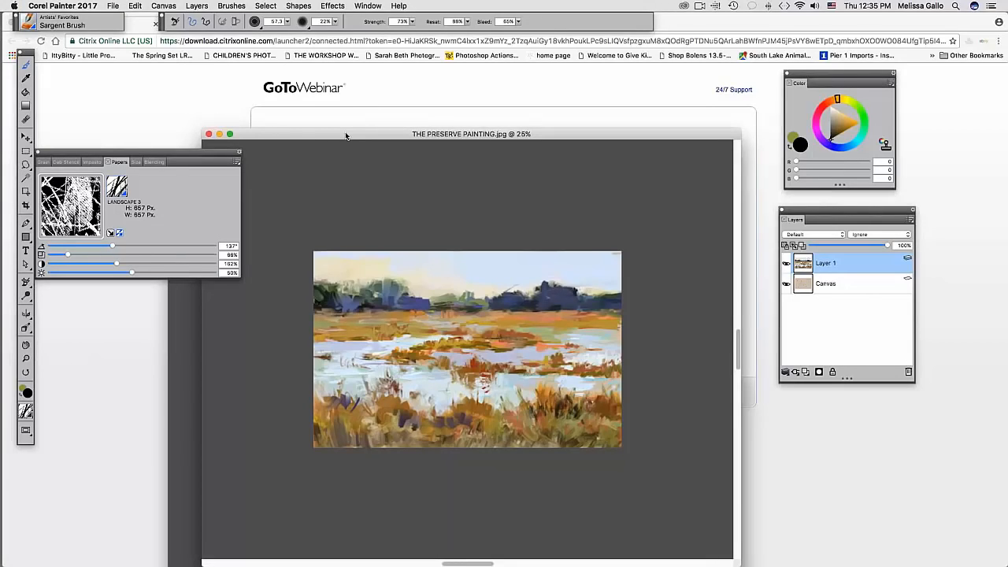
- Move the marsh photo's window toward the upper edge and place the finished painting's window in front of it
drag(422, 212, 375, 241)
mouse_move(381, 192)
mouse_down()
mouse_move(418, 54)
mouse_move(412, 46)
mouse_move(395, 77)
mouse_move(373, 62)
mouse_up()
mouse_move(731, 238)
mouse_down()
mouse_move(712, 107)
mouse_move(676, 77)
mouse_move(672, 90)
mouse_up()
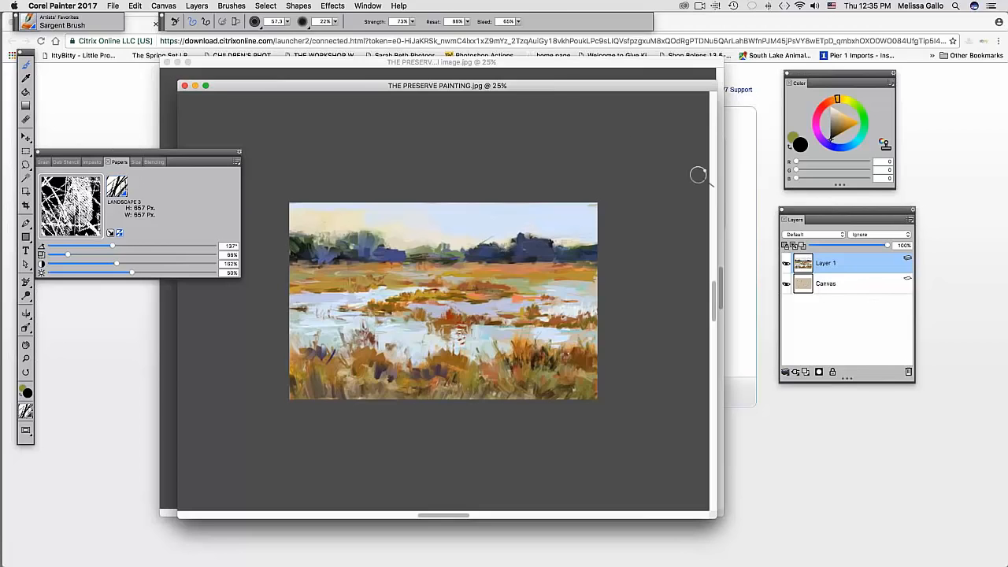
- Bring the marsh photo's window in front and move the Papers controls down, clear of the photo
mouse_move(559, 88)
mouse_down()
mouse_move(574, 158)
mouse_move(576, 62)
mouse_move(587, 84)
mouse_move(601, 85)
mouse_up()
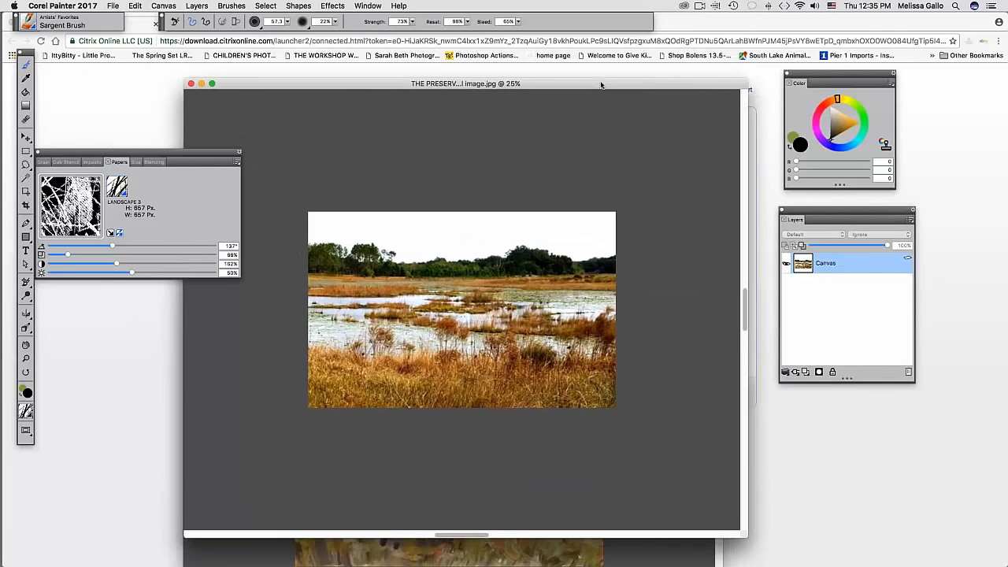
drag(188, 152, 199, 436)
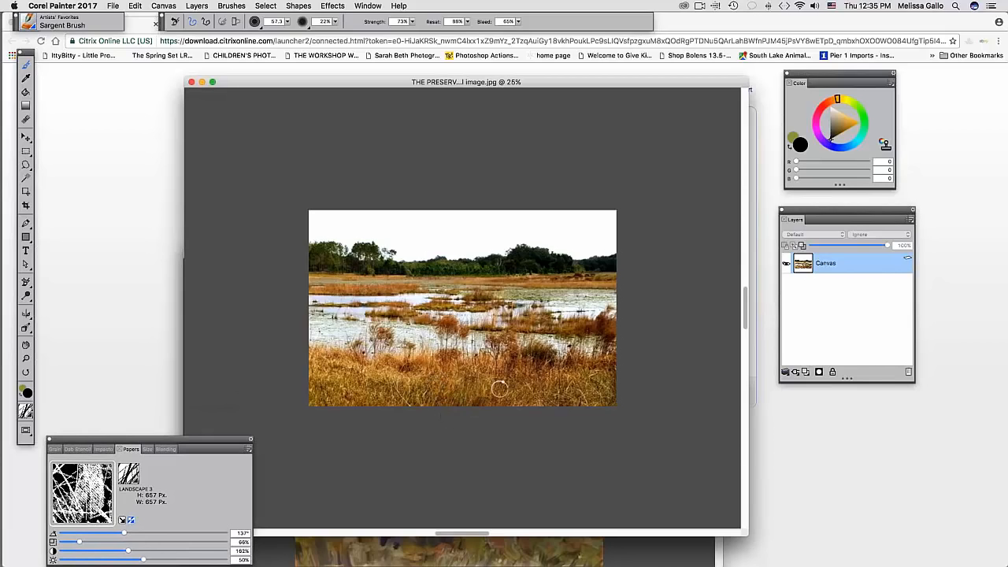
- Fill a new layer above the marsh photo with pale cream (RGB 238, 228, 212) and lower its opacity to 72%
click(805, 372)
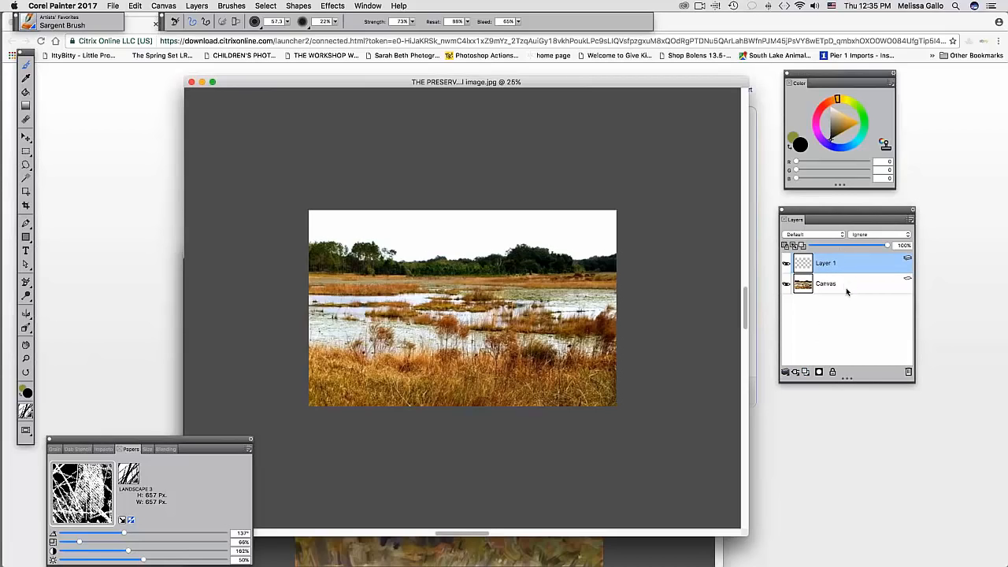
click(26, 92)
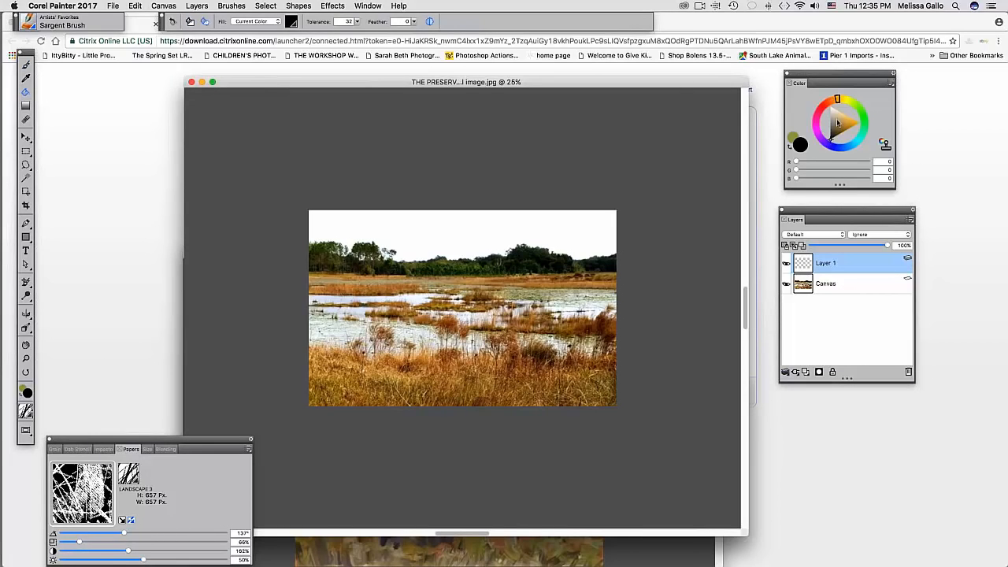
drag(839, 124, 829, 105)
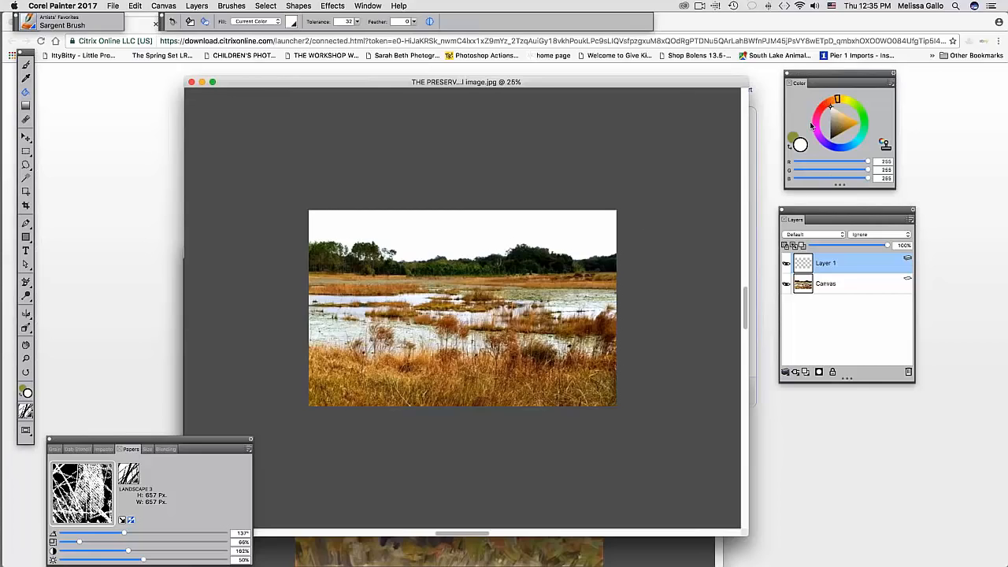
click(834, 110)
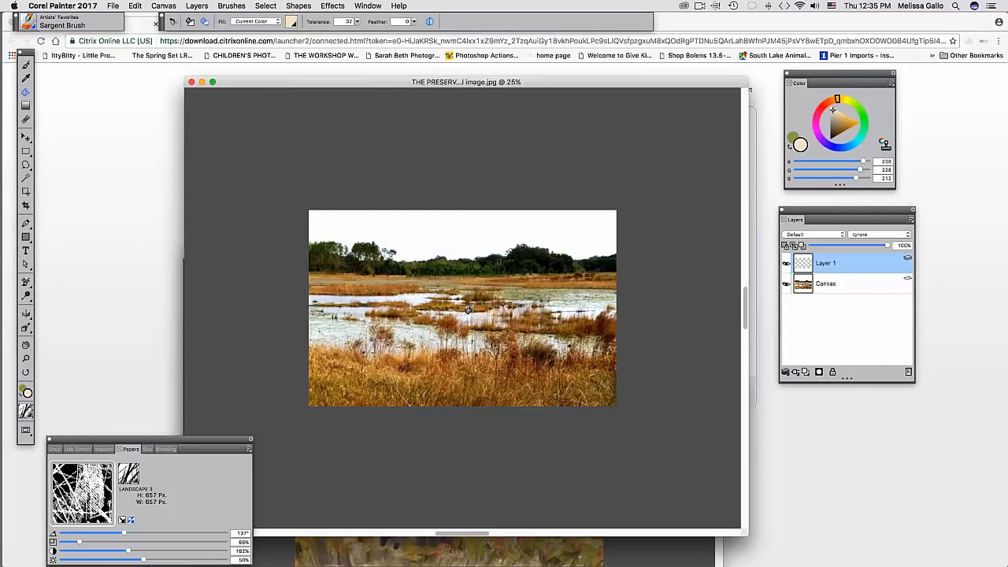
click(475, 323)
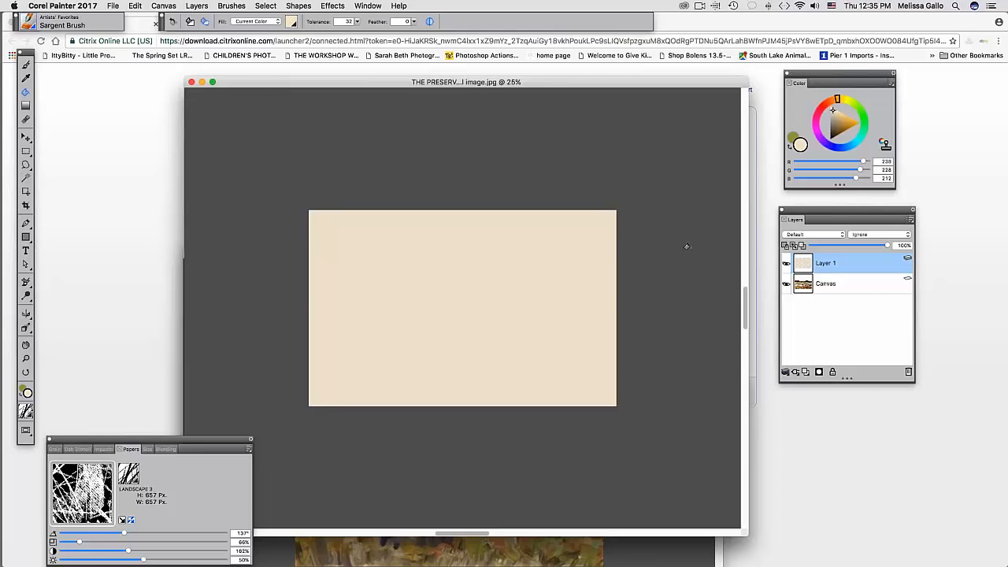
drag(888, 245, 882, 246)
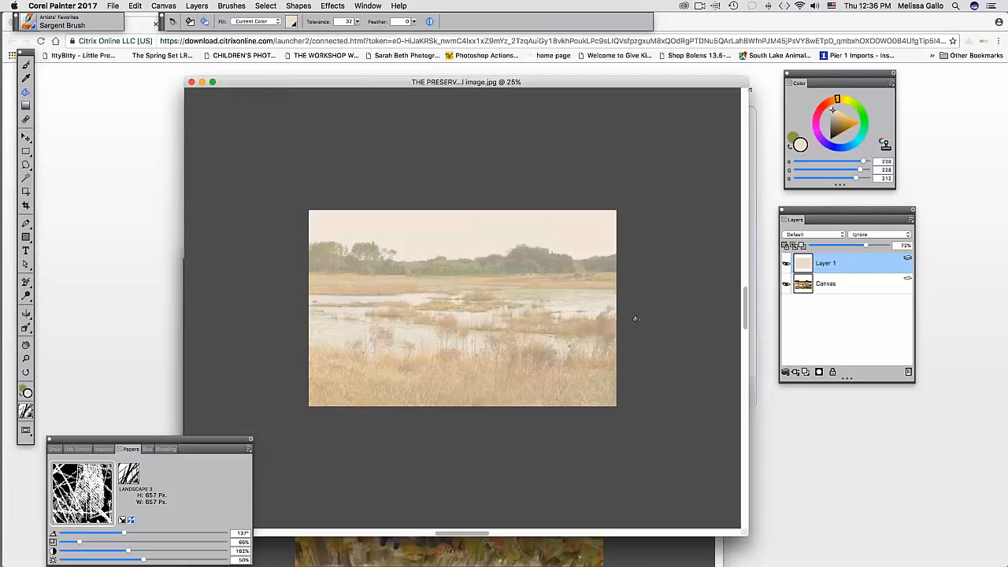
- Return to the Sargent Brush and set its Bleed minimum amount to 16% and Bleed amount to 27% in the Blending settings
key(b)
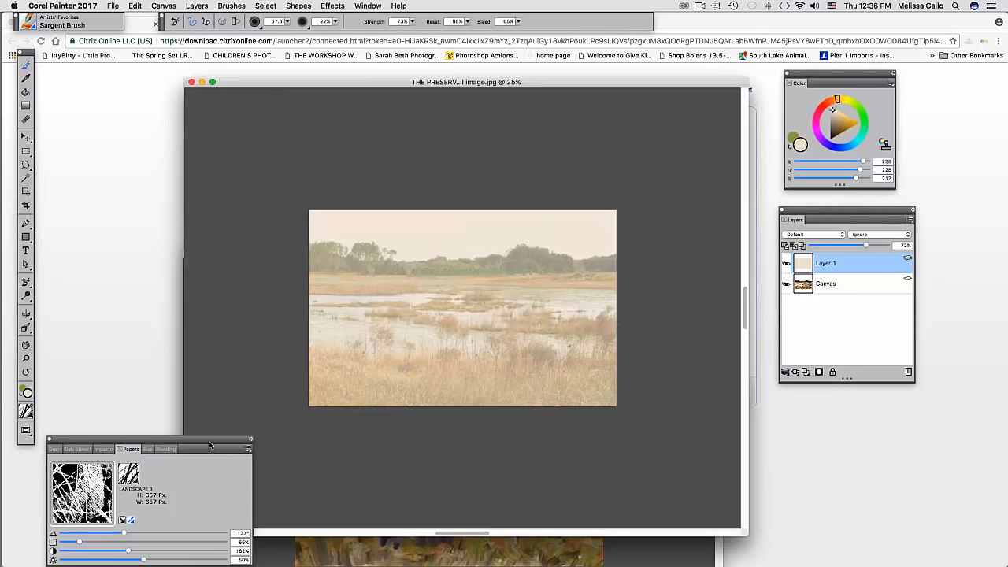
mouse_move(209, 440)
mouse_down()
mouse_move(198, 176)
mouse_move(211, 171)
mouse_up()
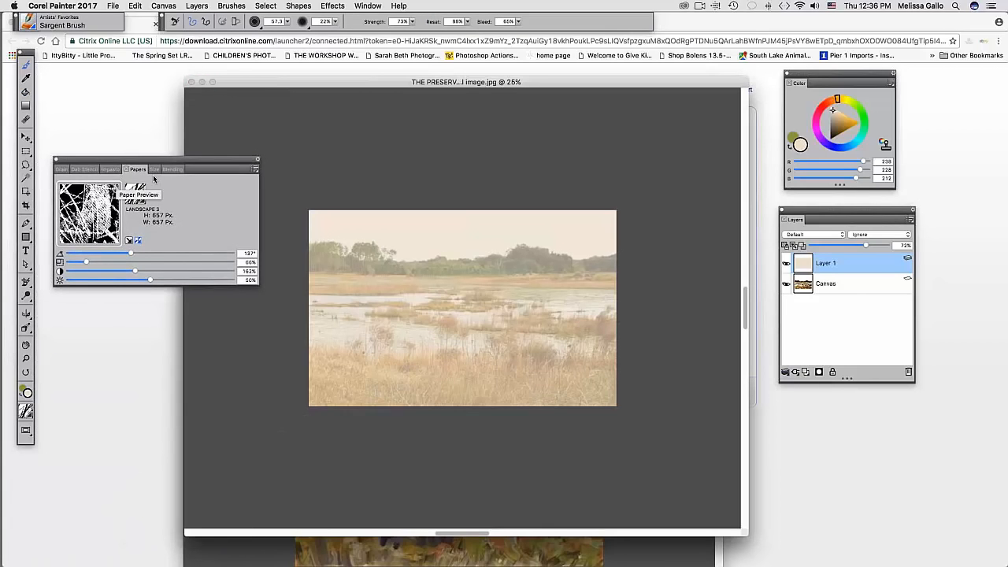
click(86, 169)
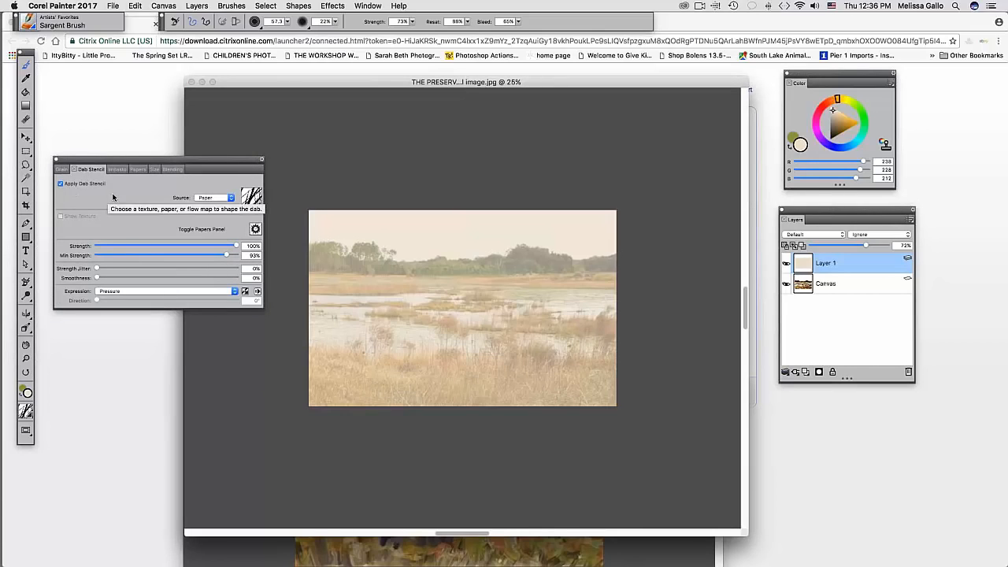
click(63, 169)
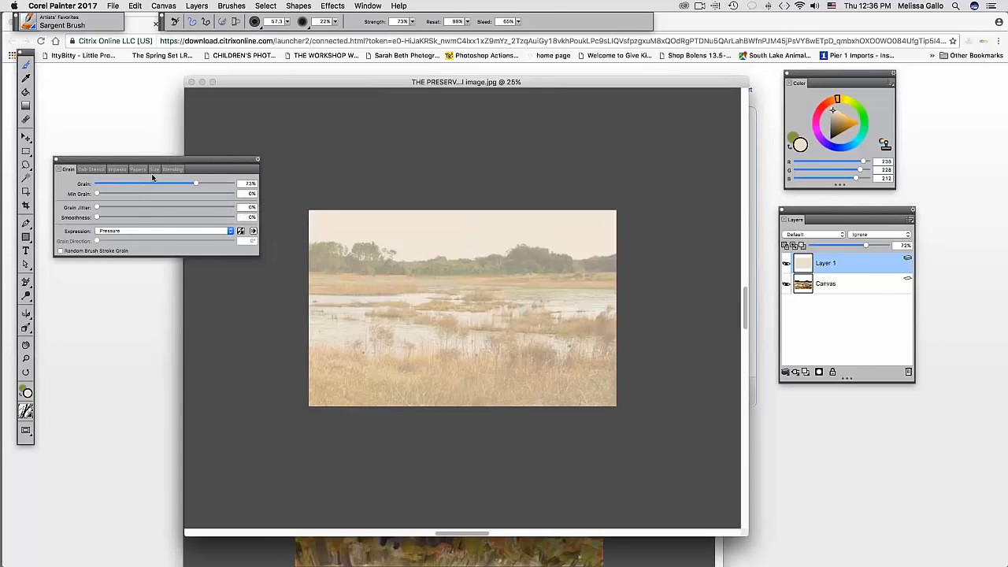
click(154, 170)
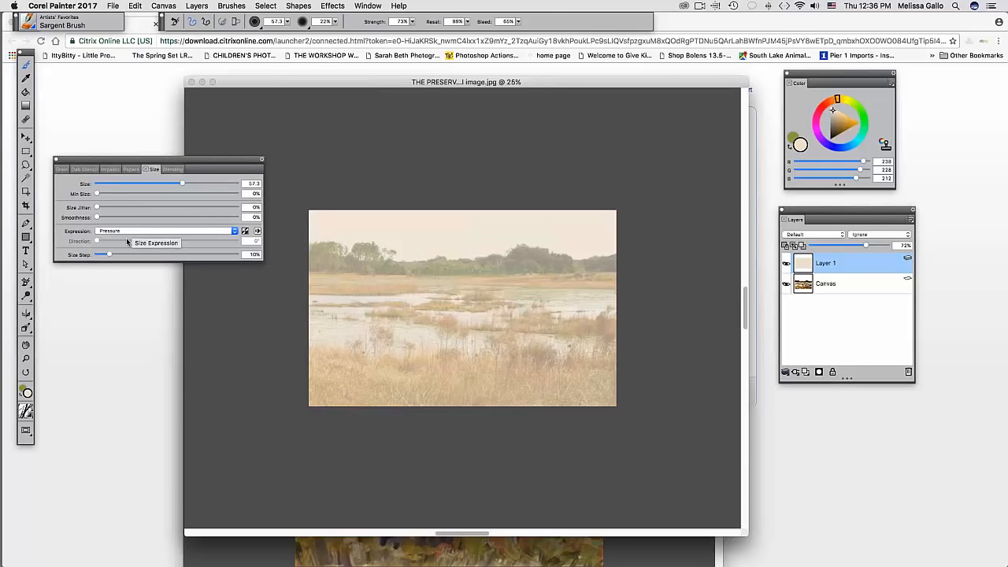
click(169, 167)
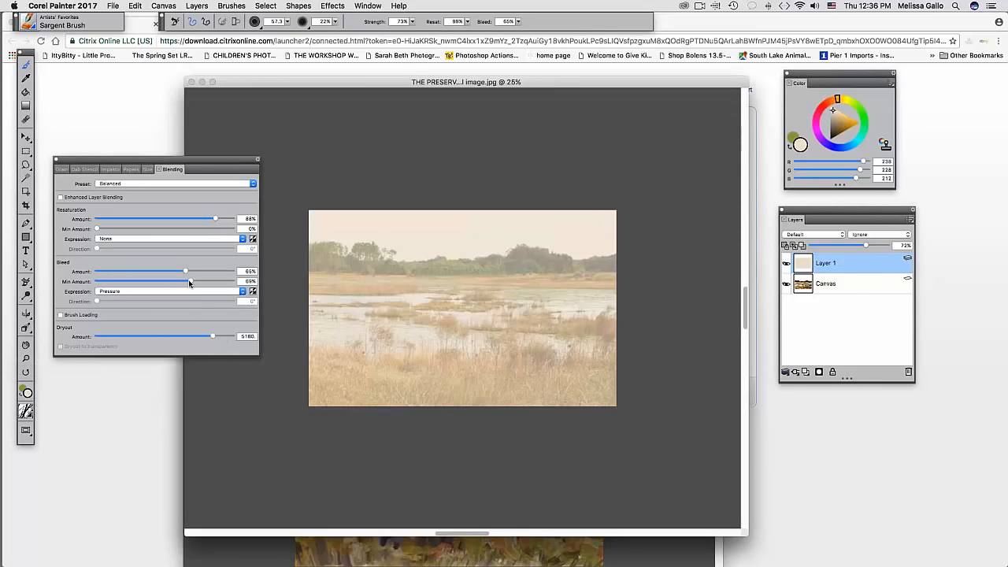
drag(189, 281, 118, 281)
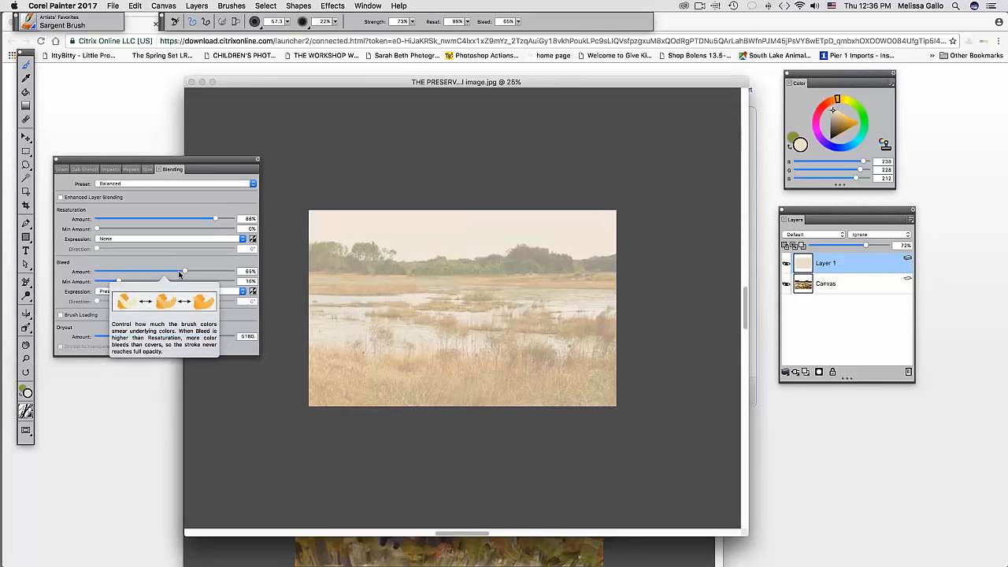
drag(185, 271, 132, 272)
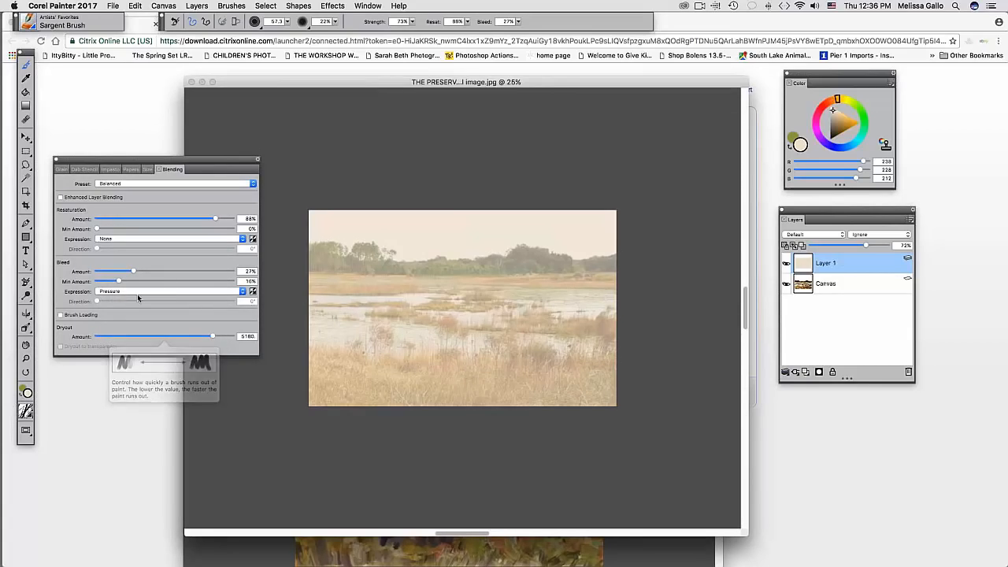
- Sketch the first lines at the tree line's left end in dark brown (RGB 66, 49, 22) with the brush reduced to size 14.4
click(382, 268)
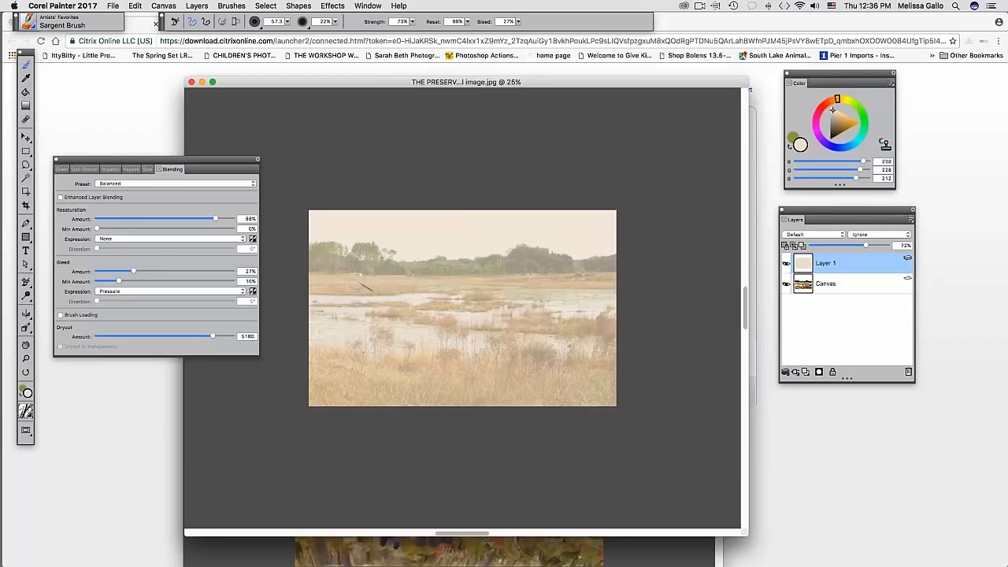
mouse_move(367, 290)
mouse_down()
mouse_move(389, 291)
mouse_move(372, 290)
mouse_move(374, 309)
mouse_move(369, 288)
mouse_up()
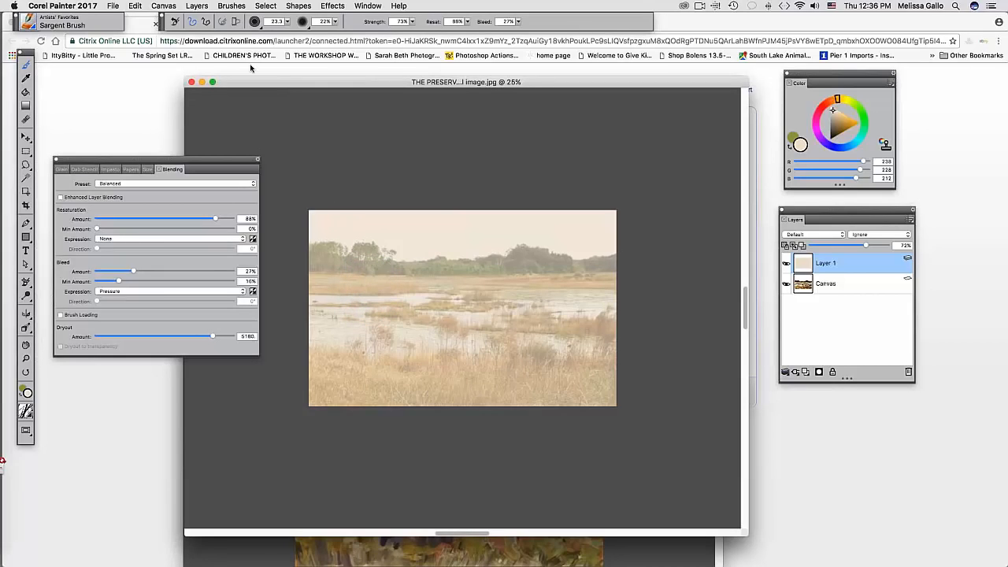
click(285, 23)
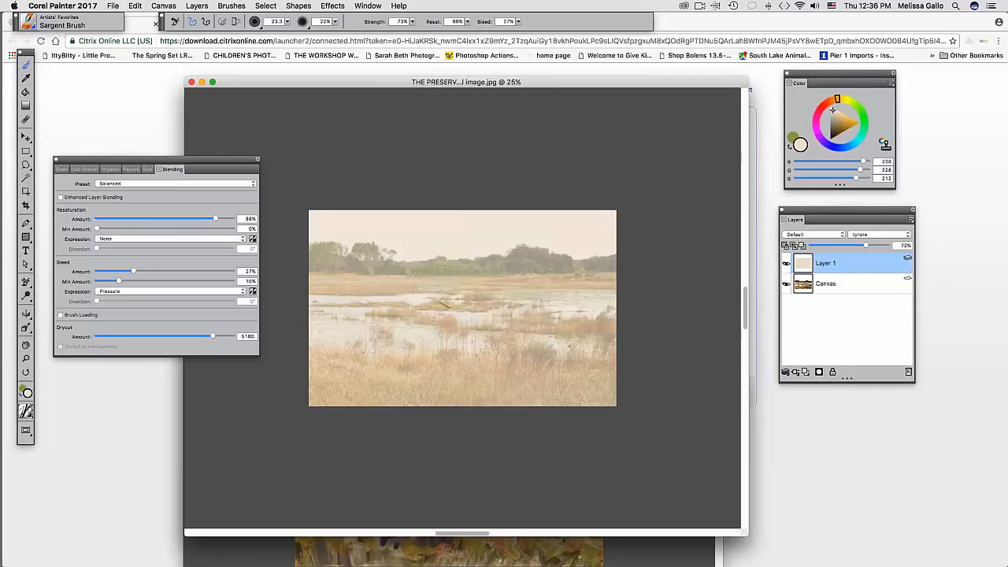
drag(839, 128, 835, 133)
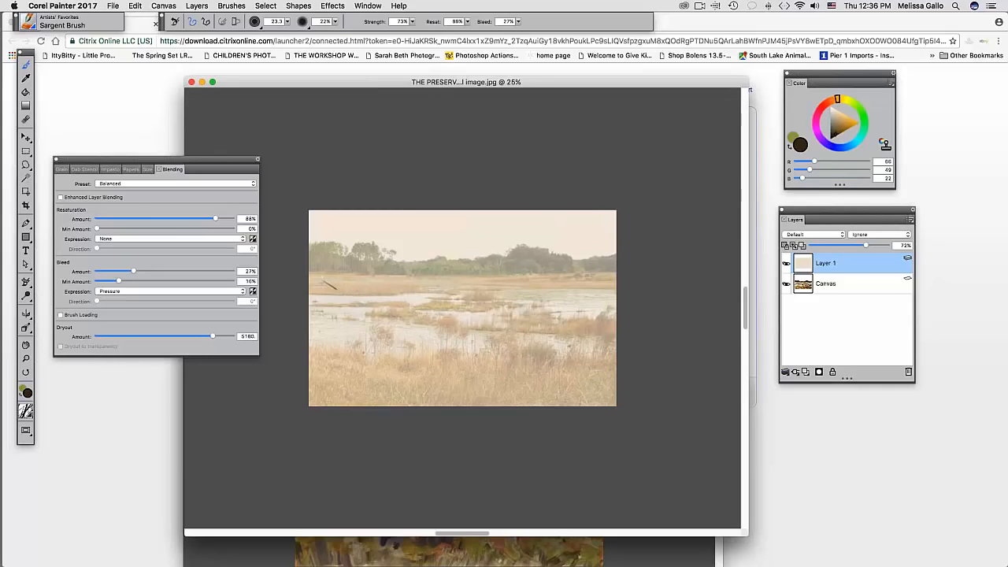
drag(320, 276, 348, 274)
- Set the Dab Stencil strength to 76% and minimum strength to 50%, and outline the treetops from the left edge to past the middle
click(87, 170)
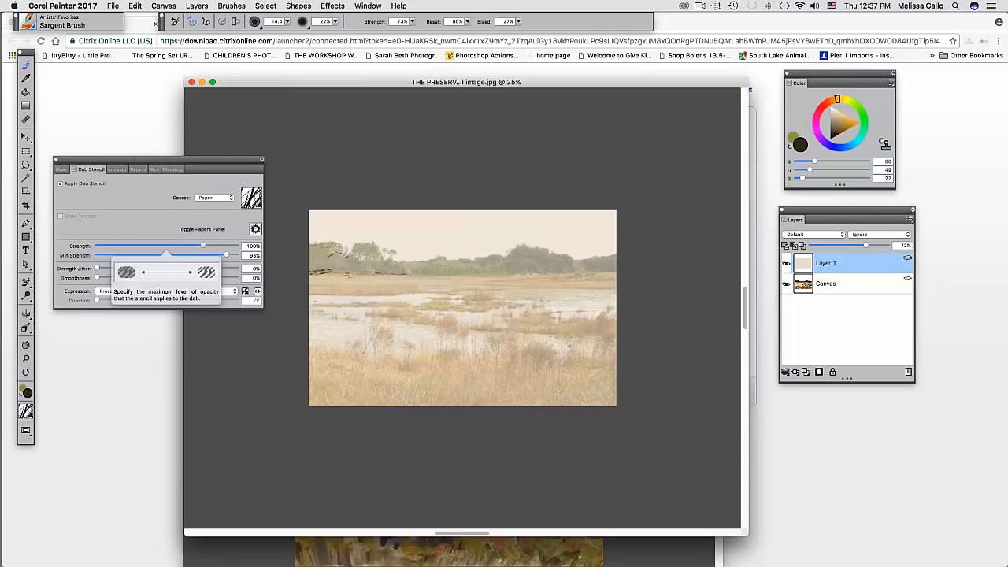
click(171, 255)
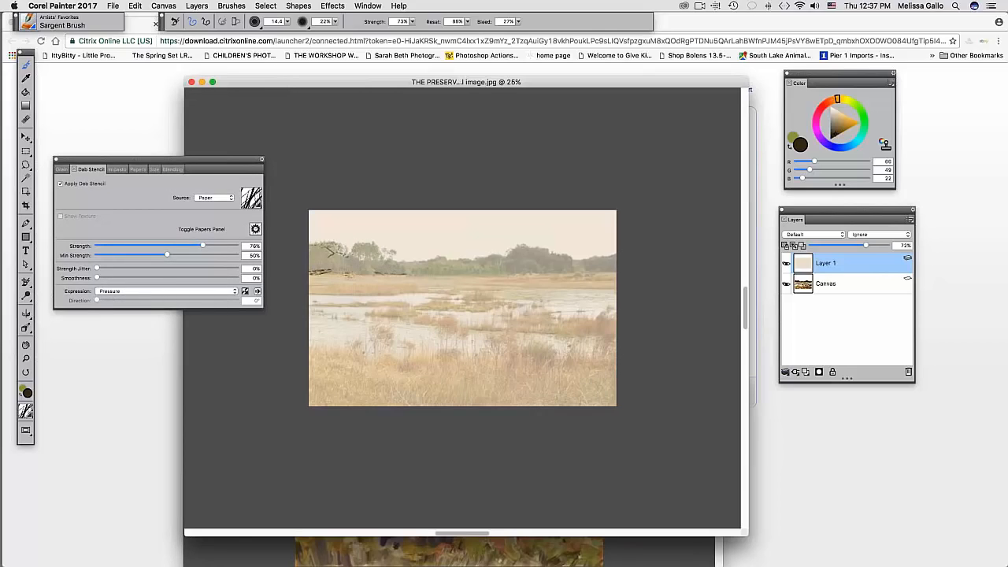
mouse_move(325, 249)
mouse_down()
mouse_move(359, 262)
mouse_move(349, 252)
mouse_move(384, 252)
mouse_move(376, 245)
mouse_move(395, 262)
mouse_move(501, 266)
mouse_move(461, 263)
mouse_move(495, 271)
mouse_up()
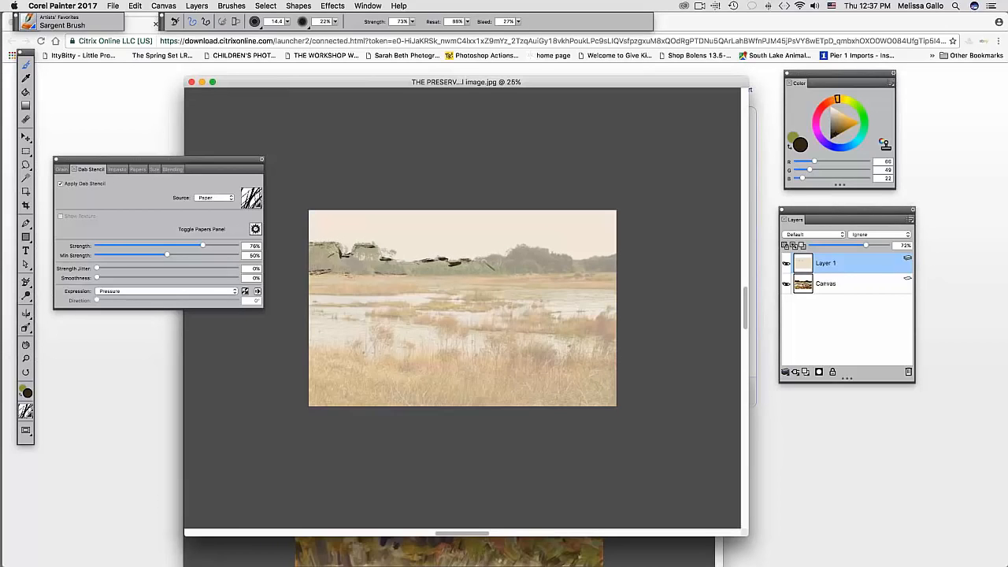
click(77, 6)
mouse_move(74, 36)
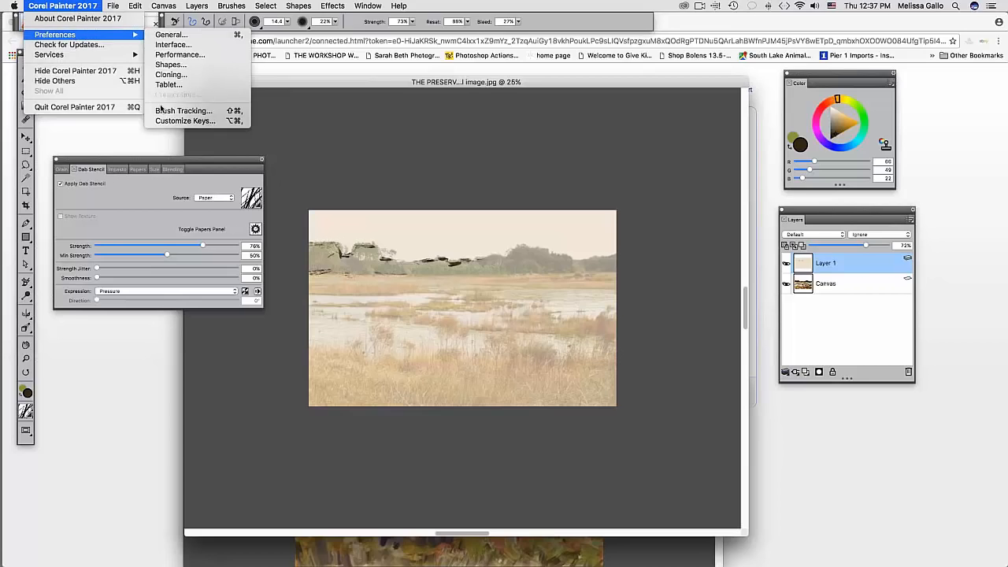
click(449, 259)
- Outline the remaining treetops to the photo's right edge and sketch the base of the tree line along the horizon
drag(491, 263, 519, 256)
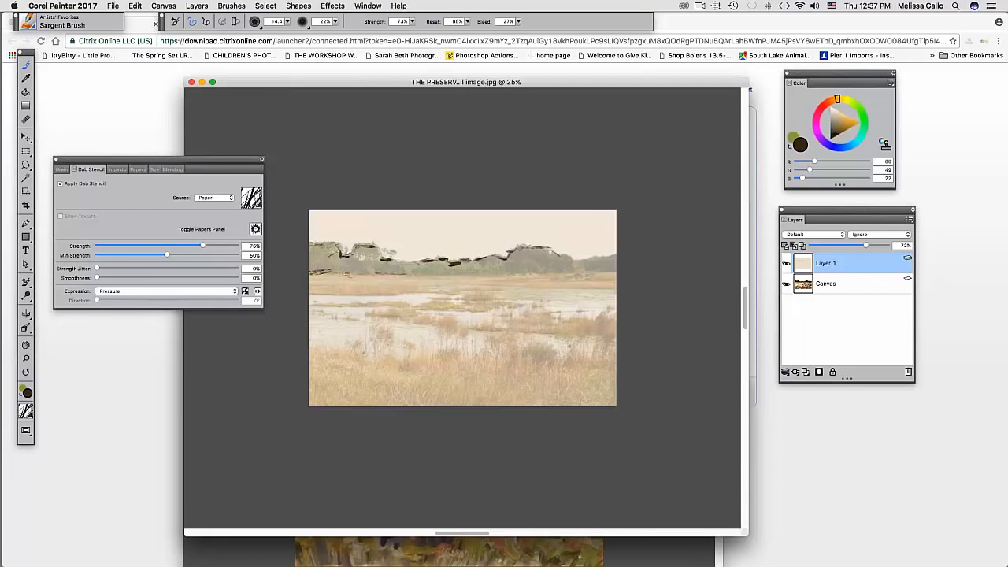
mouse_move(556, 253)
mouse_down()
mouse_move(592, 265)
mouse_move(617, 252)
mouse_up()
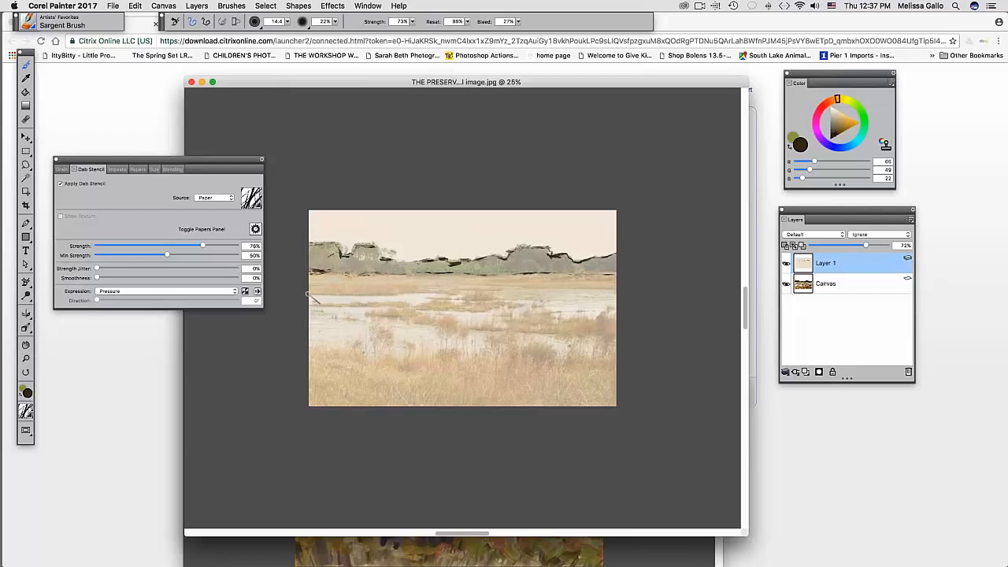
- Sketch the shorelines and grass islands across the middle of the marsh in dark brown
drag(312, 293, 406, 296)
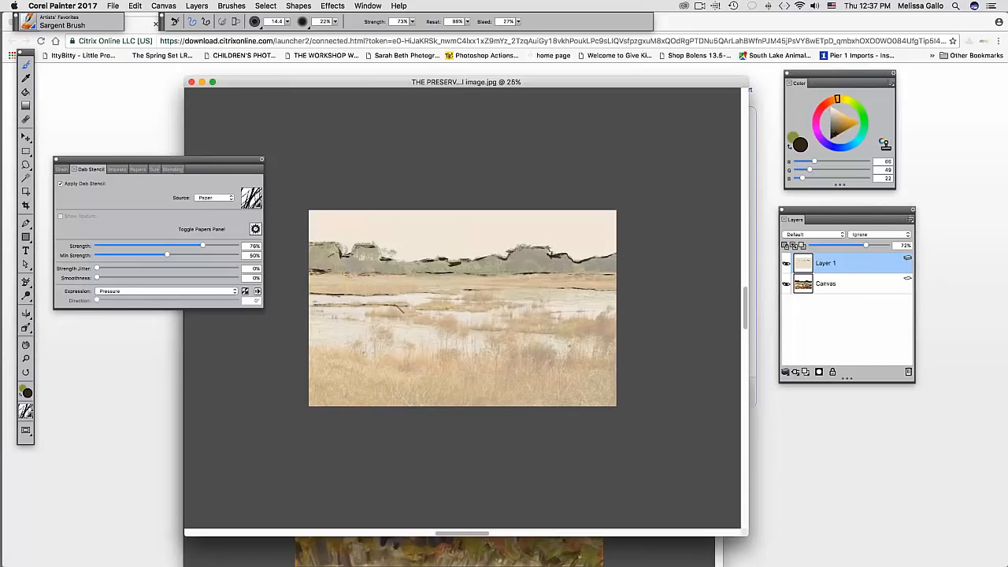
mouse_move(423, 312)
mouse_down()
mouse_move(534, 313)
mouse_move(473, 319)
mouse_up()
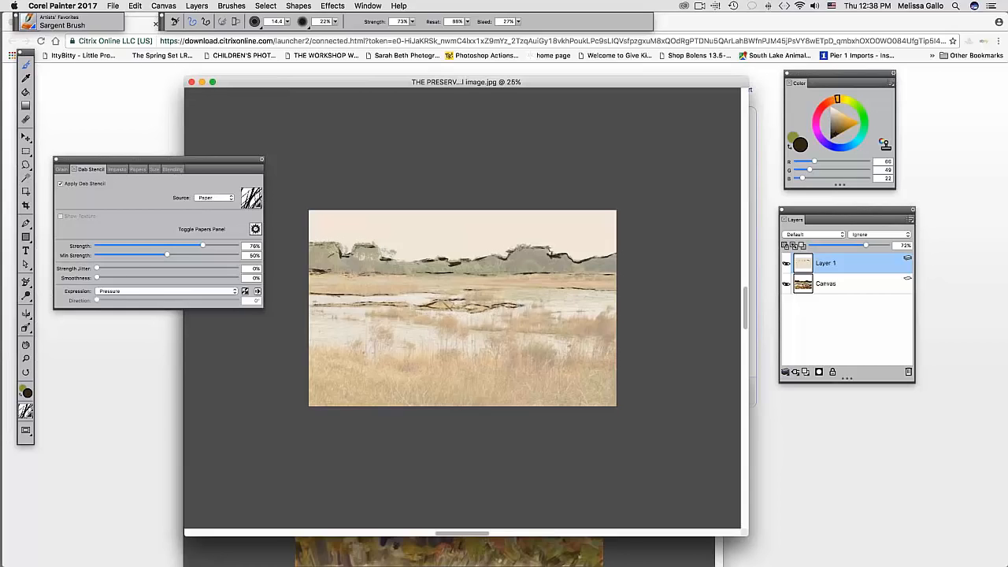
mouse_move(493, 307)
mouse_down()
mouse_move(473, 296)
mouse_move(504, 304)
mouse_move(465, 303)
mouse_up()
mouse_move(396, 312)
mouse_down()
mouse_move(452, 329)
mouse_move(559, 334)
mouse_move(533, 323)
mouse_move(537, 312)
mouse_move(570, 326)
mouse_move(609, 313)
mouse_move(616, 334)
mouse_up()
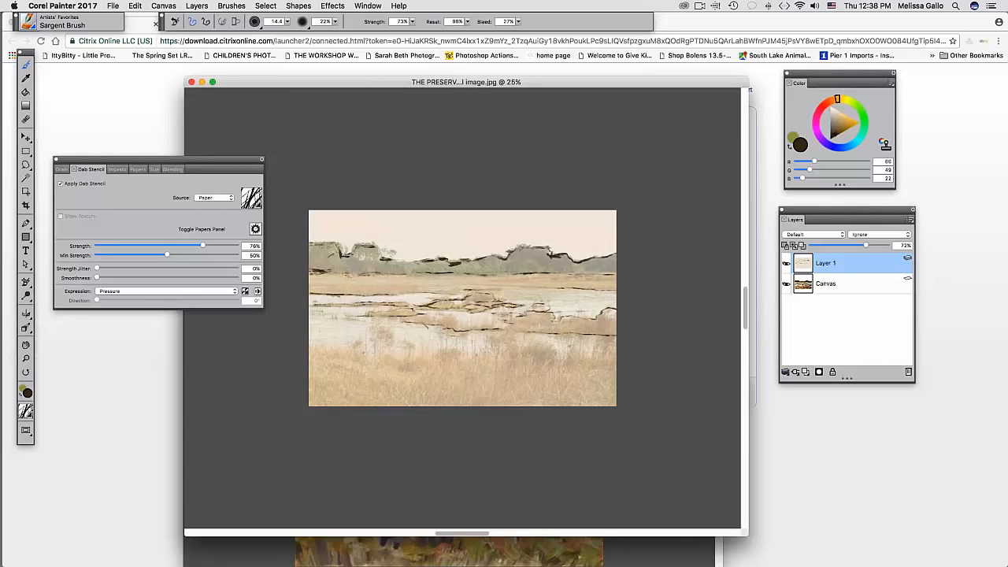
drag(418, 317, 509, 325)
- Sketch the foreground grass edge and its bush shapes, and add a few more lines to the grass islands in the middle distance
mouse_move(315, 350)
mouse_down()
mouse_move(426, 370)
mouse_move(457, 352)
mouse_move(481, 370)
mouse_move(503, 350)
mouse_move(535, 344)
mouse_move(571, 363)
mouse_move(616, 363)
mouse_up()
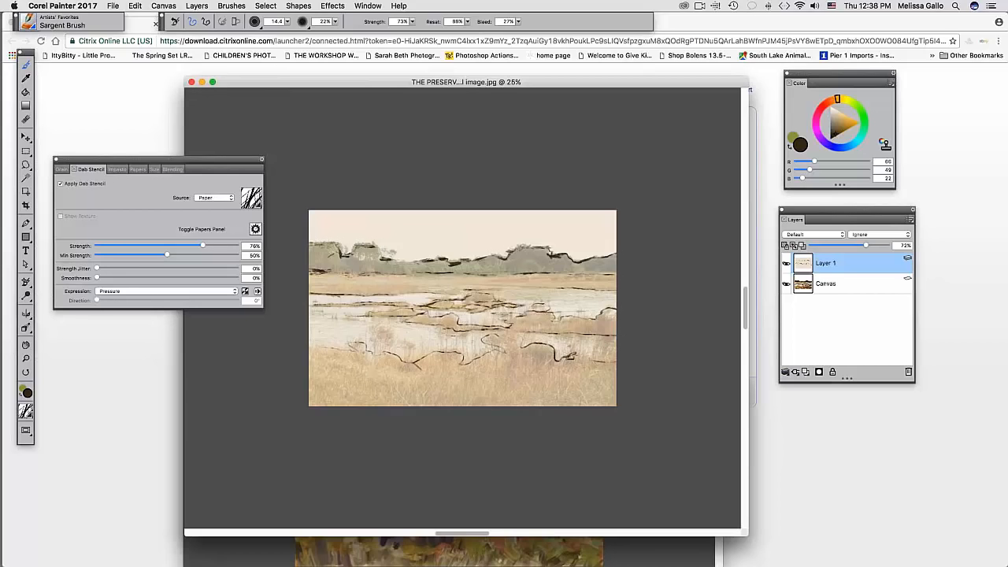
mouse_move(406, 361)
mouse_down()
mouse_move(471, 366)
mouse_move(312, 354)
mouse_up()
mouse_move(378, 355)
mouse_down()
mouse_move(372, 330)
mouse_move(403, 336)
mouse_move(403, 352)
mouse_move(389, 360)
mouse_move(370, 350)
mouse_move(399, 336)
mouse_up()
drag(435, 296, 449, 307)
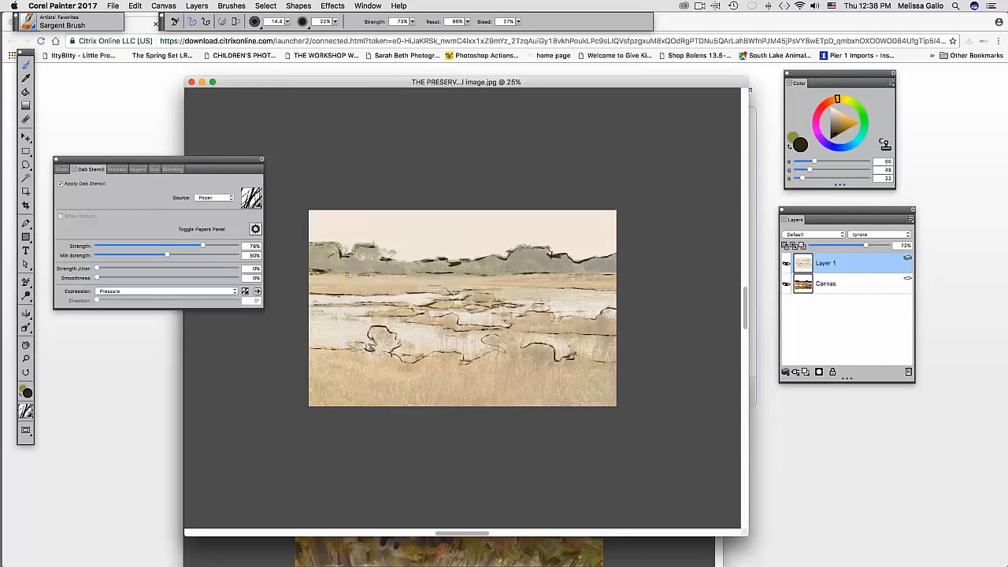
drag(513, 288, 521, 297)
- Hide the Canvas to check the sketch on its own, and show the Canvas again
click(786, 284)
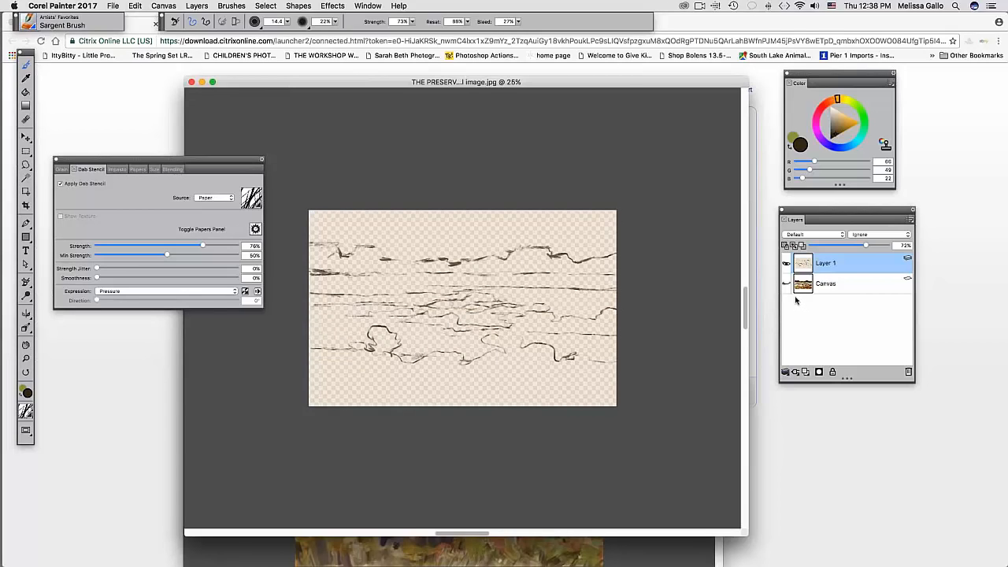
click(785, 283)
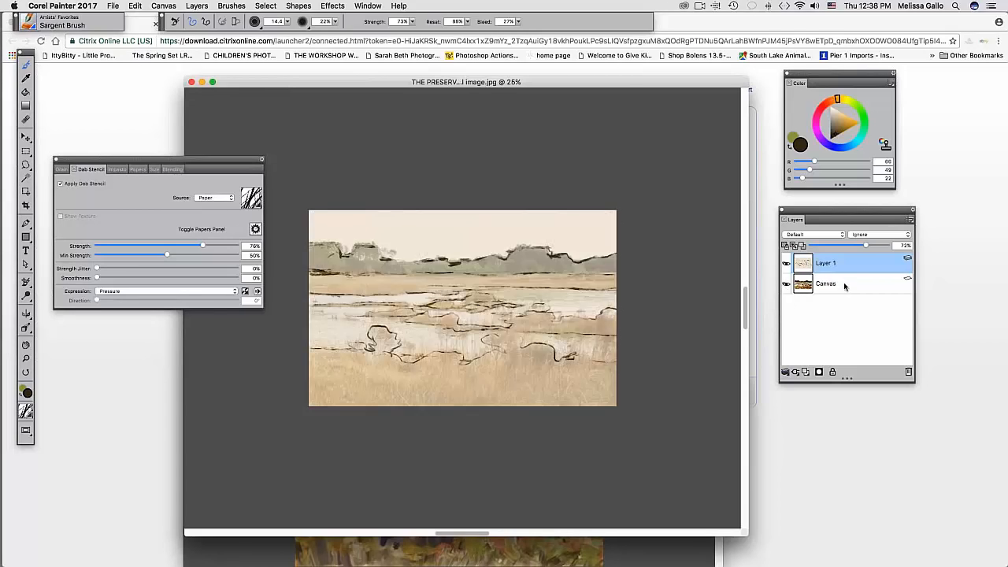
- Add a new layer directly above the Canvas and fill it with white using the Paint Bucket, deleting the extra empty layer
click(849, 285)
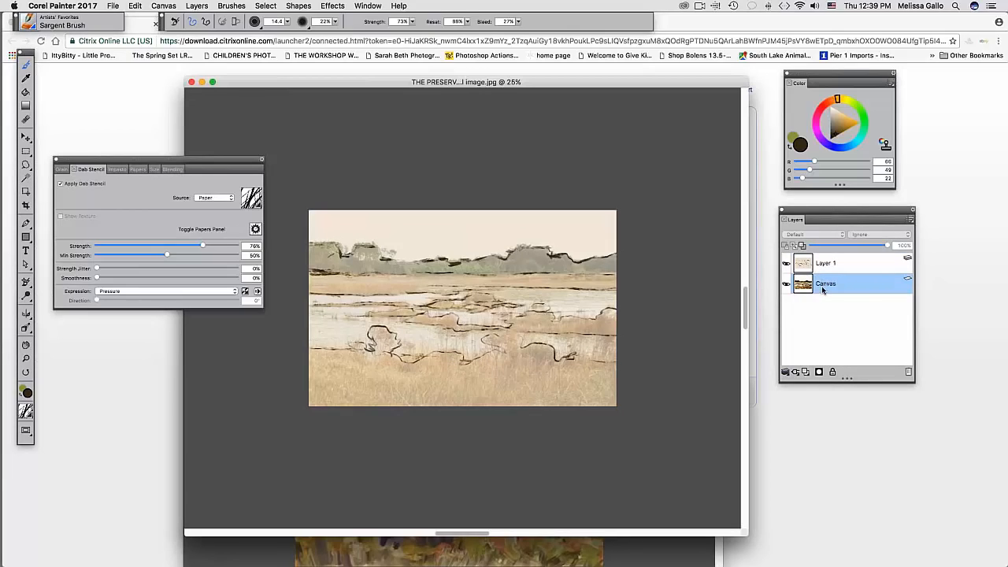
click(805, 372)
drag(837, 130, 816, 113)
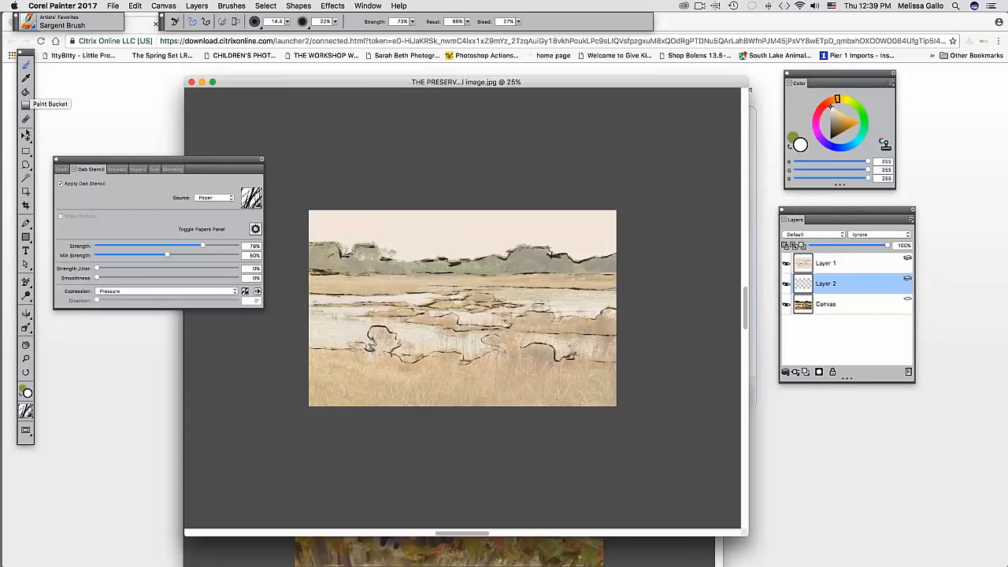
click(25, 140)
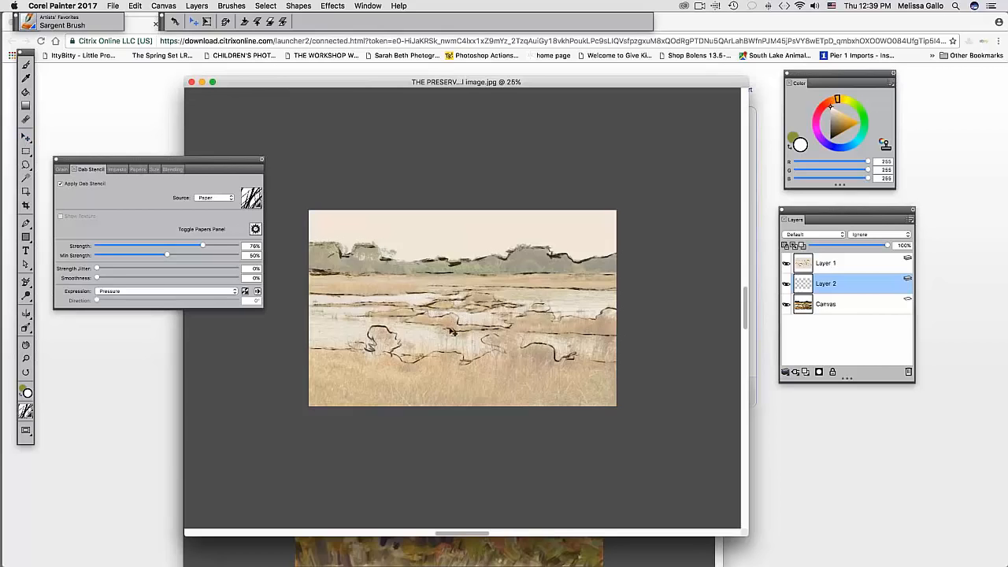
key(super+shift+n)
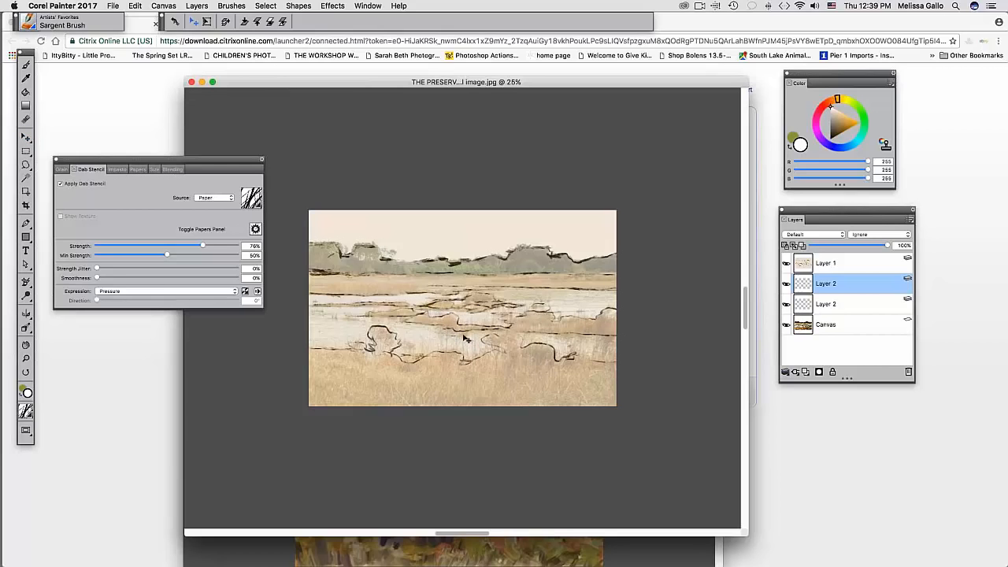
click(909, 372)
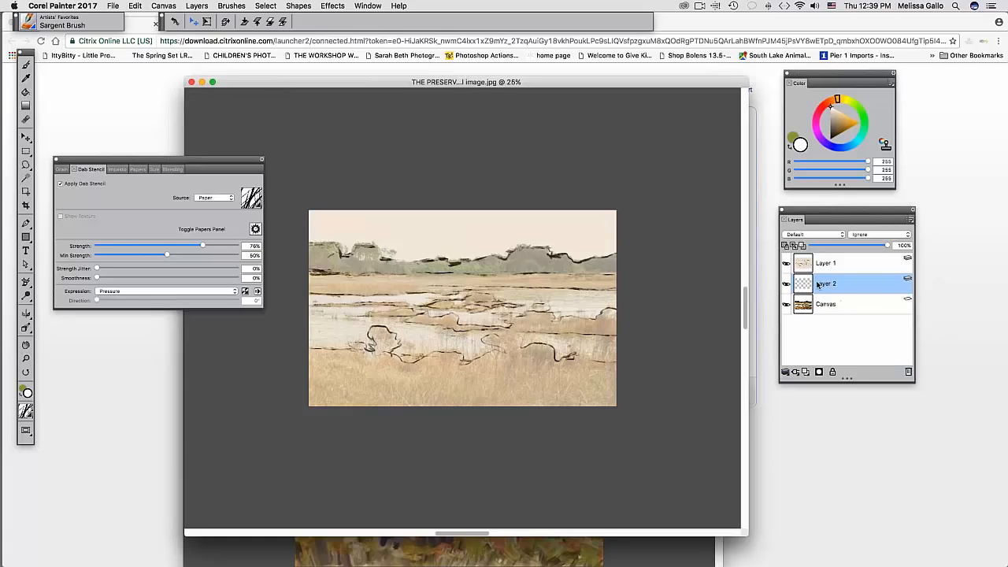
click(25, 93)
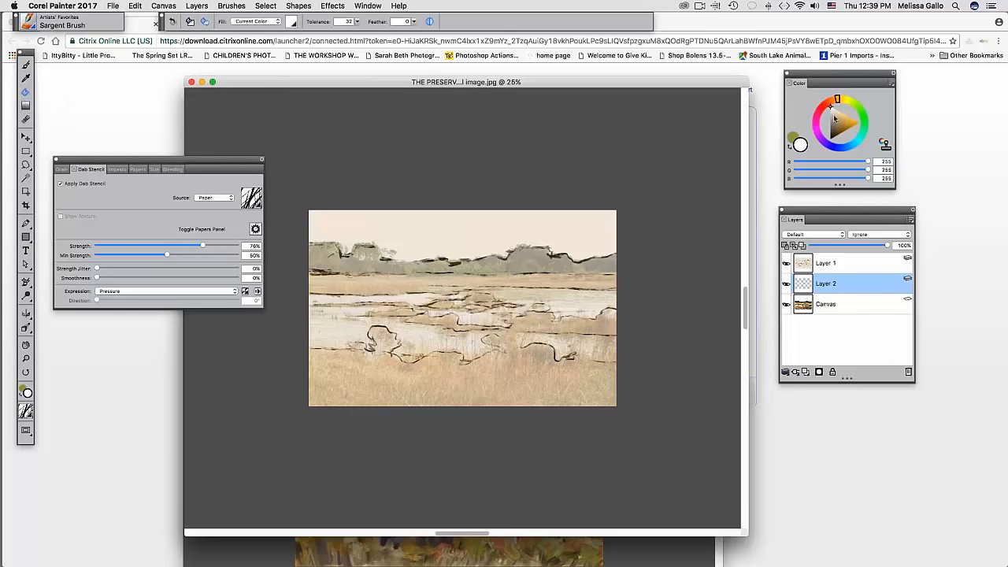
click(467, 336)
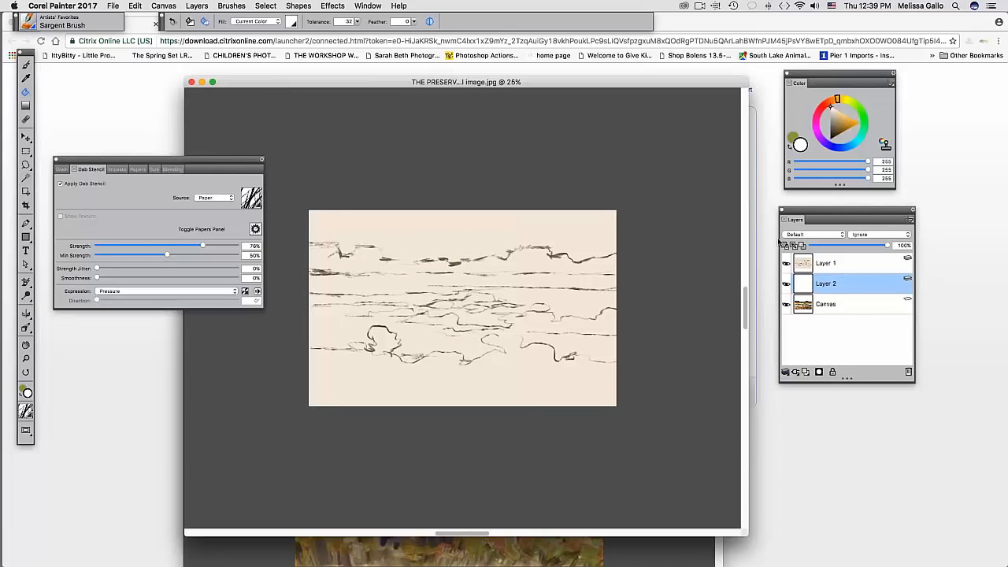
mouse_move(552, 81)
mouse_down()
mouse_move(536, 81)
mouse_move(563, 85)
mouse_up()
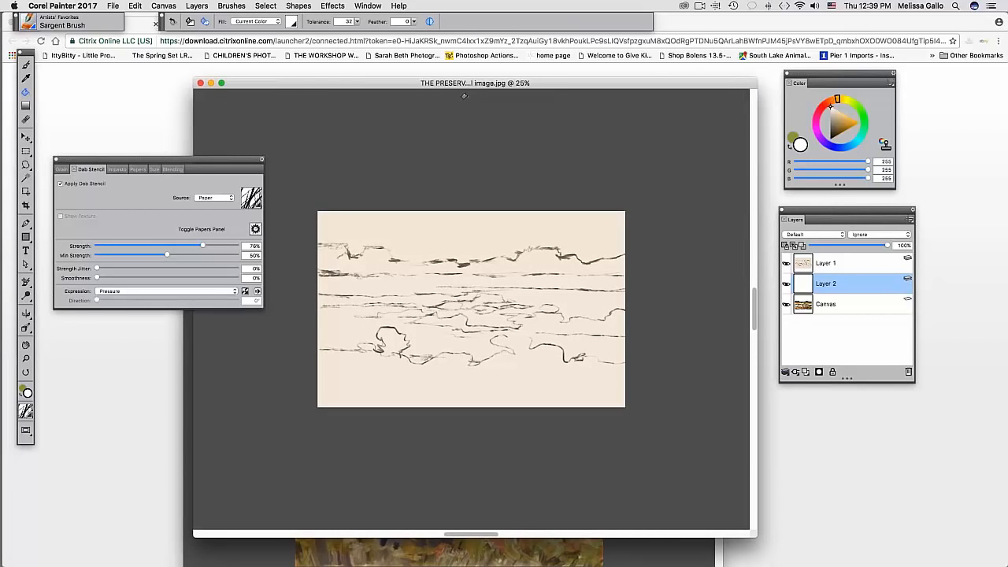
drag(566, 86, 574, 85)
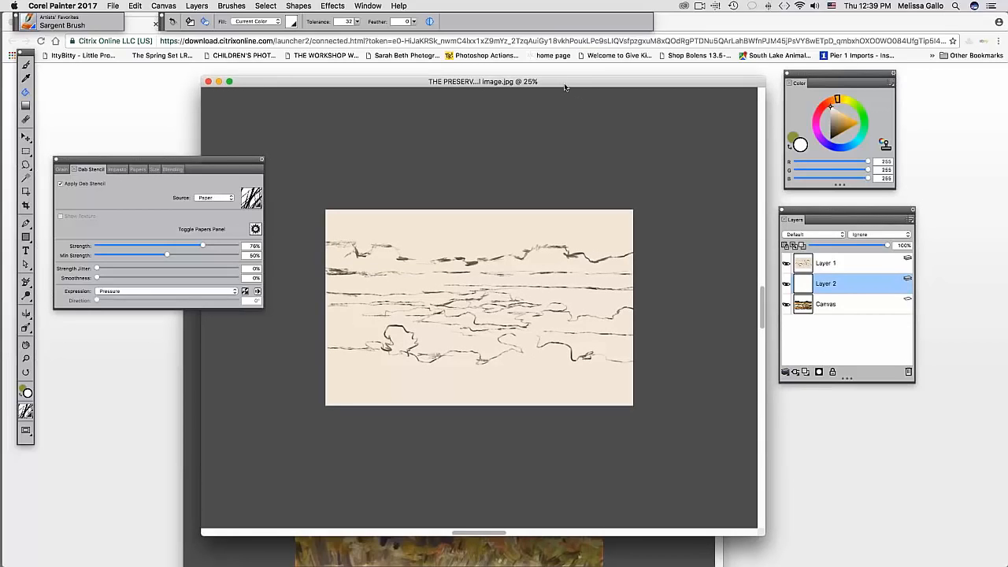
drag(564, 86, 560, 97)
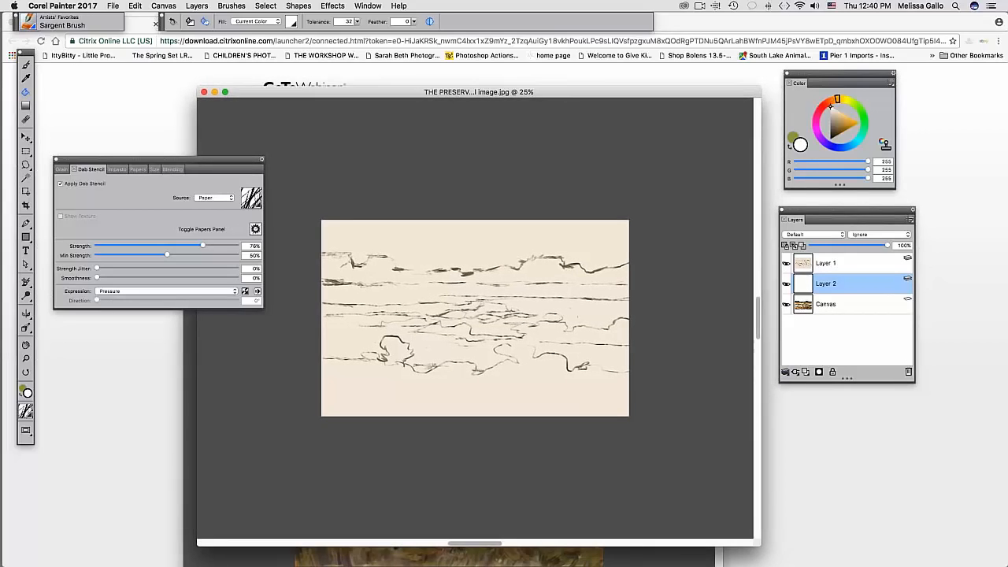
- Save the image as THE PRESERVE PAINTING AND SKETCH in Painter RIFF format in the COREL PAINTER TUTORIALS folder
click(113, 6)
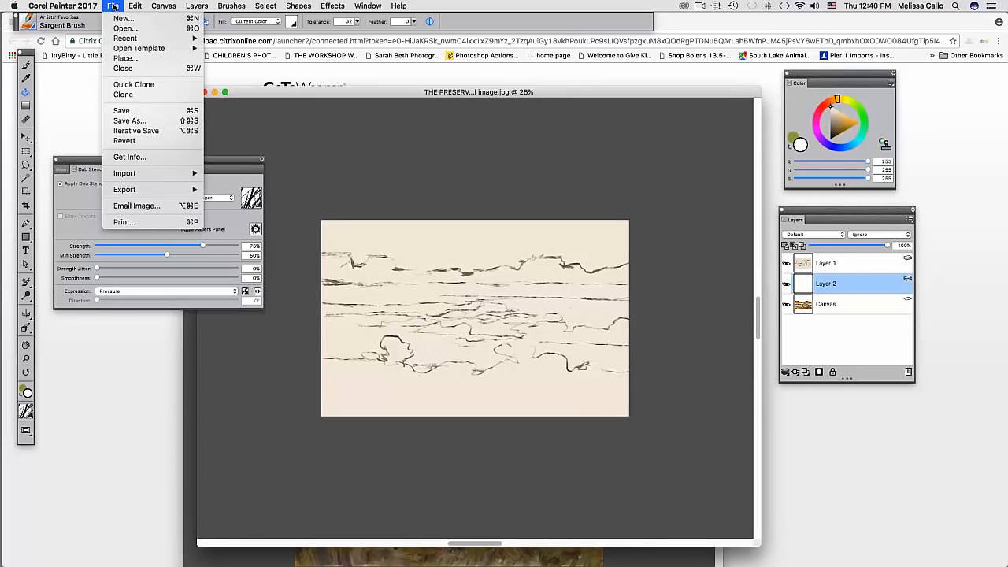
click(126, 120)
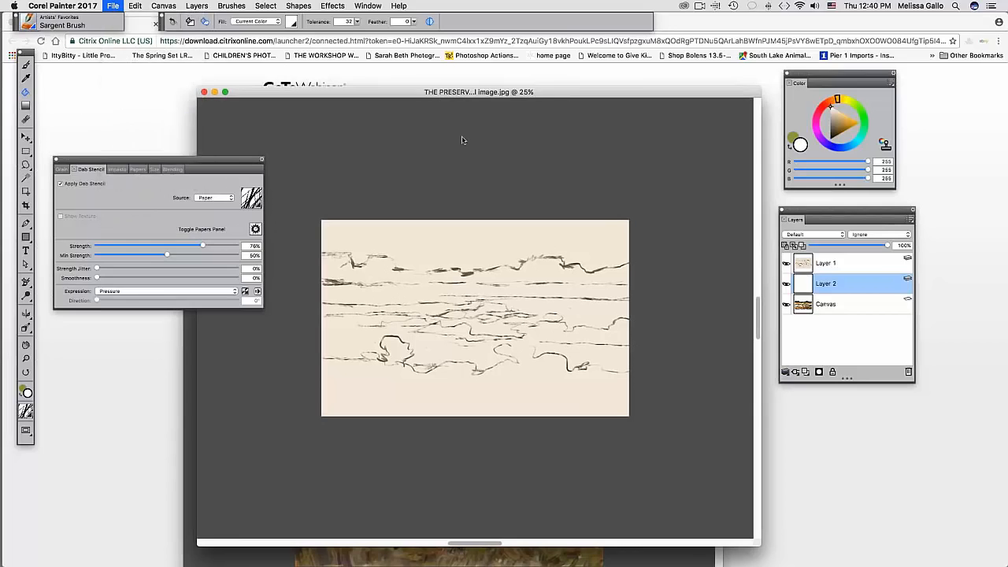
drag(539, 139, 494, 139)
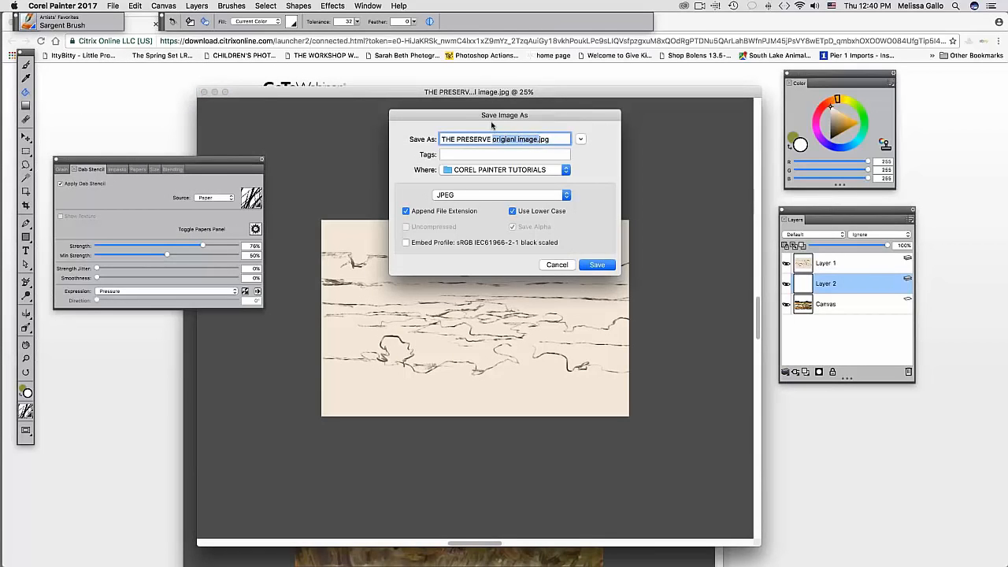
text(PAINTING AND S)
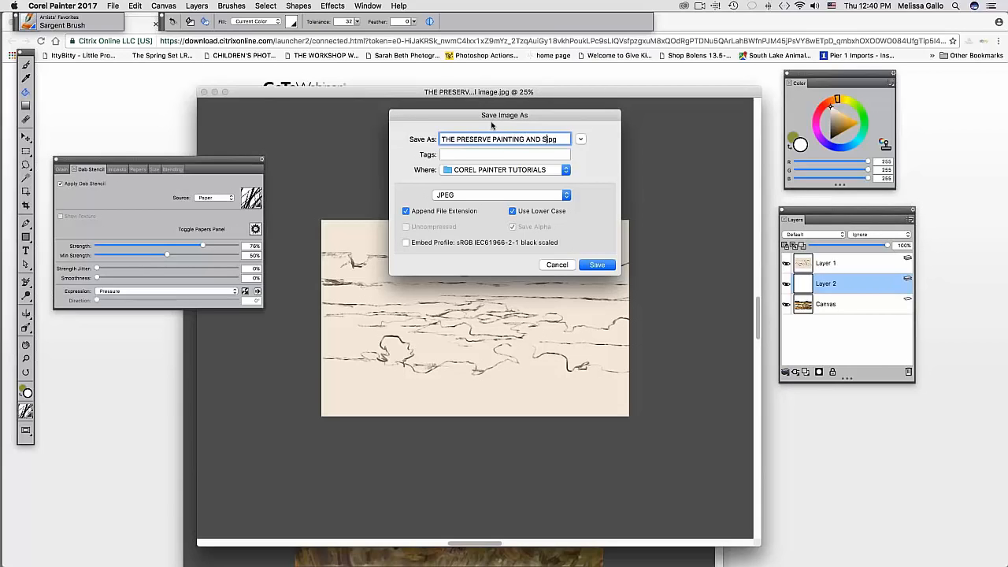
text(KEY)
key(BackSpace)
text(TCH)
click(566, 196)
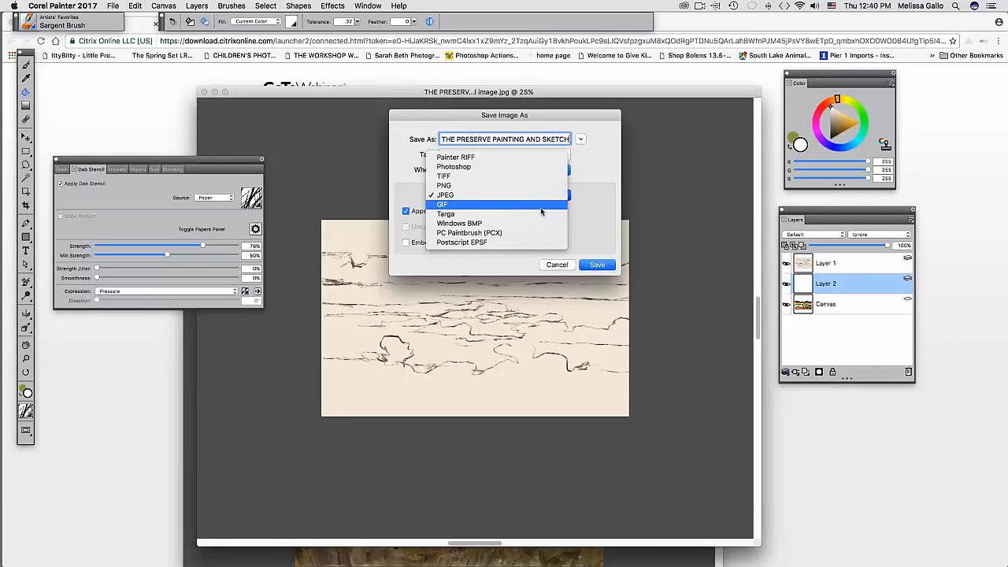
click(491, 160)
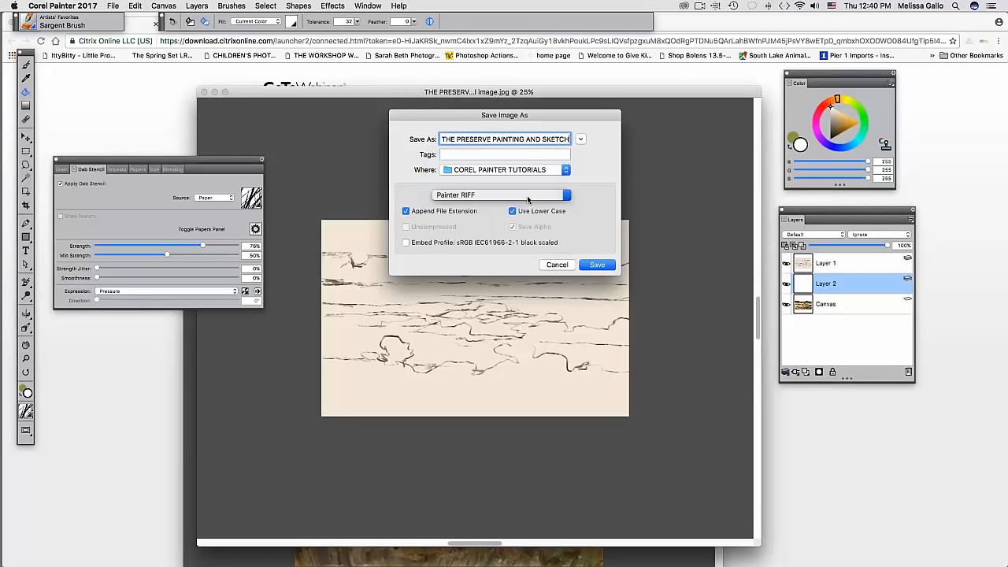
click(596, 266)
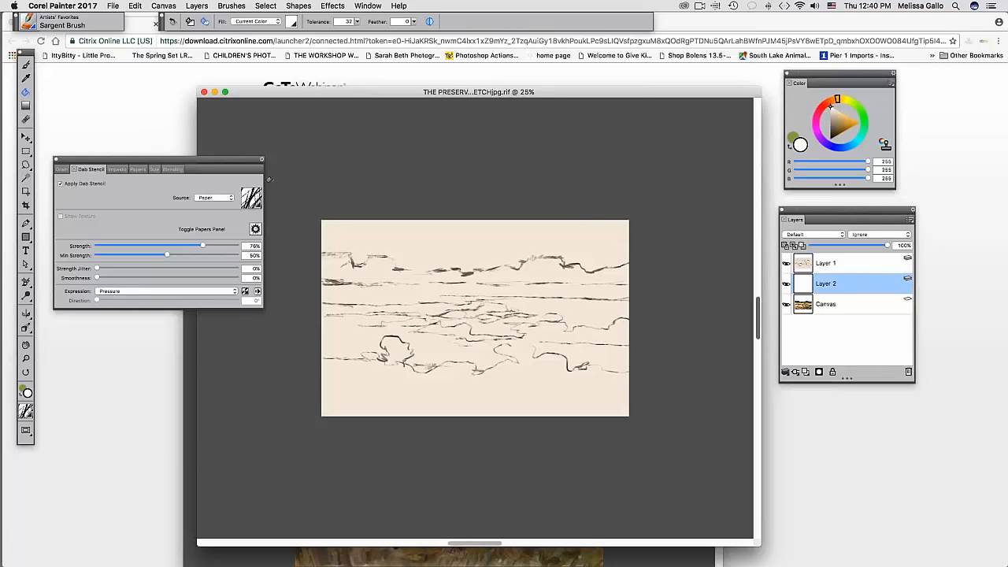
- Reopen the original reference photo from the recent files, zoom it out to 25%, and shrink its window
key(b)
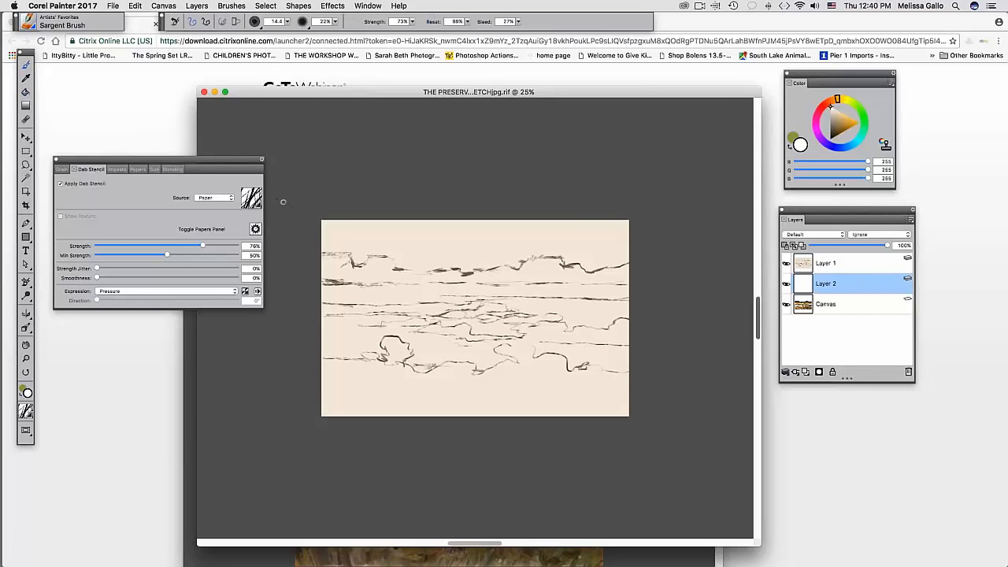
click(113, 6)
mouse_move(134, 40)
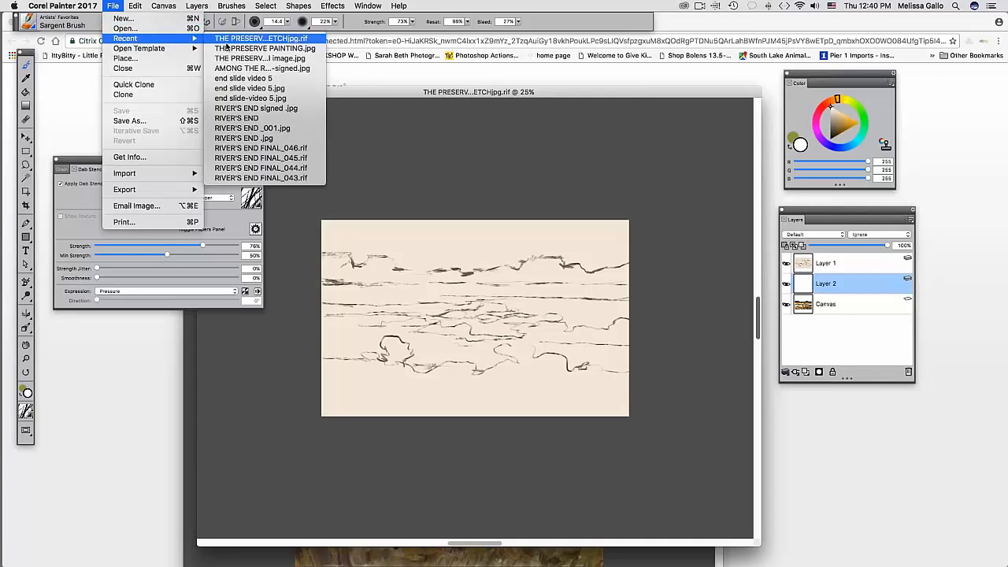
click(230, 58)
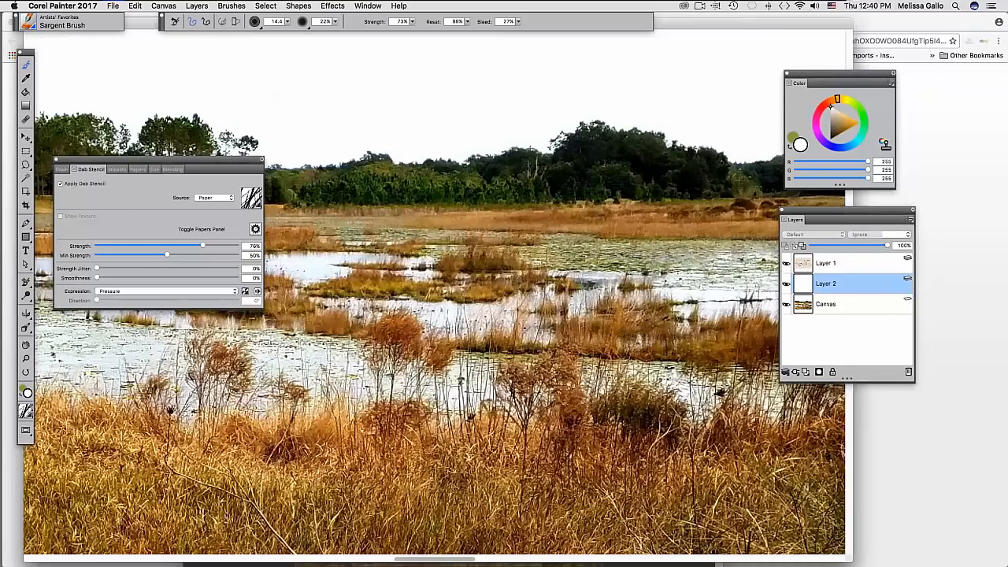
drag(218, 158, 351, 219)
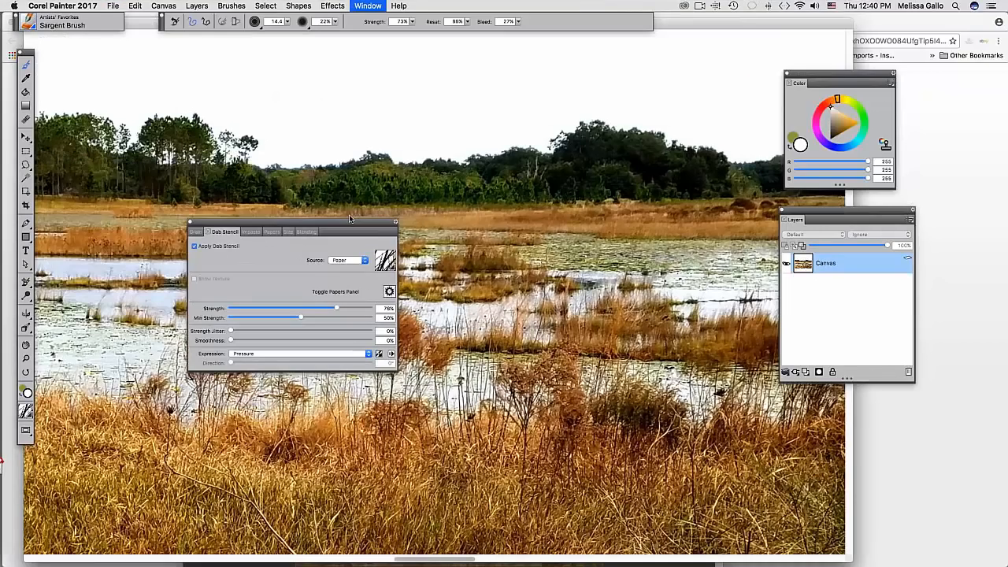
key(super+minus)
key(super+minus)
key(super+minus)
mouse_move(850, 561)
mouse_down()
mouse_move(641, 428)
mouse_move(419, 335)
mouse_up()
- Place the sketch window beside the reference photo, with the Dab Stencil panel below the Layers panel and the toolbox at the screen edge
drag(363, 262, 427, 304)
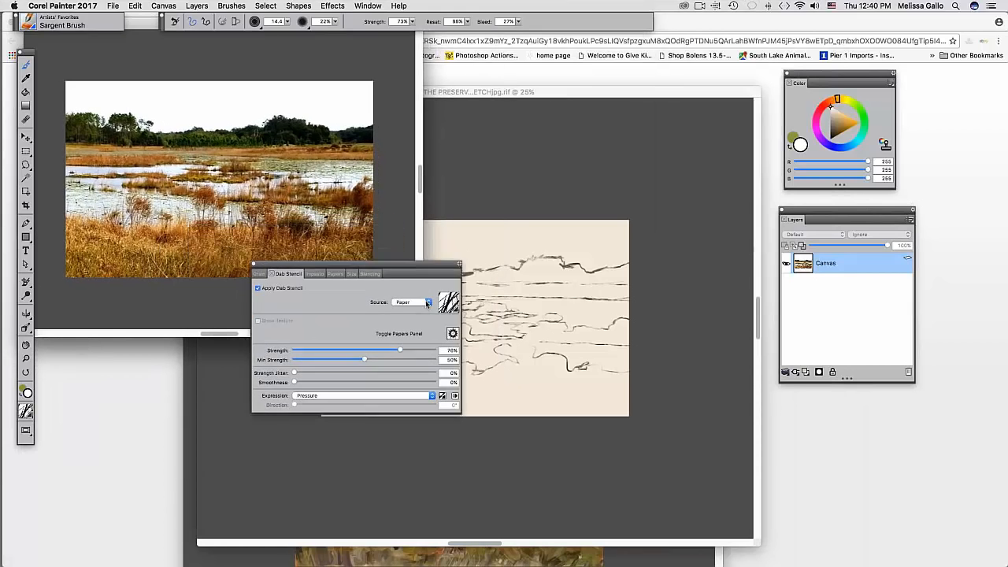
mouse_move(427, 266)
mouse_down()
mouse_move(930, 418)
mouse_move(952, 416)
mouse_move(951, 406)
mouse_up()
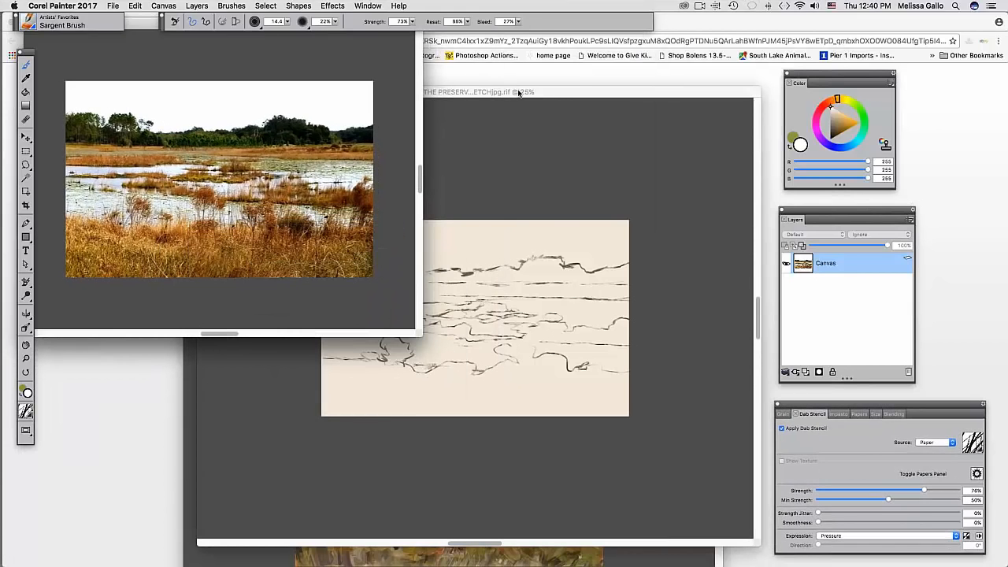
drag(518, 93, 572, 113)
click(190, 315)
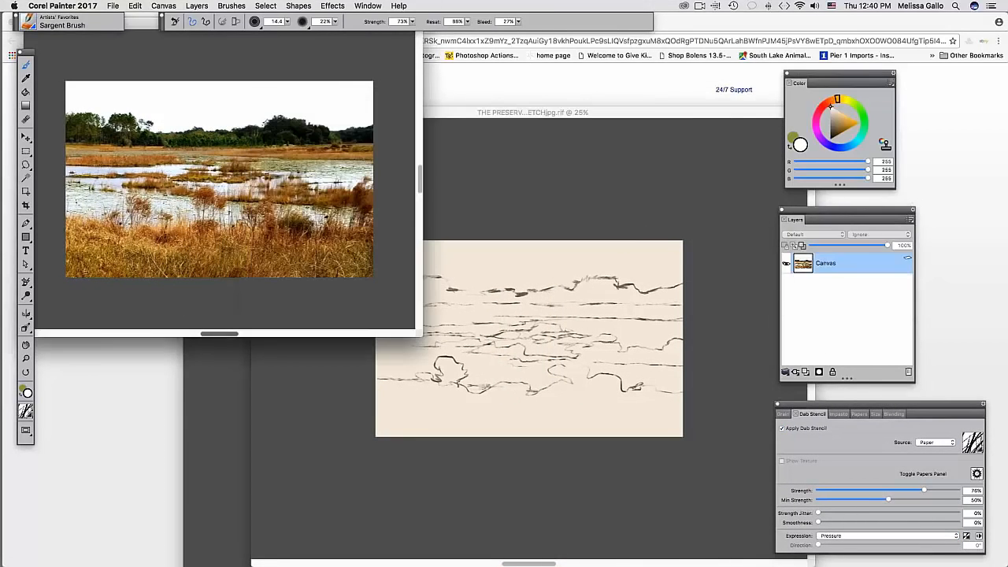
mouse_move(416, 336)
mouse_down()
mouse_move(373, 334)
mouse_move(332, 314)
mouse_up()
drag(387, 116, 467, 88)
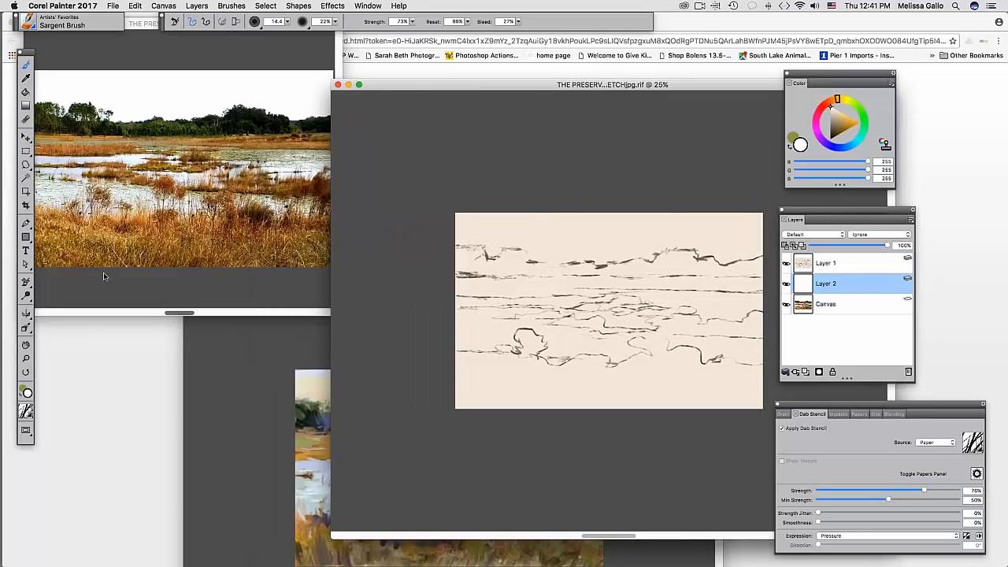
drag(28, 52, 13, 37)
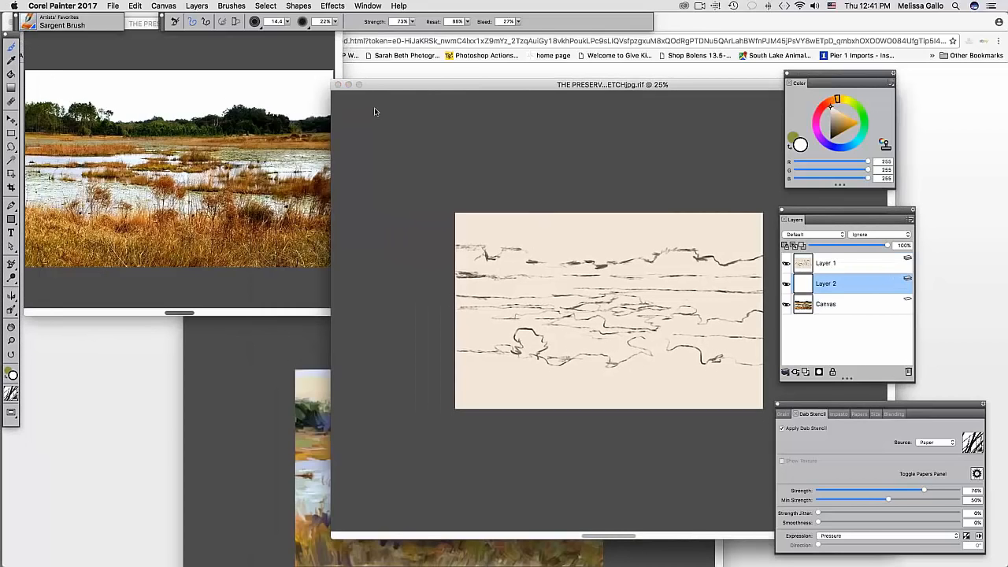
mouse_move(385, 89)
mouse_down()
mouse_move(391, 107)
mouse_move(329, 111)
mouse_move(413, 112)
mouse_up()
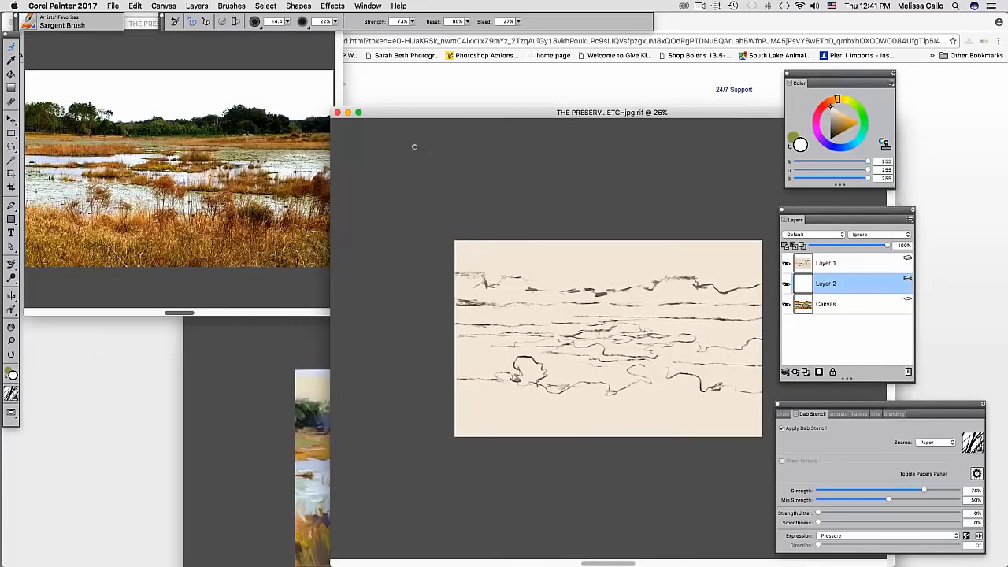
- Bring THE PRESERVE PAINTING.jpg forward in an enlarged window and compare its colors and tree line with the reference photo
click(246, 367)
mouse_move(373, 256)
mouse_down()
mouse_move(394, 212)
mouse_move(408, 83)
mouse_move(394, 66)
mouse_up()
drag(745, 519, 794, 566)
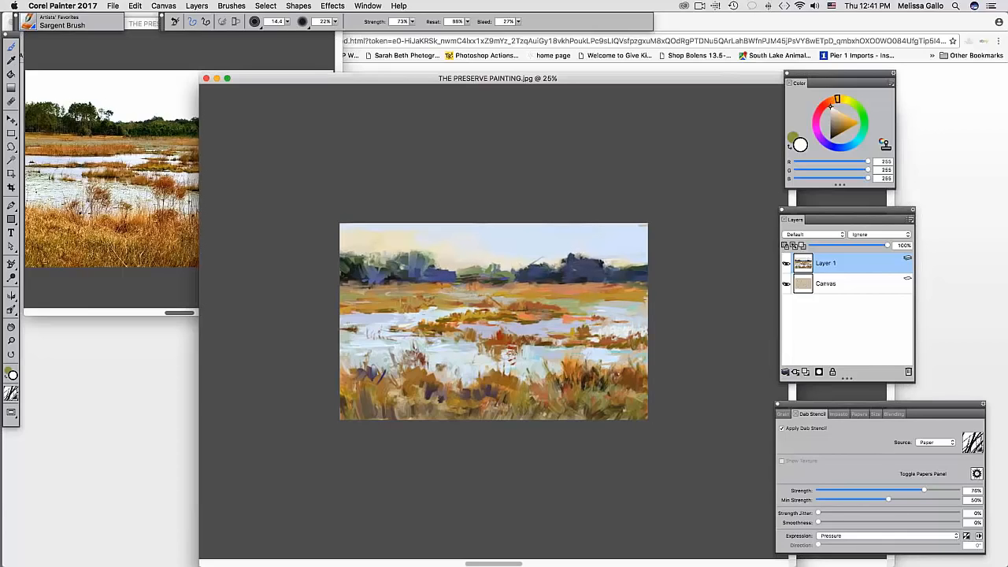
click(223, 51)
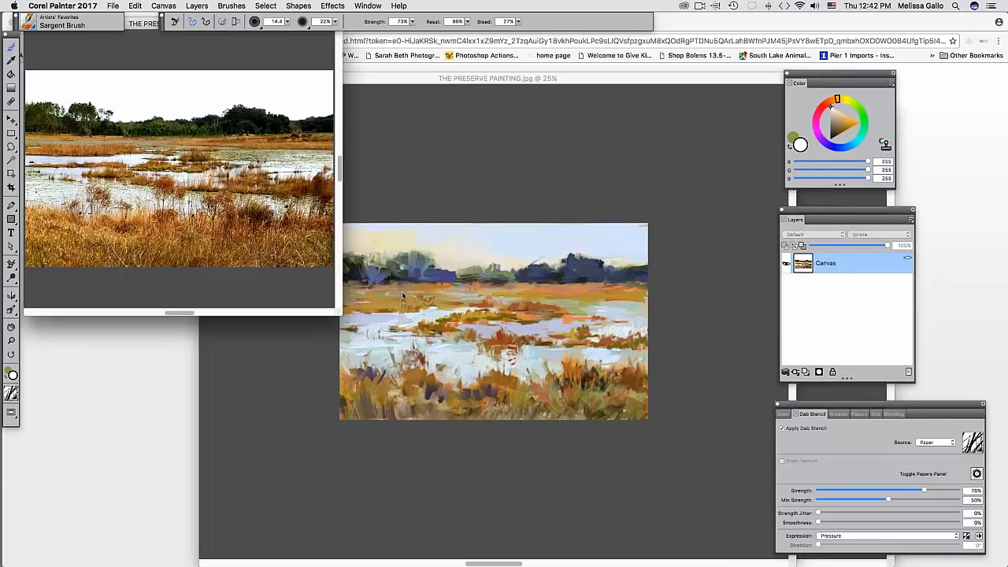
drag(422, 279, 436, 263)
click(588, 271)
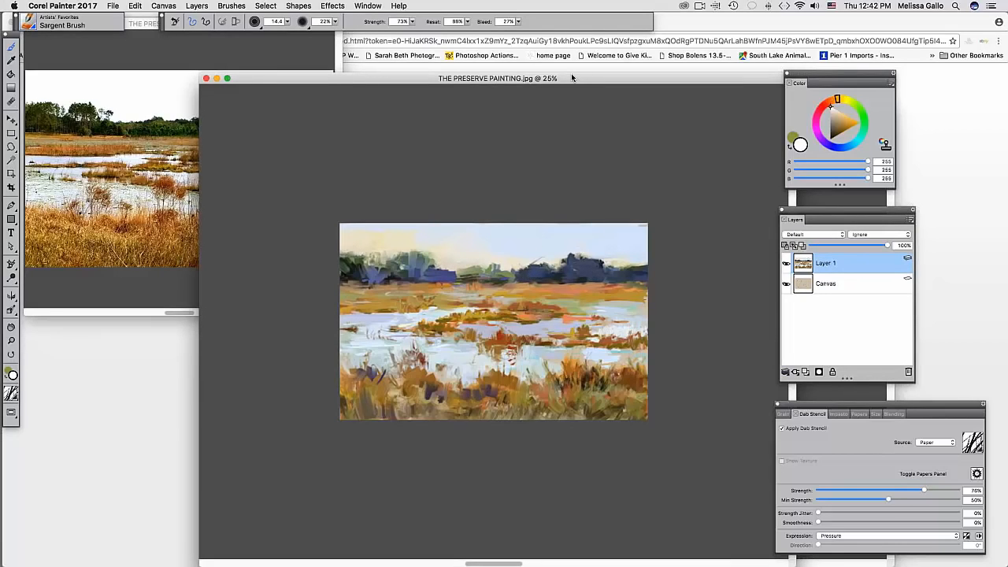
mouse_move(573, 78)
mouse_down()
mouse_move(529, 71)
mouse_move(525, 57)
mouse_up()
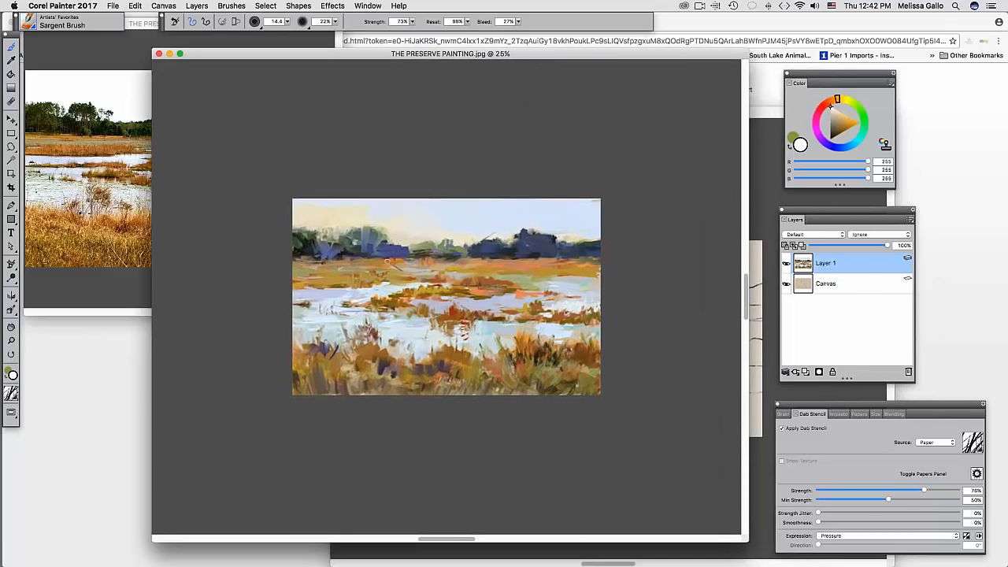
- Bring the reference photo to the front, place it over the finished painting, and enlarge its window to leave a margin around the image
click(126, 54)
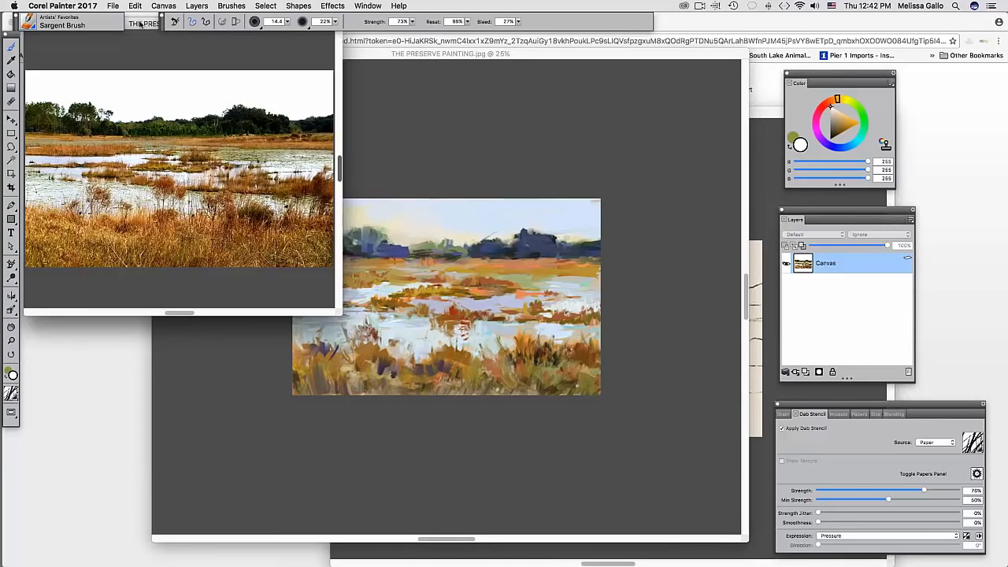
drag(142, 25, 428, 155)
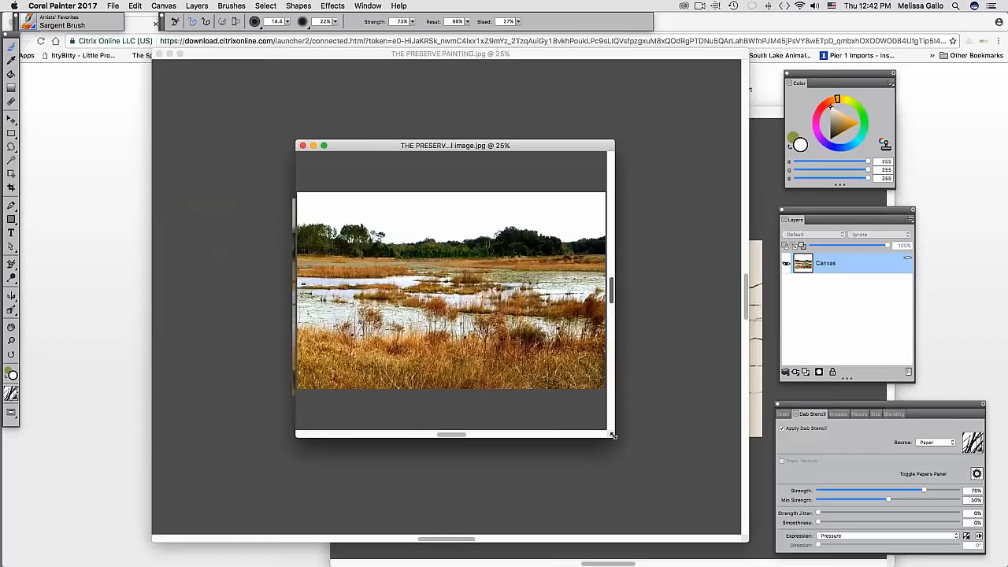
drag(613, 436, 706, 488)
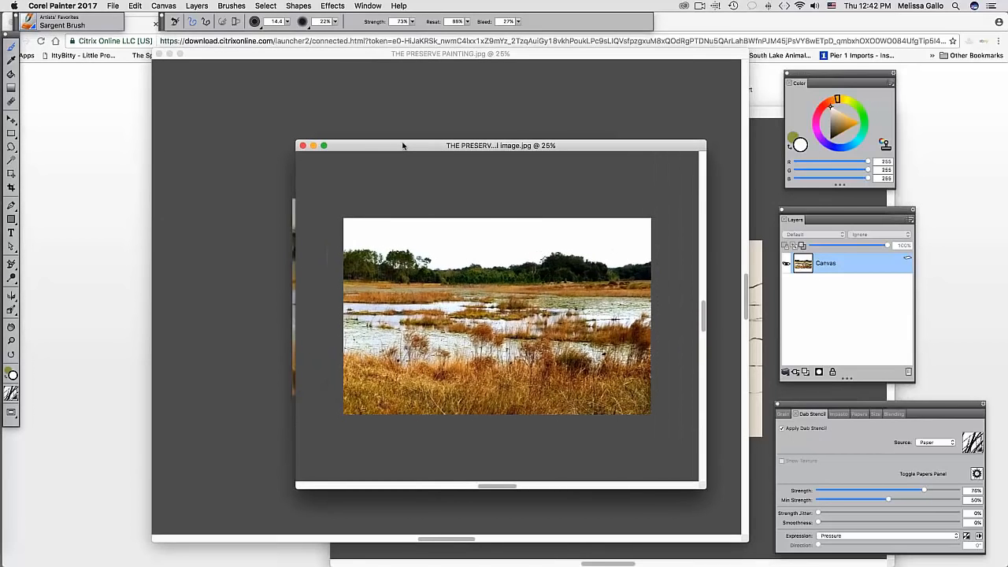
drag(403, 144, 335, 129)
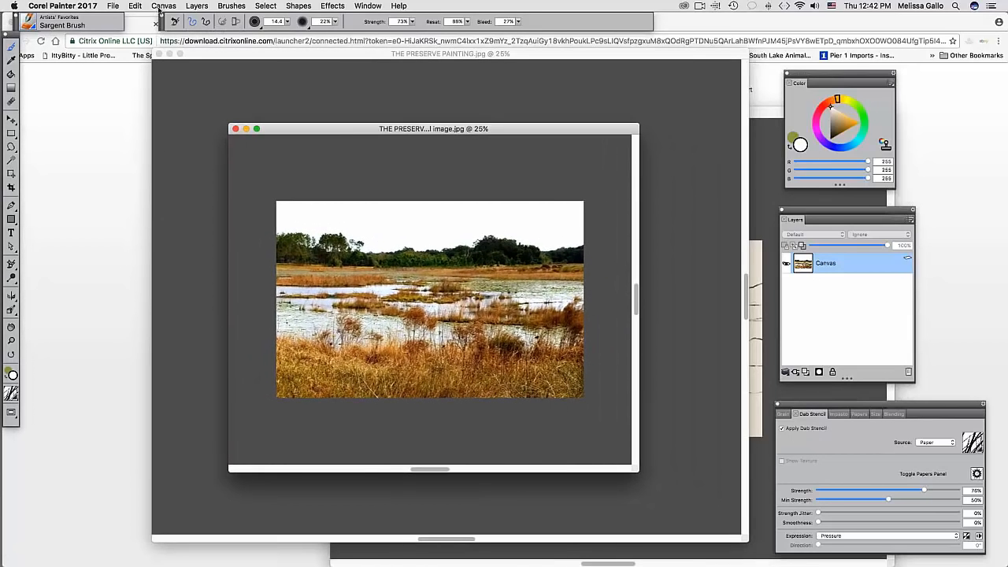
- Show the Layout Grid composition guide over the original reference photo
click(161, 6)
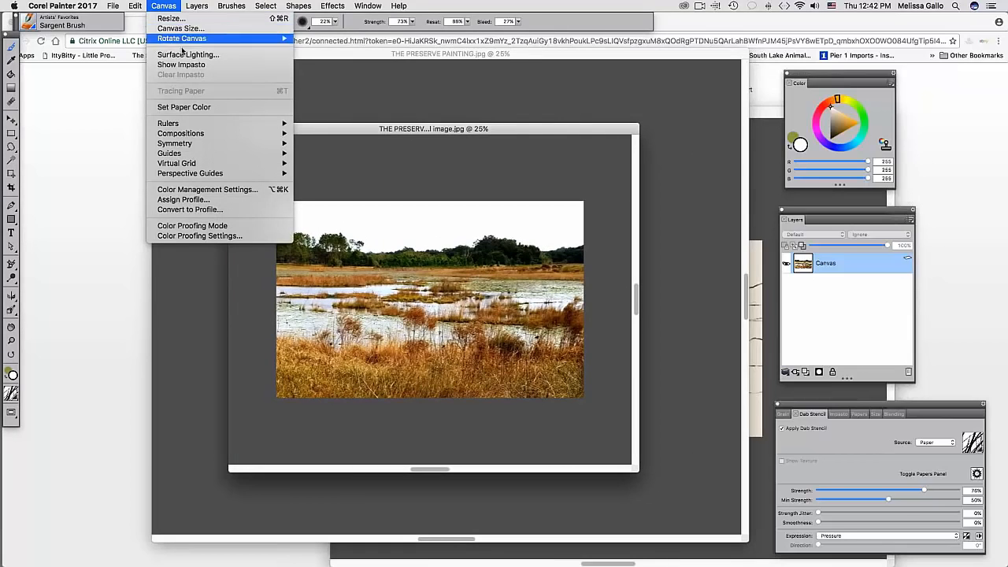
mouse_move(271, 134)
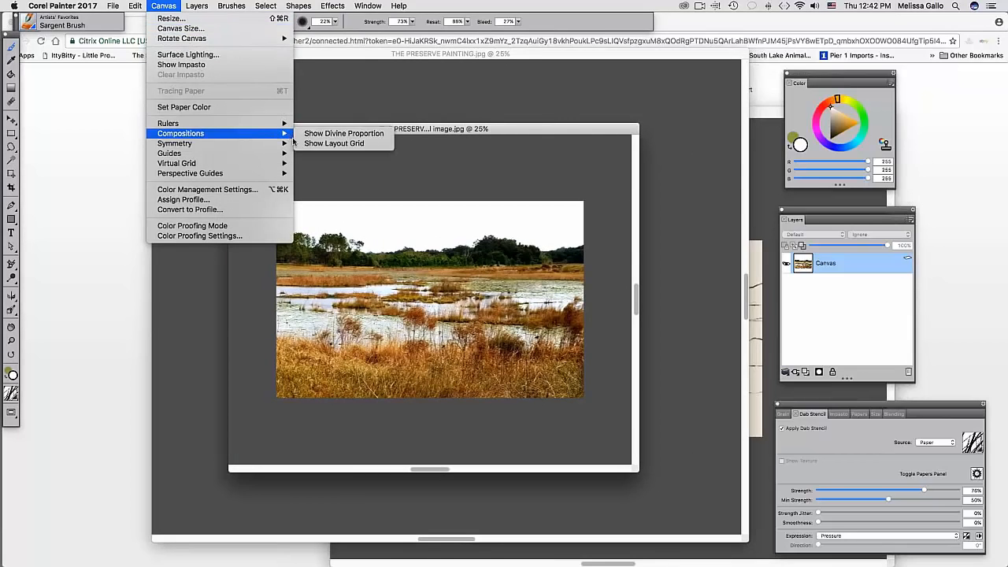
click(334, 144)
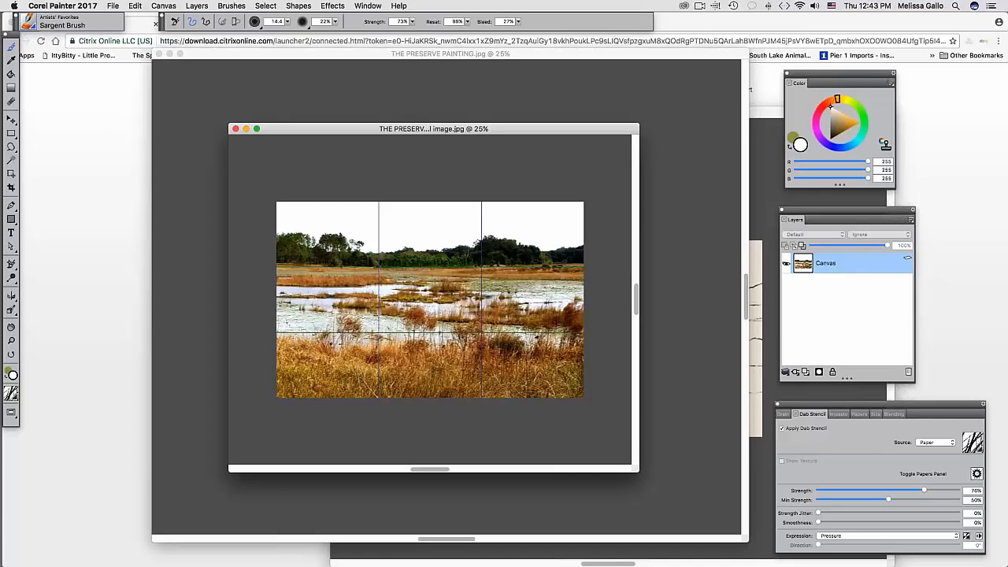
mouse_move(290, 130)
mouse_down()
mouse_move(304, 171)
mouse_move(283, 100)
mouse_move(274, 107)
mouse_move(292, 116)
mouse_move(292, 135)
mouse_up()
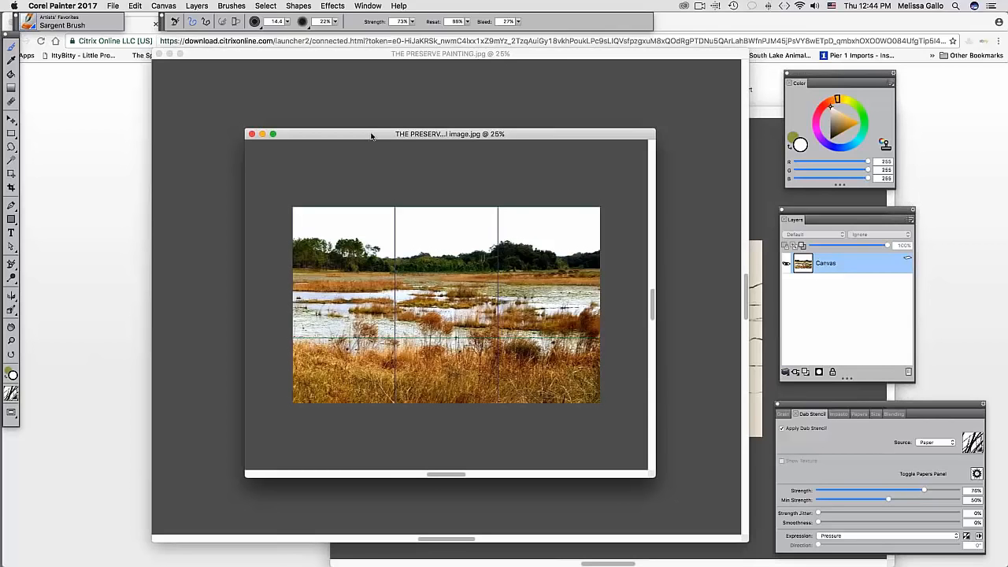
- Move the gridded reference photo off the finished painting to compare their compositions, and place it back over the painting
mouse_move(375, 134)
mouse_down()
mouse_move(377, 373)
mouse_move(407, 324)
mouse_move(522, 292)
mouse_move(763, 90)
mouse_move(651, 83)
mouse_move(690, 63)
mouse_move(787, 107)
mouse_move(772, 111)
mouse_up()
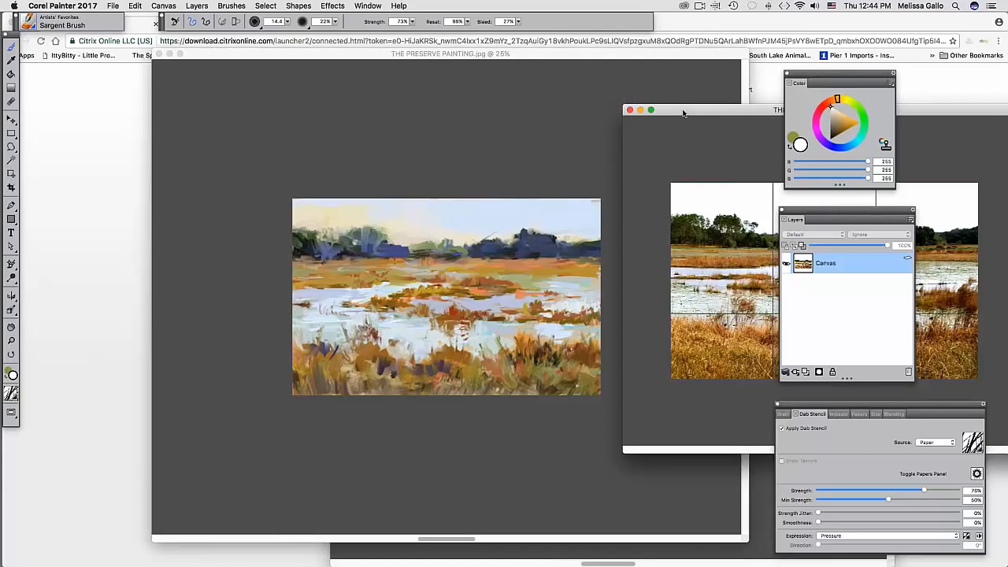
mouse_move(688, 110)
mouse_down()
mouse_move(548, 130)
mouse_move(284, 140)
mouse_move(241, 258)
mouse_up()
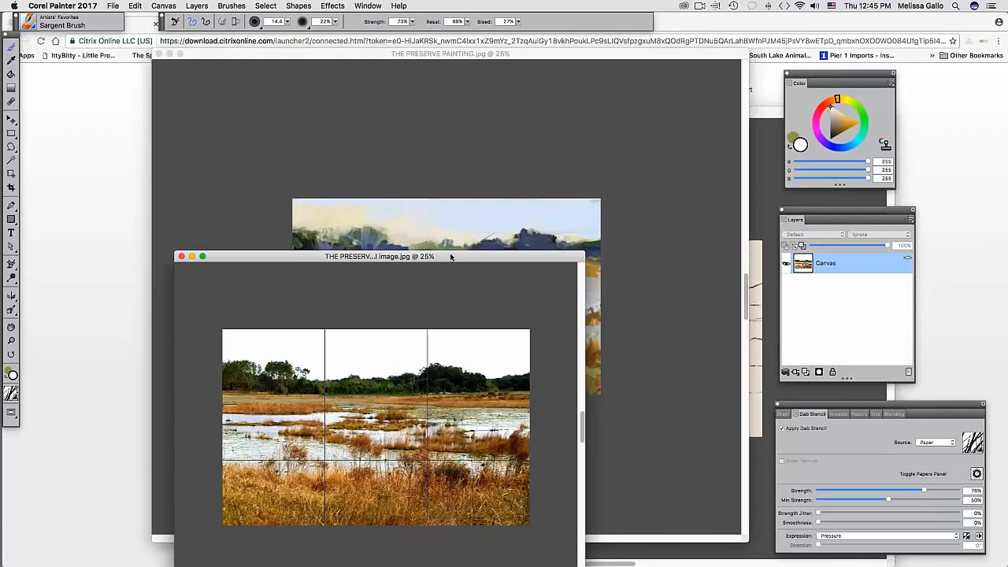
mouse_move(450, 256)
mouse_down()
mouse_move(509, 286)
mouse_move(865, 238)
mouse_move(880, 206)
mouse_move(882, 195)
mouse_move(834, 186)
mouse_move(549, 173)
mouse_move(520, 217)
mouse_move(515, 127)
mouse_up()
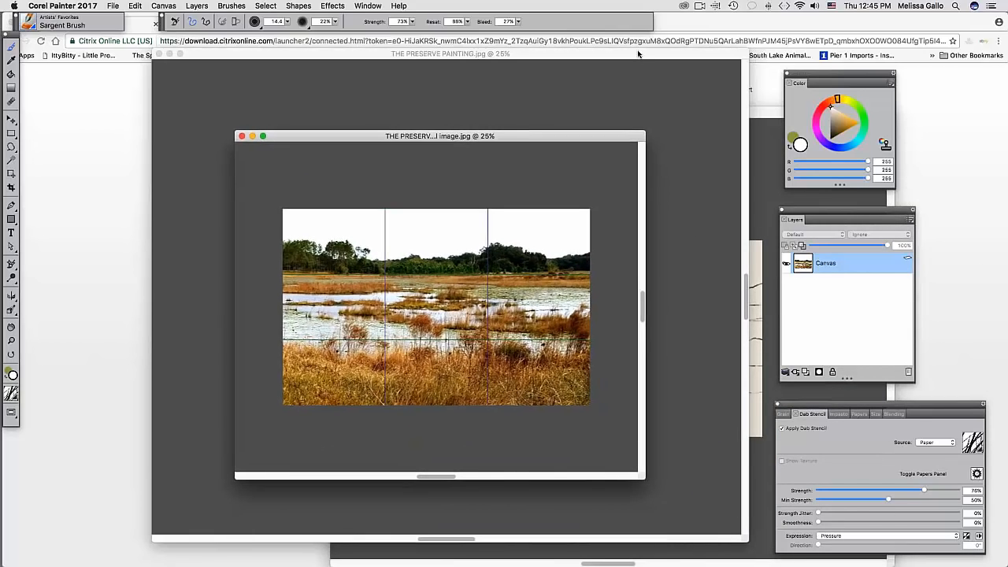
- Rearrange the two image windows so that THE PRESERVE PAINTING.jpg lies in front of the reference photo in the work area
mouse_move(638, 53)
mouse_down()
mouse_move(644, 66)
mouse_move(610, 148)
mouse_move(601, 91)
mouse_up()
click(584, 133)
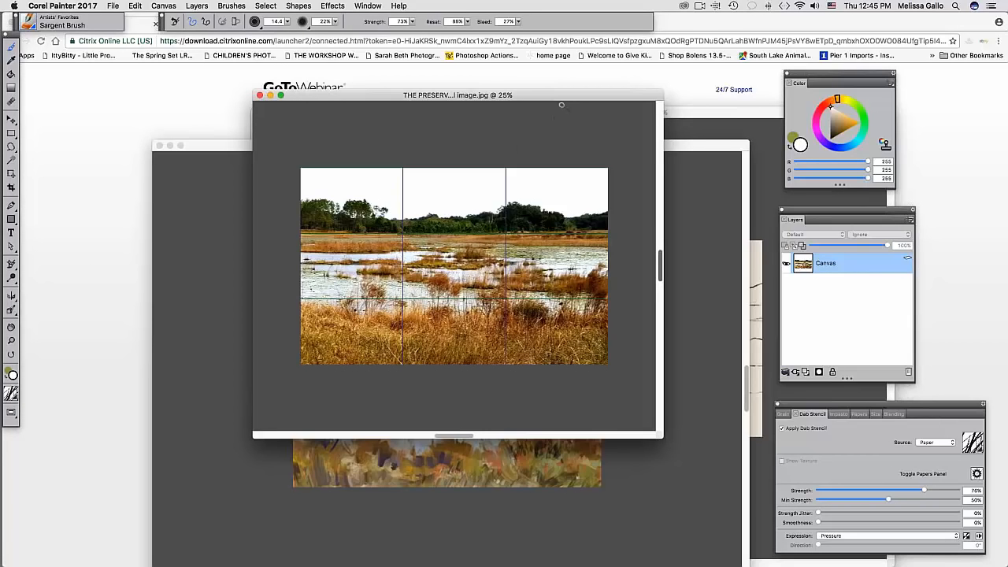
drag(553, 95, 544, 220)
drag(539, 144, 530, 46)
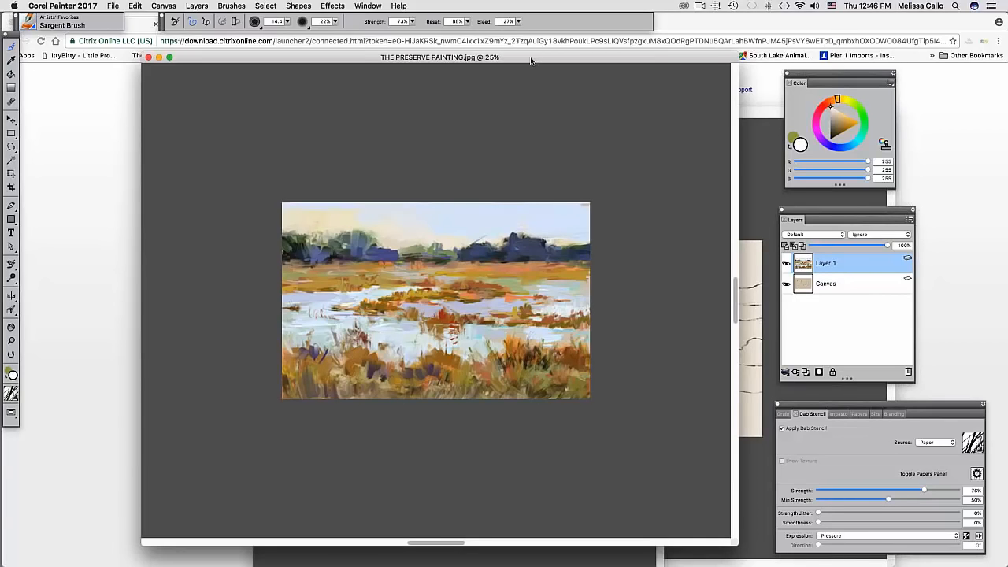
- Bring the sketch window to the front and center it in the work area, over the finished painting and the reference photo
mouse_move(531, 61)
mouse_down()
mouse_move(525, 207)
mouse_move(478, 112)
mouse_up()
mouse_move(689, 111)
mouse_down()
mouse_move(553, 57)
mouse_move(556, 132)
mouse_move(541, 138)
mouse_move(540, 121)
mouse_up()
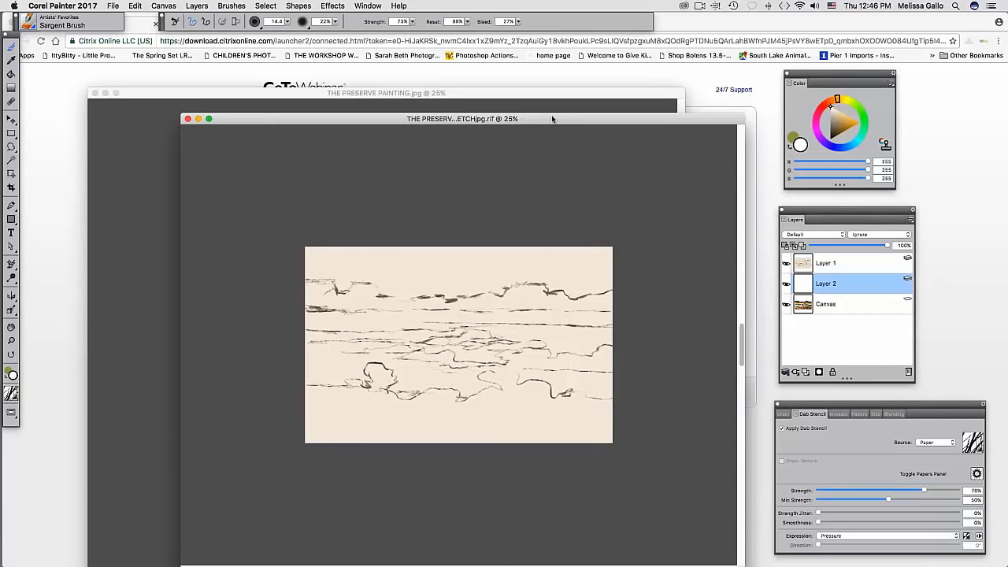
drag(547, 119, 502, 126)
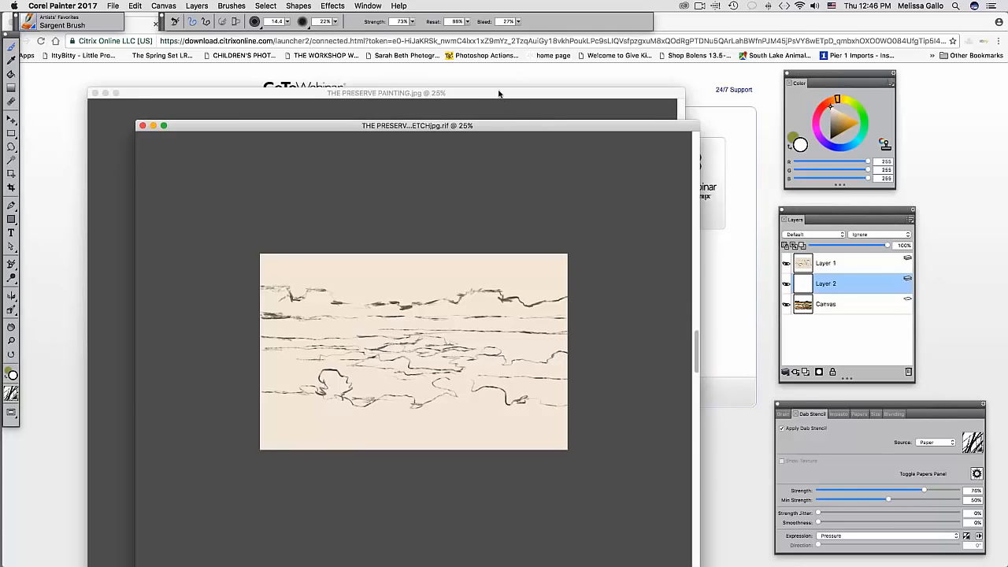
drag(500, 96, 511, 226)
mouse_move(514, 127)
mouse_down()
mouse_move(519, 183)
mouse_move(502, 218)
mouse_move(487, 210)
mouse_move(524, 71)
mouse_up()
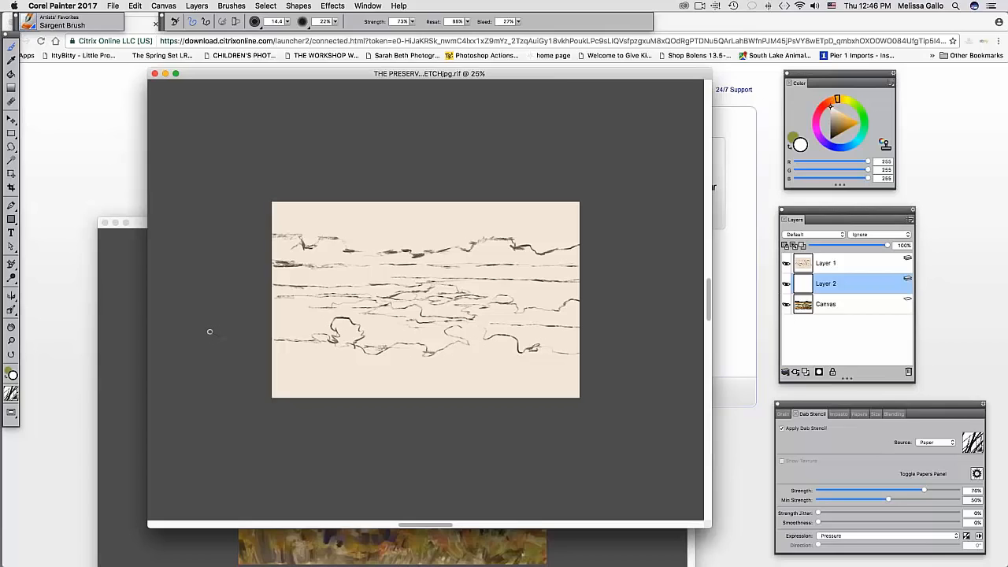
- Bring THE PRESERVE PAINTING.jpg forward, zoom it out to 12.5%, and narrow its window
click(139, 224)
drag(138, 224, 144, 182)
key(super+minus)
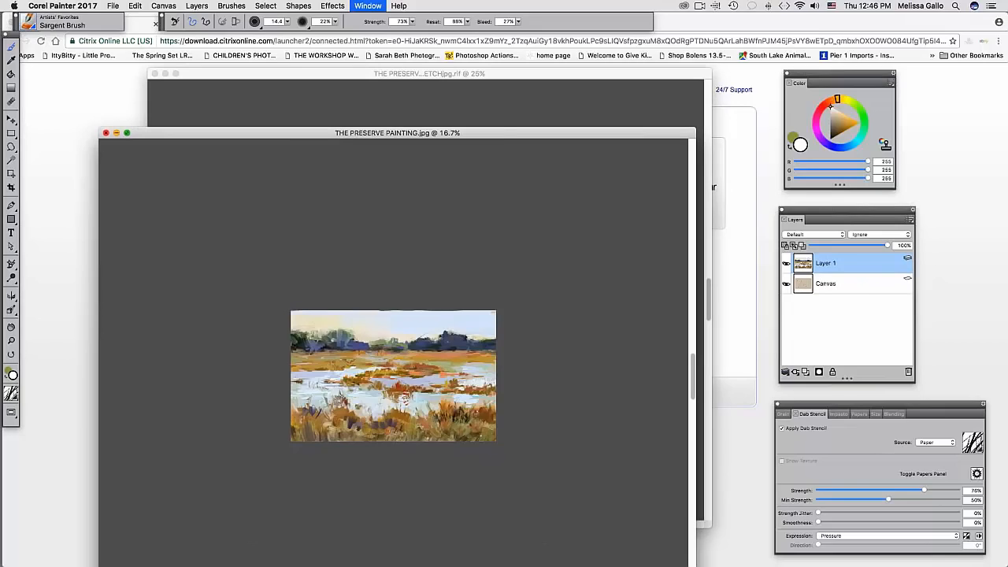
mouse_move(696, 544)
mouse_down()
mouse_move(678, 504)
mouse_move(529, 394)
mouse_move(439, 370)
mouse_move(384, 371)
mouse_up()
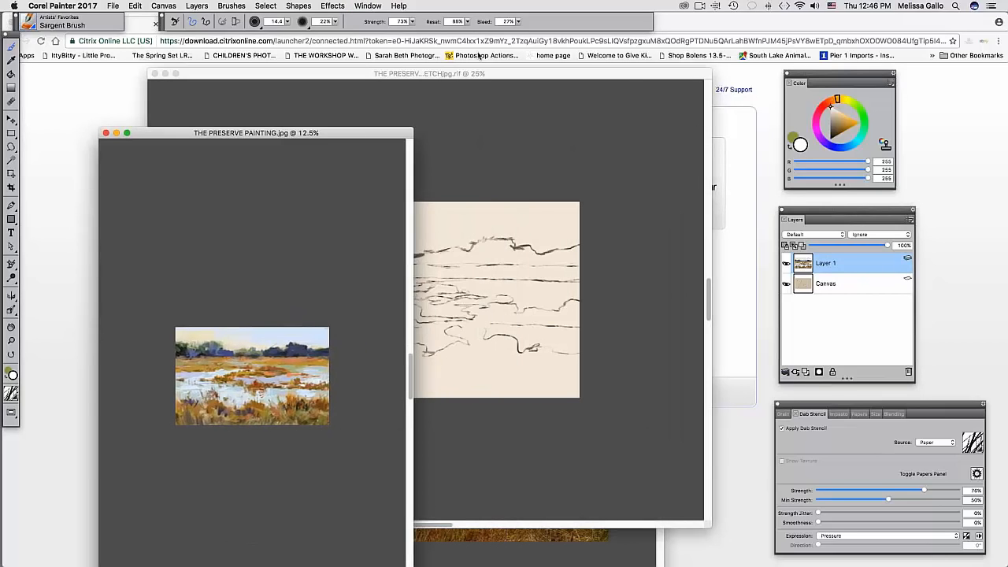
- Shrink the finished painting's window to fit around the image and place it beside the sketch window without overlap
drag(396, 133, 414, 48)
drag(384, 535, 386, 175)
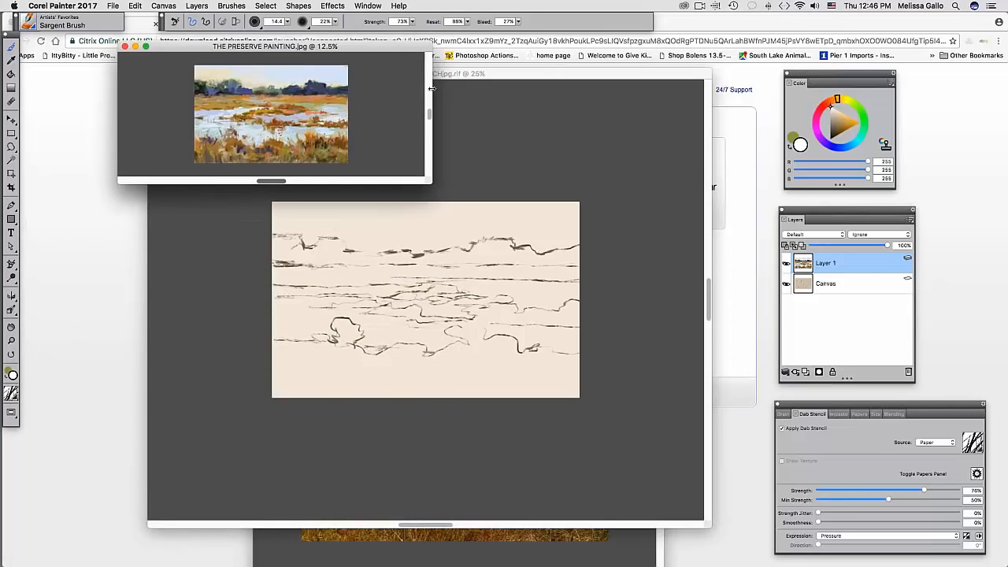
mouse_move(431, 89)
mouse_down()
mouse_move(311, 63)
mouse_move(198, 90)
mouse_up()
drag(321, 75, 393, 74)
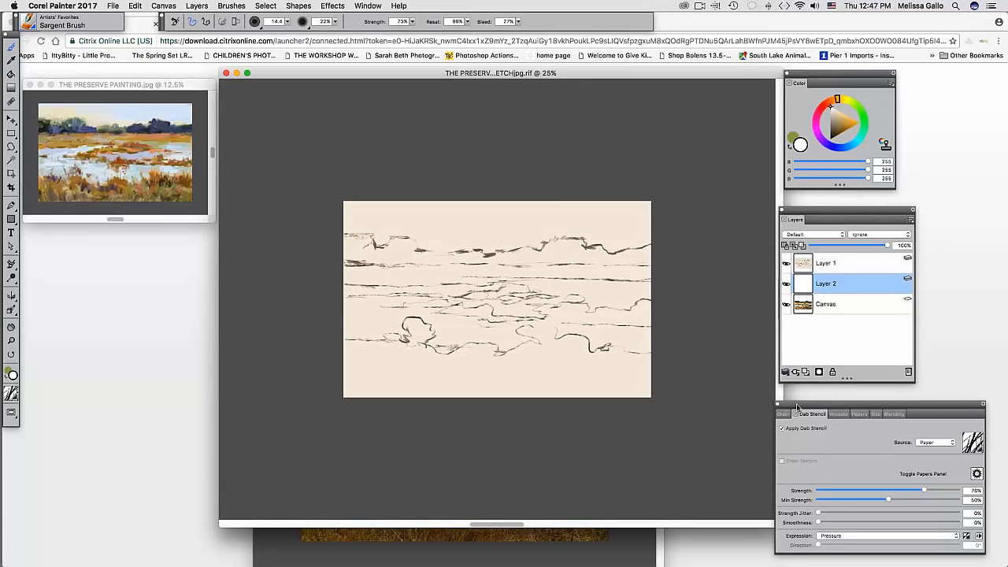
- Move the brush panel group over the sketch and split Blending, Size, Papers, Impasto and Dab Stencil into separate panels
drag(795, 405, 762, 403)
mouse_move(837, 417)
mouse_down()
mouse_move(397, 195)
mouse_move(356, 99)
mouse_move(323, 110)
mouse_up()
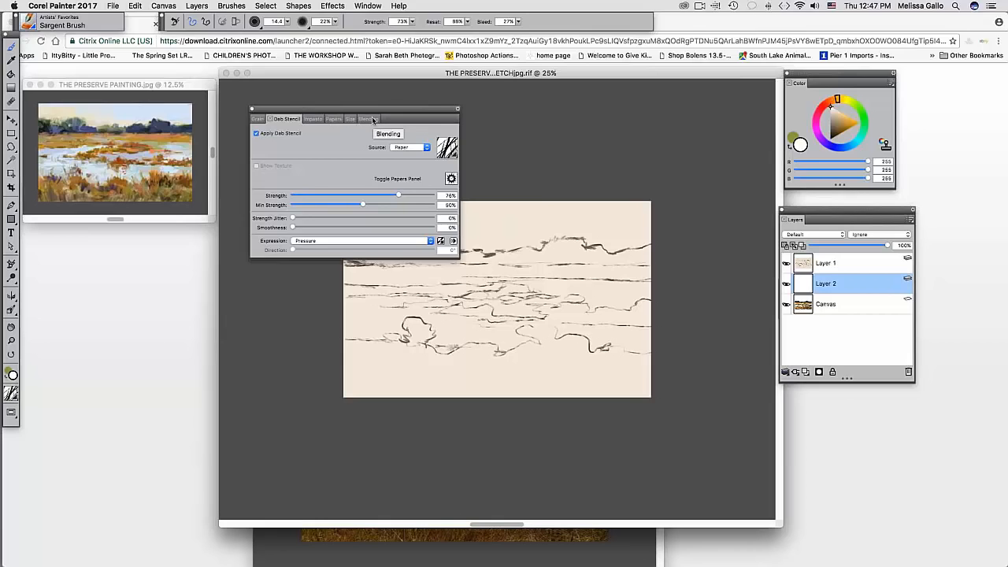
mouse_move(369, 118)
mouse_down()
mouse_move(332, 165)
mouse_move(151, 325)
mouse_up()
drag(355, 119, 296, 395)
mouse_move(334, 126)
mouse_down()
mouse_move(431, 362)
mouse_move(475, 429)
mouse_move(448, 228)
mouse_move(678, 394)
mouse_up()
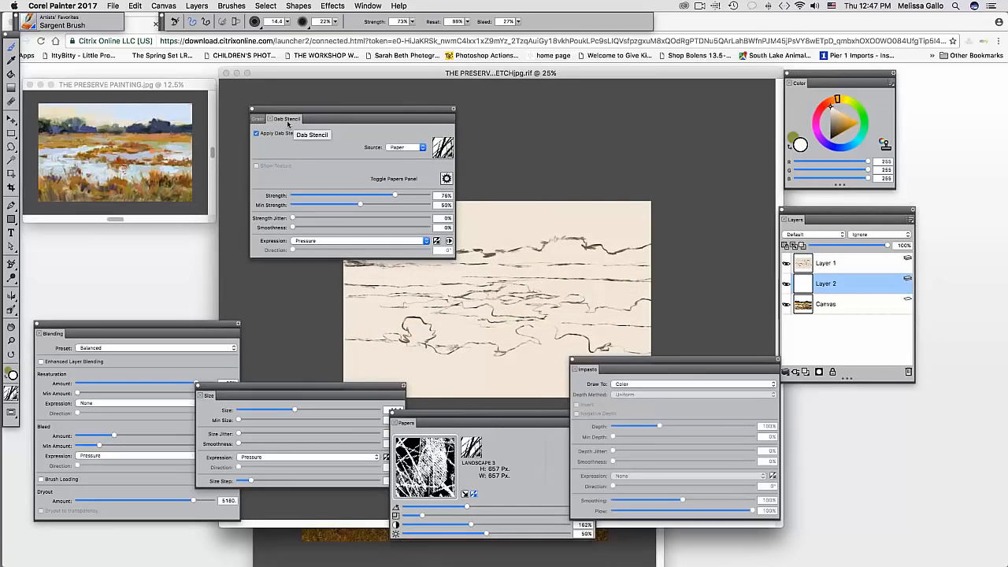
mouse_move(279, 119)
mouse_down()
mouse_move(441, 135)
mouse_move(632, 135)
mouse_up()
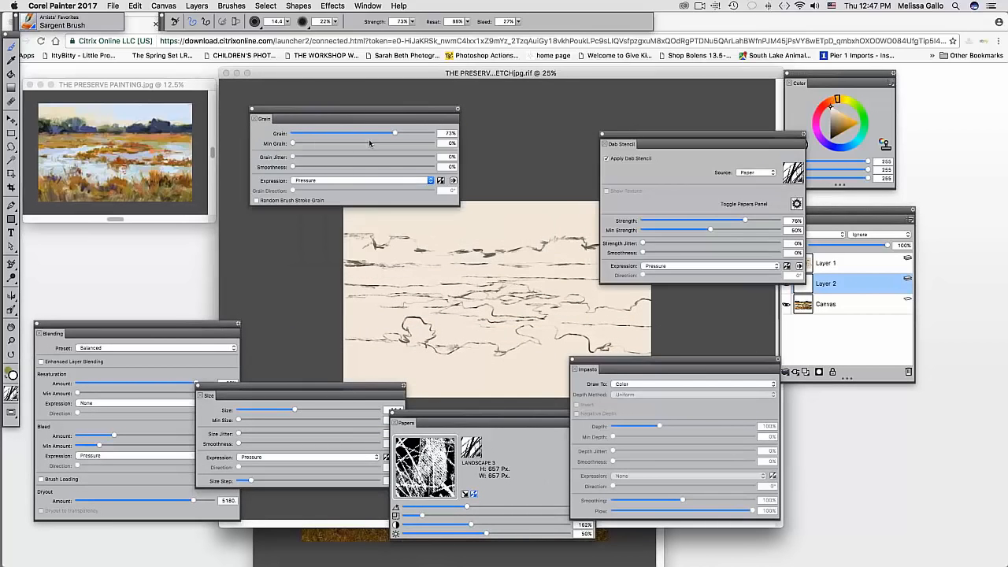
- Regroup Dab Stencil, Impasto, Papers, Size and Blending with the Grain panel into one tabbed palette
mouse_move(618, 144)
mouse_down()
mouse_move(574, 152)
mouse_move(306, 131)
mouse_up()
drag(297, 125, 297, 126)
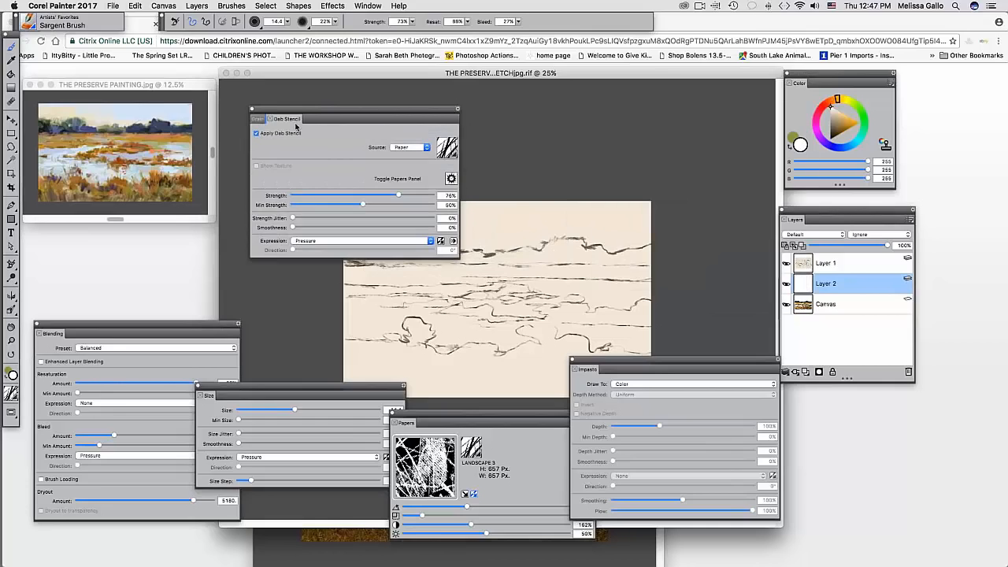
mouse_move(584, 370)
mouse_down()
mouse_move(504, 315)
mouse_move(346, 165)
mouse_move(319, 115)
mouse_move(338, 129)
mouse_up()
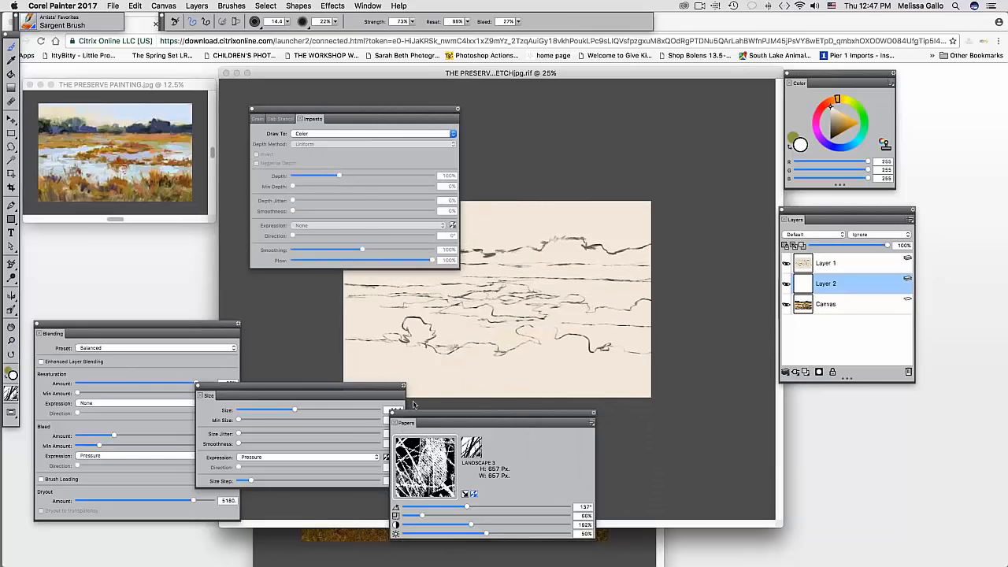
drag(404, 427, 358, 118)
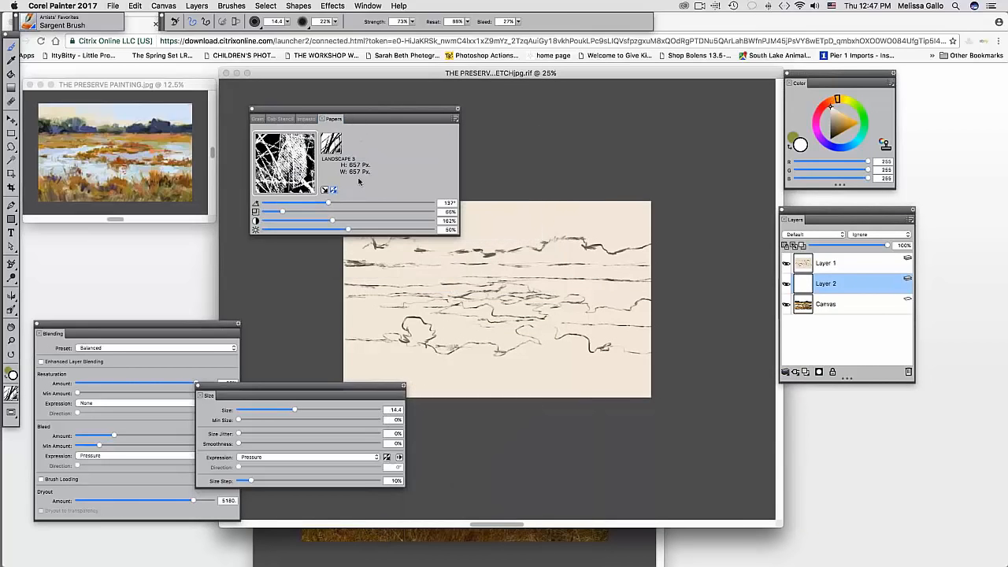
drag(208, 396, 367, 110)
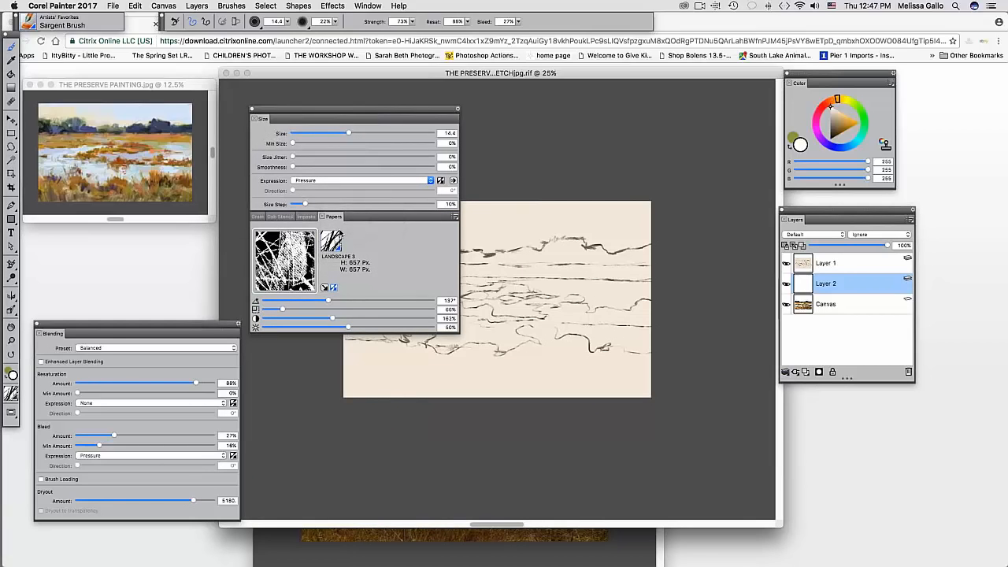
mouse_move(287, 137)
mouse_down()
mouse_move(368, 223)
mouse_move(358, 228)
mouse_up()
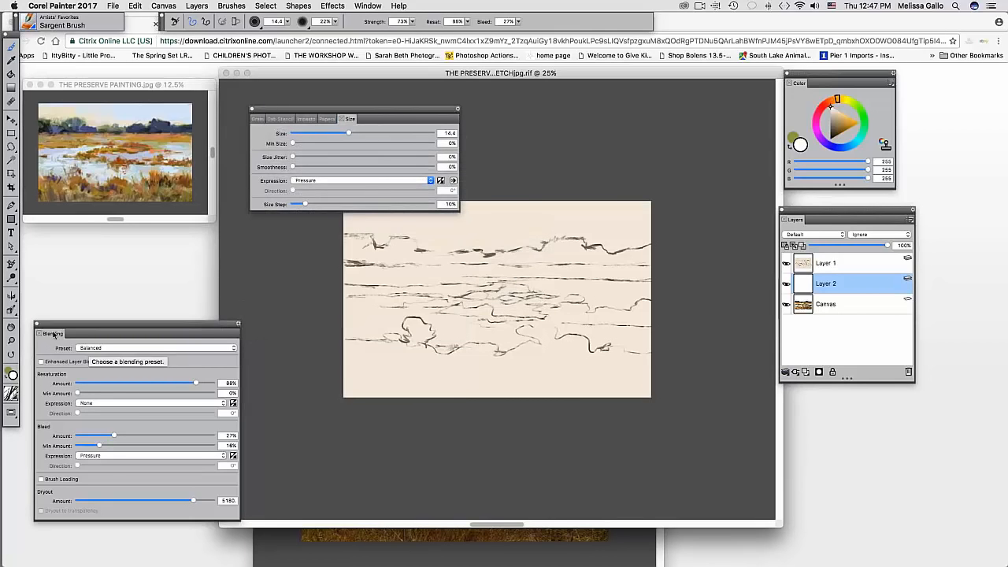
drag(53, 334, 288, 292)
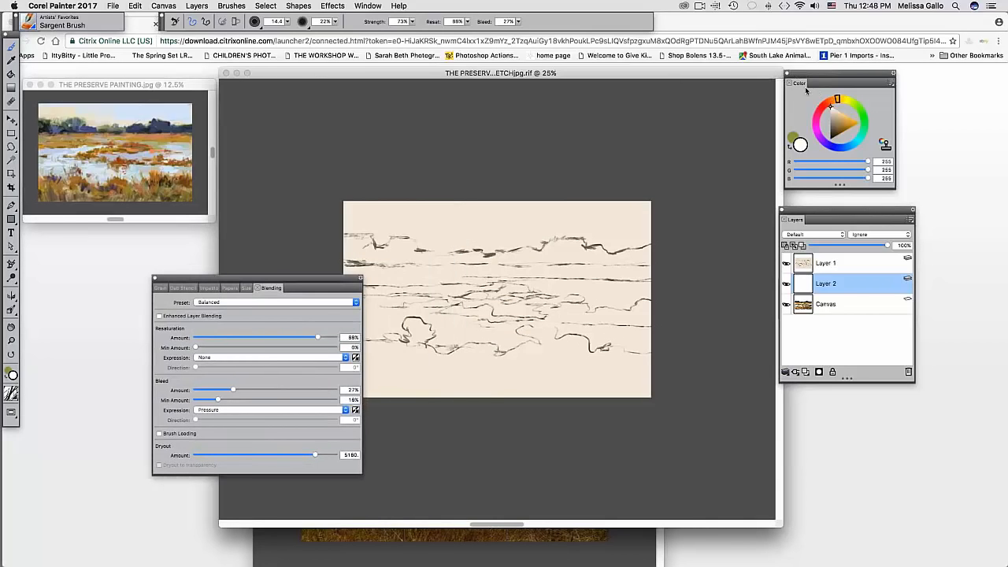
- Move the Color panel over the sketch and attach the Layers panel above the grouped brush panels
drag(772, 110, 470, 293)
drag(343, 281, 495, 100)
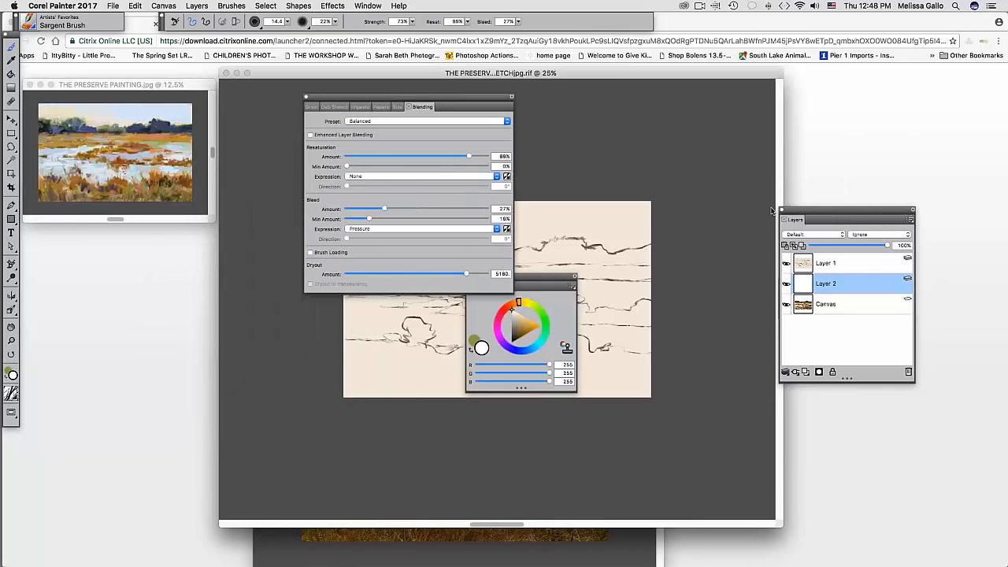
drag(776, 211, 315, 154)
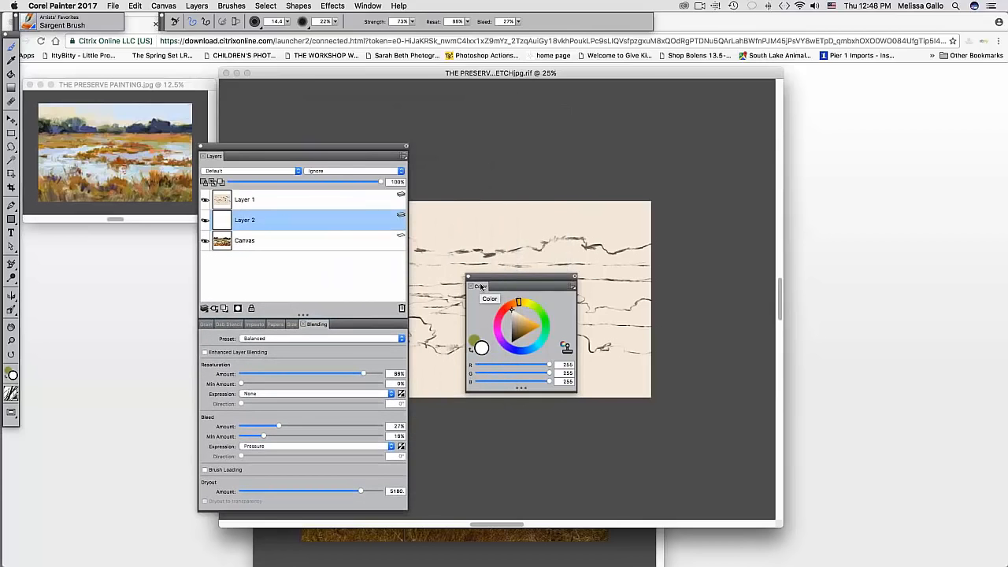
- Dock the Color palette above the Layers palette and move the combined group clear of the sketch
drag(479, 287, 232, 150)
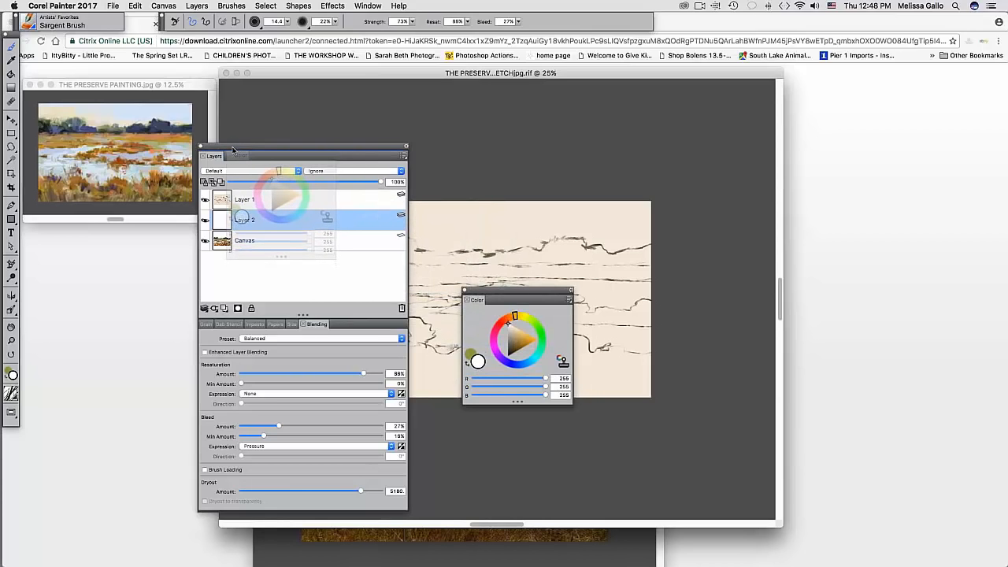
drag(232, 149, 234, 150)
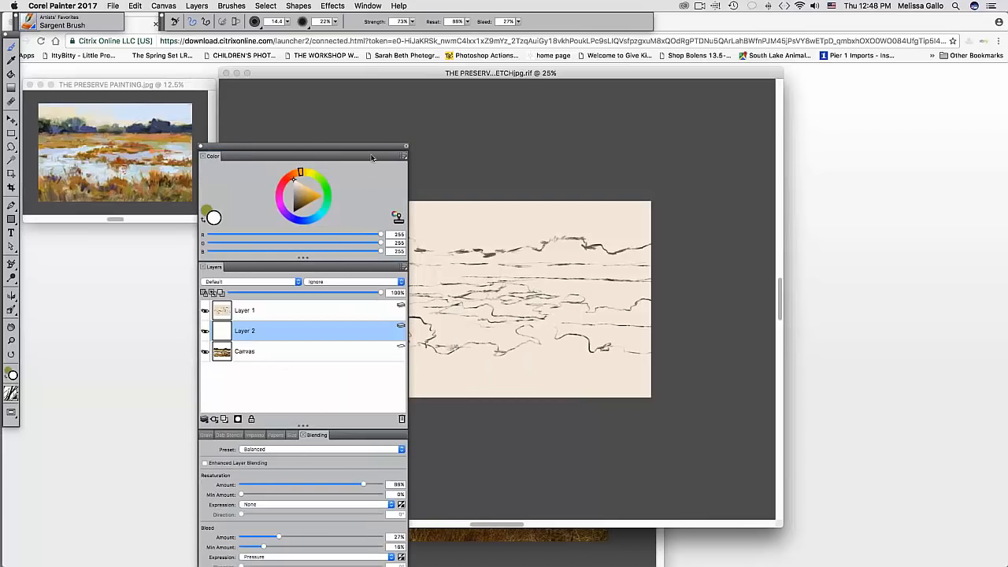
drag(371, 158, 915, 74)
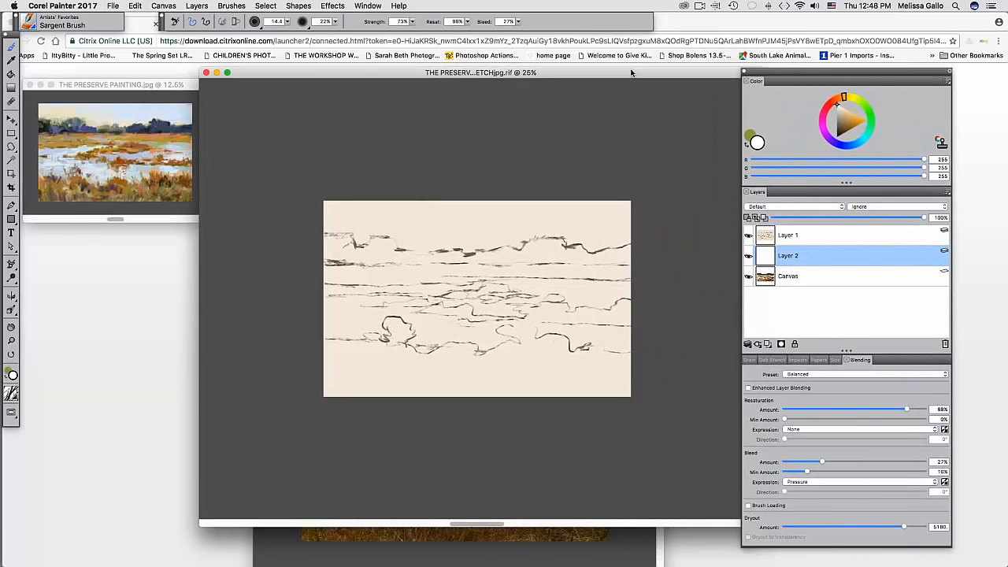
- Arrange and resize the document windows so the reference photo sits beside the sketch, with both images in view
mouse_move(630, 73)
mouse_down()
mouse_move(596, 291)
mouse_move(508, 259)
mouse_move(351, 114)
mouse_up()
drag(437, 455, 367, 367)
drag(441, 286, 610, 82)
mouse_move(603, 533)
mouse_down()
mouse_move(569, 535)
mouse_move(673, 533)
mouse_up()
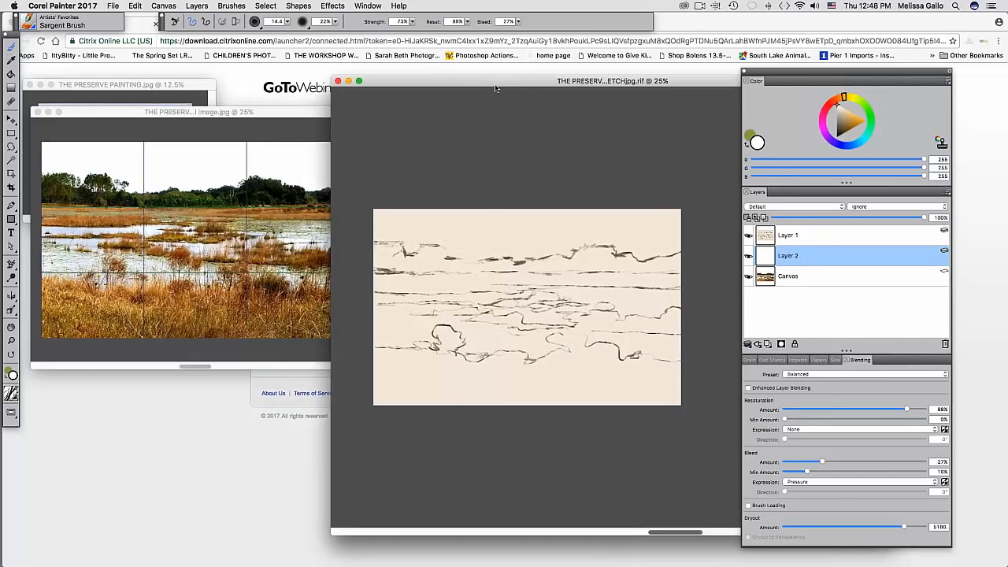
drag(504, 86, 253, 84)
drag(643, 530, 486, 518)
drag(322, 520, 273, 518)
drag(373, 84, 621, 99)
drag(296, 115, 305, 140)
drag(371, 388, 320, 362)
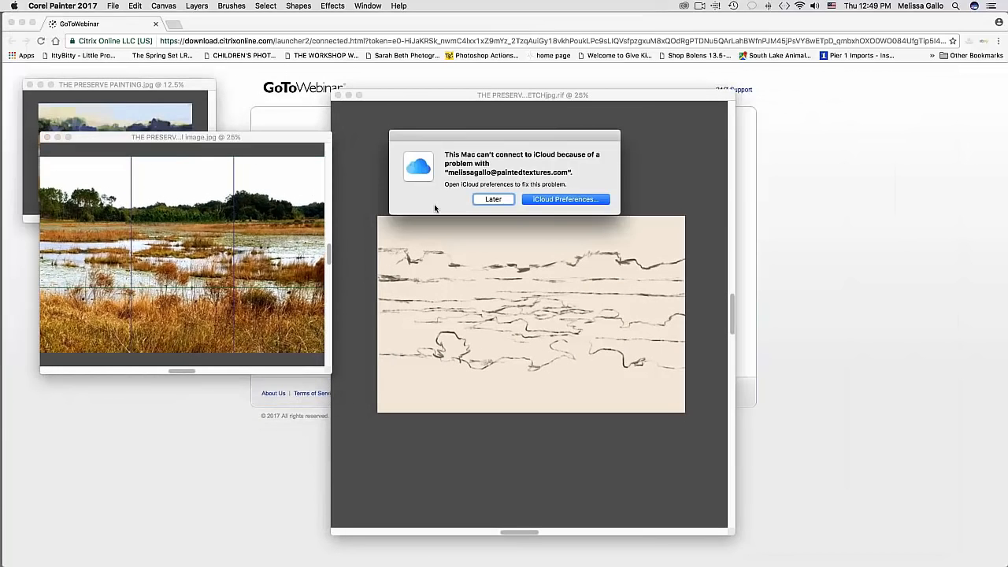
- Postpone the iCloud alert and place the reference photo, zoomed out to 16.7%, below the finished painting
click(490, 202)
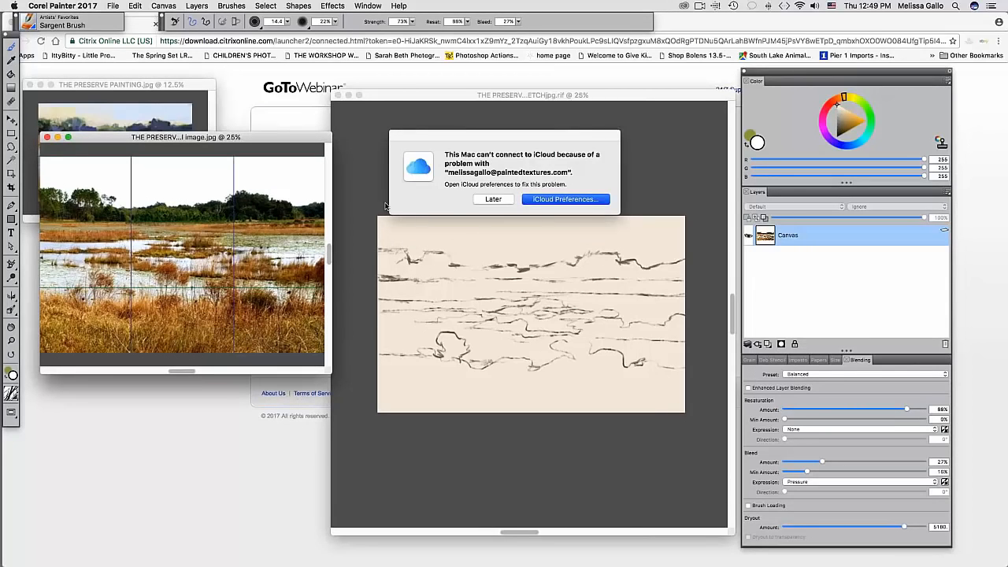
click(493, 200)
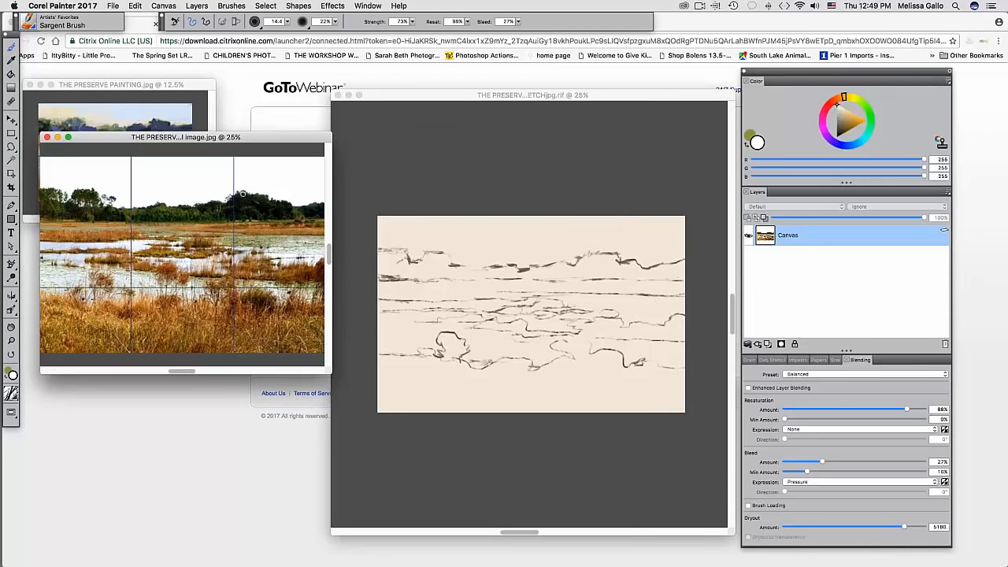
key(super+minus)
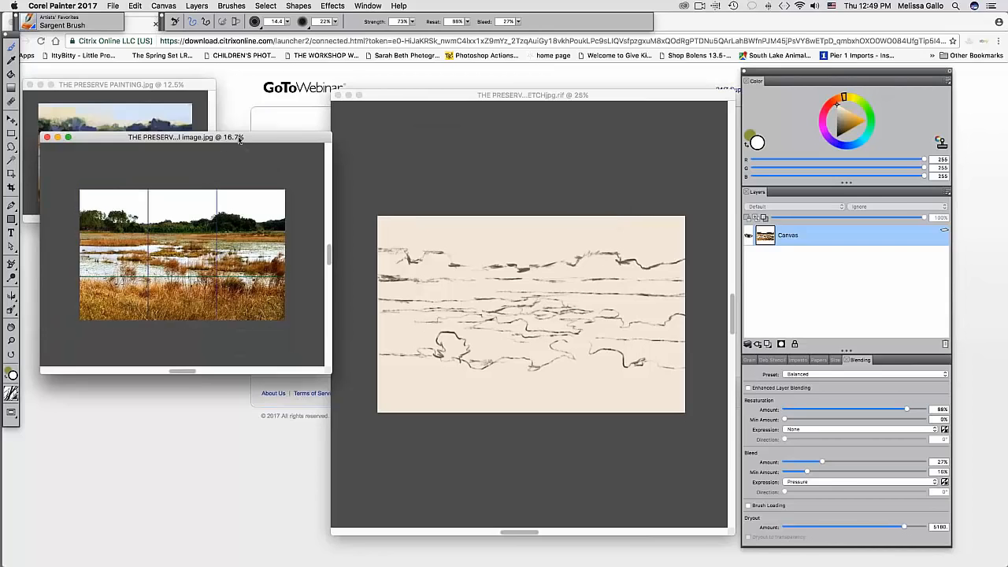
drag(241, 139, 224, 228)
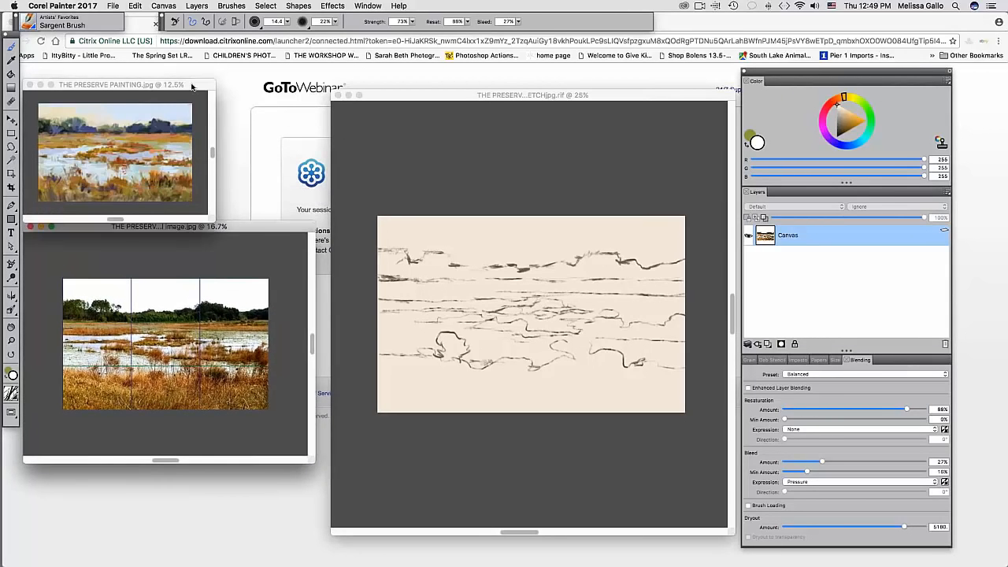
drag(192, 87, 200, 62)
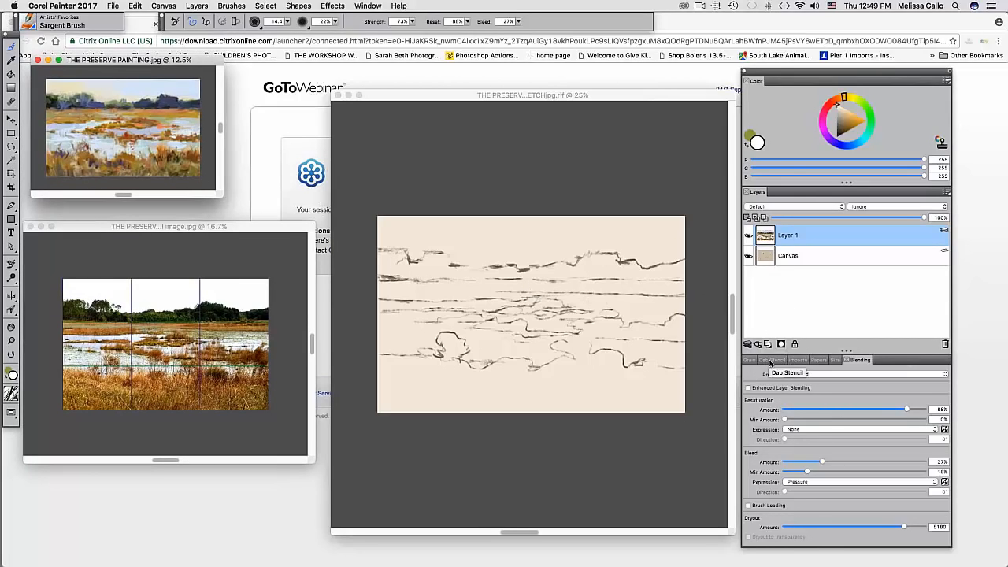
- Show the paper settings and set the contrast of the LANDSCAPE 3 paper to 54%
click(767, 363)
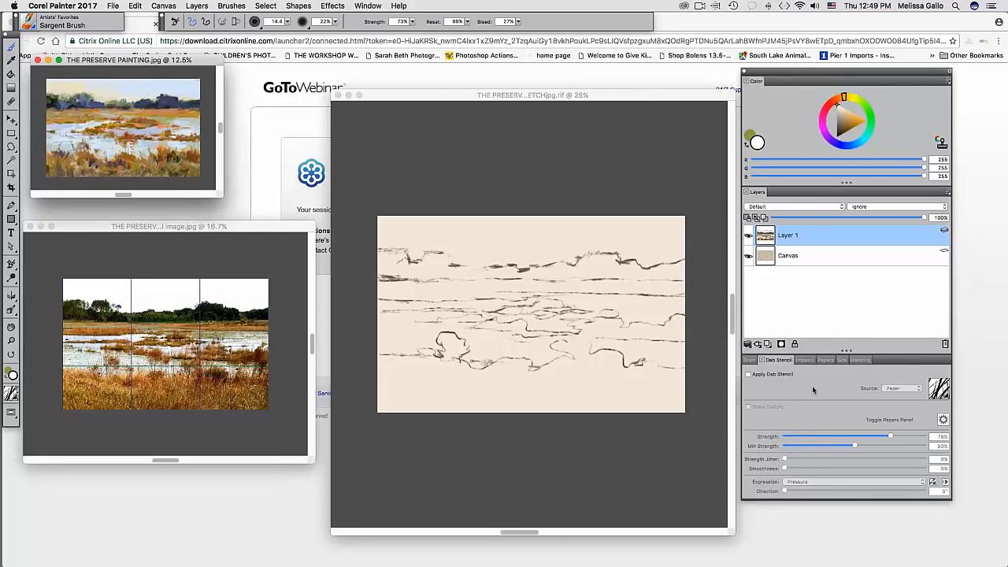
click(825, 359)
drag(784, 462, 779, 463)
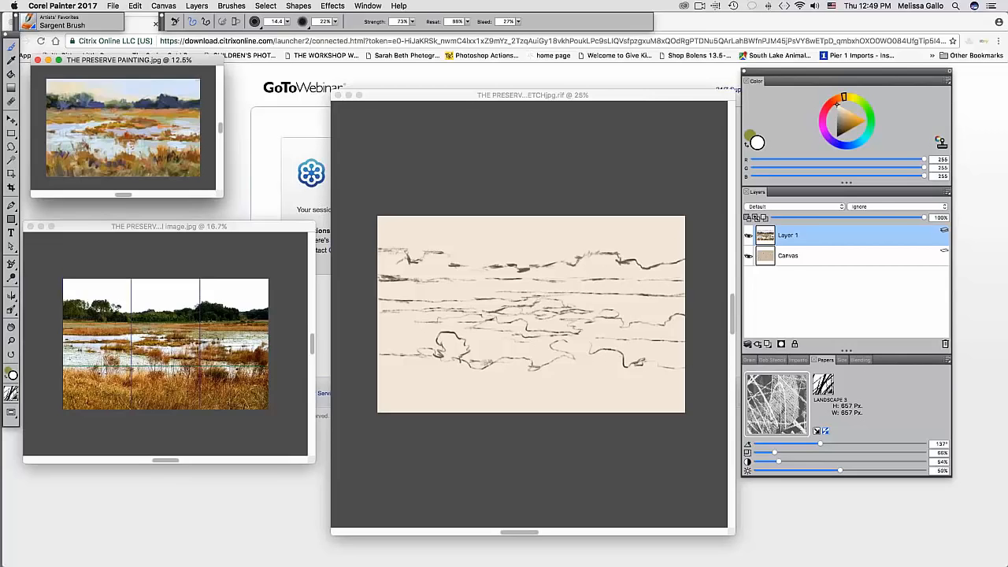
- Paint pale yellow strokes in the sky above the horizon on Layer 2 and Layer 1 with the brush at size 82.1
click(585, 378)
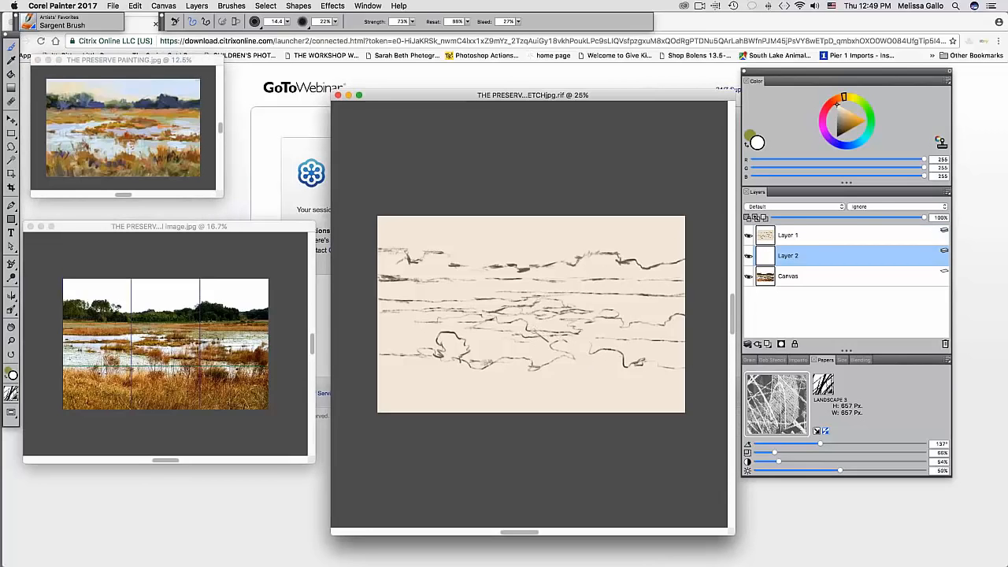
drag(541, 341, 553, 347)
drag(844, 111, 851, 100)
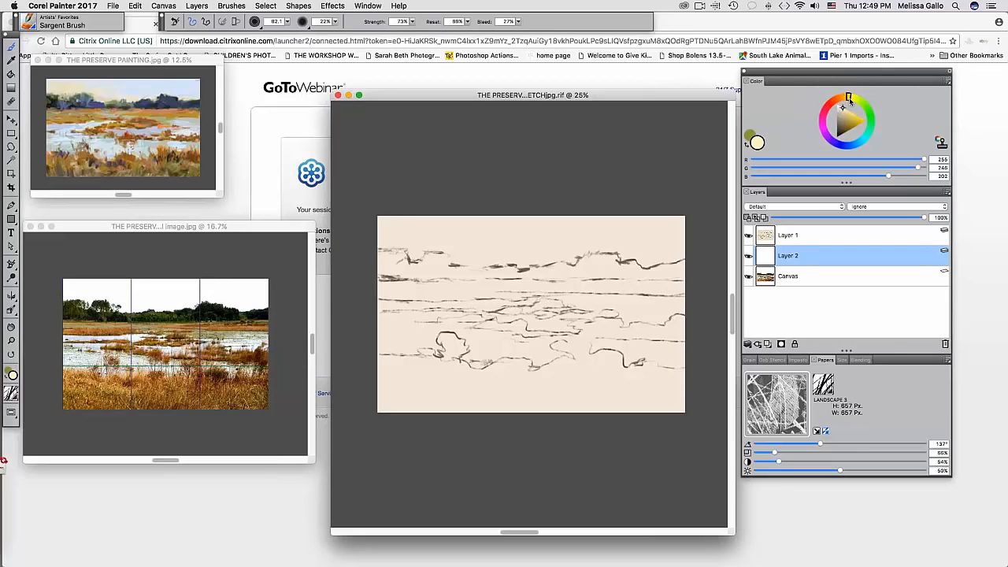
mouse_move(475, 257)
mouse_down()
mouse_move(521, 255)
mouse_move(463, 263)
mouse_up()
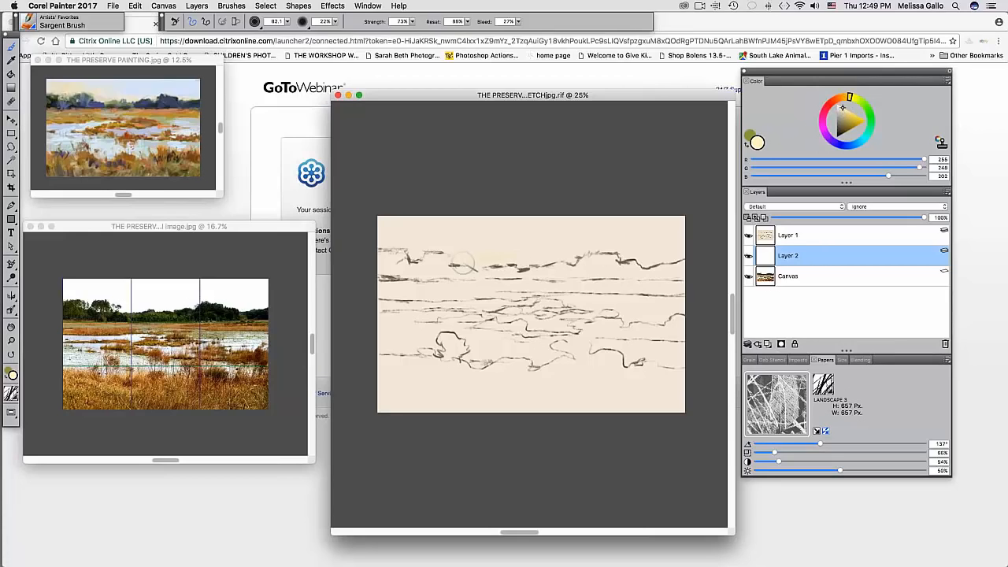
click(818, 235)
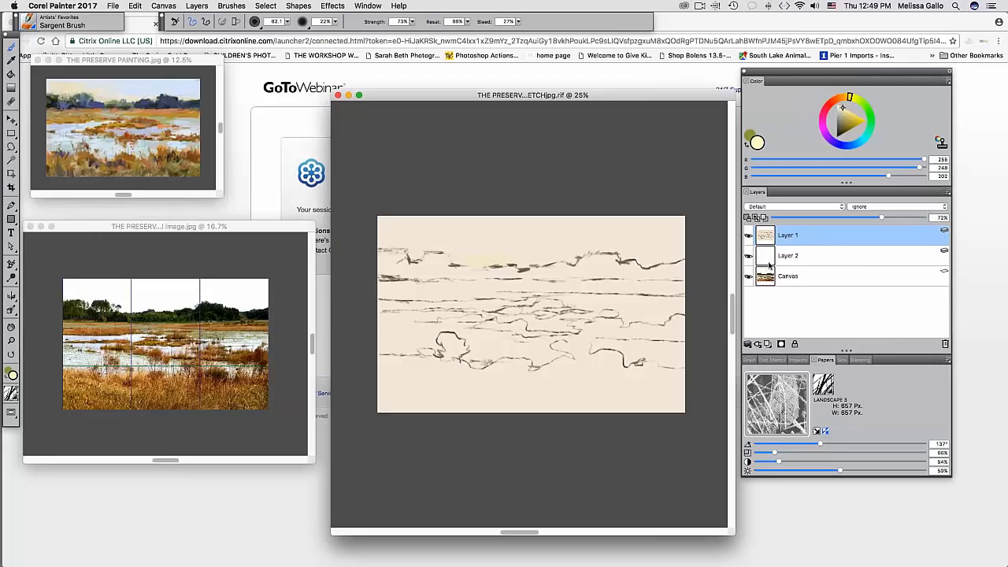
mouse_move(543, 254)
mouse_down()
mouse_move(453, 257)
mouse_move(457, 268)
mouse_move(544, 255)
mouse_move(516, 264)
mouse_move(540, 266)
mouse_move(553, 247)
mouse_up()
- Try a brush dryout of 680.3 and a resaturation of 21% with a stroke across the sky
click(859, 360)
click(876, 527)
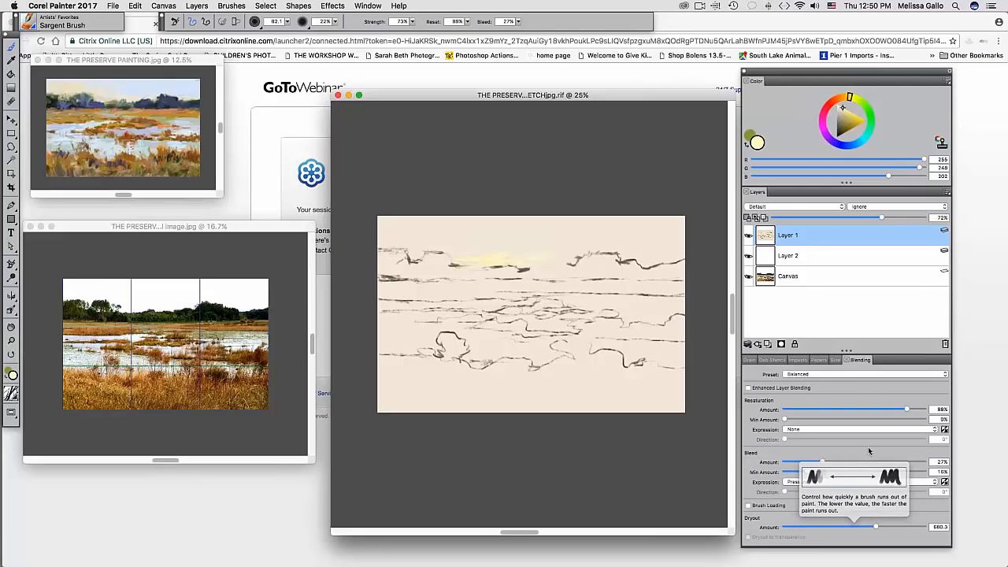
drag(468, 23, 445, 32)
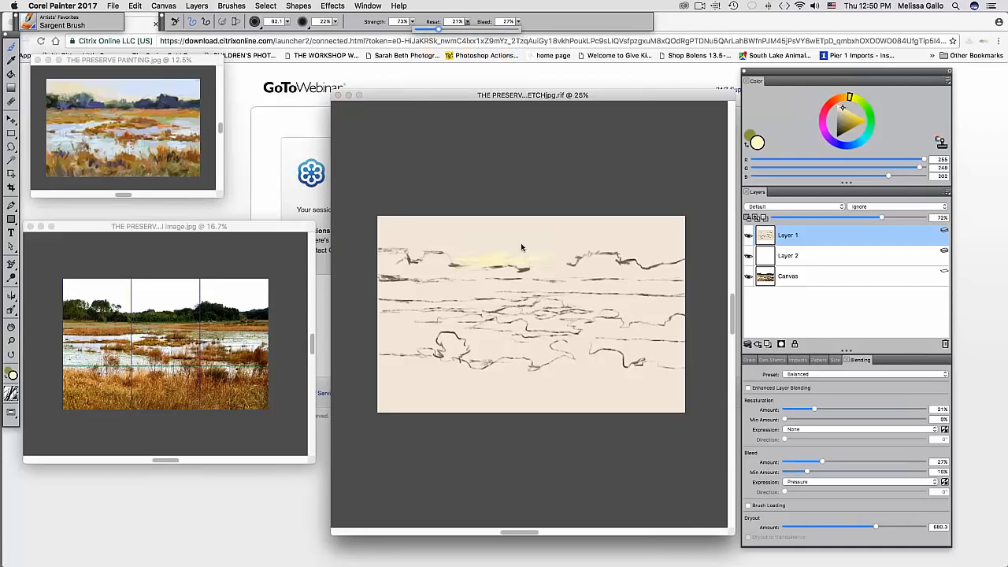
mouse_move(556, 249)
mouse_down()
mouse_move(609, 245)
mouse_move(565, 257)
mouse_move(489, 253)
mouse_up()
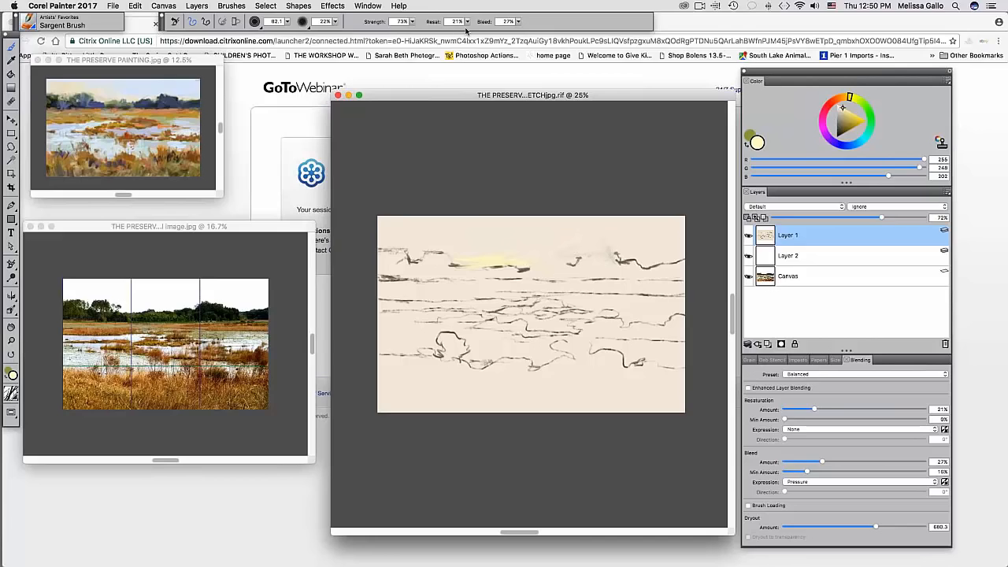
- Set the brush resaturation to 53%, raise its opacity and set dryout to 22026 while painting pale yellow into the sky
drag(467, 23, 469, 32)
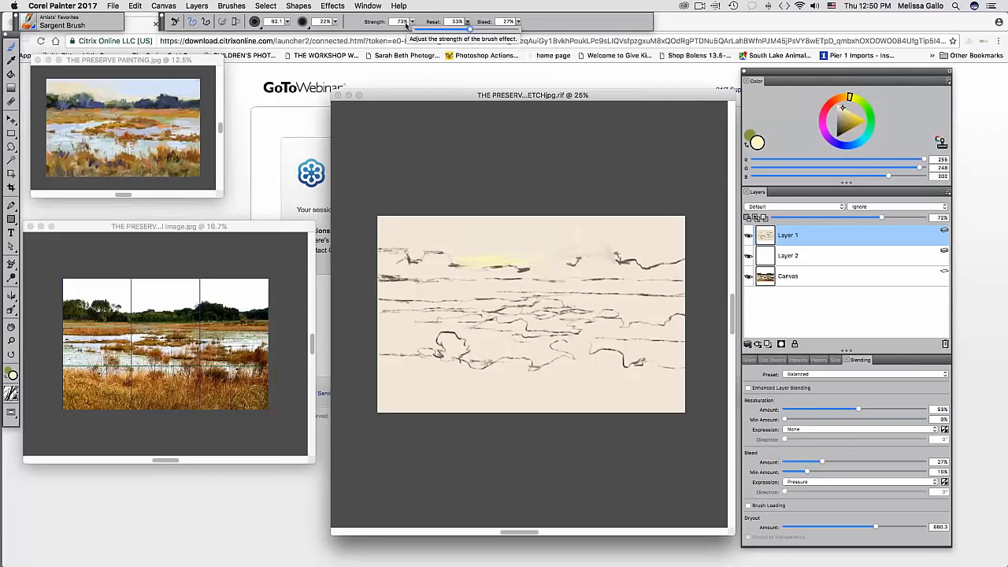
drag(335, 22, 354, 33)
click(481, 243)
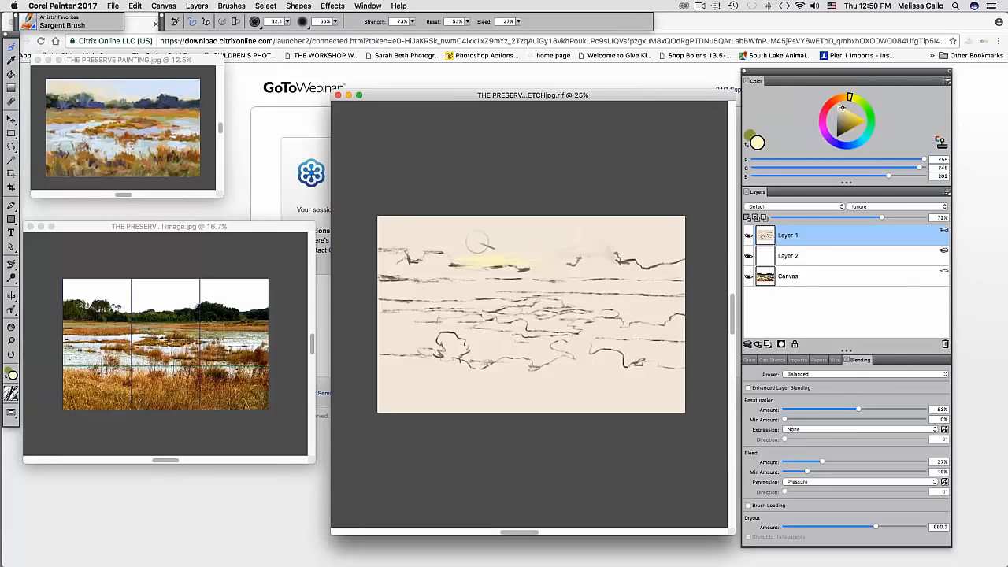
mouse_move(480, 243)
mouse_down()
mouse_move(438, 253)
mouse_move(467, 241)
mouse_move(483, 262)
mouse_up()
drag(876, 527, 931, 535)
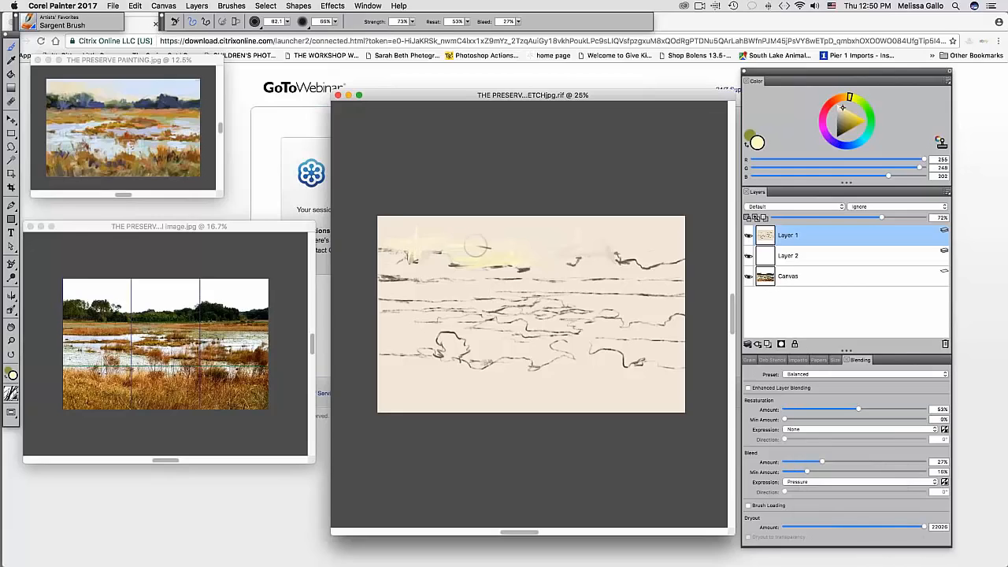
mouse_move(486, 237)
mouse_down()
mouse_move(405, 243)
mouse_move(405, 230)
mouse_move(416, 256)
mouse_move(438, 245)
mouse_move(506, 261)
mouse_move(526, 239)
mouse_move(475, 242)
mouse_move(532, 236)
mouse_move(501, 254)
mouse_move(501, 245)
mouse_move(520, 250)
mouse_move(495, 241)
mouse_up()
- Calibrate Brush Tracking with a sample stroke and cover the rest of the sky in pale yellow
click(73, 7)
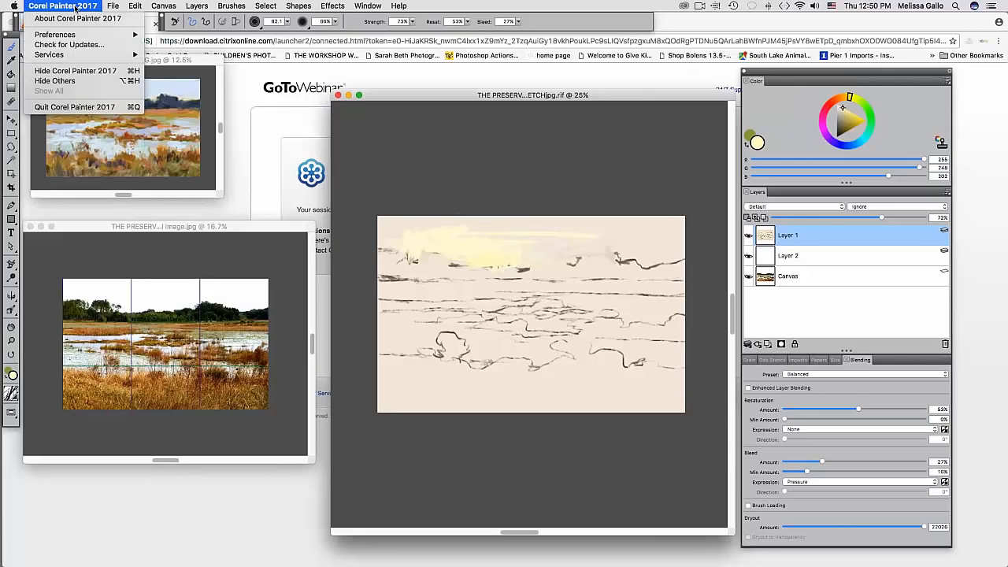
mouse_move(68, 37)
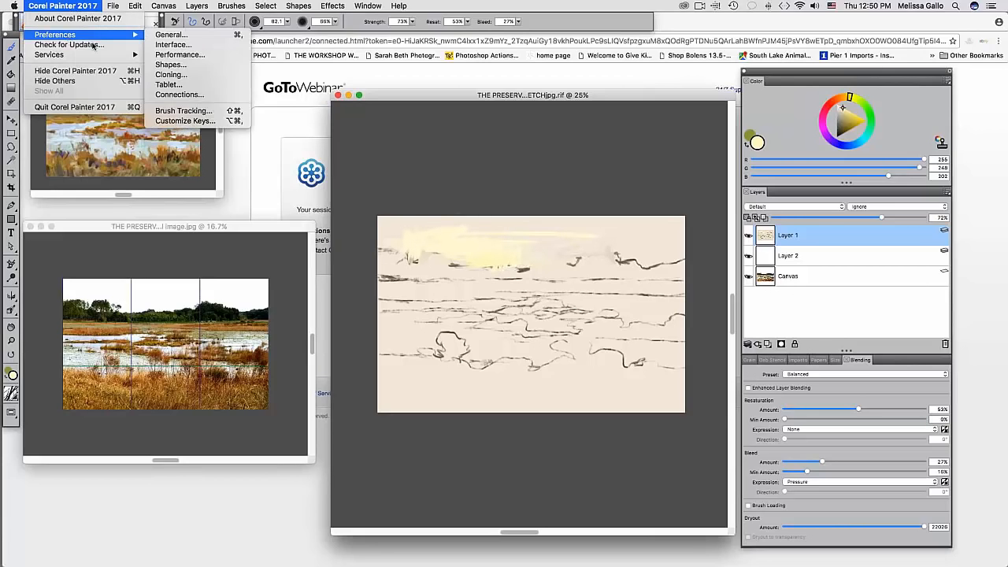
click(181, 111)
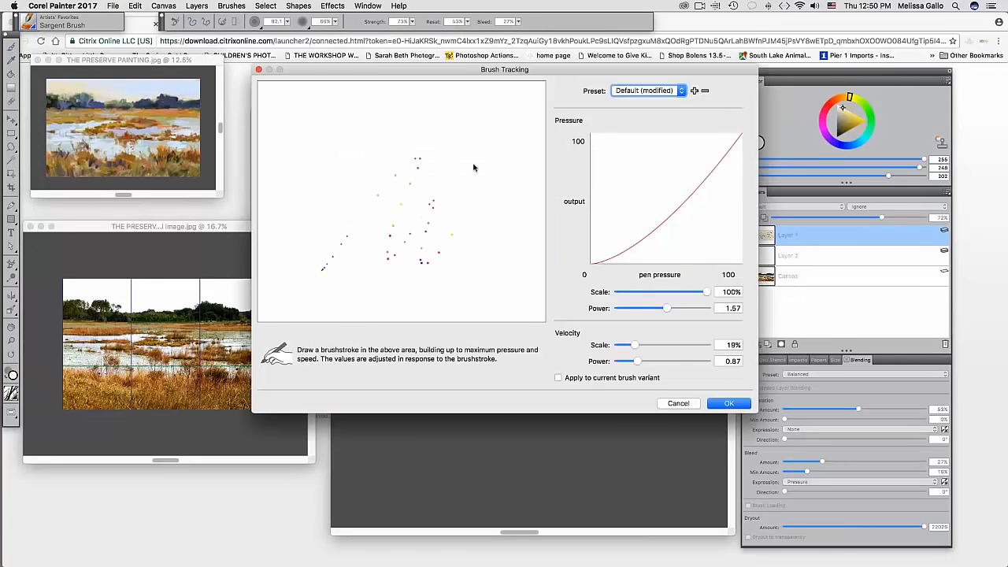
drag(474, 167, 362, 238)
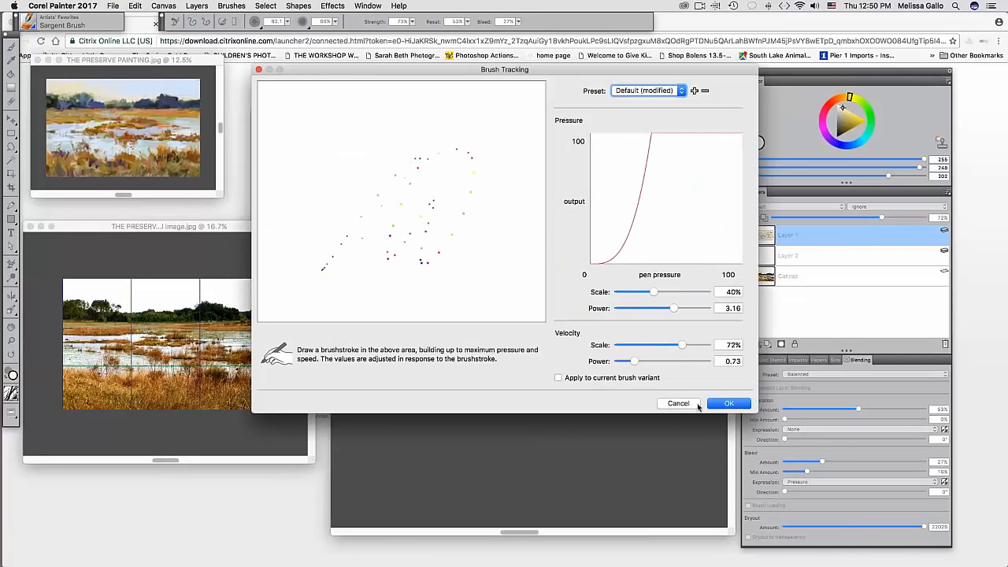
click(728, 403)
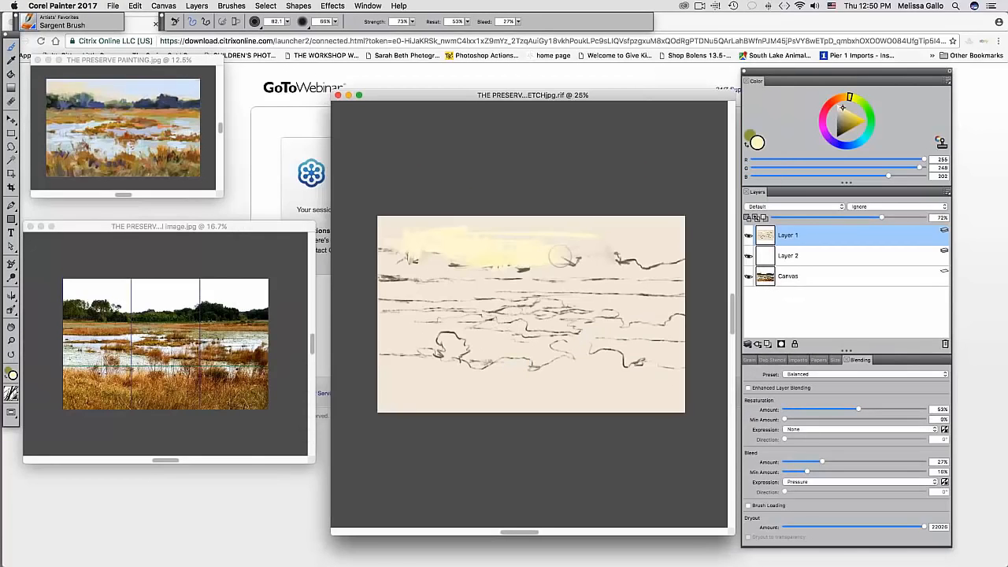
mouse_move(524, 238)
mouse_down()
mouse_move(455, 230)
mouse_move(412, 247)
mouse_move(441, 227)
mouse_move(561, 224)
mouse_move(529, 223)
mouse_move(597, 236)
mouse_move(579, 250)
mouse_move(678, 250)
mouse_up()
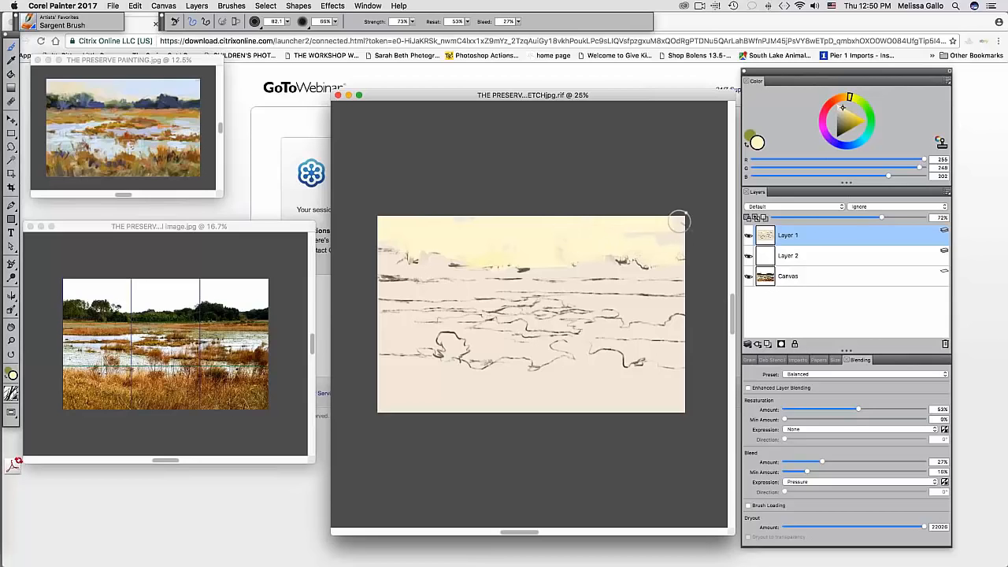
- Recalibrate Brush Tracking with several new sample strokes and accept the resulting pressure and velocity response
click(75, 7)
mouse_move(77, 36)
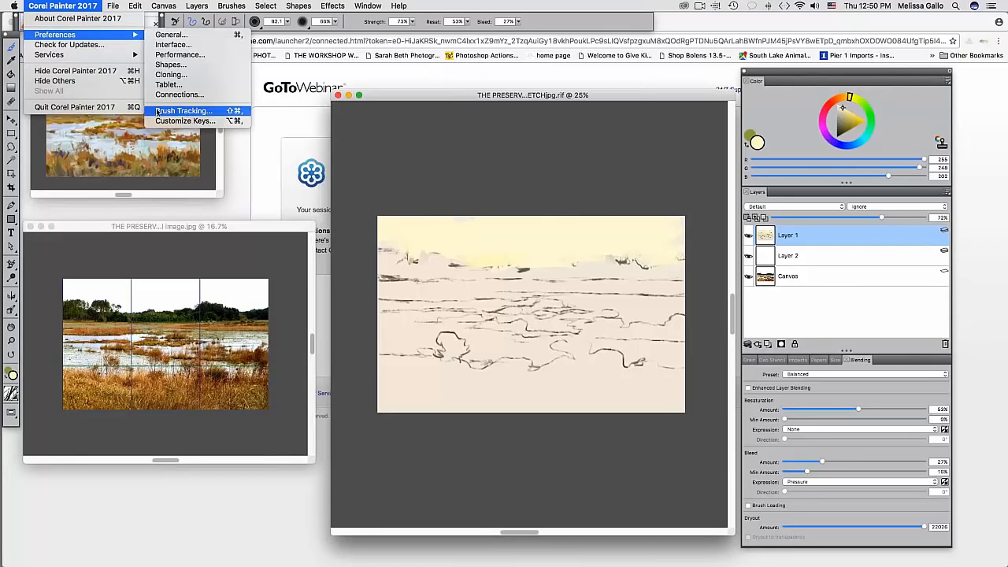
click(181, 111)
mouse_move(327, 288)
mouse_down()
mouse_move(435, 266)
mouse_move(488, 173)
mouse_move(409, 249)
mouse_up()
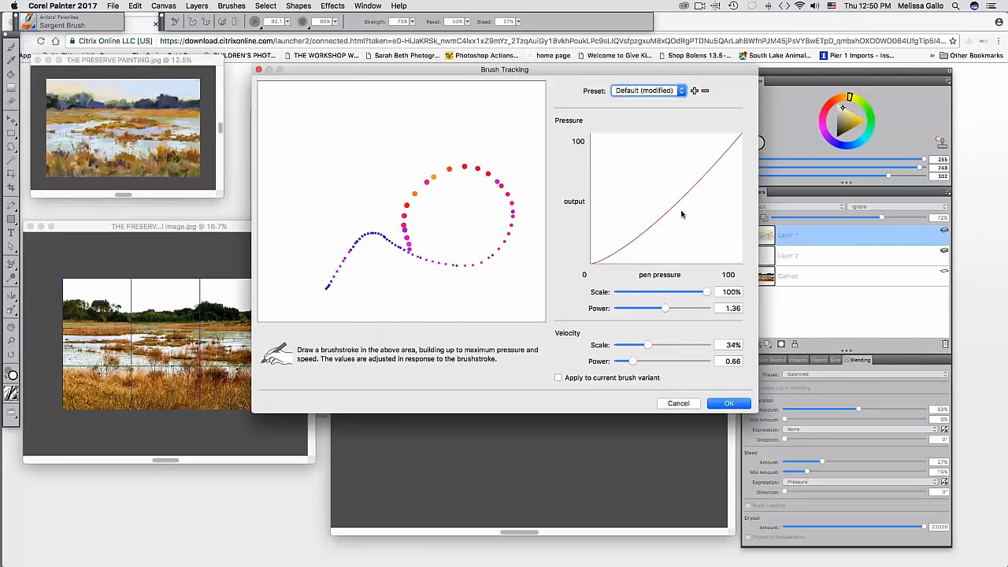
drag(302, 247, 384, 164)
drag(442, 239, 441, 281)
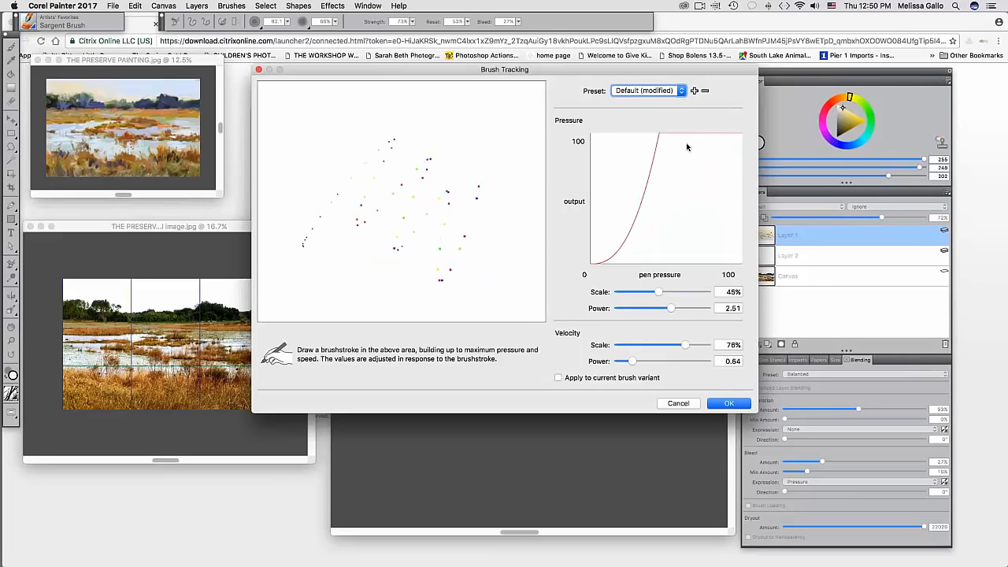
click(729, 404)
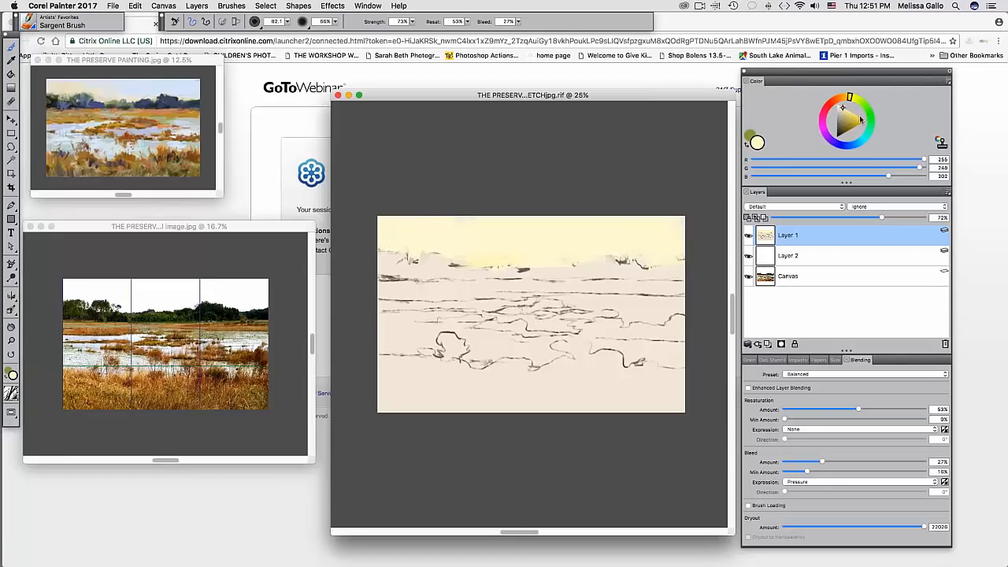
- Mix a light blue (RGB 173, 212, 245) and paint it across the upper sky on Layer 1
click(854, 145)
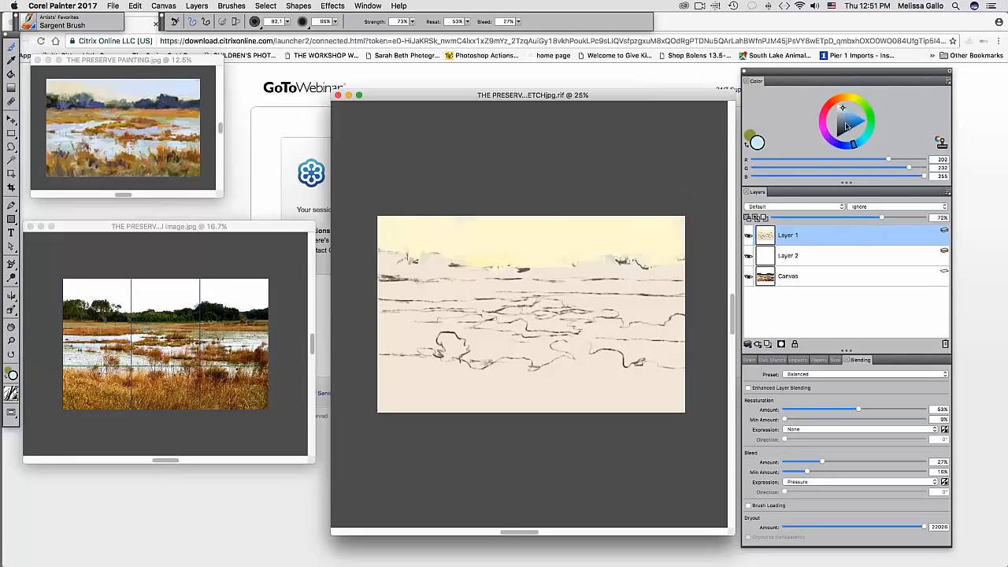
click(843, 116)
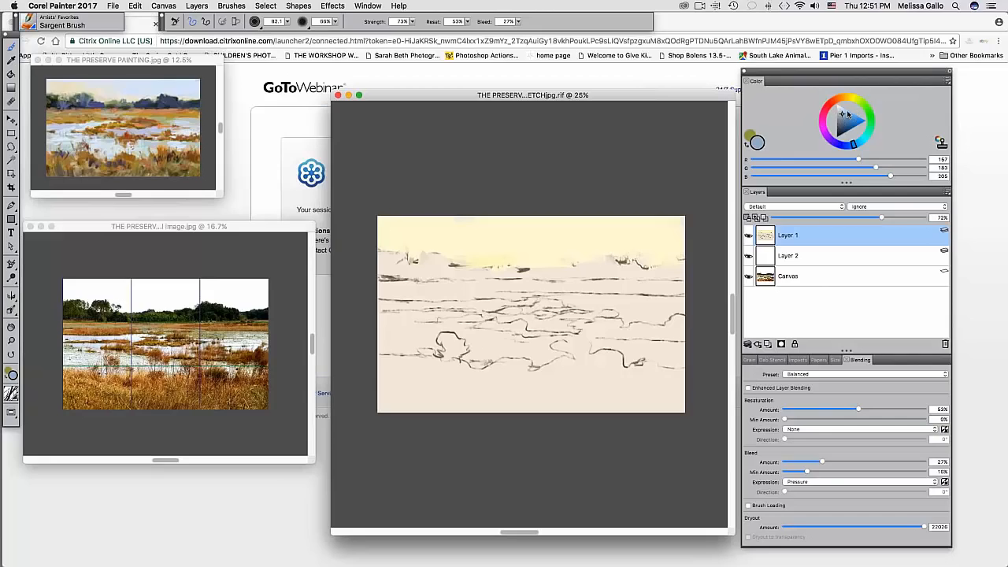
click(844, 110)
mouse_move(583, 236)
mouse_down()
mouse_move(557, 213)
mouse_move(541, 235)
mouse_move(398, 226)
mouse_move(488, 230)
mouse_move(485, 248)
mouse_move(512, 205)
mouse_move(605, 233)
mouse_move(604, 242)
mouse_move(674, 230)
mouse_move(483, 218)
mouse_move(384, 219)
mouse_up()
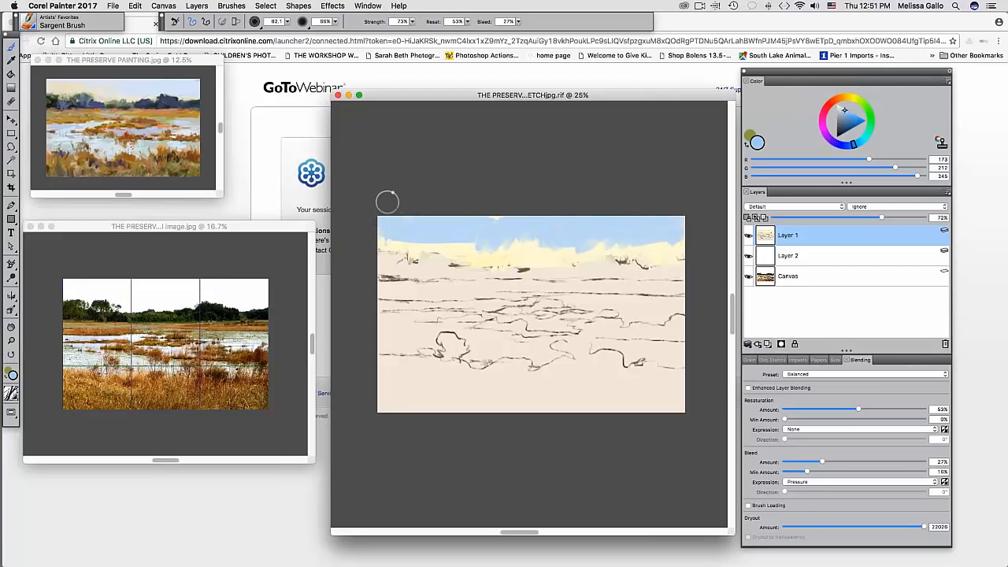
- Blend the blue into the yellow sky at dryout 6.9, and paint peach cloud patches (RGB 245, 198, 173)
click(811, 527)
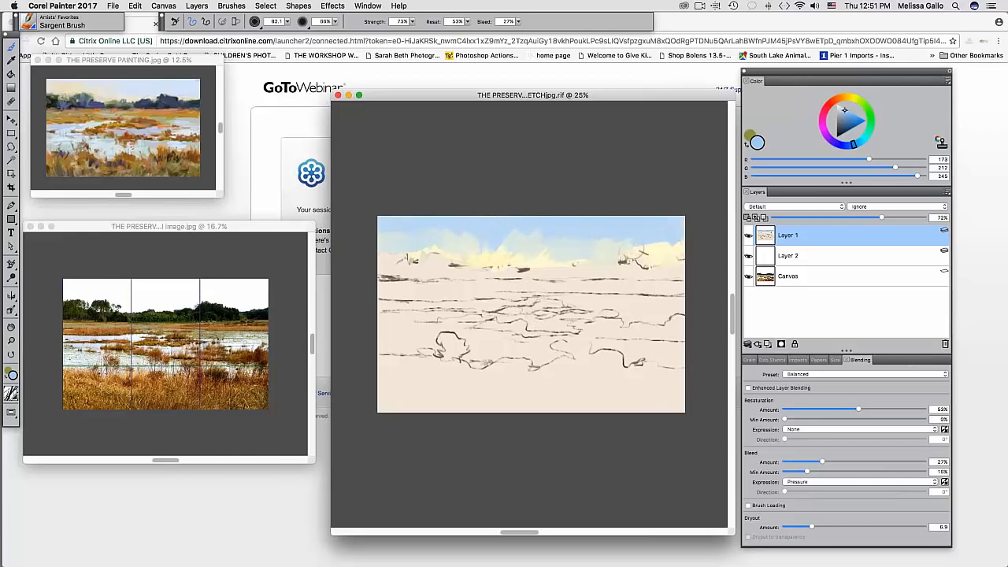
drag(832, 106, 835, 98)
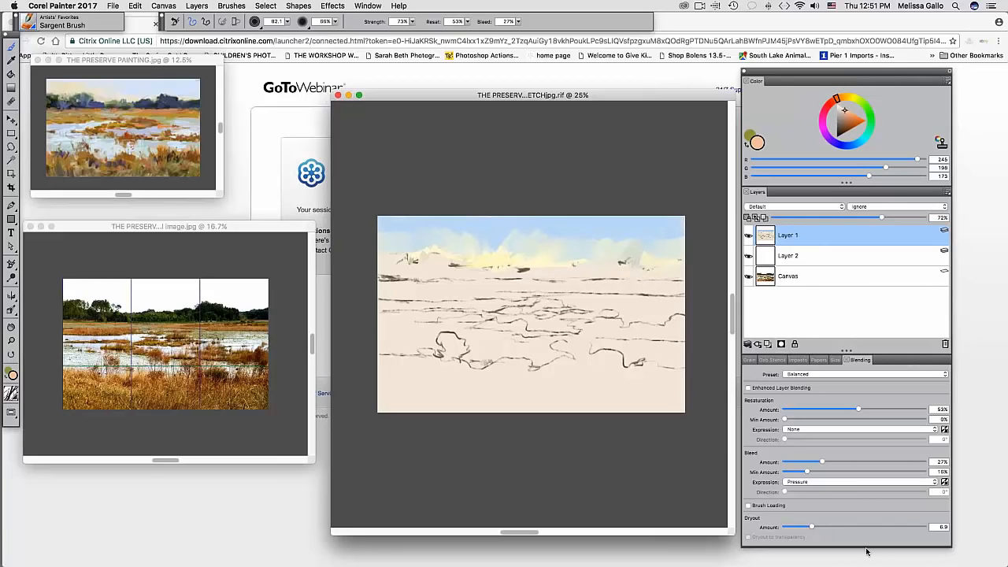
click(907, 527)
mouse_move(506, 247)
mouse_down()
mouse_move(528, 245)
mouse_move(426, 247)
mouse_up()
- Lower the dryout to 12.0 and soften the peach patches into the surrounding sky and horizon
drag(870, 525, 828, 528)
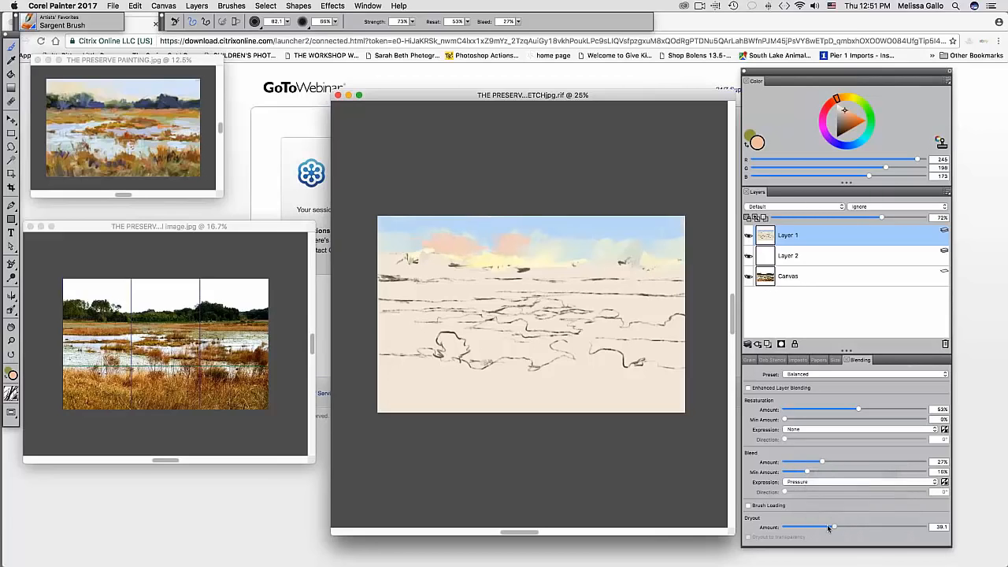
mouse_move(525, 262)
mouse_down()
mouse_move(506, 240)
mouse_move(543, 247)
mouse_move(476, 254)
mouse_move(459, 237)
mouse_move(439, 249)
mouse_move(526, 256)
mouse_move(428, 259)
mouse_move(591, 252)
mouse_move(552, 263)
mouse_move(673, 247)
mouse_move(398, 256)
mouse_move(388, 246)
mouse_move(510, 245)
mouse_up()
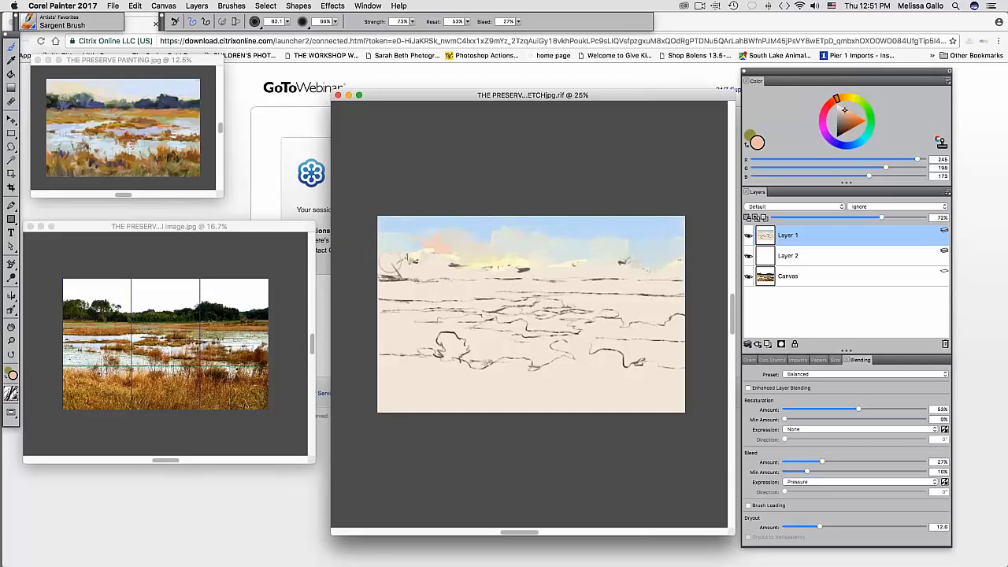
drag(401, 268, 407, 268)
- With a size 48.3 brush and dryout 18592, block in the left distant trees in periwinkle (RGB 164, 169, 222) and trim them with sampled sky colour
click(835, 146)
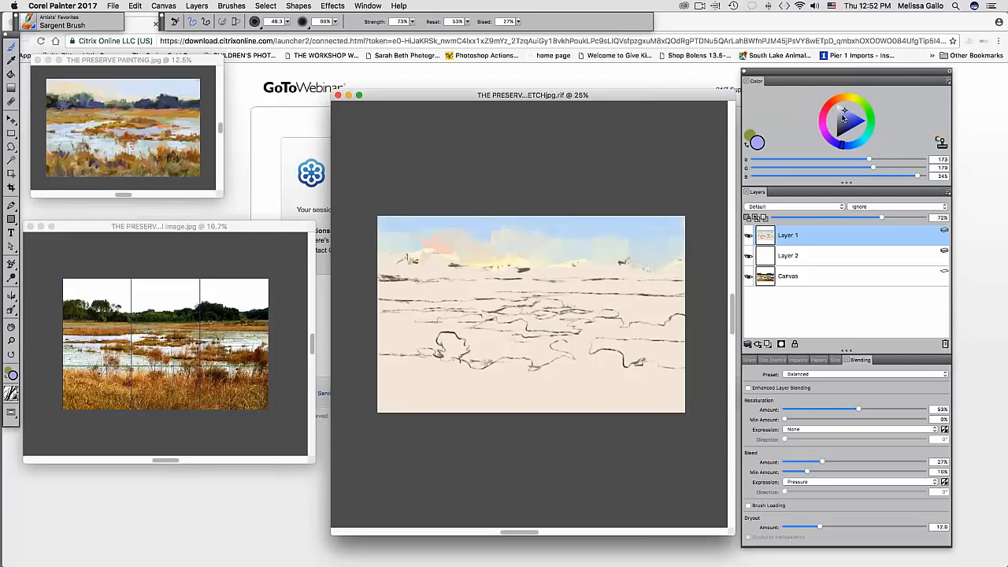
click(843, 117)
drag(427, 269, 443, 256)
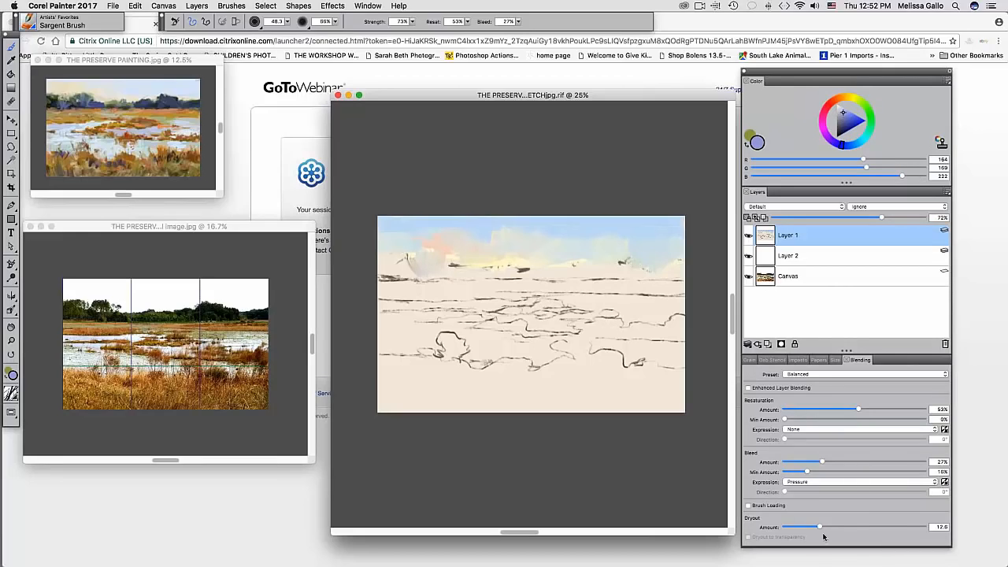
drag(820, 526, 922, 527)
mouse_move(424, 261)
mouse_down()
mouse_move(437, 268)
mouse_move(424, 251)
mouse_move(452, 270)
mouse_move(380, 272)
mouse_up()
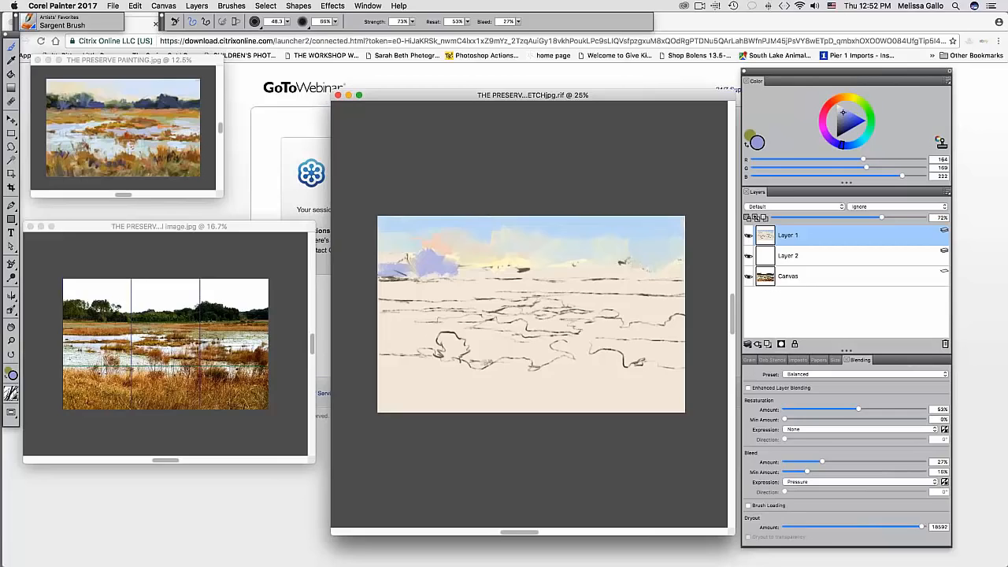
alt+click(402, 238)
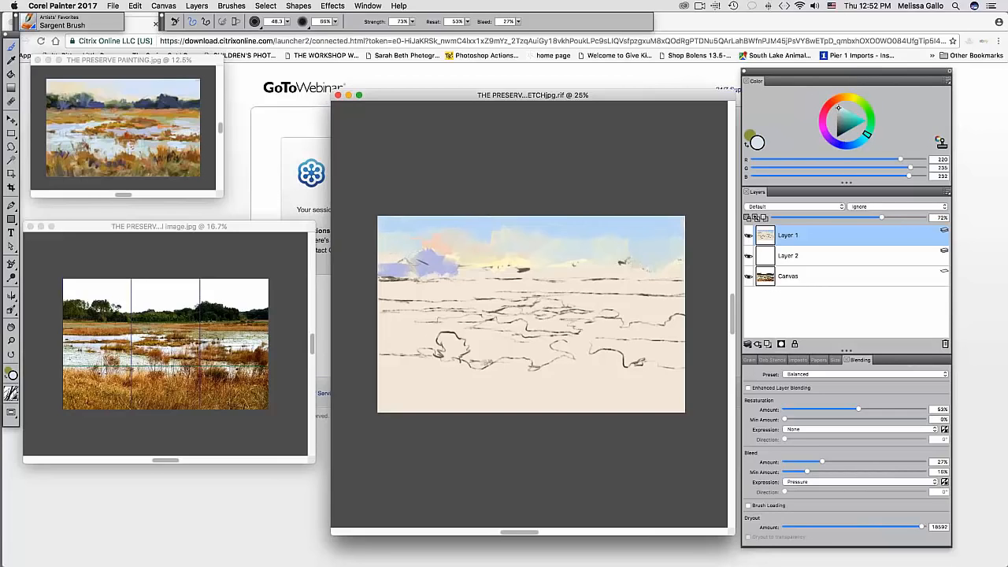
drag(417, 261, 458, 258)
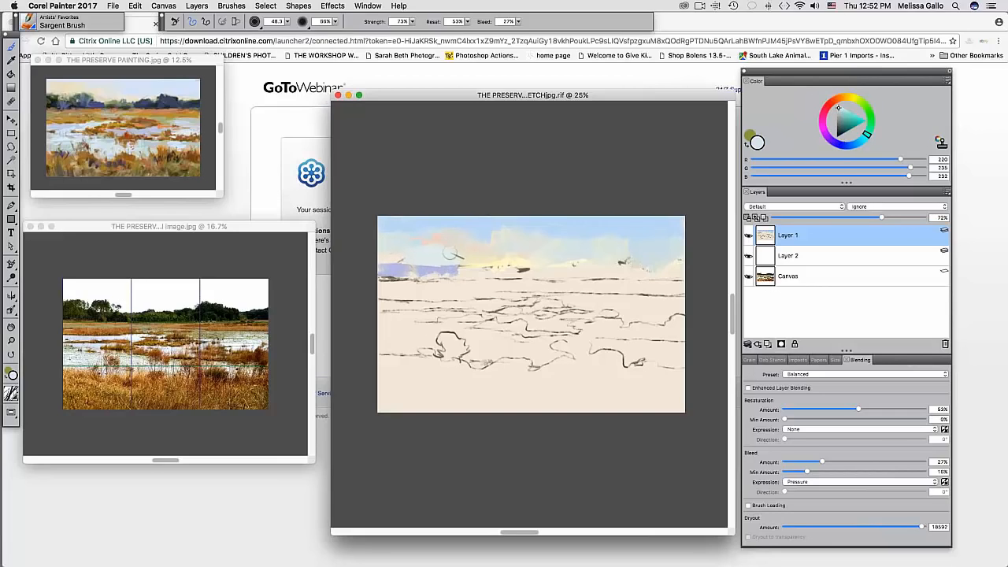
- Sample a paler lavender (RGB 192, 195, 230) from the trees and block in the tree masses across the whole horizon
alt+click(451, 267)
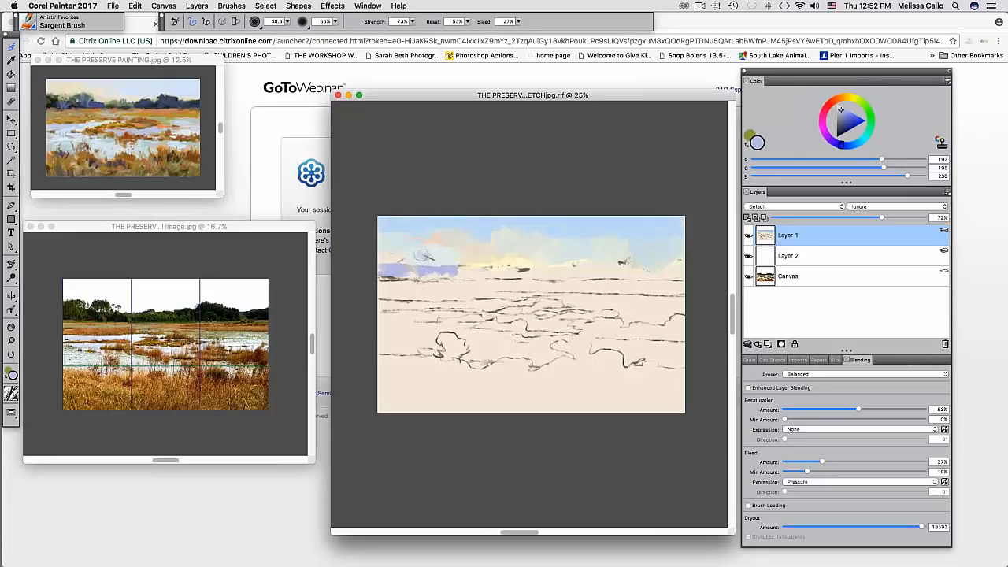
drag(423, 254, 439, 258)
mouse_move(443, 261)
mouse_down()
mouse_move(454, 269)
mouse_move(383, 260)
mouse_move(406, 254)
mouse_up()
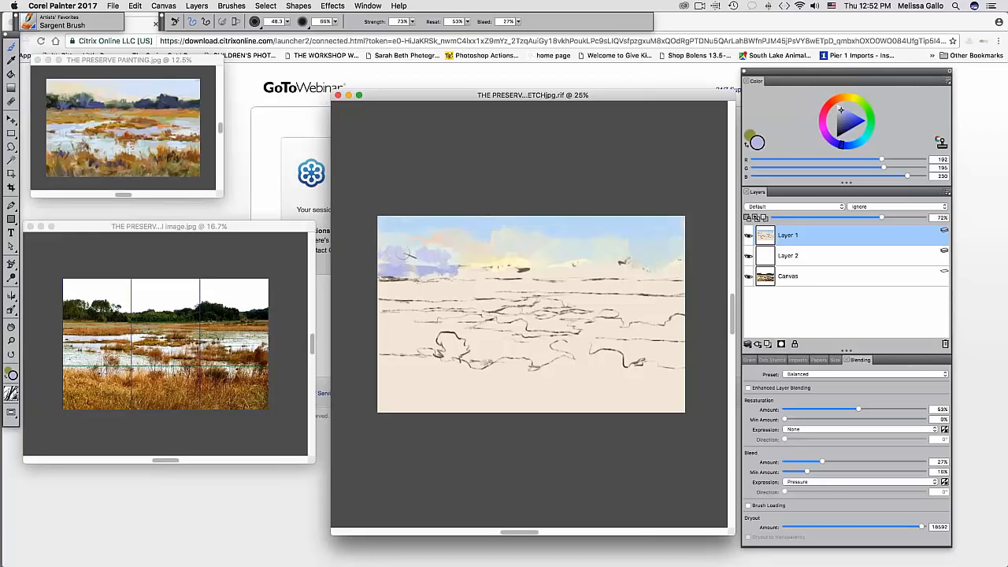
mouse_move(469, 279)
mouse_down()
mouse_move(516, 266)
mouse_move(509, 261)
mouse_move(556, 271)
mouse_move(539, 271)
mouse_move(619, 258)
mouse_move(601, 253)
mouse_move(635, 271)
mouse_move(560, 278)
mouse_up()
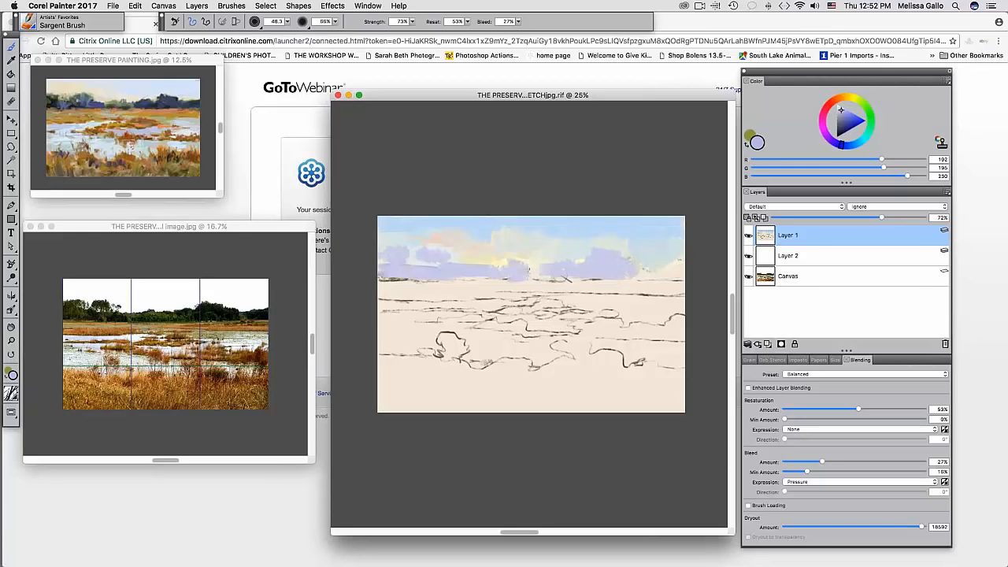
drag(630, 275, 675, 268)
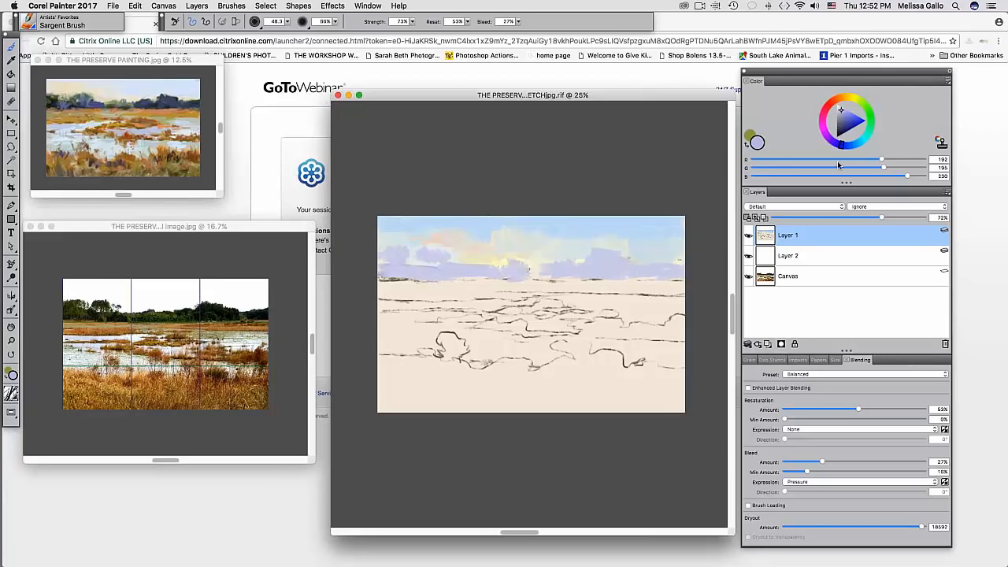
- Mix a darker blue-violet (RGB 63, 67, 145) and paint it over the lavender tree line
click(847, 125)
mouse_move(396, 271)
mouse_down()
mouse_move(378, 263)
mouse_move(410, 272)
mouse_move(390, 258)
mouse_move(409, 260)
mouse_move(442, 275)
mouse_move(418, 260)
mouse_move(437, 256)
mouse_move(473, 276)
mouse_move(441, 273)
mouse_move(495, 280)
mouse_move(508, 278)
mouse_move(480, 272)
mouse_move(677, 267)
mouse_up()
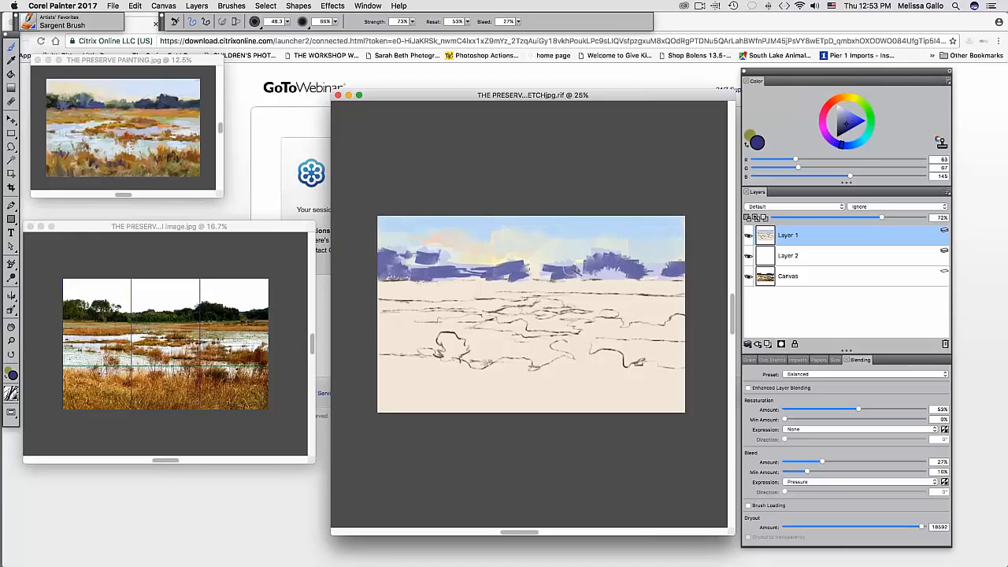
mouse_move(571, 270)
mouse_down()
mouse_move(520, 269)
mouse_move(607, 257)
mouse_move(598, 261)
mouse_move(629, 268)
mouse_move(619, 272)
mouse_move(624, 264)
mouse_move(677, 269)
mouse_up()
- Set the dryout to 387.1 and shape the blue-violet tree line with foliage and trunk strokes, filling its gaps
click(867, 527)
drag(399, 260, 418, 272)
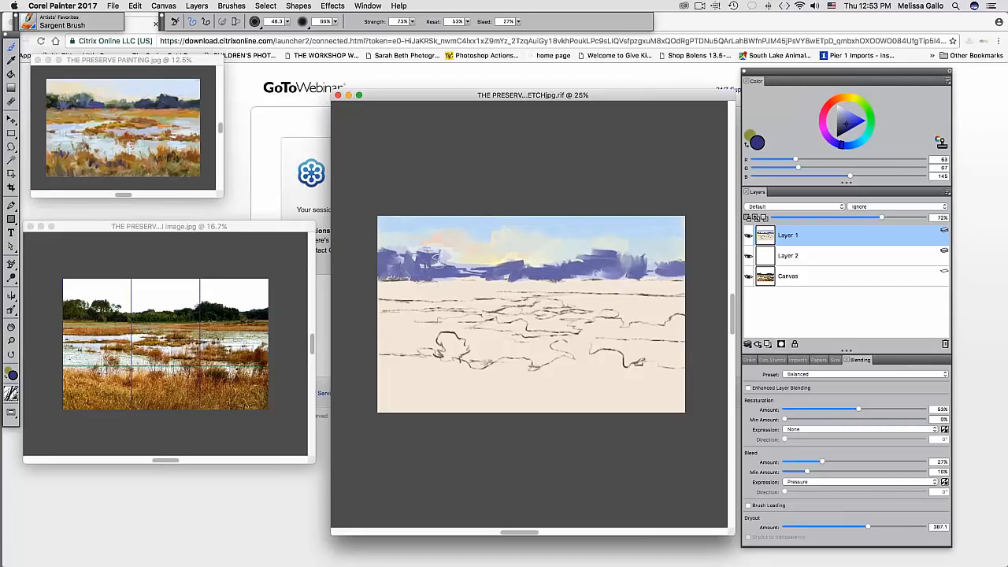
mouse_move(434, 257)
mouse_down()
mouse_move(445, 273)
mouse_move(450, 259)
mouse_move(445, 267)
mouse_up()
mouse_move(439, 257)
mouse_down()
mouse_move(456, 277)
mouse_move(444, 267)
mouse_move(460, 247)
mouse_move(450, 275)
mouse_move(396, 270)
mouse_move(481, 272)
mouse_up()
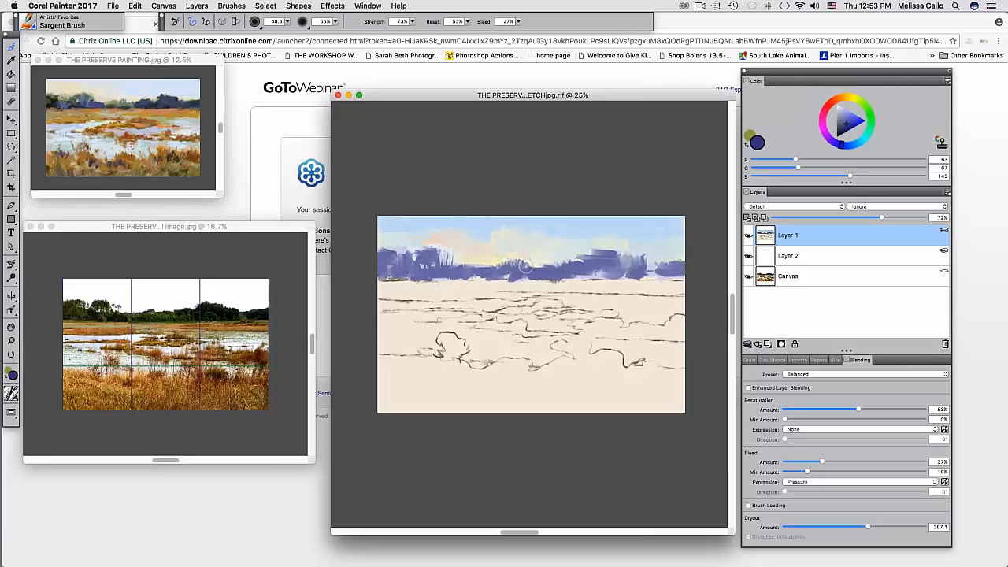
drag(504, 278, 514, 277)
mouse_move(585, 271)
mouse_down()
mouse_move(612, 269)
mouse_move(592, 272)
mouse_up()
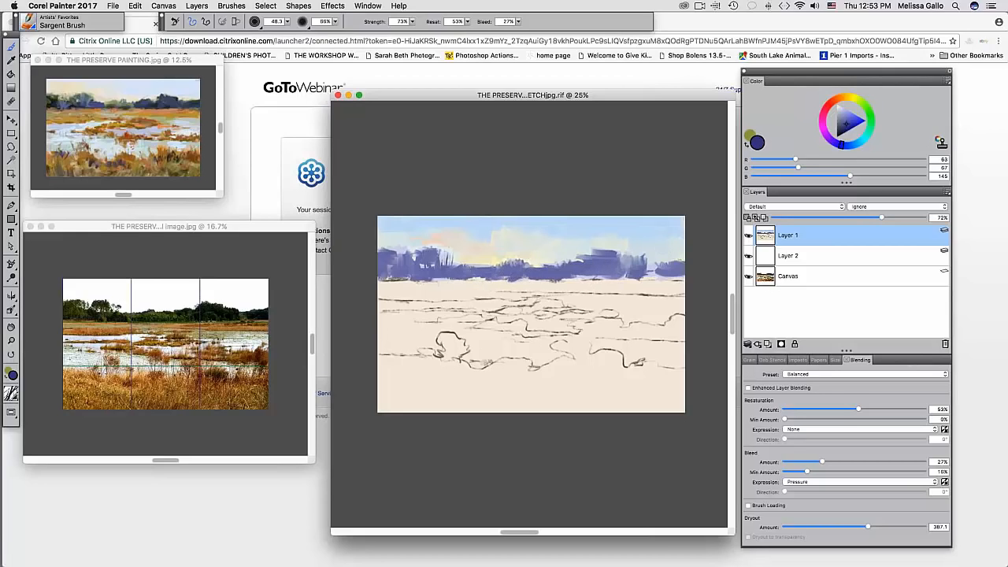
- Mix an olive green (RGB 100, 127, 73) and paint touches of it along the base of the tree line
click(865, 107)
click(844, 128)
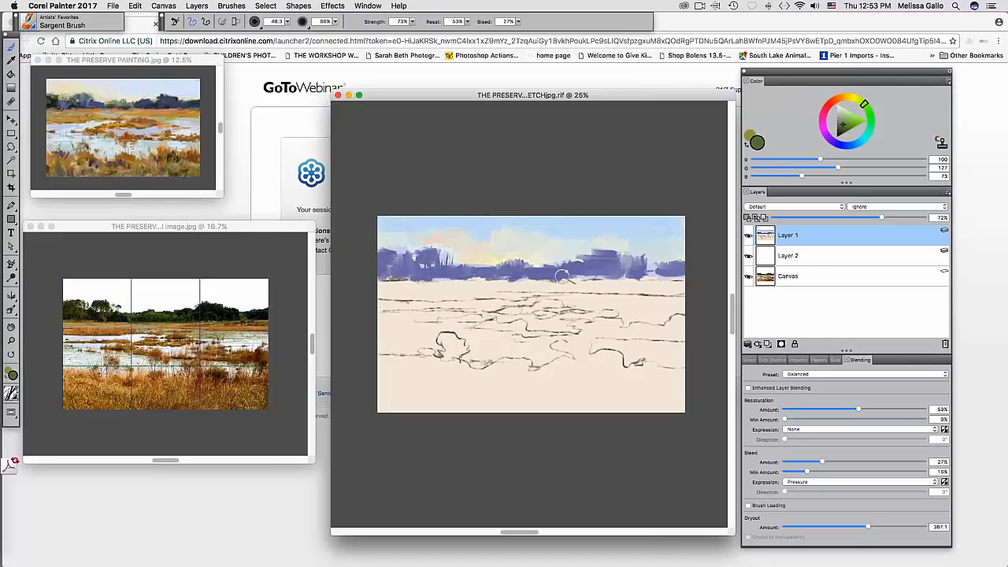
drag(560, 277, 492, 273)
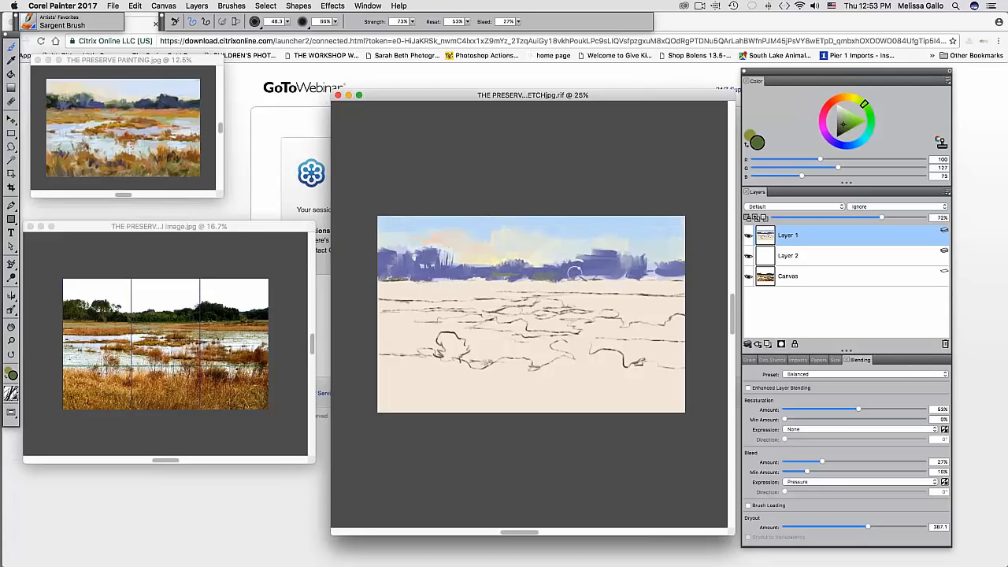
mouse_move(595, 266)
mouse_down()
mouse_move(677, 273)
mouse_move(577, 277)
mouse_move(690, 279)
mouse_up()
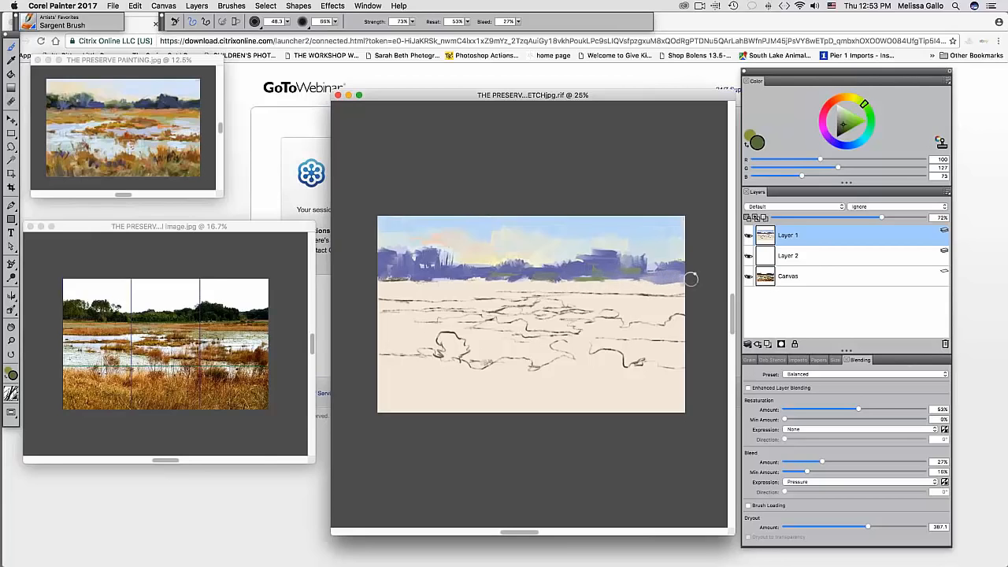
mouse_move(415, 283)
mouse_down()
mouse_move(374, 277)
mouse_move(640, 271)
mouse_up()
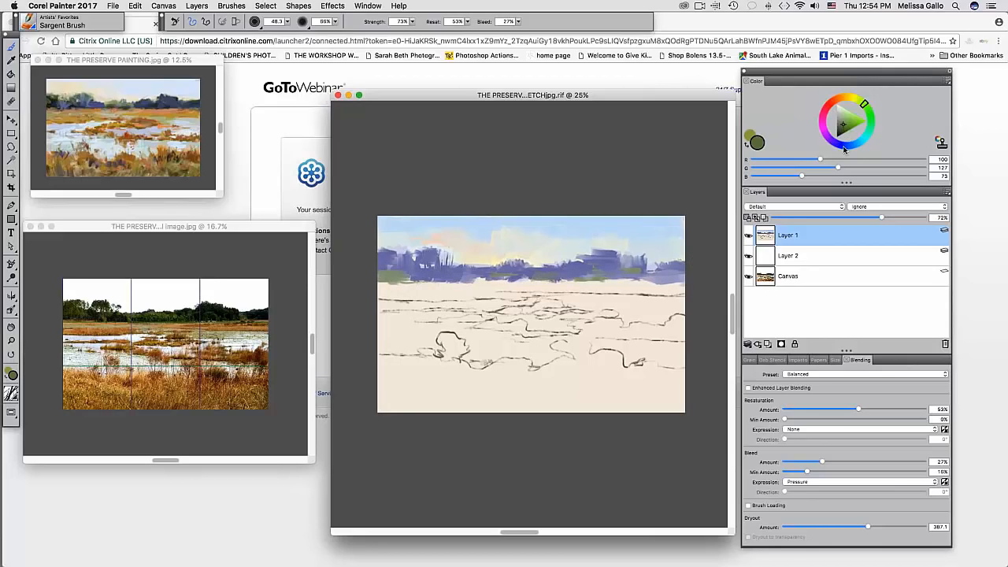
- Mix a dark navy (RGB 23, 33, 81) and add shadow strokes to the right-hand trees and the left tree base
click(844, 147)
click(842, 130)
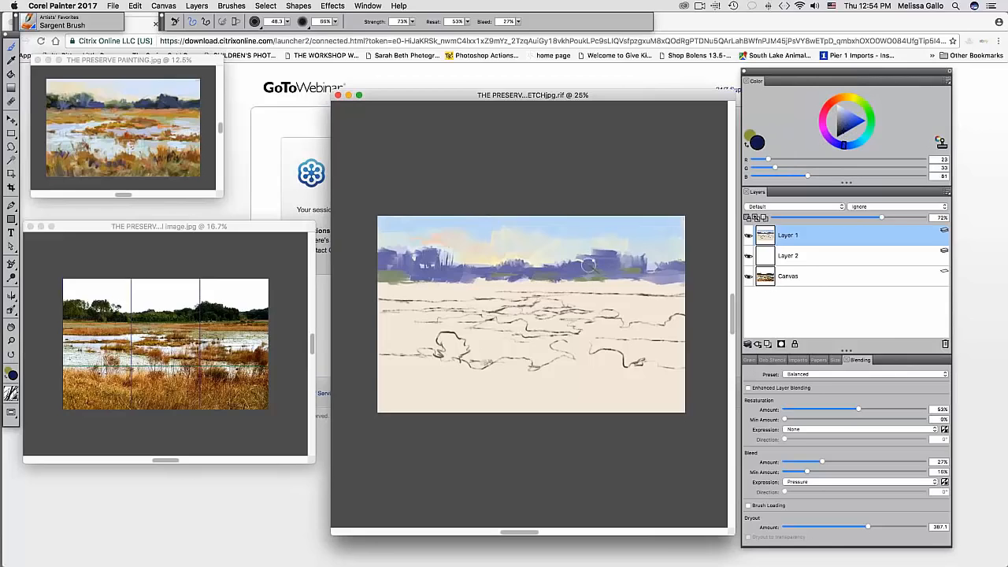
mouse_move(589, 266)
mouse_down()
mouse_move(581, 271)
mouse_move(612, 261)
mouse_move(631, 271)
mouse_move(607, 269)
mouse_move(617, 272)
mouse_up()
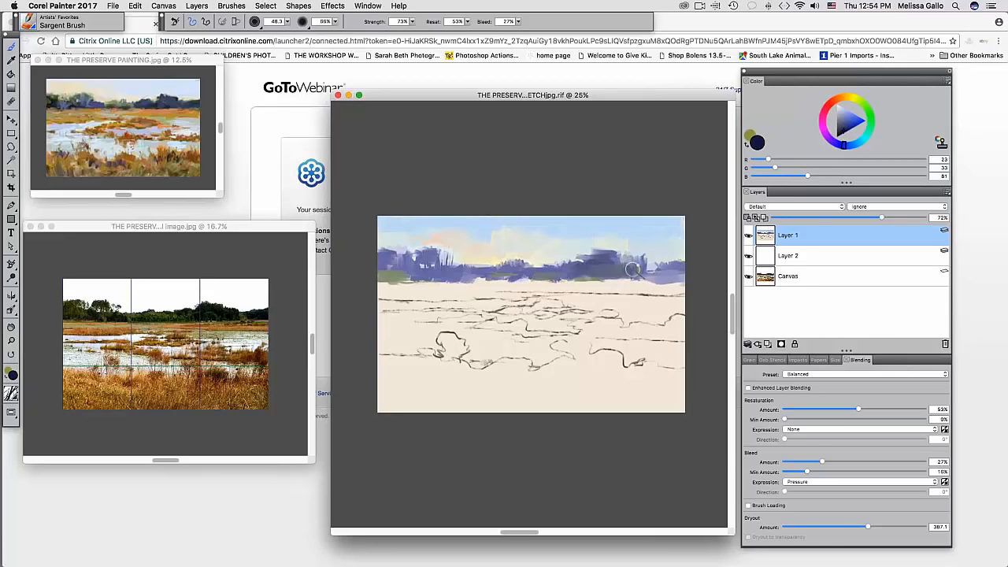
drag(635, 271, 682, 269)
mouse_move(445, 274)
mouse_down()
mouse_move(452, 273)
mouse_move(374, 263)
mouse_move(412, 278)
mouse_move(383, 265)
mouse_move(421, 279)
mouse_move(473, 276)
mouse_move(449, 272)
mouse_up()
- Mix a saturated blue (RGB 35, 46, 189) and brush accents into the distant trees
click(842, 144)
click(855, 126)
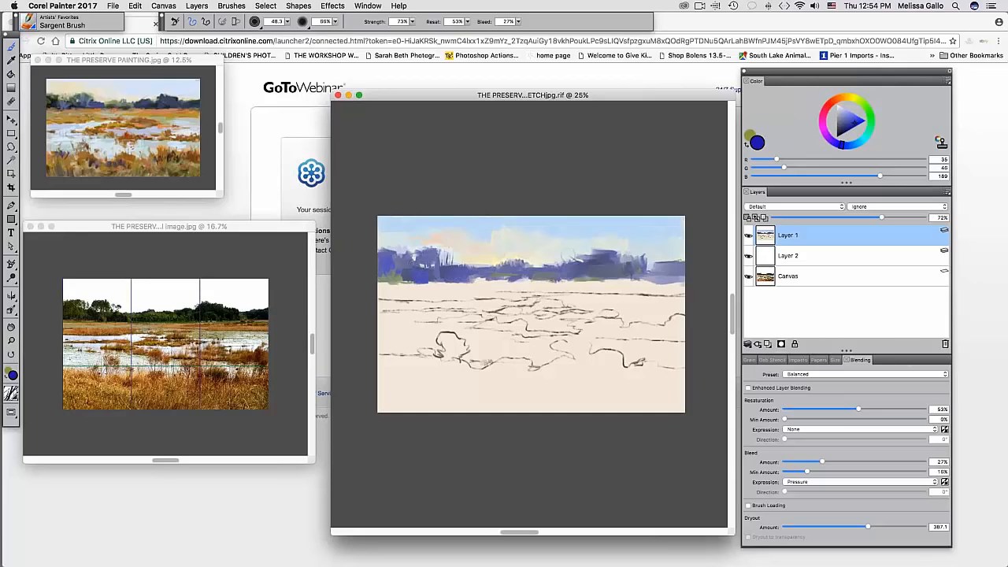
mouse_move(574, 255)
mouse_down()
mouse_move(610, 262)
mouse_move(600, 268)
mouse_up()
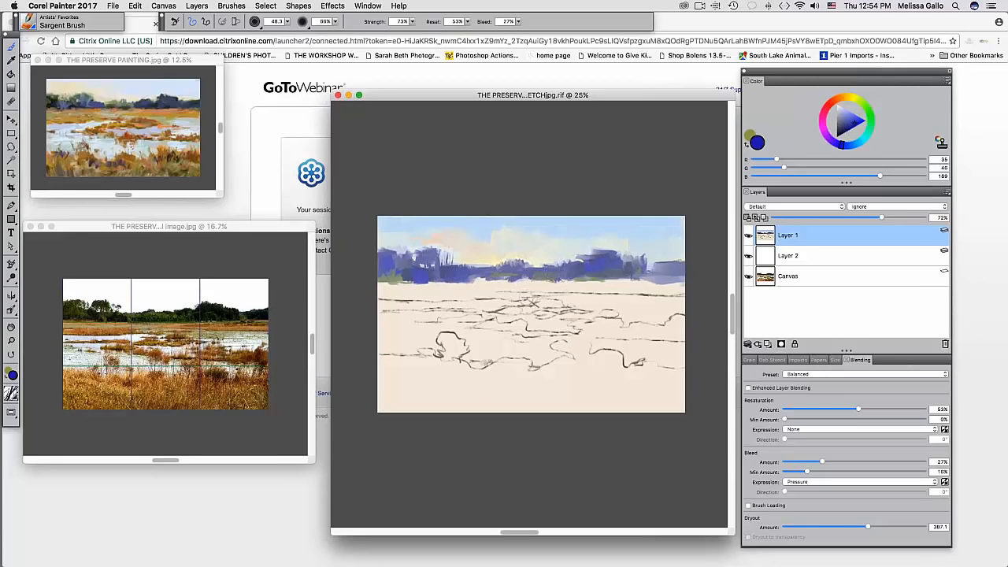
- Sample a tan (RGB 188, 175, 131) from the reference photo and paint the grass strip below the tree line
click(120, 329)
alt+click(107, 323)
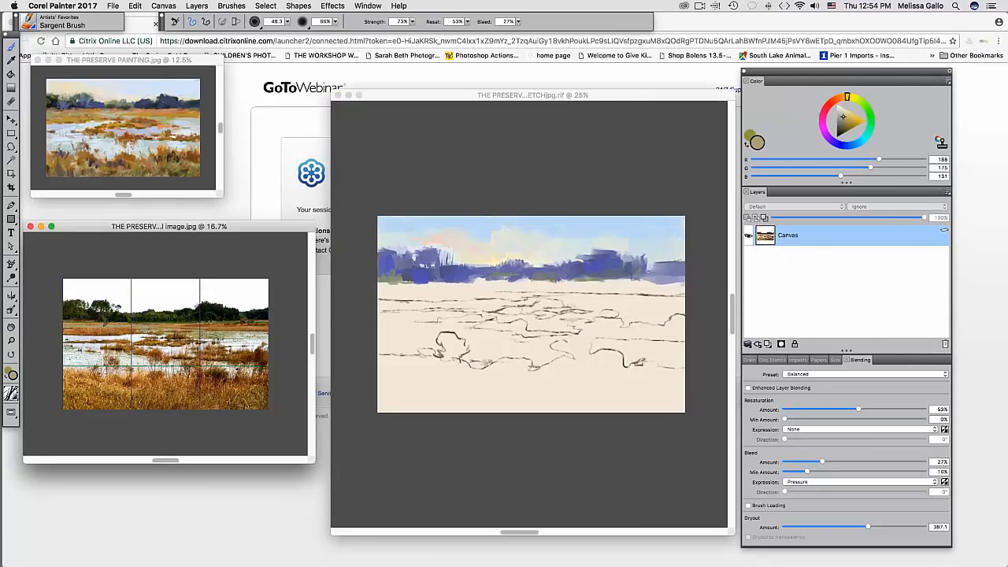
click(430, 300)
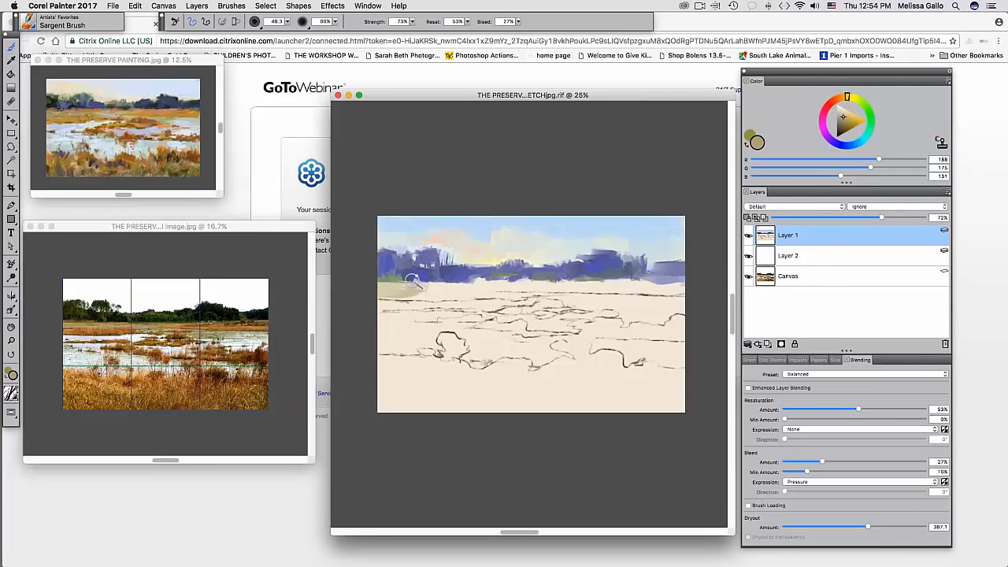
mouse_move(411, 281)
mouse_down()
mouse_move(438, 281)
mouse_move(435, 292)
mouse_move(487, 289)
mouse_move(427, 296)
mouse_move(503, 288)
mouse_up()
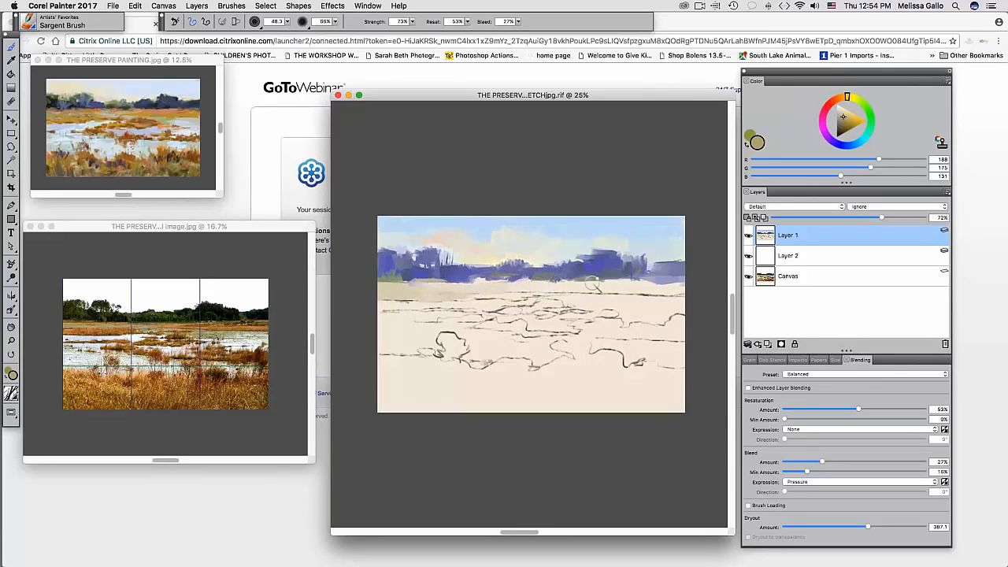
mouse_move(576, 284)
mouse_down()
mouse_move(671, 283)
mouse_move(660, 287)
mouse_up()
- Cover the grass strip in yellow-green (RGB 183, 189, 131) and add darker olive touches (RGB 123, 129, 71) along the tree base
click(854, 100)
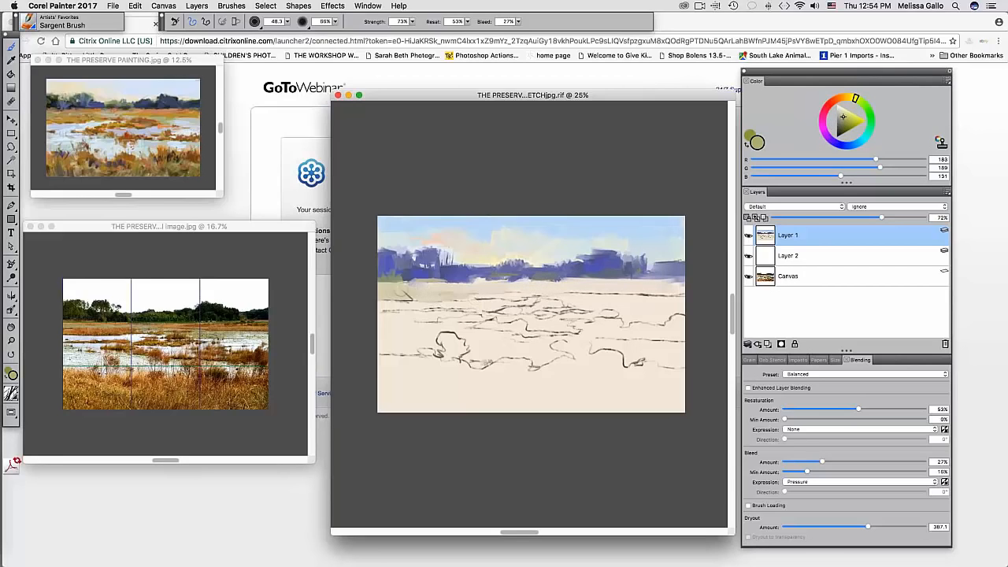
mouse_move(410, 289)
mouse_down()
mouse_move(420, 286)
mouse_move(457, 286)
mouse_move(404, 298)
mouse_move(488, 287)
mouse_move(474, 284)
mouse_move(674, 284)
mouse_move(607, 277)
mouse_up()
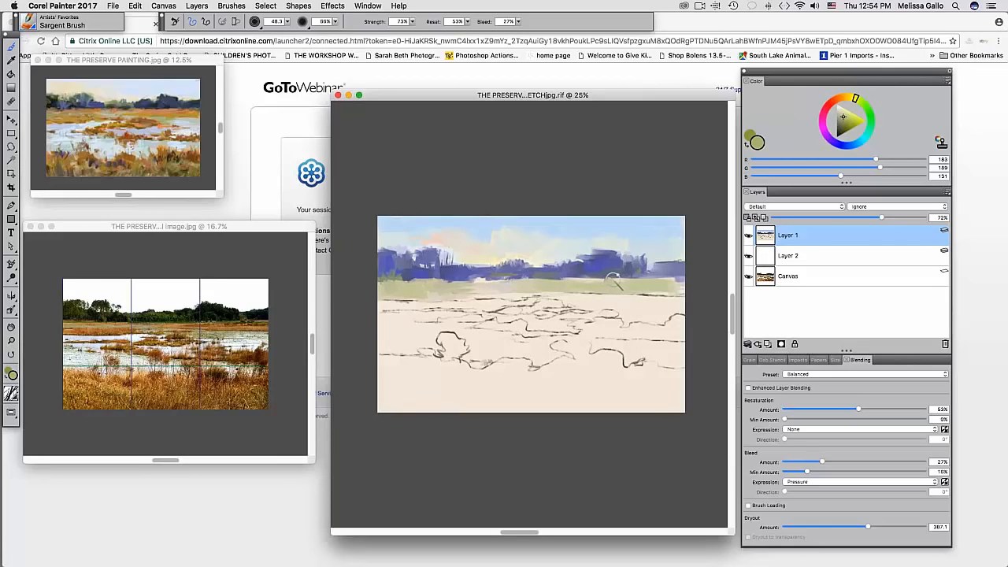
click(844, 125)
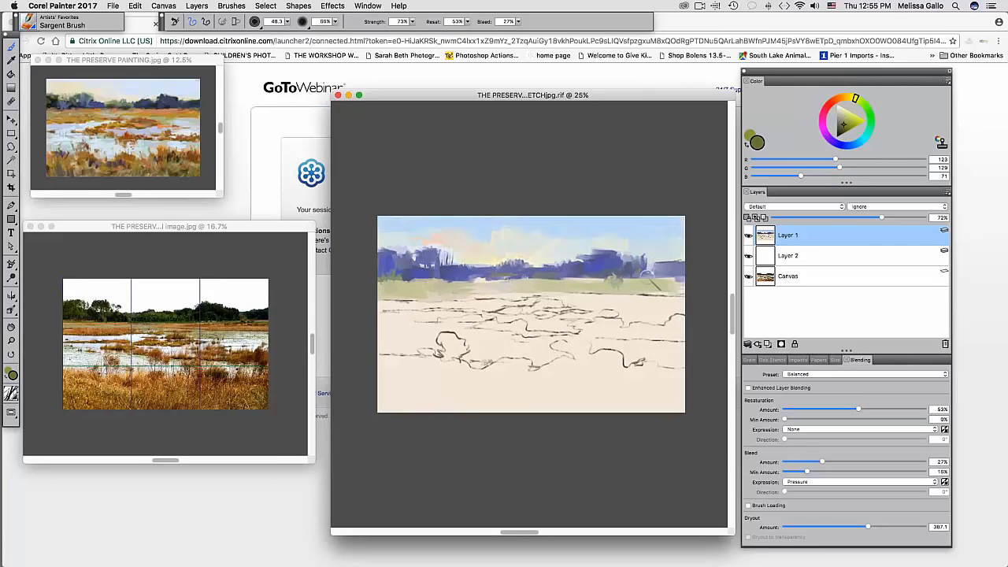
mouse_move(576, 273)
mouse_down()
mouse_move(569, 277)
mouse_move(638, 278)
mouse_move(589, 276)
mouse_up()
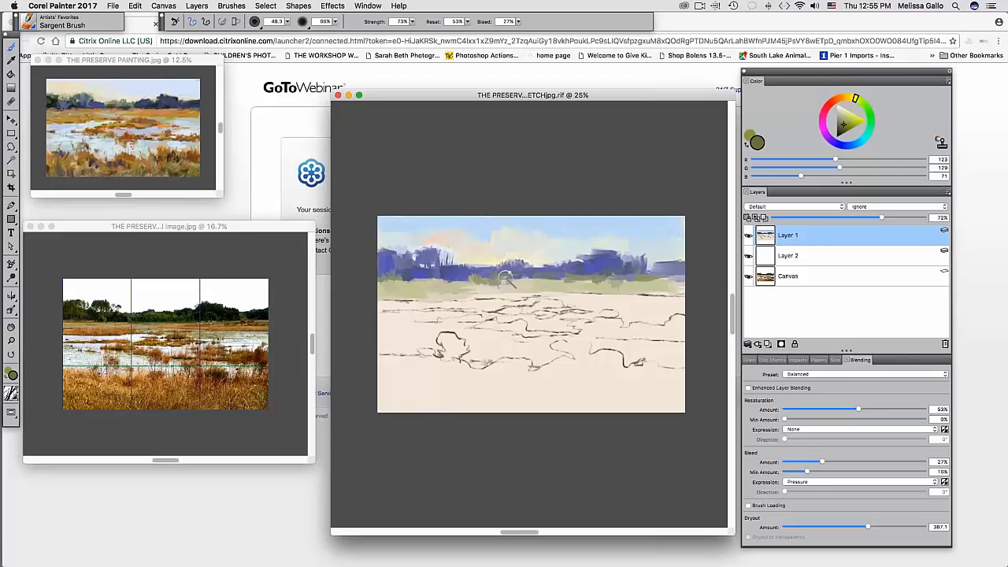
- Add green touches (RGB 96, 129, 71) along the tree base and darken the brush colour to RGB 55, 96, 24
click(866, 113)
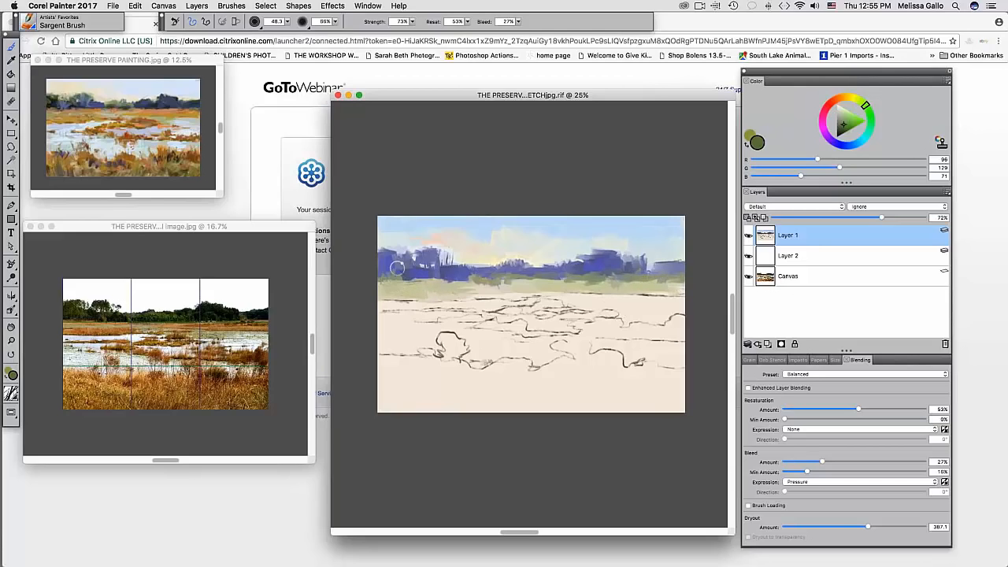
click(846, 133)
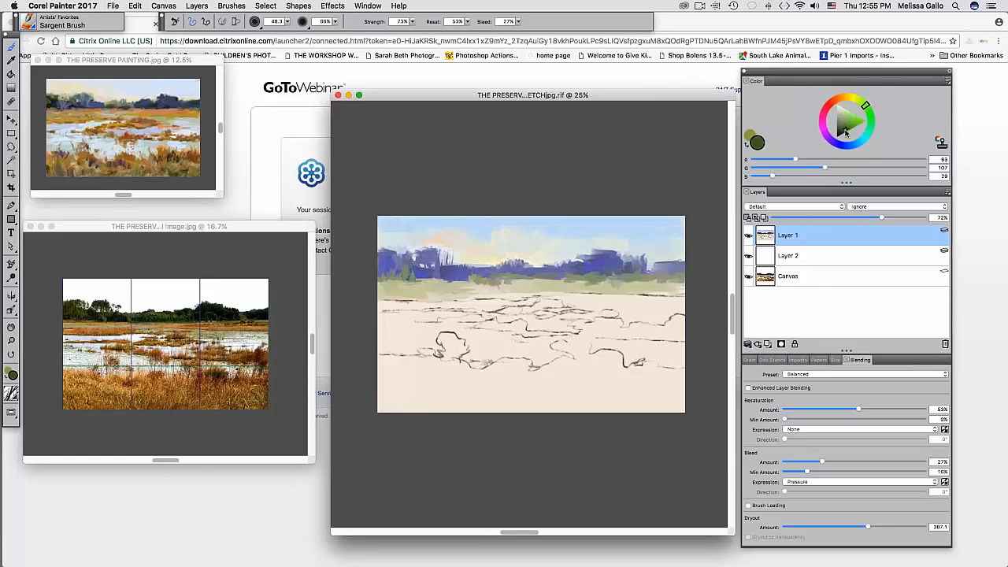
click(846, 133)
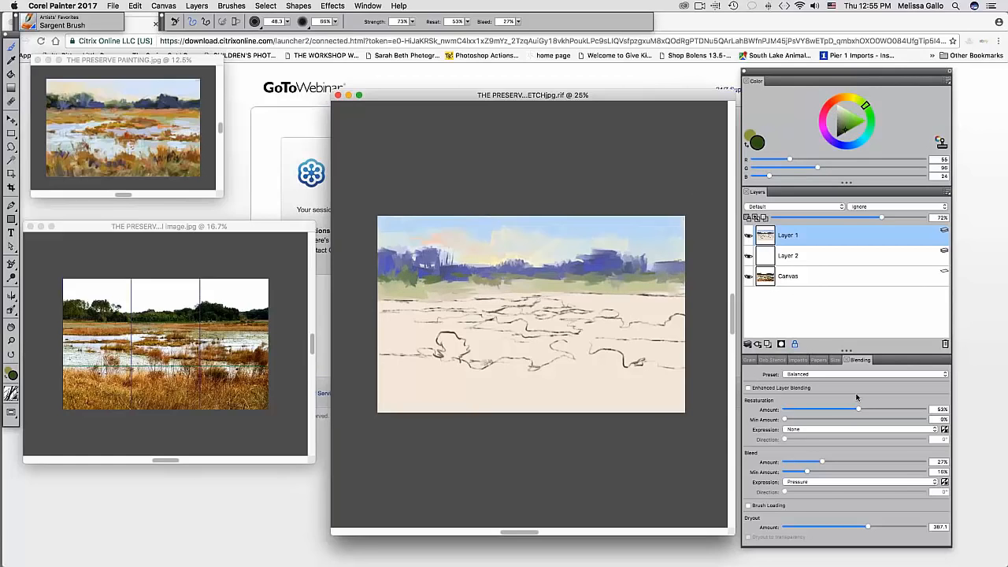
- Raise the brush's dryout to 13261 and paint dark green touches along the tree base at both ends
click(916, 527)
drag(409, 282, 386, 284)
drag(613, 280, 661, 280)
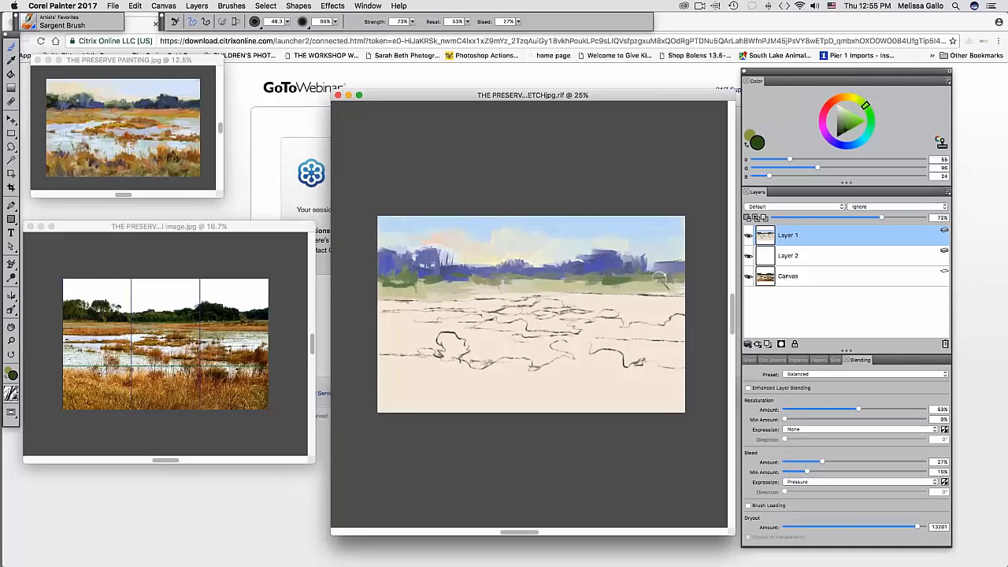
- Mix very dark blues (RGB 21, 26, 43 and 2, 2, 38) and brush shadows into the lower edge of the tree line
click(847, 149)
click(840, 136)
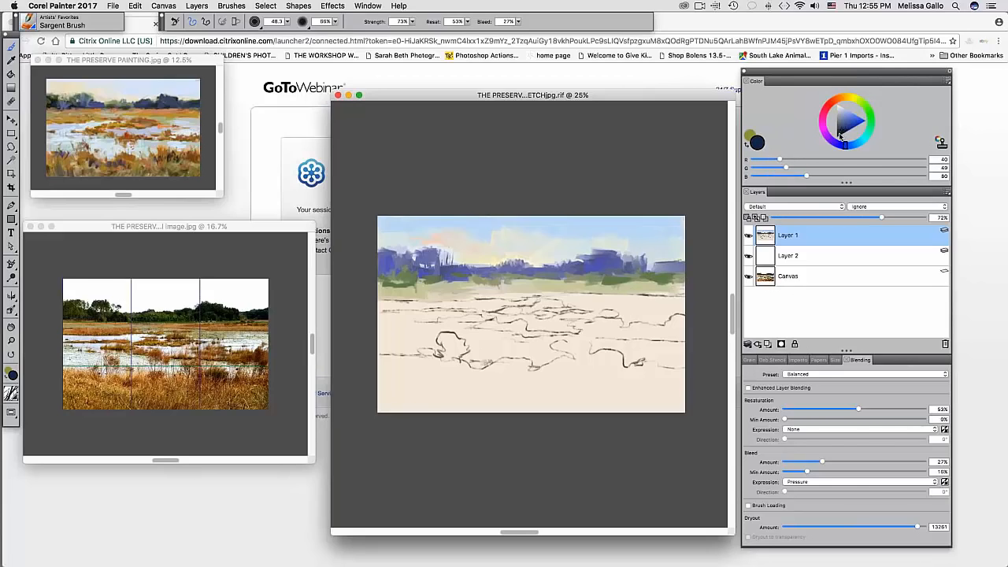
click(840, 140)
mouse_move(660, 268)
mouse_down()
mouse_move(672, 267)
mouse_move(650, 269)
mouse_move(682, 269)
mouse_up()
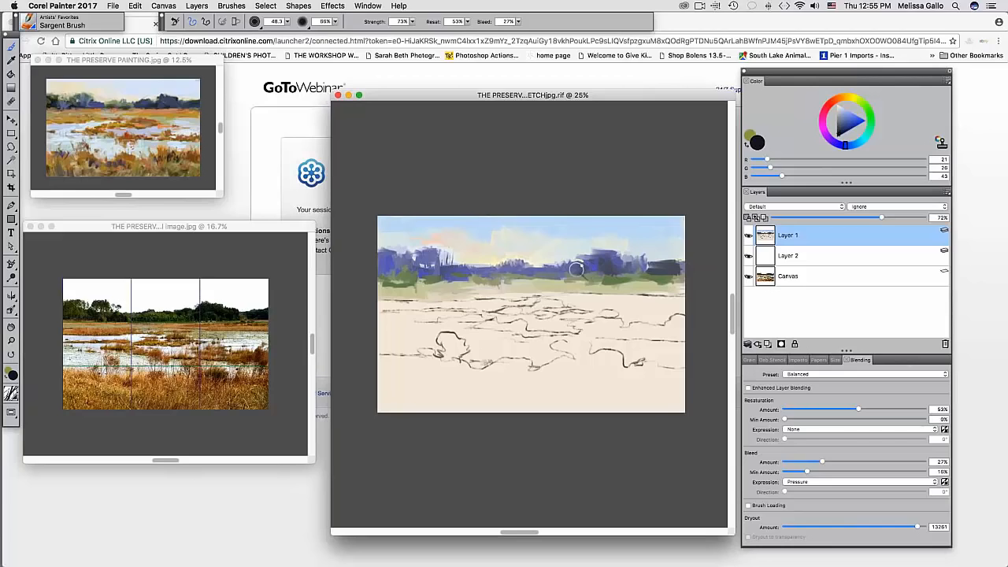
drag(577, 269, 556, 274)
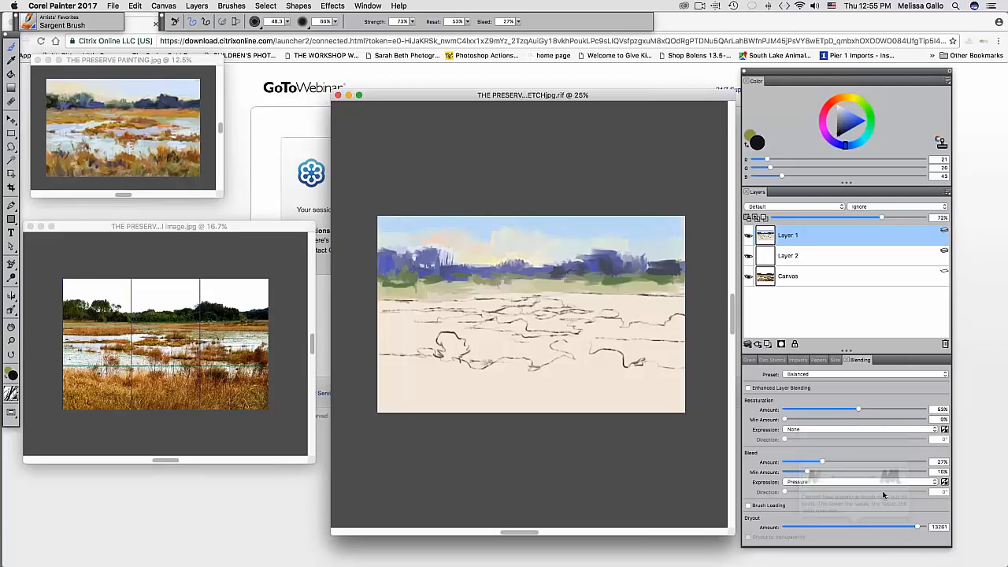
mouse_move(387, 273)
mouse_down()
mouse_move(424, 272)
mouse_move(408, 261)
mouse_move(452, 273)
mouse_up()
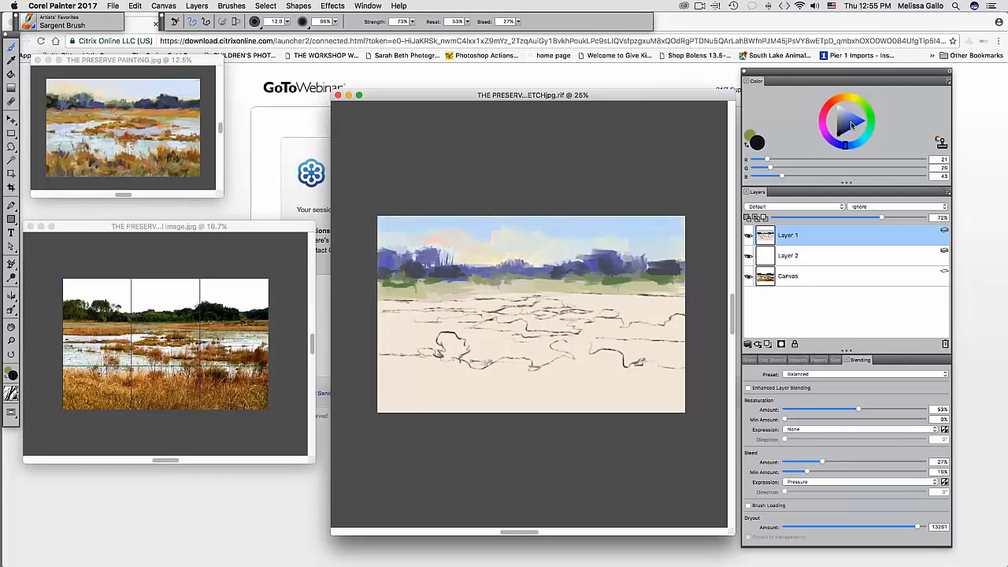
drag(851, 124, 840, 135)
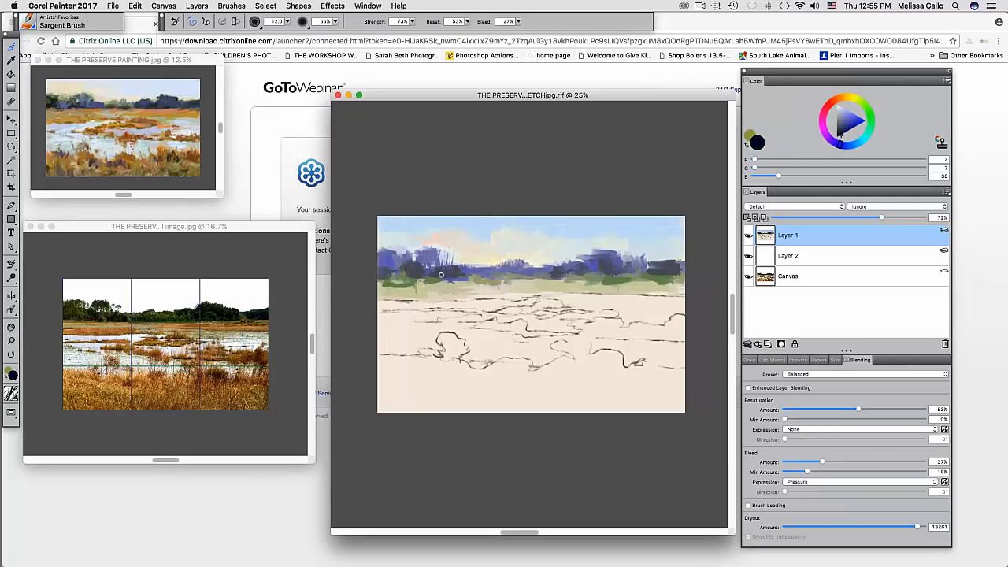
drag(441, 275, 442, 275)
- Set the brush's dryout to 22026, bleed to 3% and resaturation to 100%, and paint dark navy over the distant tree masses
drag(917, 530, 950, 534)
drag(848, 366, 194, 387)
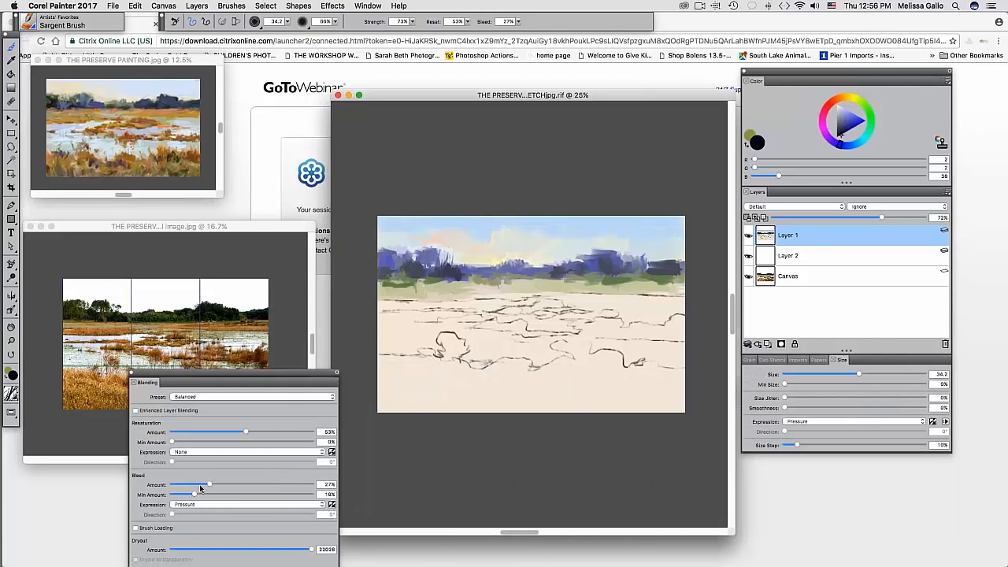
drag(200, 487, 175, 485)
click(457, 21)
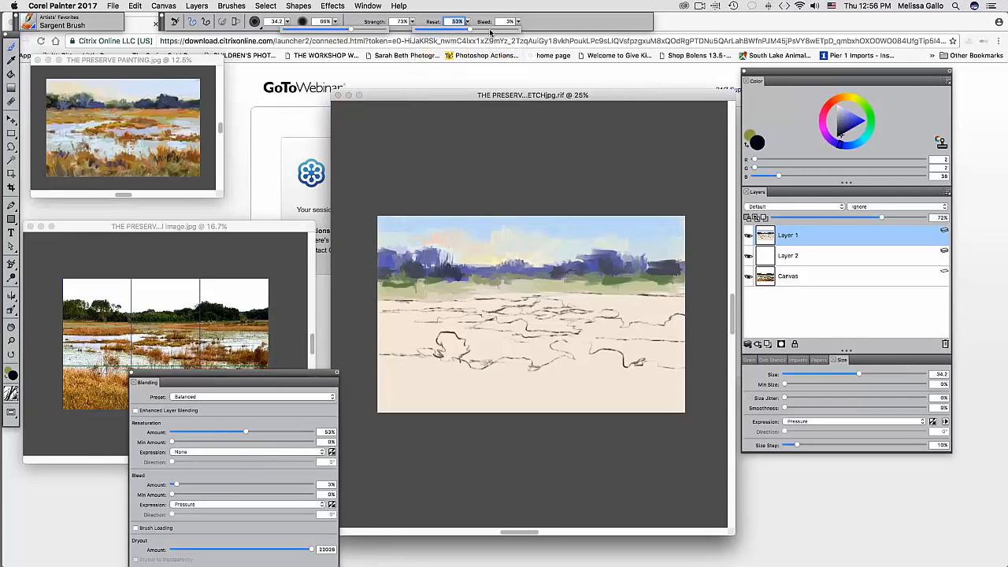
drag(470, 29, 517, 30)
click(442, 272)
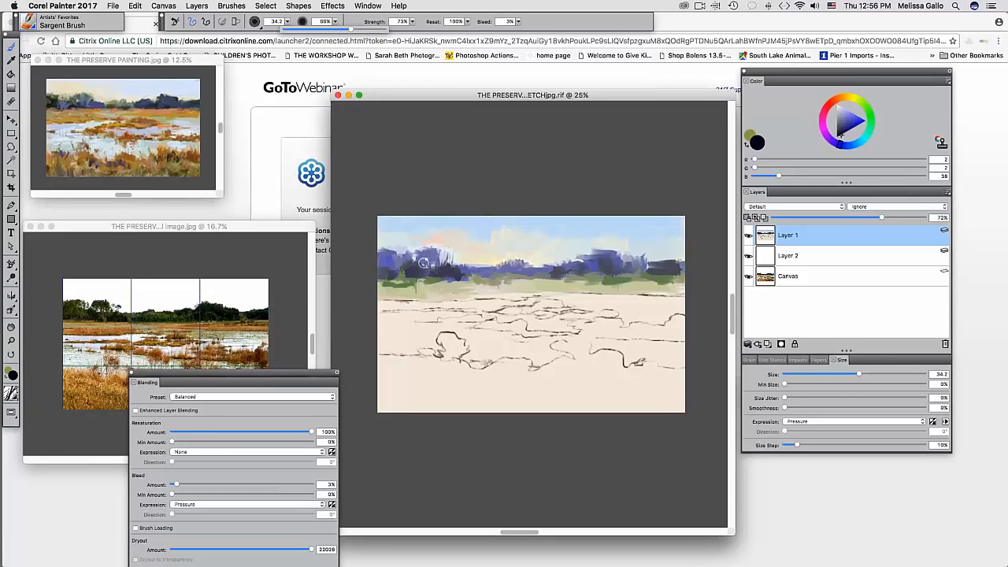
mouse_move(602, 260)
mouse_down()
mouse_move(589, 257)
mouse_move(605, 260)
mouse_move(587, 266)
mouse_move(634, 267)
mouse_up()
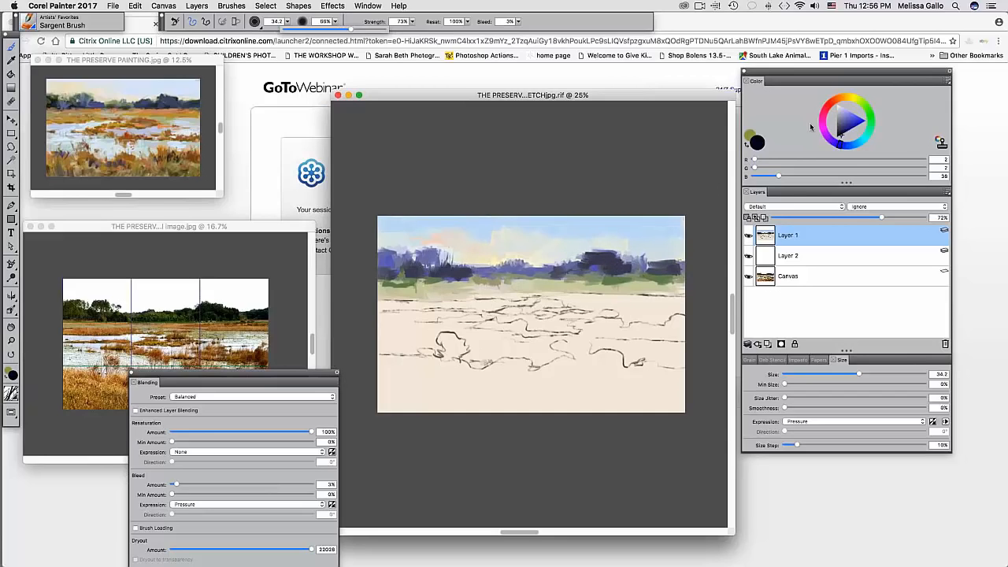
- Paint the grass strip with pale olive (RGB 166, 181, 133) and a brighter green (RGB 124, 158, 50)
click(862, 102)
click(842, 118)
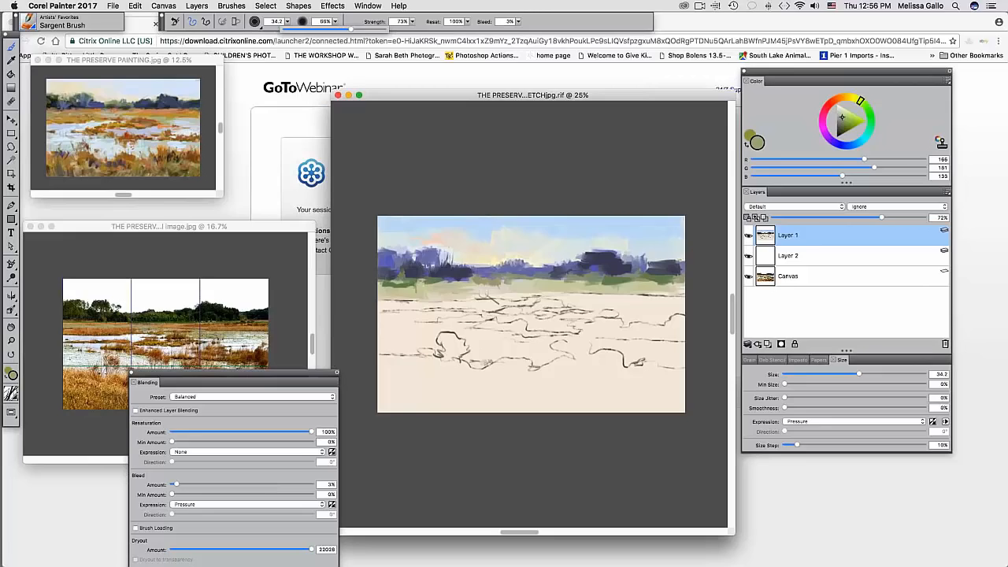
mouse_move(443, 292)
mouse_down()
mouse_move(410, 289)
mouse_move(551, 293)
mouse_up()
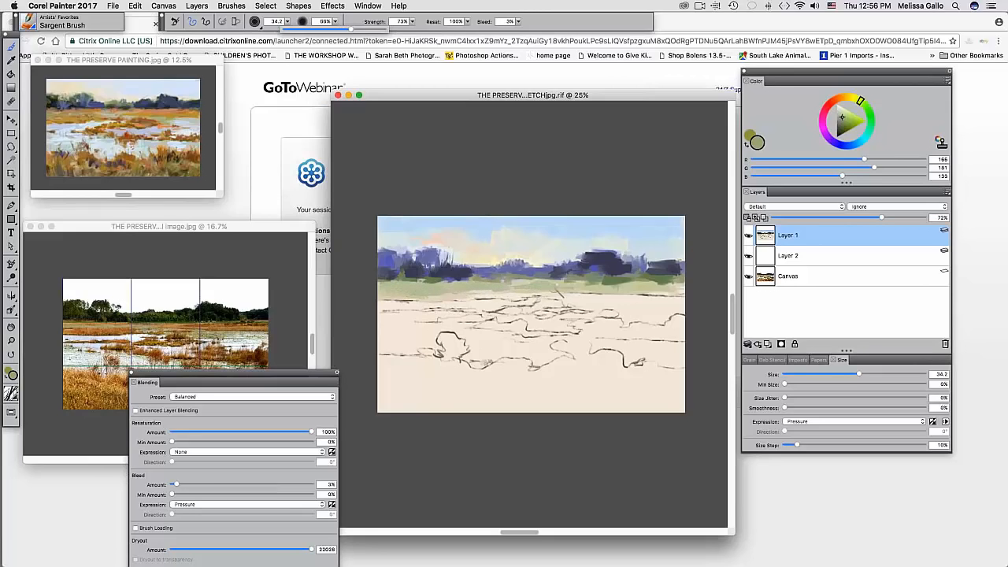
click(849, 130)
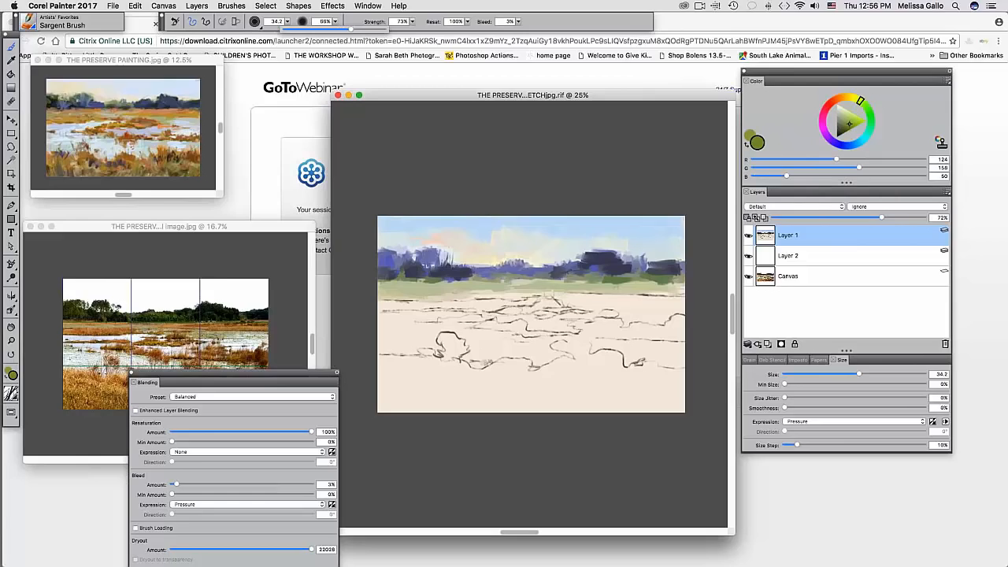
drag(537, 280, 674, 287)
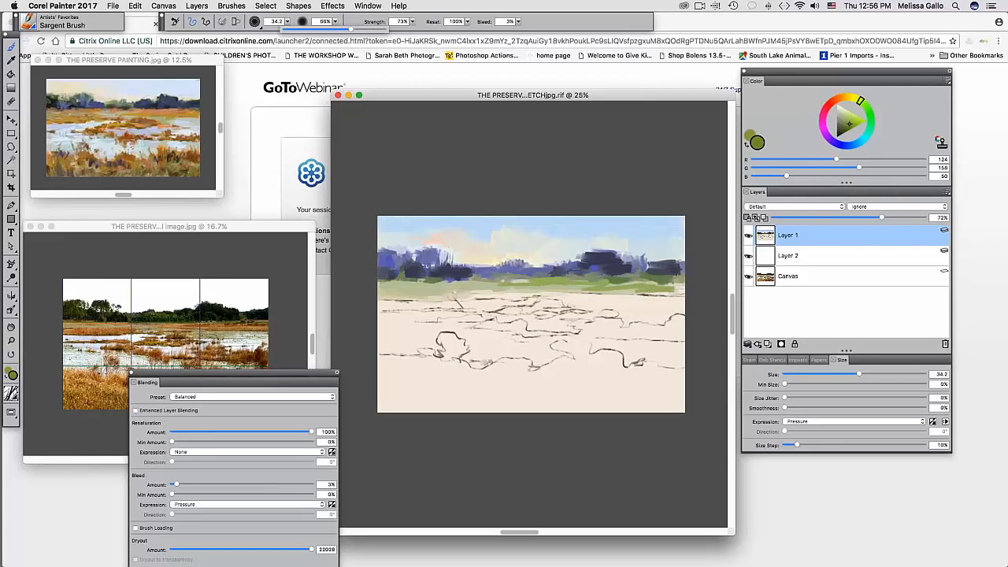
mouse_move(454, 298)
mouse_down()
mouse_move(370, 287)
mouse_move(473, 287)
mouse_up()
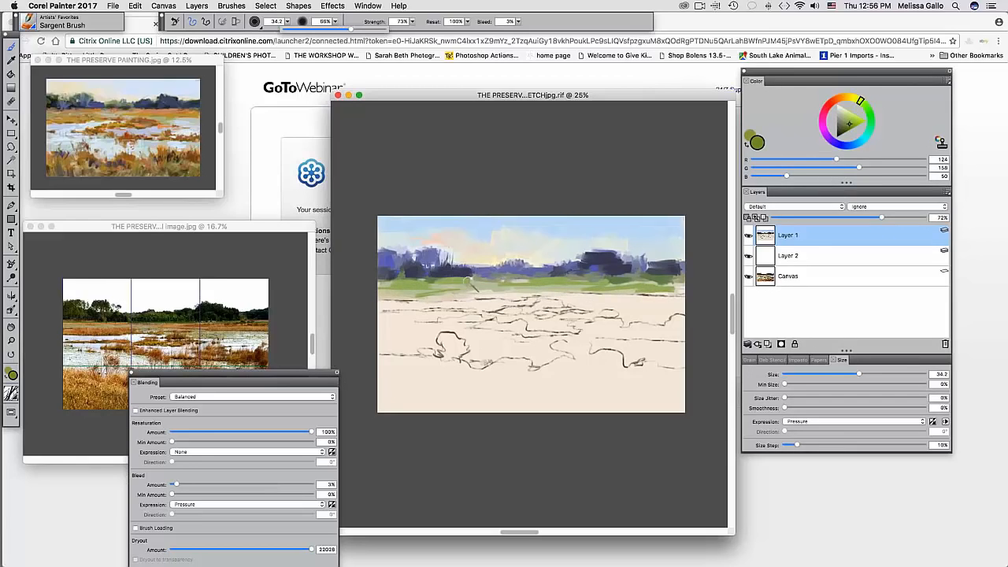
- Mix a light orange (RGB 214, 149, 92), lower the dryout to 45.4 and paint it below the green strip's left part
click(841, 101)
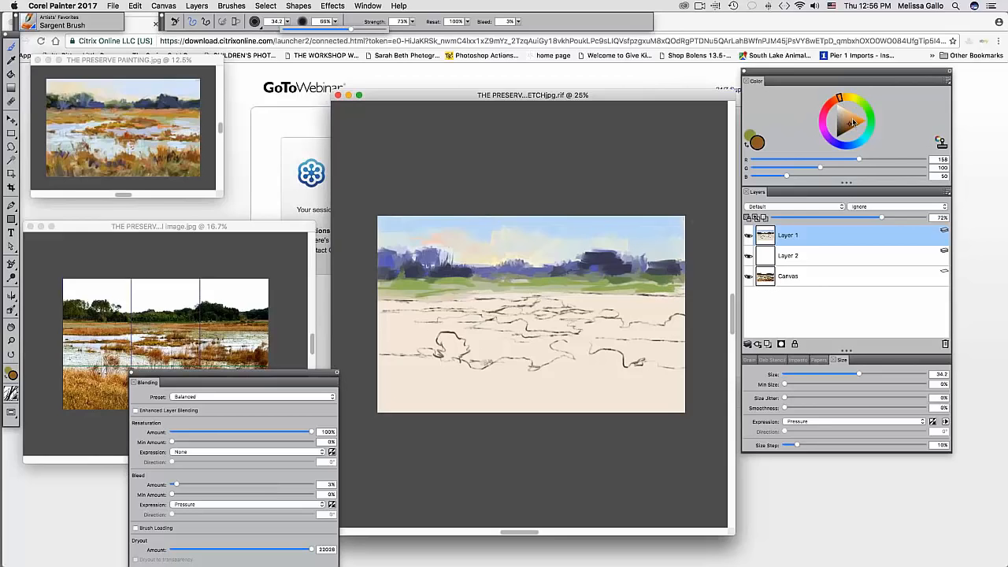
click(236, 549)
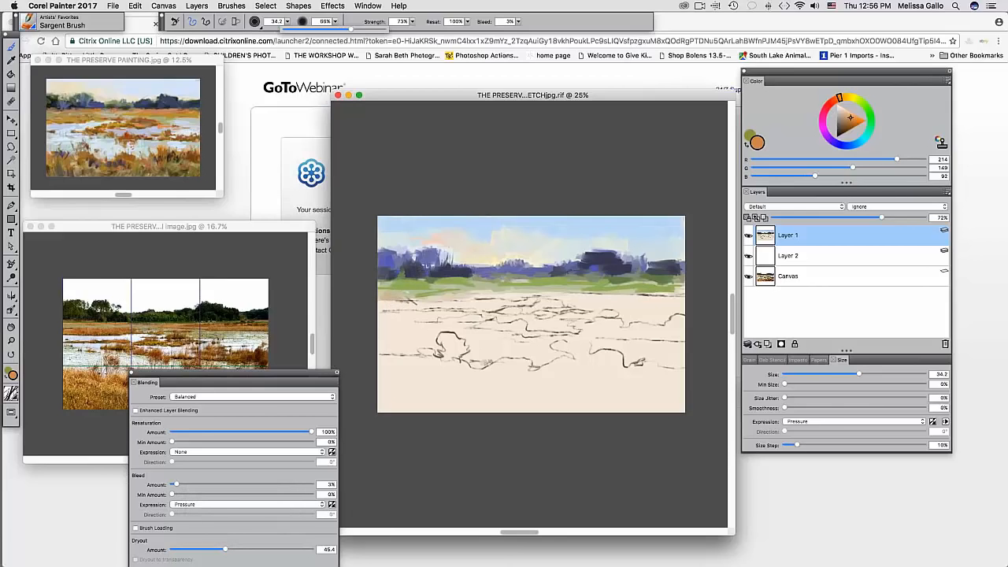
drag(415, 295, 434, 295)
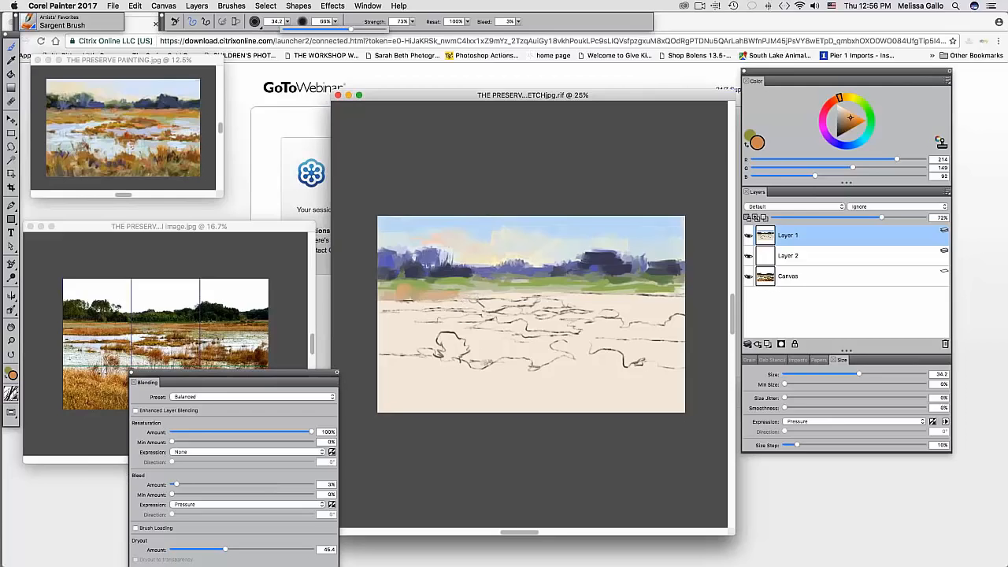
drag(470, 303, 469, 301)
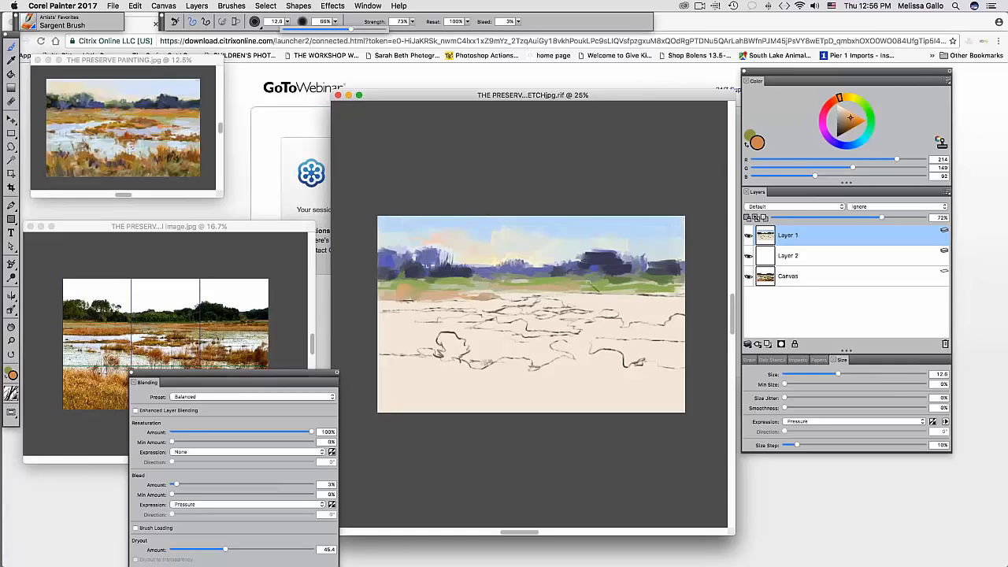
- Mix an ochre (RGB 190, 142, 52) and paint it along the grass strip's lower edge on the right and left
click(843, 101)
click(851, 123)
mouse_move(578, 303)
mouse_down()
mouse_move(589, 288)
mouse_move(673, 285)
mouse_move(679, 295)
mouse_up()
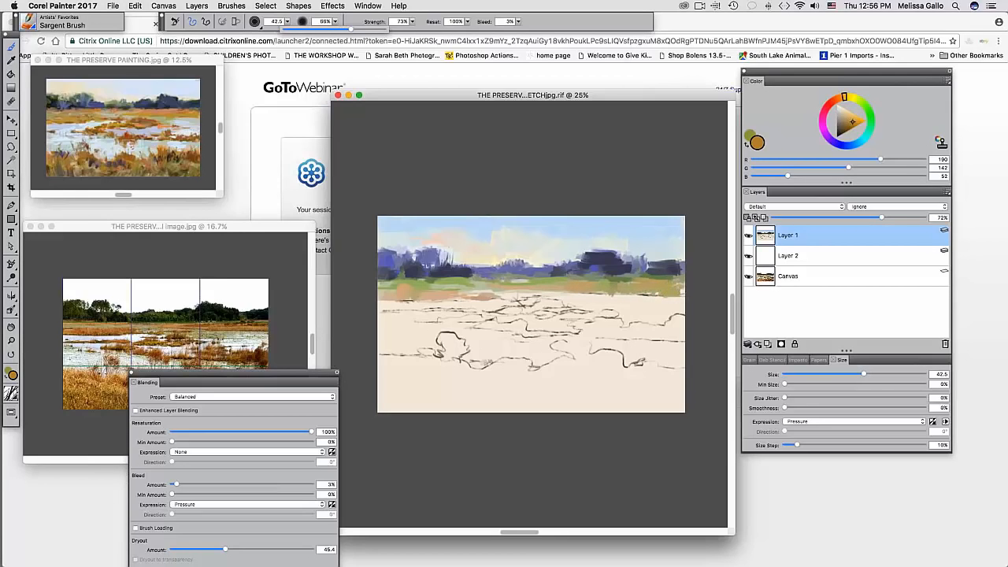
drag(385, 290, 421, 299)
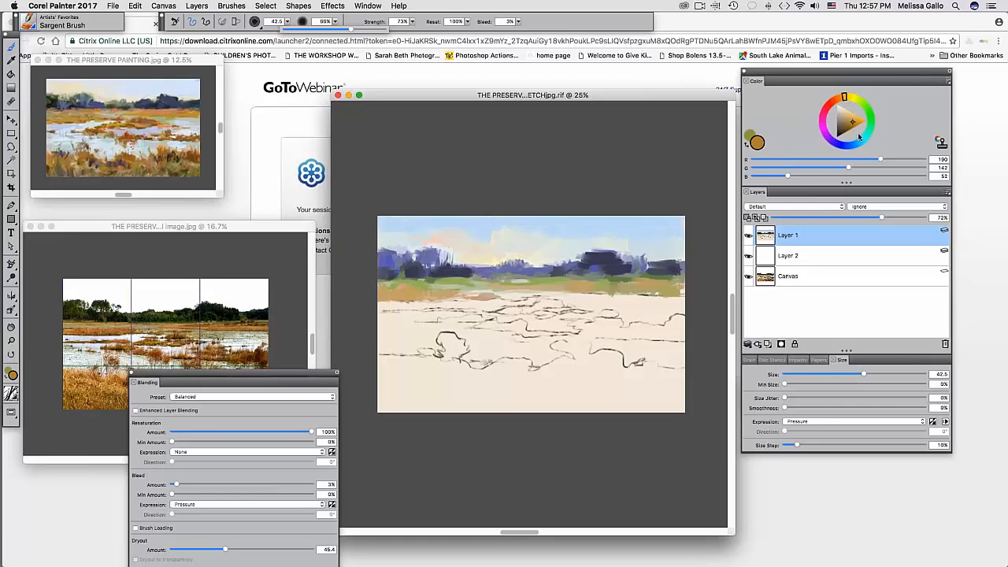
- Mix a burnt orange (RGB 165, 94, 27) and brush it over both ends of the ochre band
drag(842, 98, 840, 97)
click(853, 125)
mouse_move(404, 289)
mouse_down()
mouse_move(387, 300)
mouse_move(477, 296)
mouse_up()
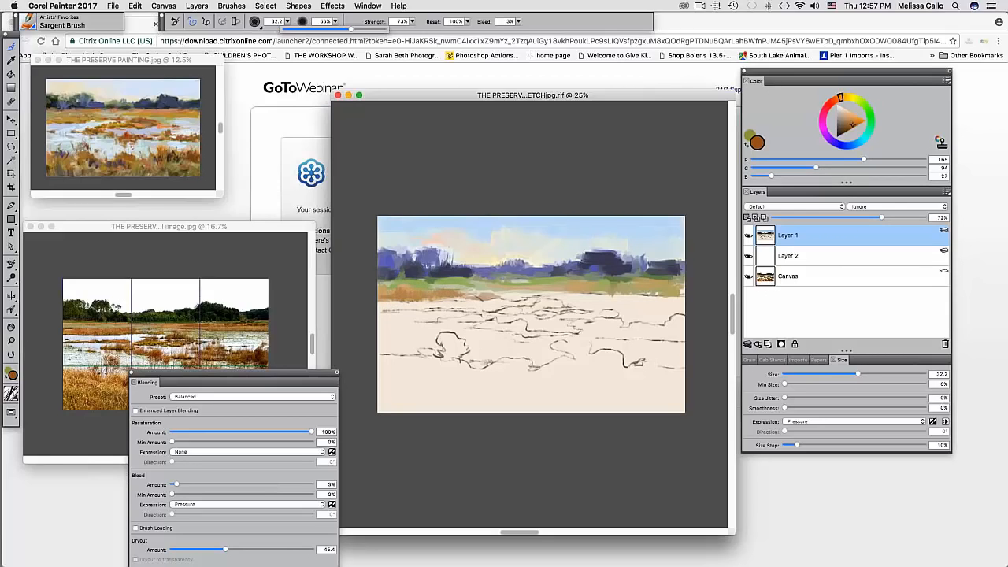
mouse_move(556, 285)
mouse_down()
mouse_move(543, 289)
mouse_move(676, 290)
mouse_up()
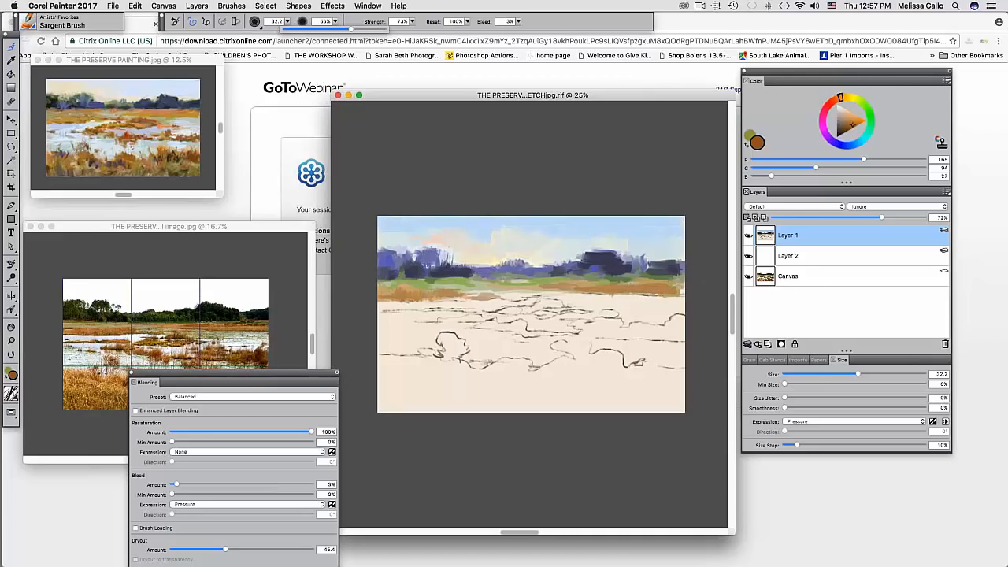
- Brush golden brown (RGB 173, 129, 27) into the right part of the band and muted green (RGB 156, 173, 125) into the grass strip
click(850, 114)
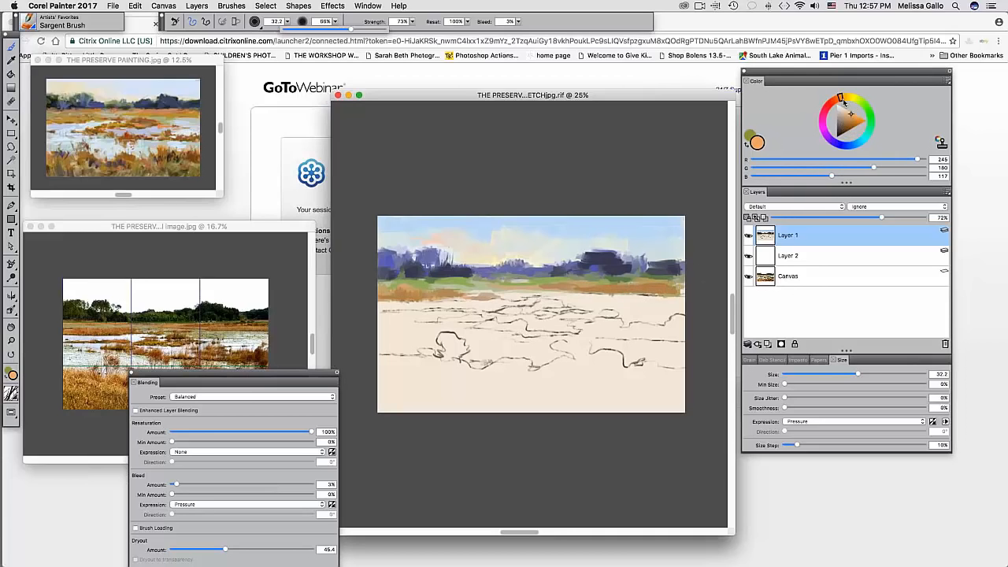
click(843, 99)
click(856, 126)
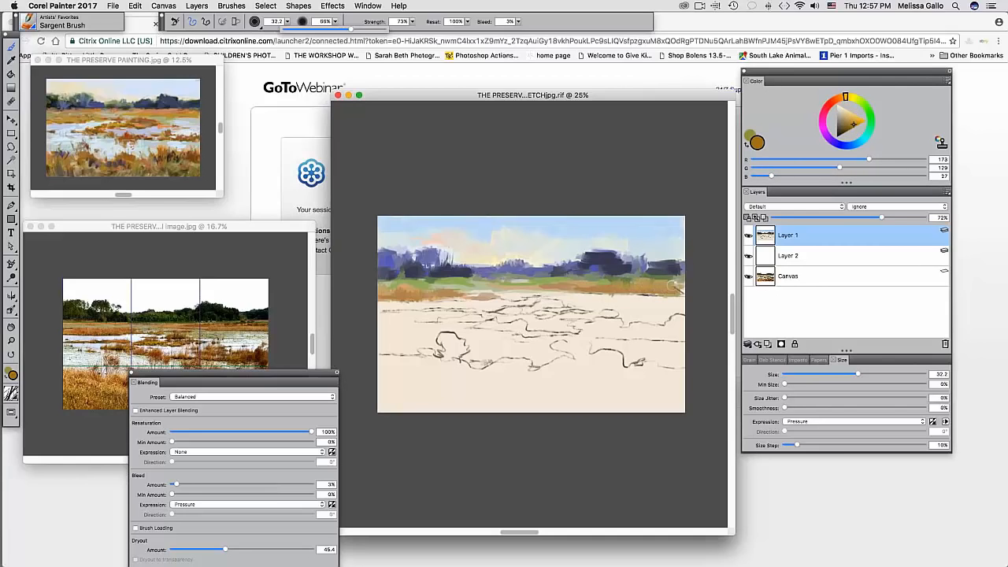
drag(556, 288, 537, 290)
click(862, 101)
drag(850, 118, 842, 118)
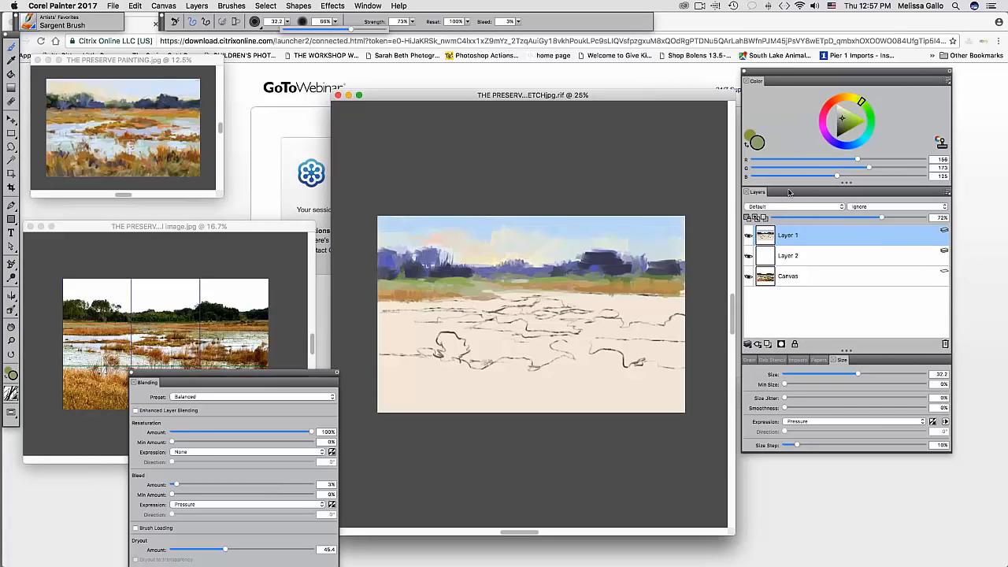
- Detach the Layers palette and raise Layer 1's opacity to 100%
drag(780, 194, 757, 199)
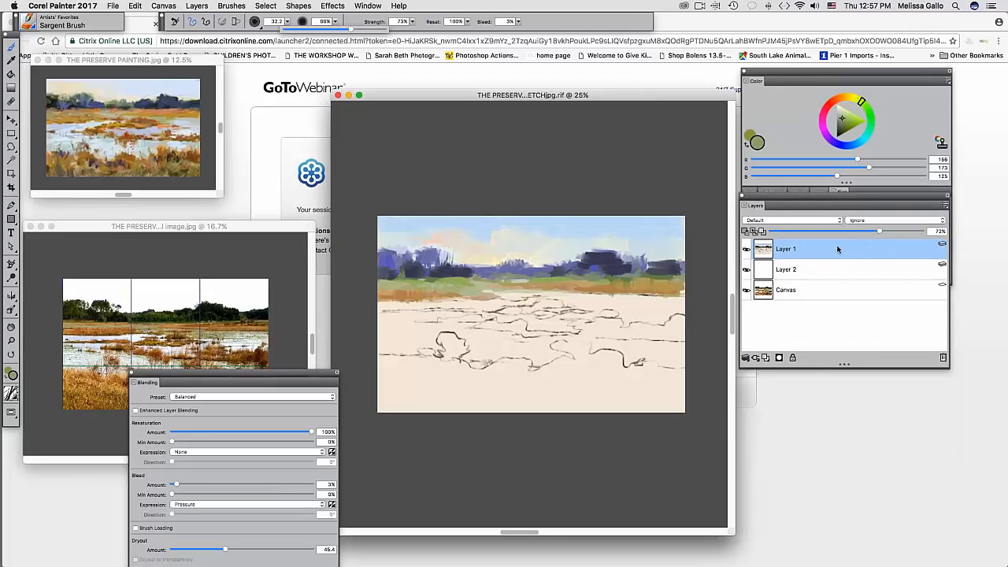
drag(882, 230, 897, 231)
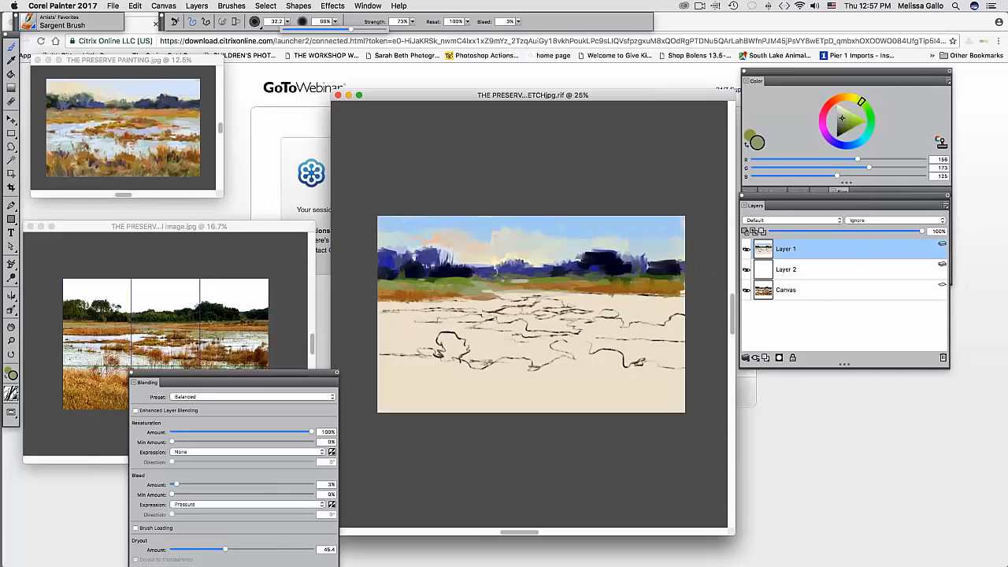
- Brush olive green (RGB 104, 135, 49) into the left part of the grass strip and pick a pale green (RGB 166, 178, 144)
click(847, 127)
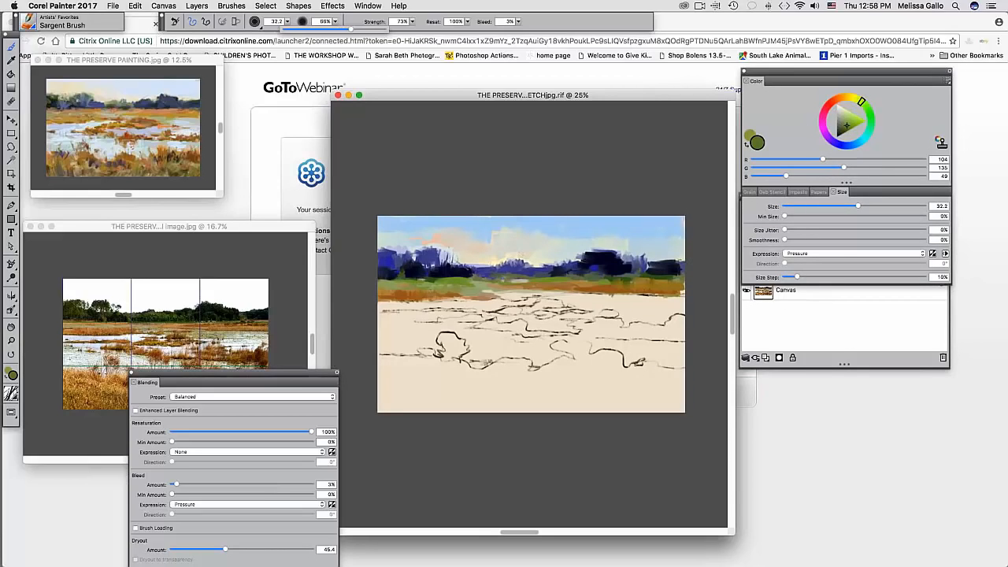
drag(424, 285, 471, 289)
click(840, 117)
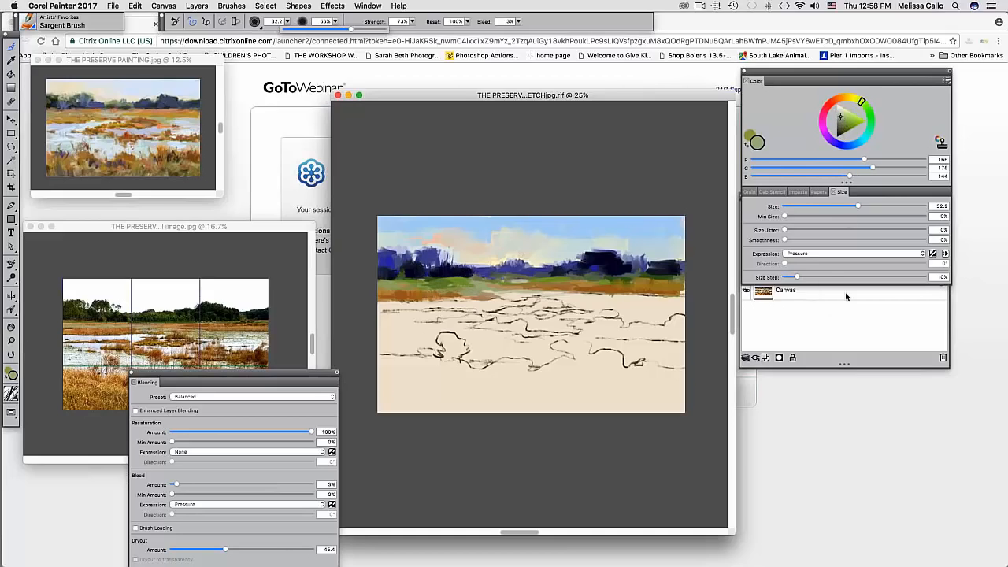
- Place the floating Layers palette clear of the painting, below the brush size settings
click(816, 306)
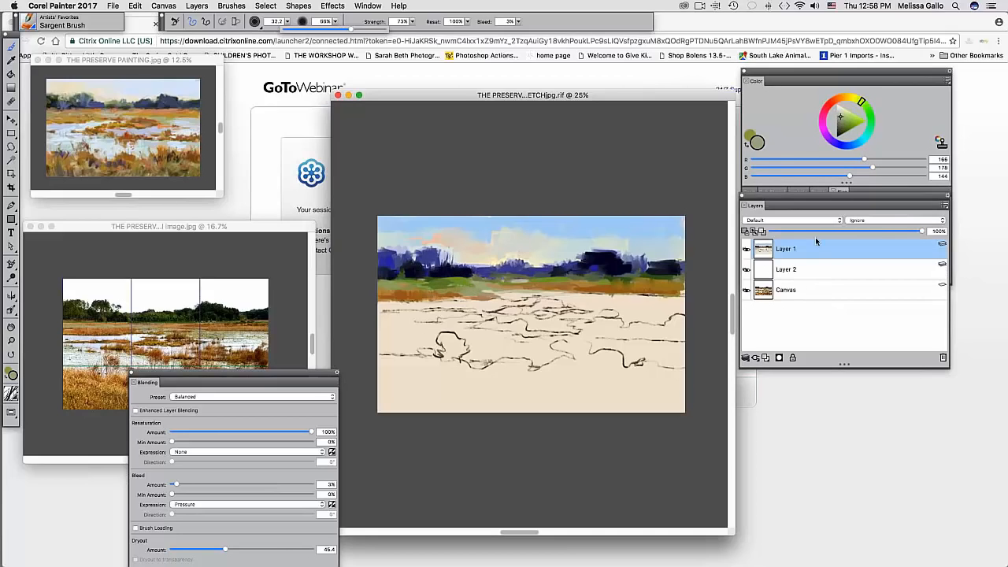
drag(756, 209, 572, 362)
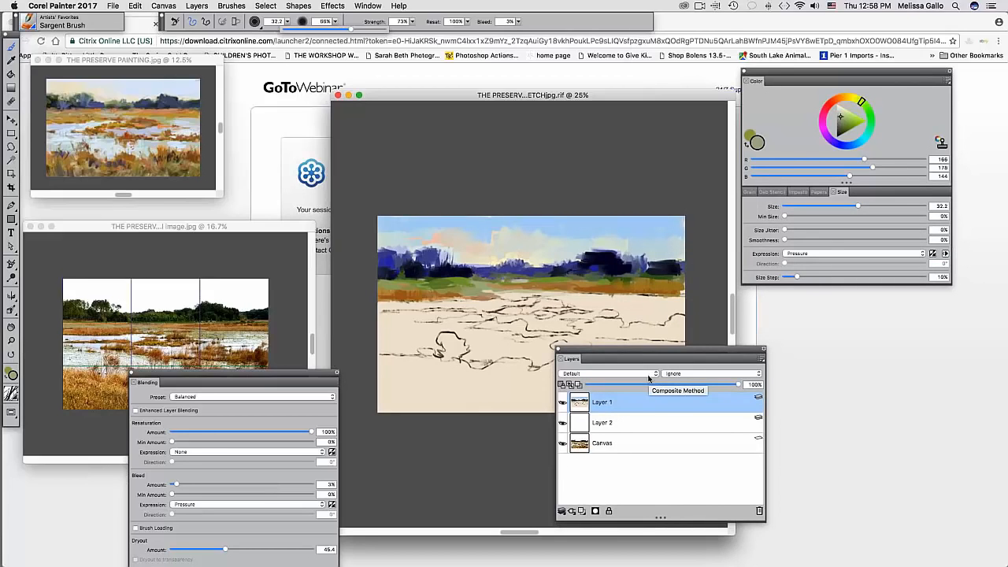
drag(645, 350, 833, 317)
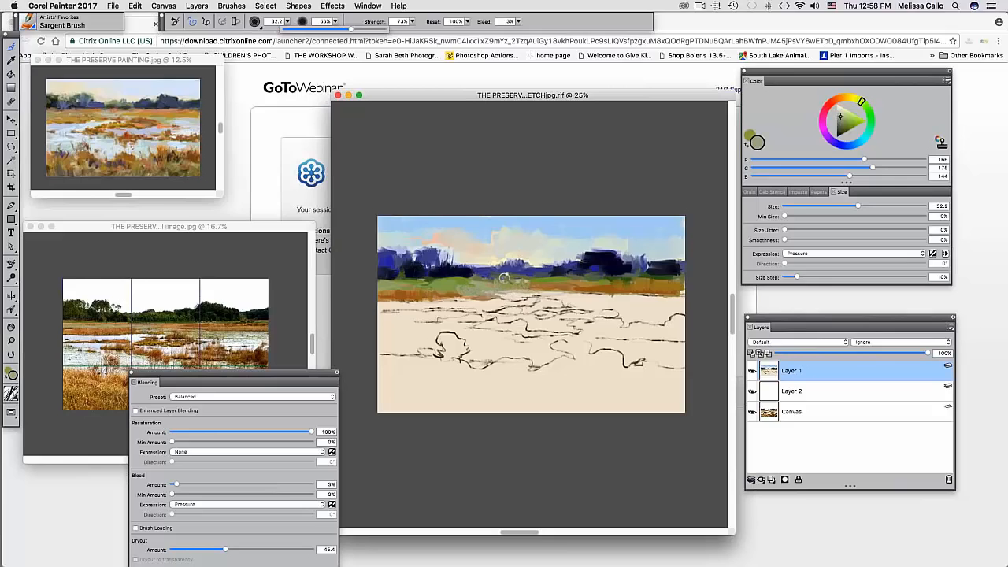
- Mix greyed greens (RGB 194, 196, 190 and 164, 169, 153) and add soft touches to the left part of the grass strip
click(838, 115)
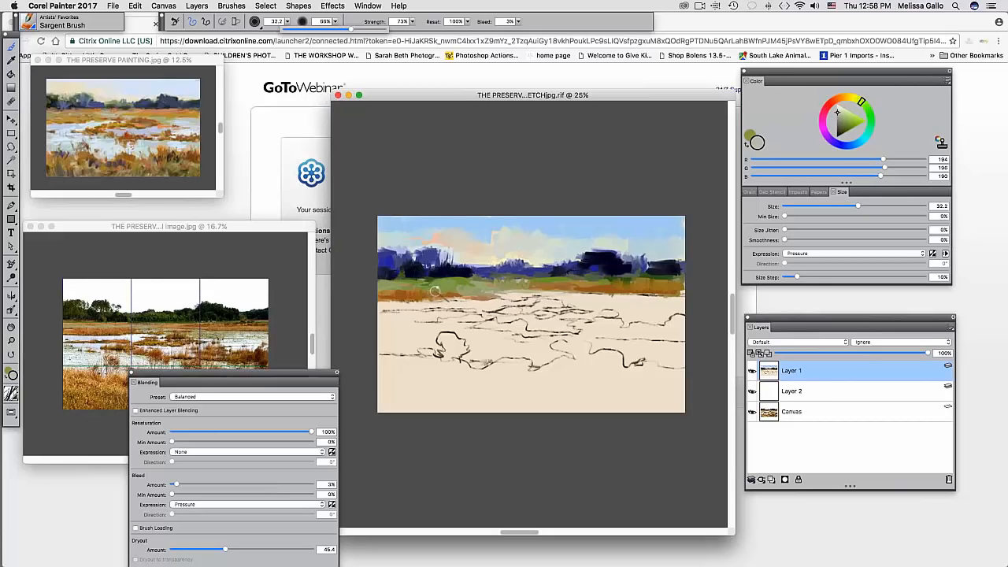
drag(440, 290, 442, 290)
click(839, 117)
drag(402, 283, 417, 283)
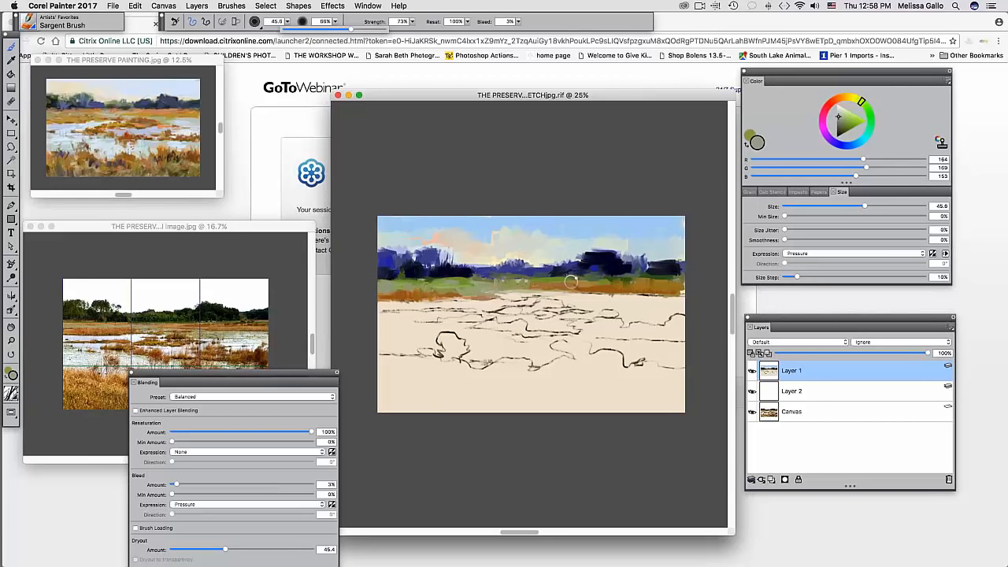
- Mix a peach (RGB 211, 173, 143) and a pale lavender (RGB 185, 188, 225) and add soft touches along the distant tree line
click(840, 100)
click(844, 115)
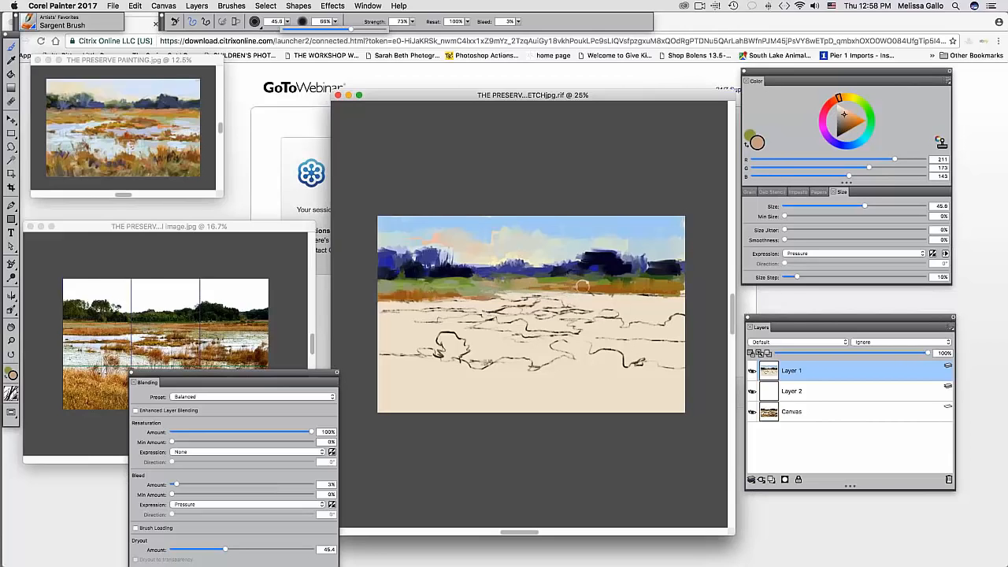
click(837, 145)
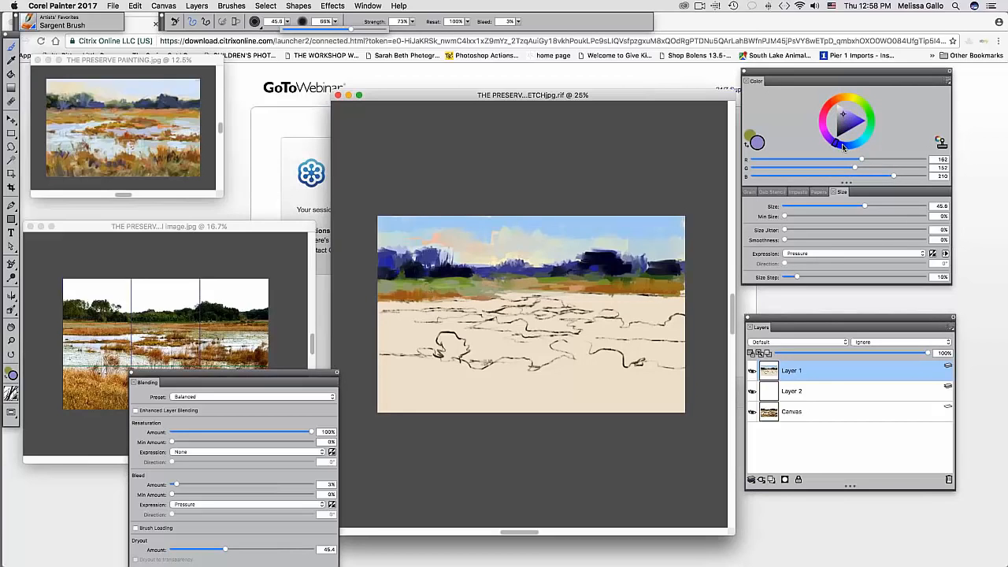
click(841, 110)
drag(398, 269, 396, 267)
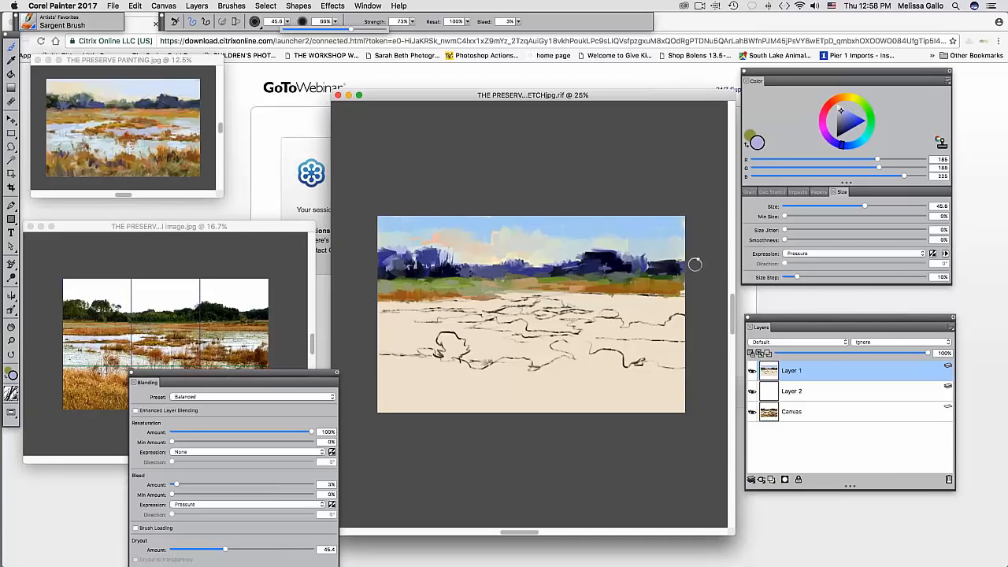
- Brush a lighter lavender (RGB 206, 209, 236) into the far water just below the grass strip, from the left edge across the middle
click(840, 109)
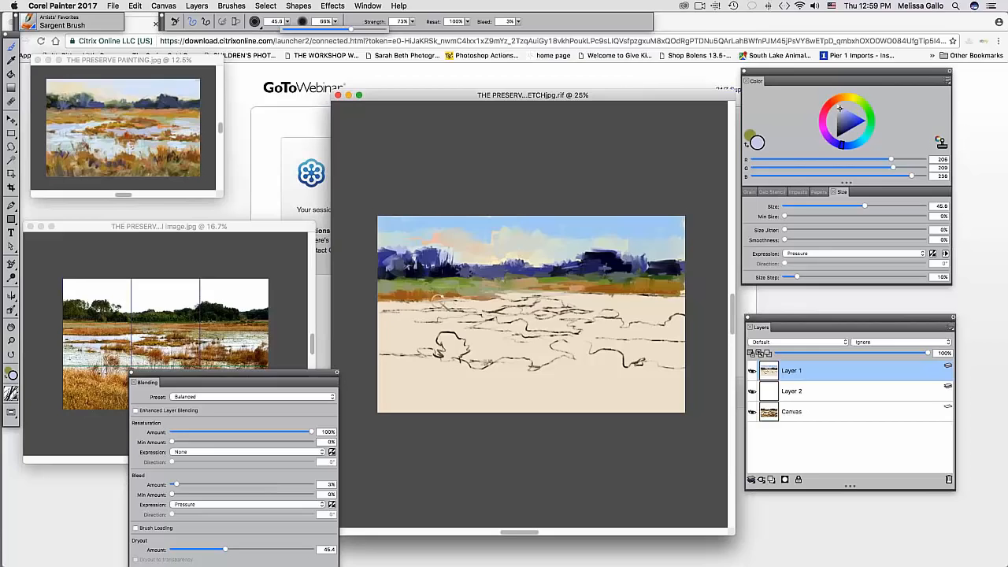
drag(383, 304, 423, 305)
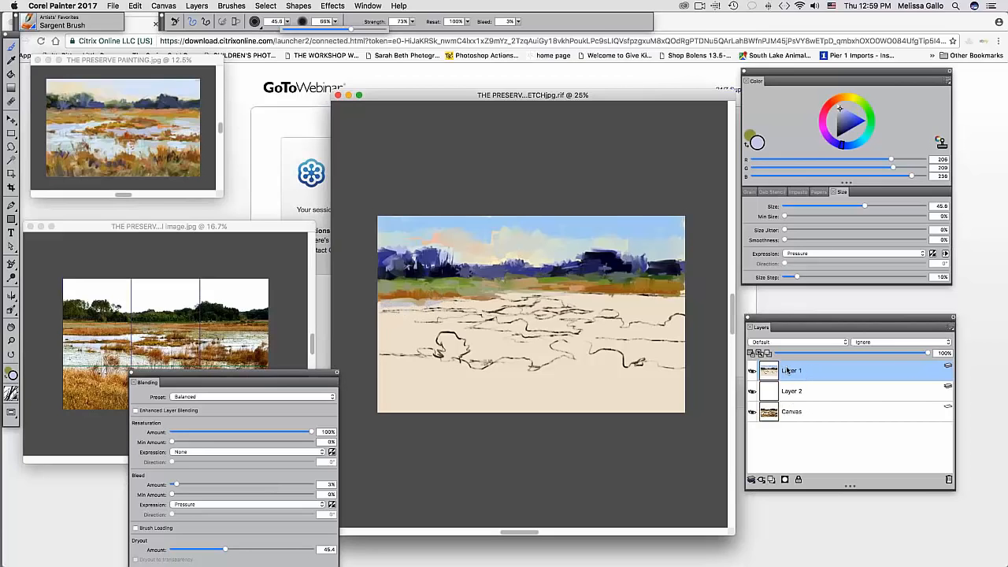
mouse_move(443, 303)
mouse_down()
mouse_move(517, 305)
mouse_move(495, 312)
mouse_move(509, 298)
mouse_move(670, 298)
mouse_move(568, 307)
mouse_move(608, 313)
mouse_up()
- Raise the brush's dryout amount to about 7000 and fill the right part of the far water with lavender
click(288, 549)
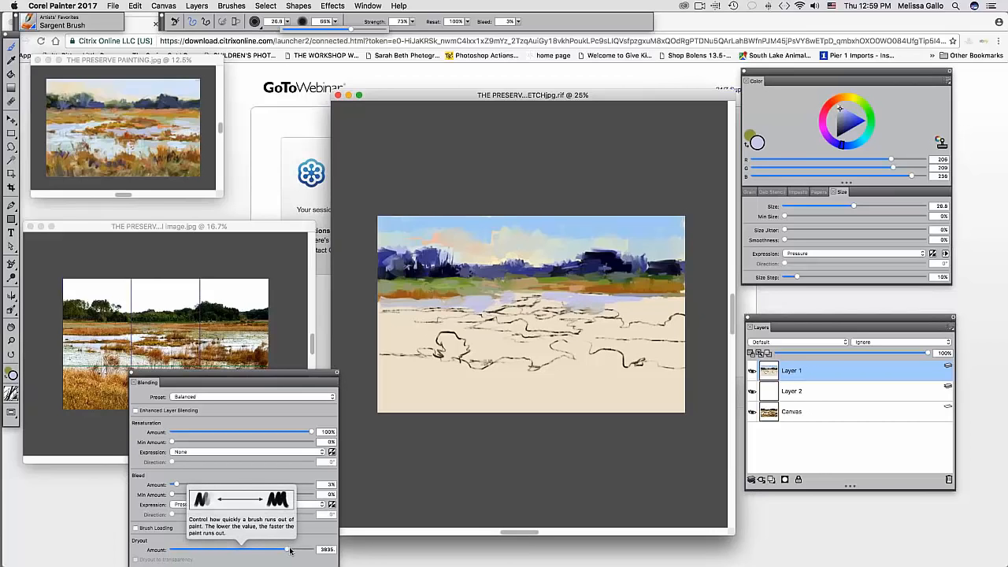
drag(290, 550, 297, 549)
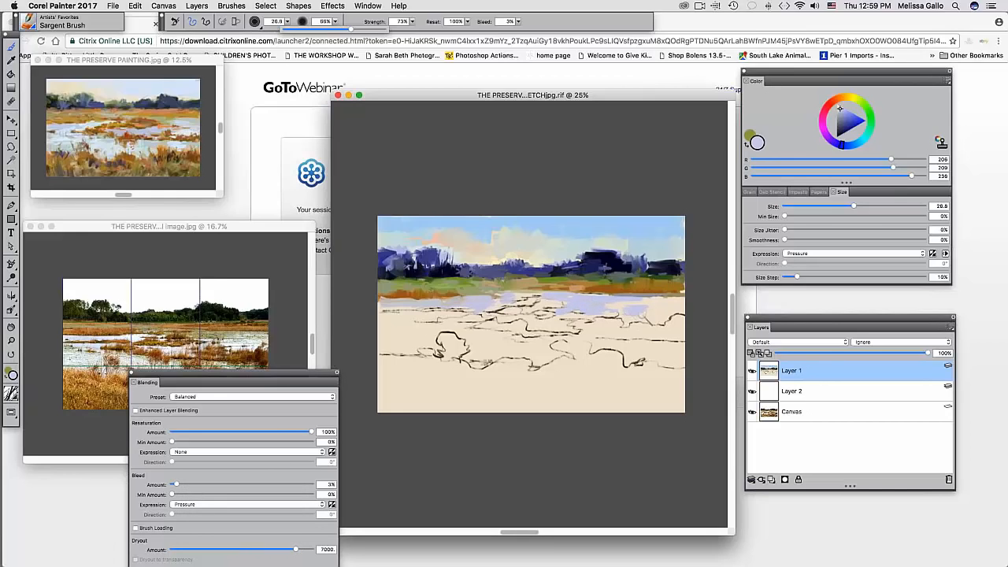
mouse_move(646, 317)
mouse_down()
mouse_move(630, 323)
mouse_move(642, 309)
mouse_move(674, 308)
mouse_move(664, 300)
mouse_up()
mouse_move(597, 299)
mouse_down()
mouse_move(676, 297)
mouse_move(668, 320)
mouse_move(681, 310)
mouse_up()
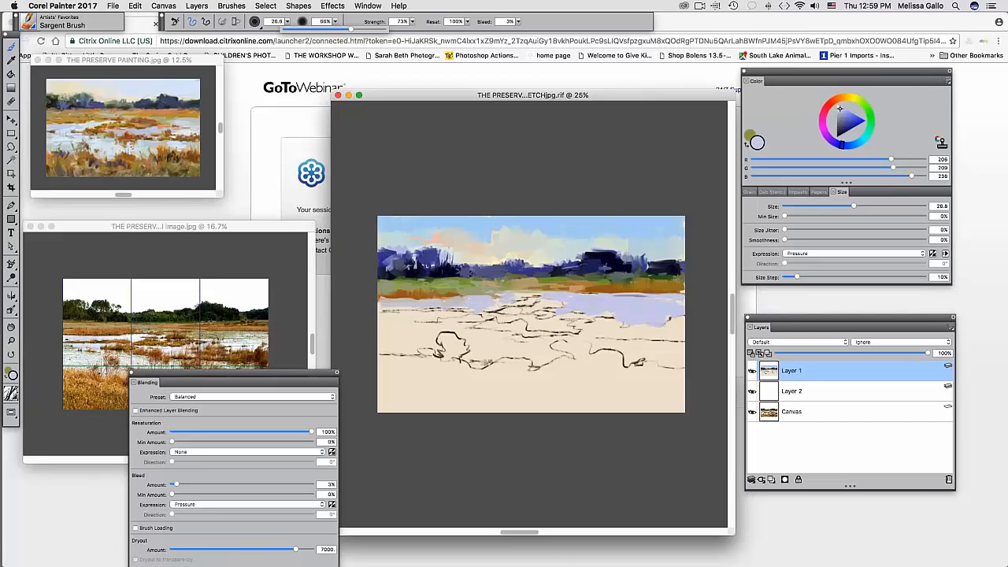
- Brush light grey (RGB 233, 233, 233) in broad strokes across the middle band of water
drag(841, 114, 837, 108)
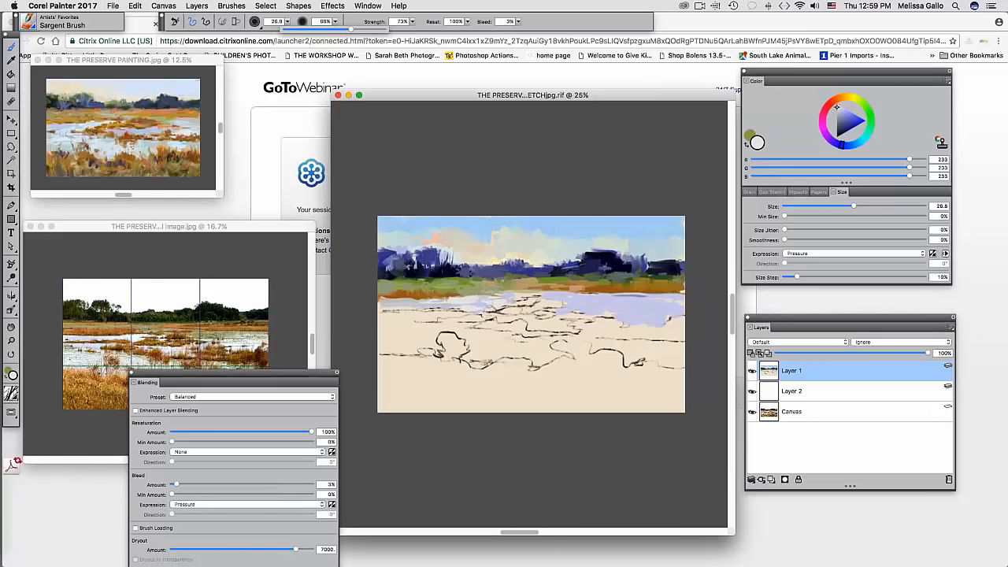
mouse_move(402, 340)
mouse_down()
mouse_move(420, 331)
mouse_move(397, 323)
mouse_move(416, 359)
mouse_move(441, 354)
mouse_move(456, 331)
mouse_move(486, 338)
mouse_move(495, 361)
mouse_move(548, 358)
mouse_up()
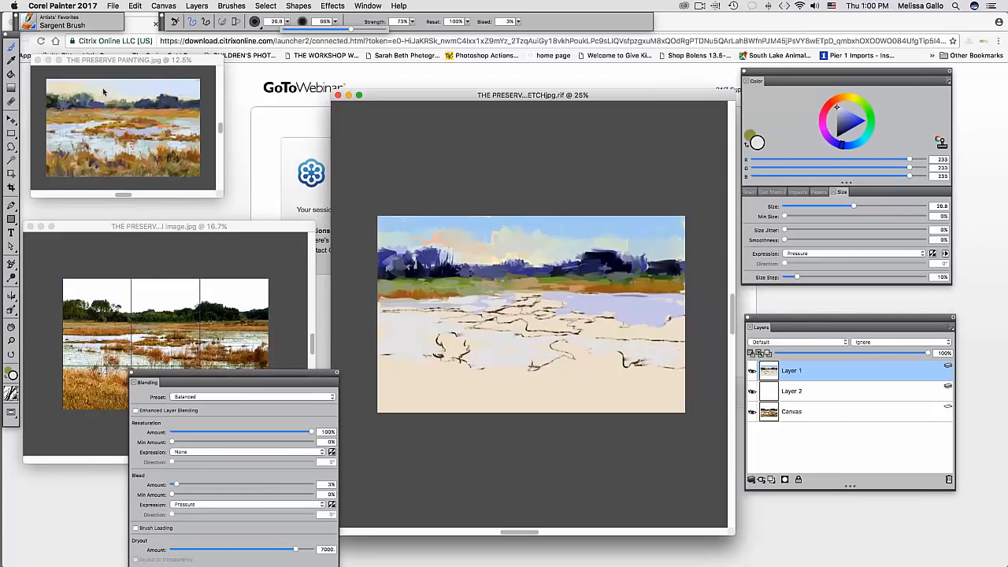
- Save the painting as a new numbered version with Iterative Save
click(113, 7)
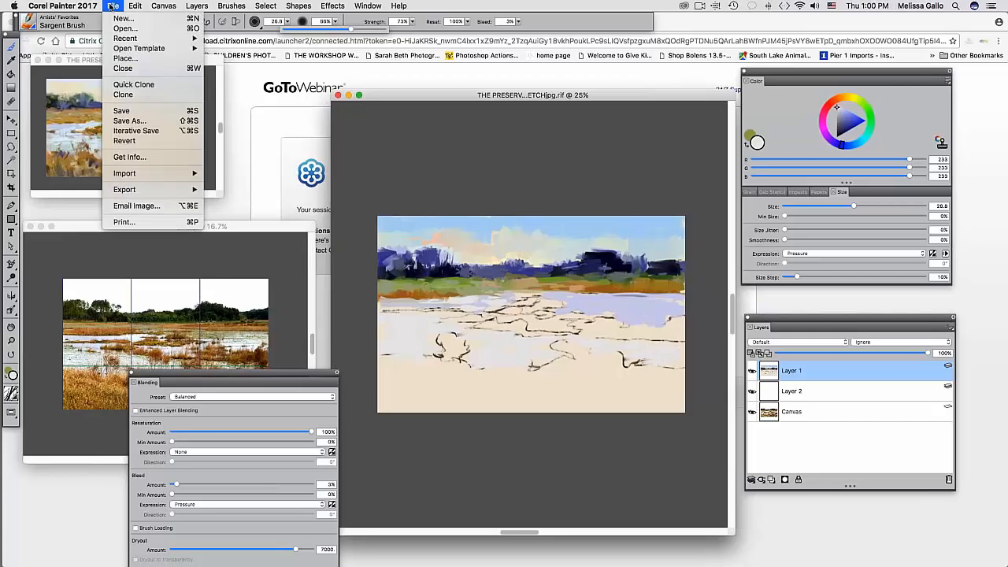
click(131, 131)
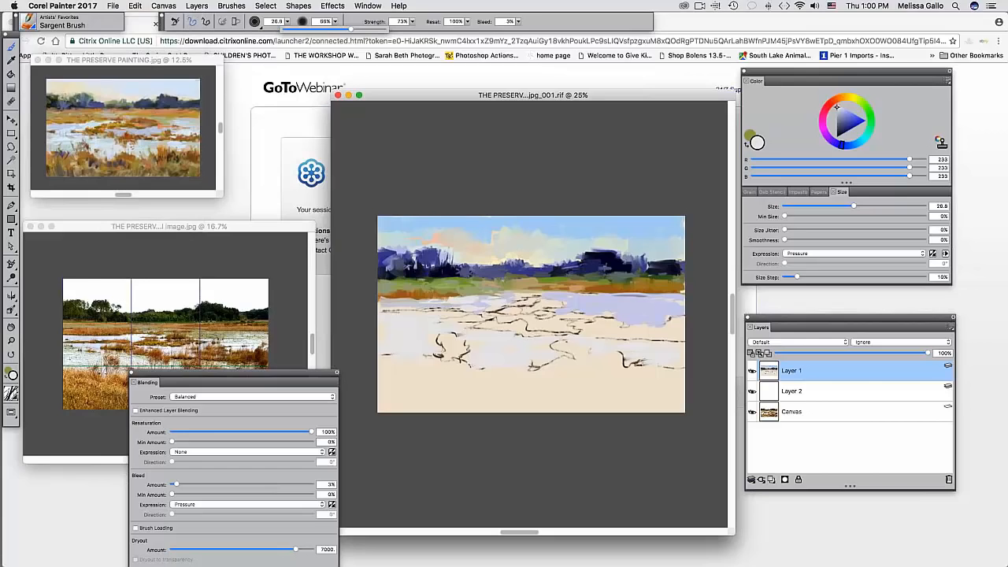
click(111, 6)
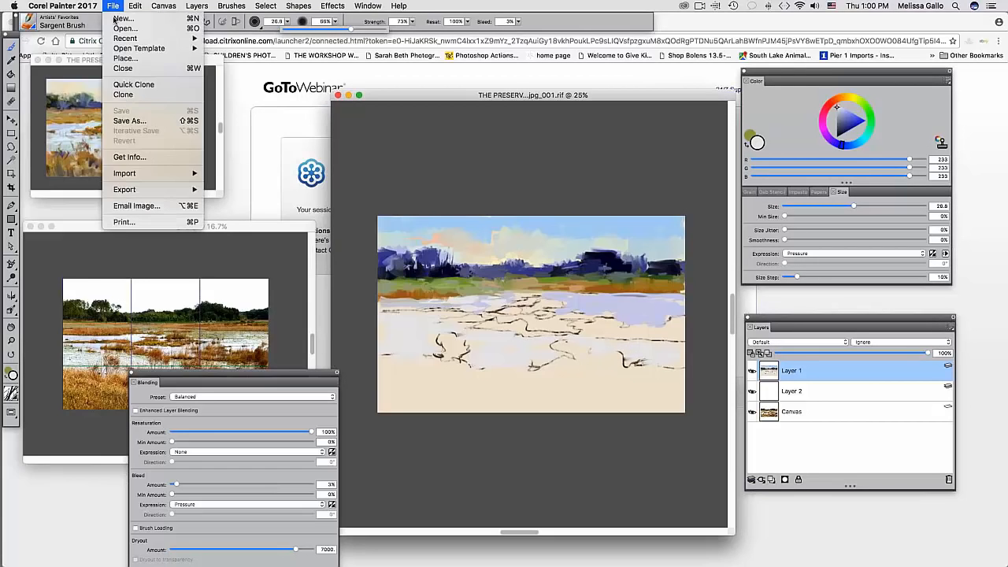
click(534, 319)
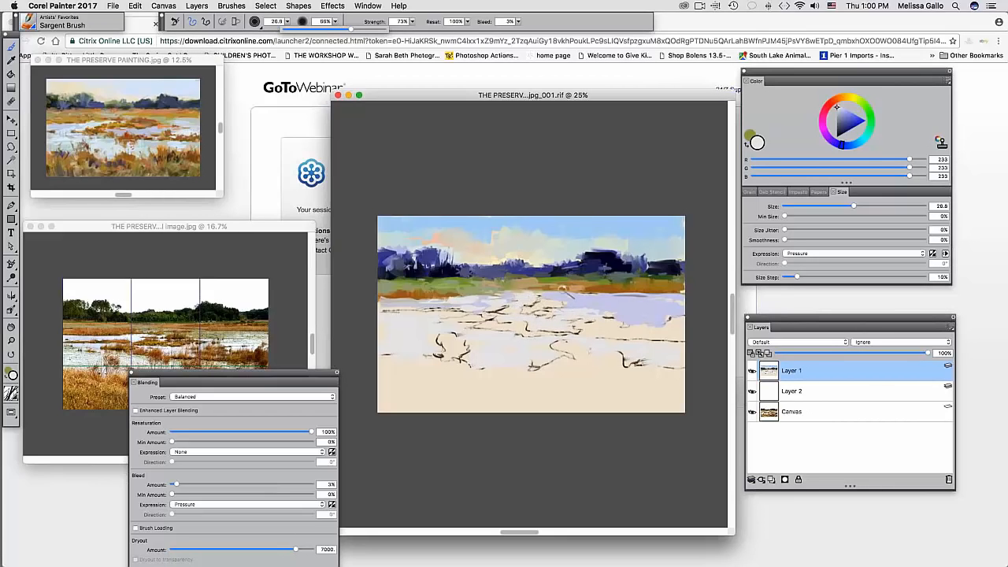
- Work light grey, pale green (RGB 182, 191, 139) and greenish grey (RGB 199, 201, 185) touches into the right part of the far water
mouse_move(631, 318)
mouse_down()
mouse_move(608, 308)
mouse_move(660, 306)
mouse_move(642, 327)
mouse_up()
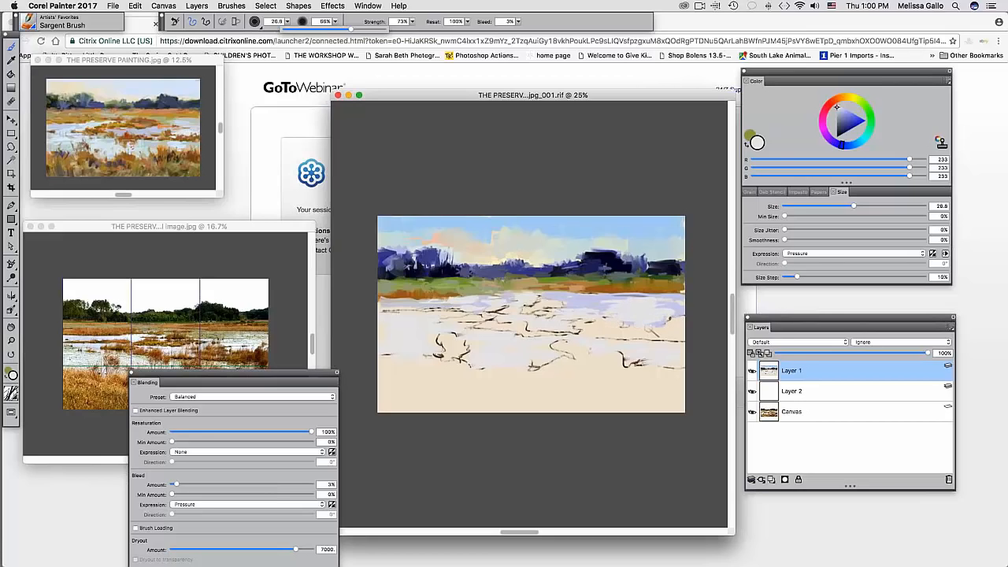
click(856, 103)
click(842, 115)
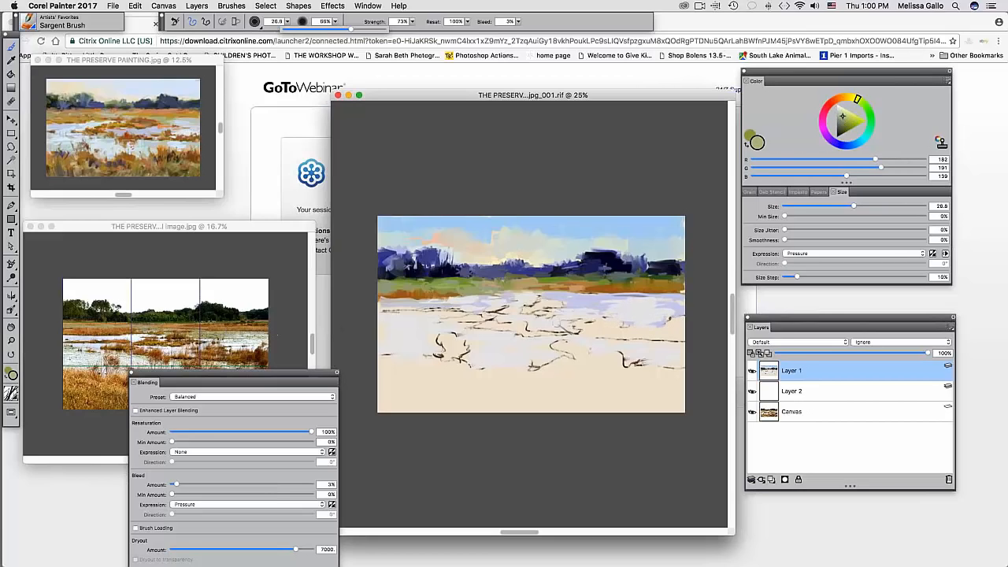
mouse_move(582, 302)
mouse_down()
mouse_move(551, 299)
mouse_move(605, 299)
mouse_up()
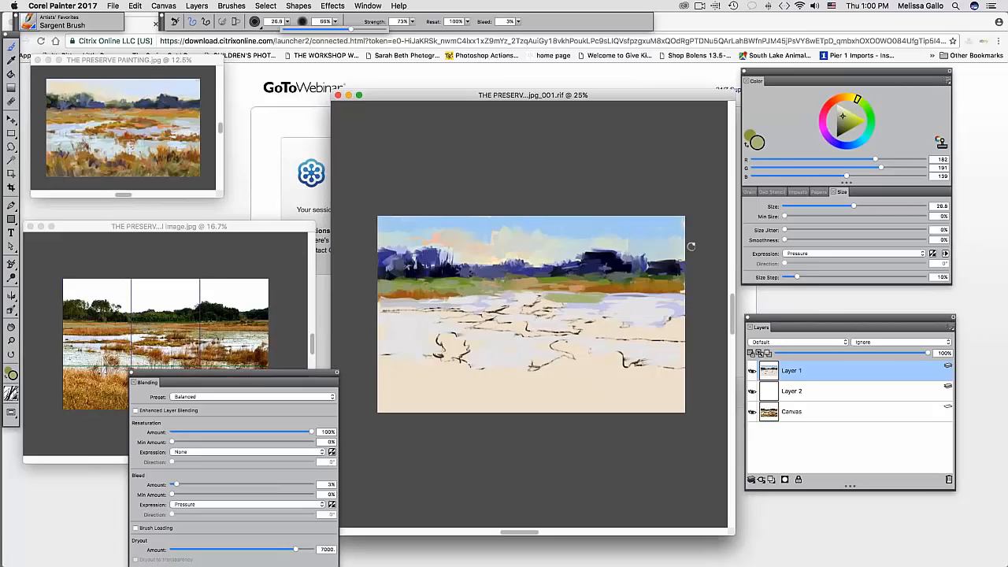
click(838, 112)
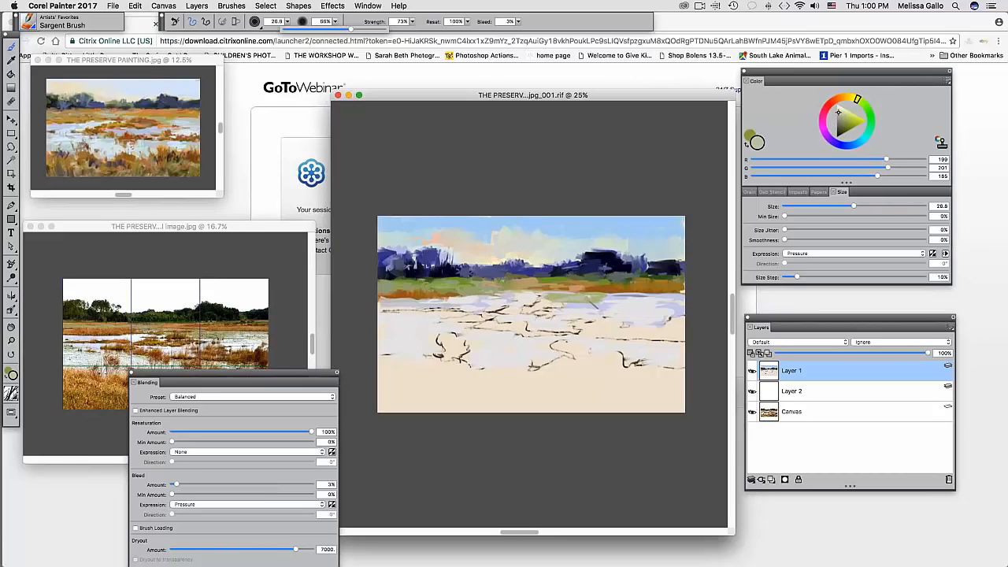
drag(615, 303, 673, 300)
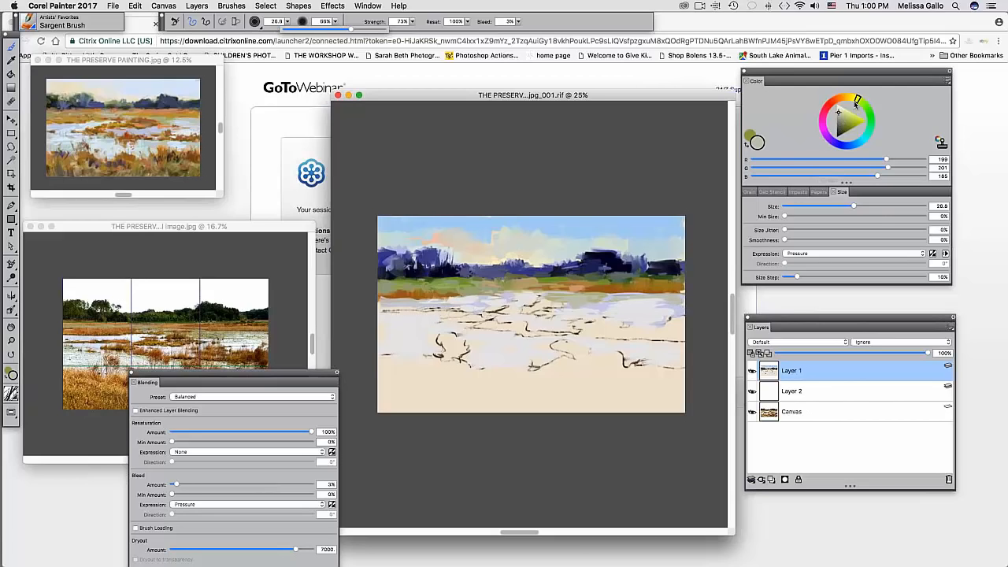
- Brush dark brown (RGB 92, 63, 52) over the left and central marsh sketch lines with a brush size of 18.5
click(843, 129)
click(837, 103)
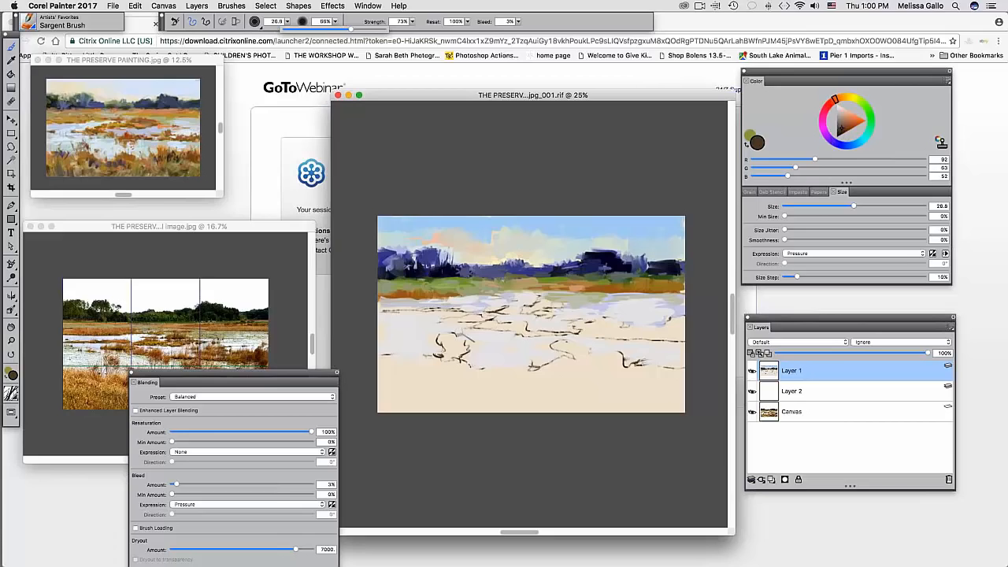
mouse_move(434, 319)
mouse_down()
mouse_move(390, 312)
mouse_move(479, 313)
mouse_move(449, 325)
mouse_move(483, 331)
mouse_up()
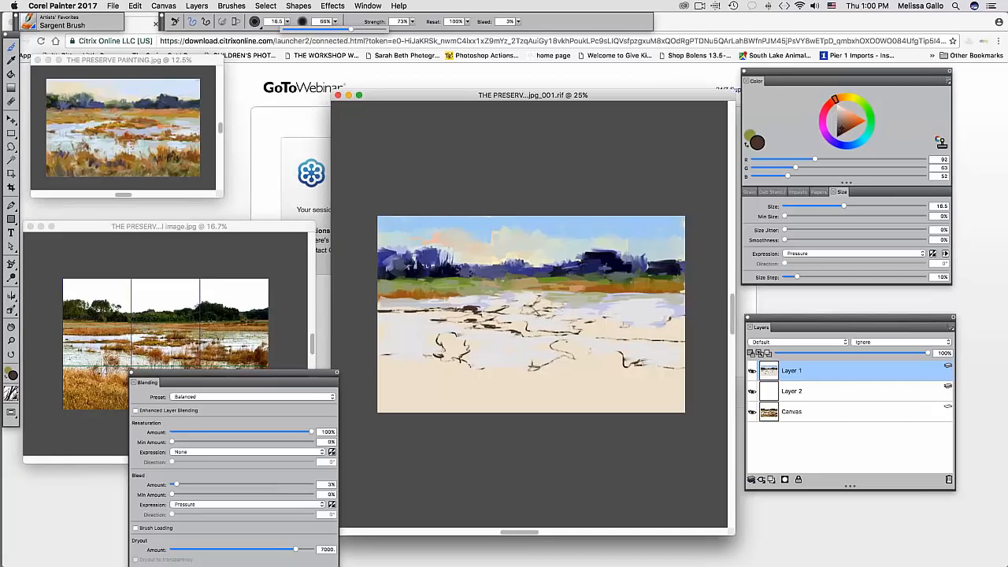
drag(535, 313, 534, 313)
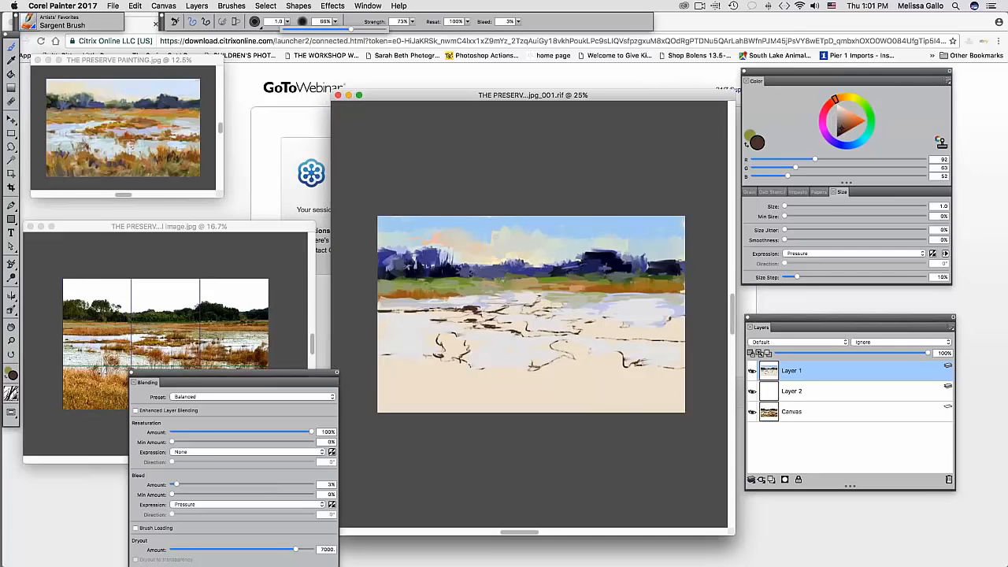
- Strengthen the central and right marsh sketch lines in dark brown at brush size 8.9, moving the Blending palette off the reference photo
key(bracketright)
drag(518, 298, 567, 297)
drag(541, 314, 565, 301)
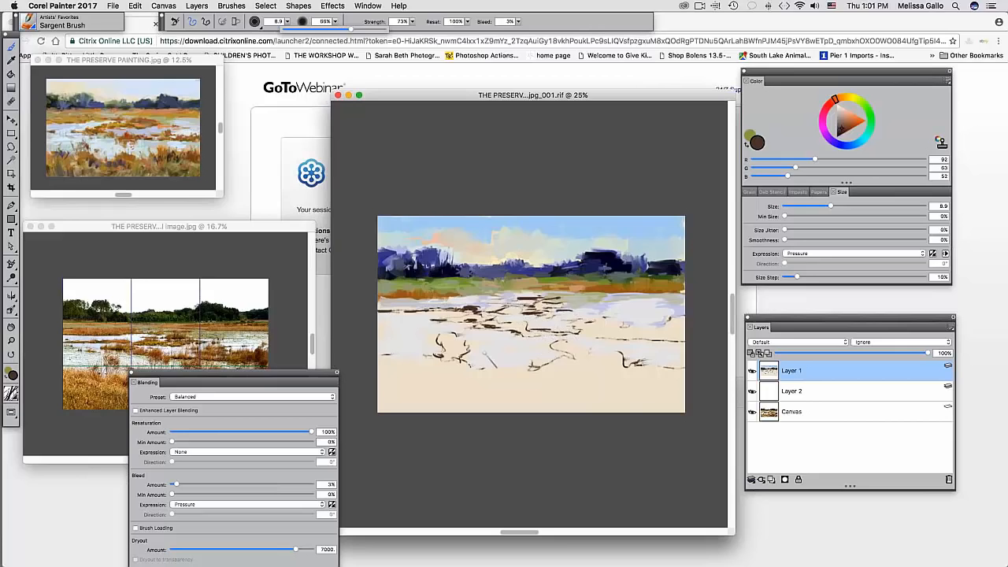
drag(325, 373, 325, 443)
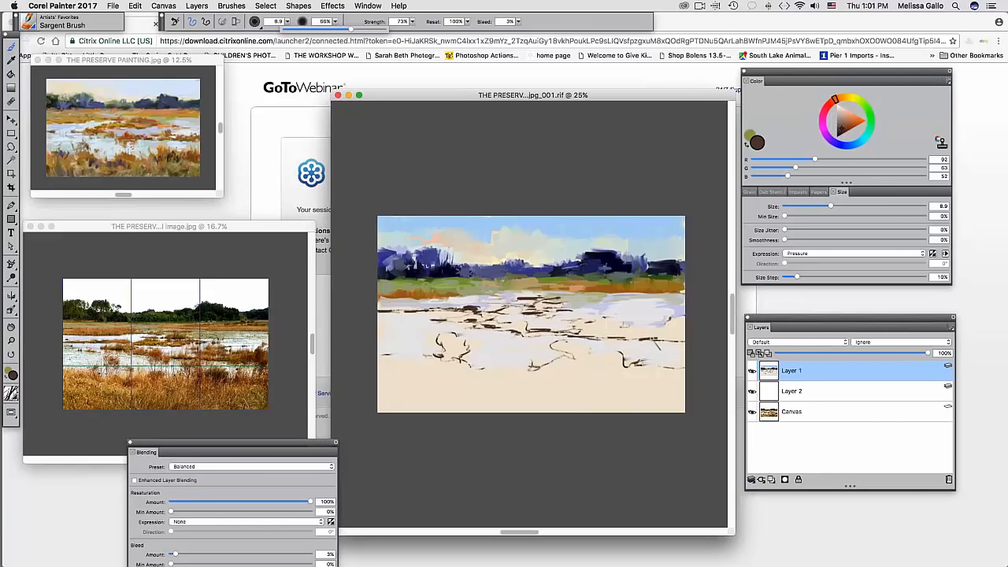
drag(518, 339, 556, 336)
- Paint rust-red (RGB 164, 89, 60) grass clumps along the dark marsh lines with a brush size of 28.8
drag(849, 126, 841, 120)
mouse_move(465, 322)
mouse_down()
mouse_move(443, 332)
mouse_move(443, 321)
mouse_move(464, 318)
mouse_move(411, 311)
mouse_move(482, 312)
mouse_move(454, 310)
mouse_up()
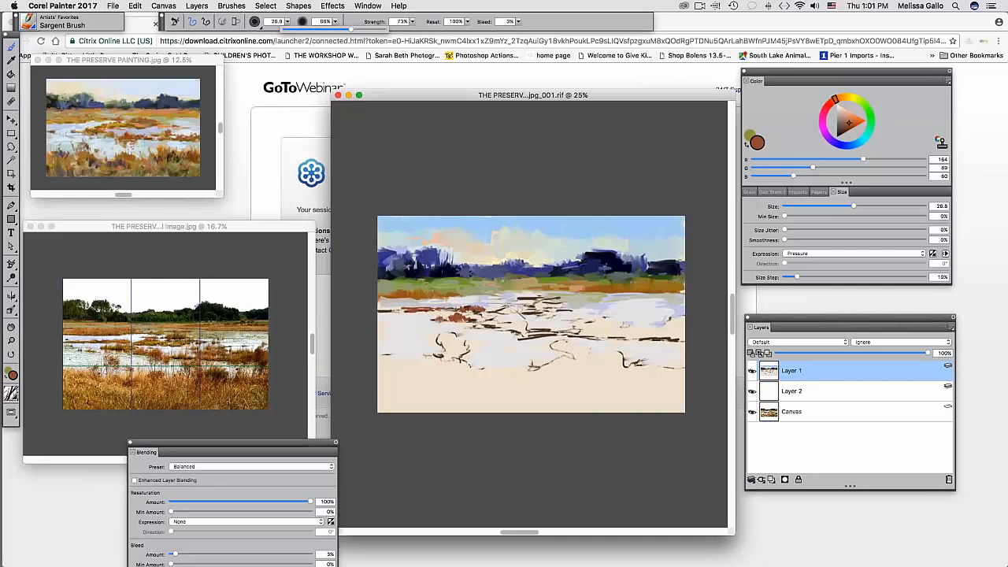
mouse_move(517, 314)
mouse_down()
mouse_move(496, 313)
mouse_move(541, 317)
mouse_move(535, 303)
mouse_move(559, 301)
mouse_move(563, 314)
mouse_move(556, 339)
mouse_move(515, 345)
mouse_move(490, 326)
mouse_move(520, 337)
mouse_move(693, 331)
mouse_move(566, 333)
mouse_up()
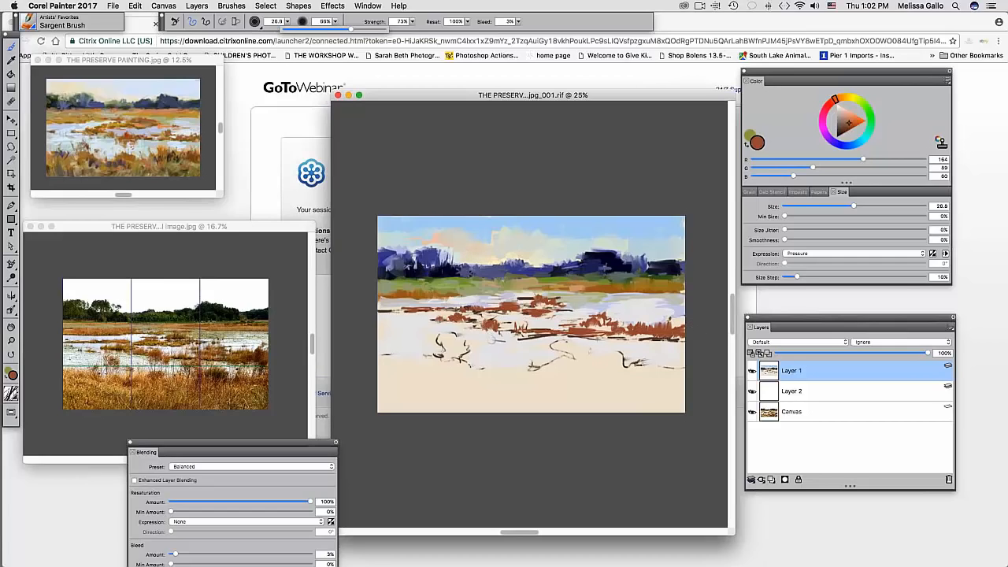
- Add orange (RGB 215, 150, 59) strokes over the rust-red grass clumps on the right side of the marsh
drag(845, 101, 843, 97)
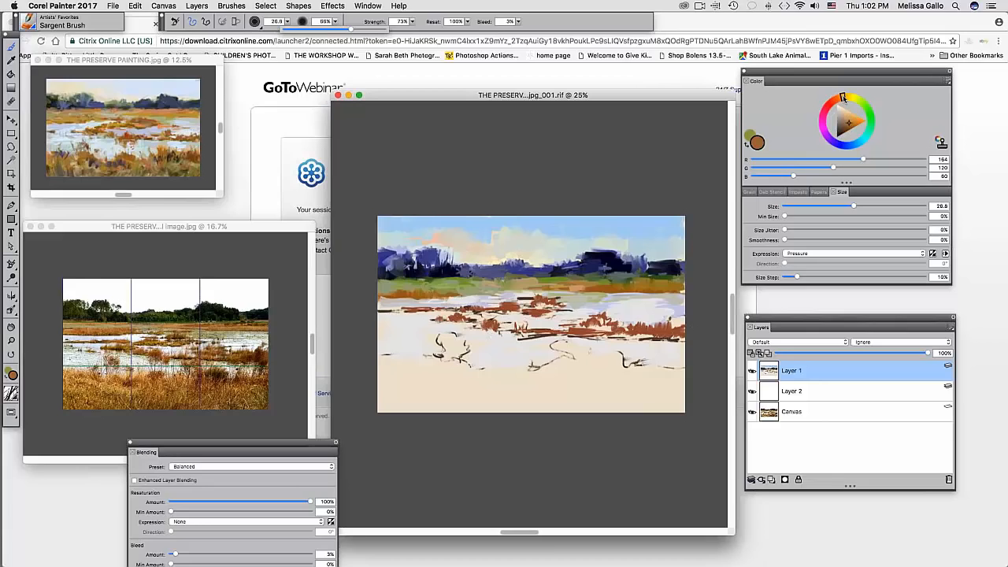
click(853, 121)
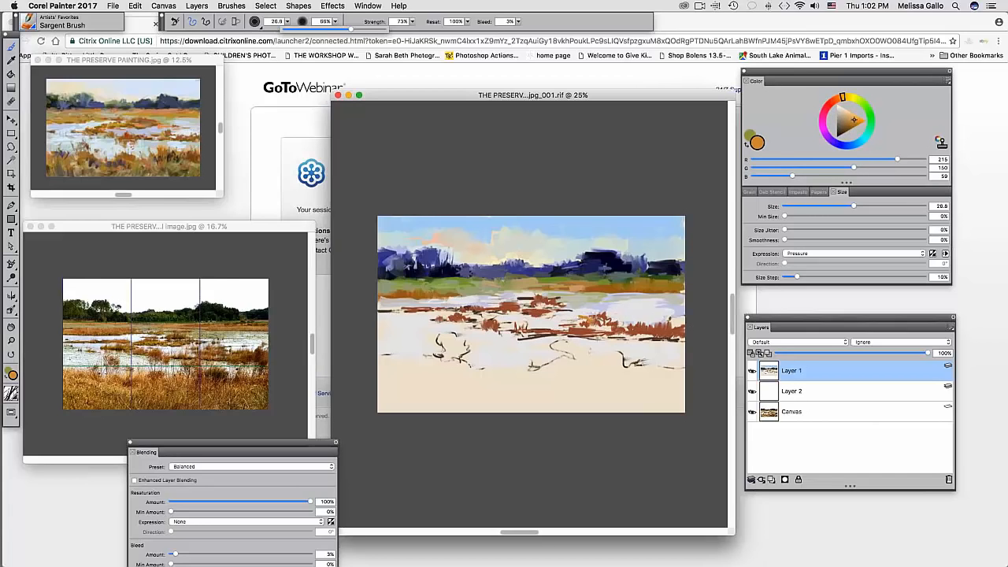
mouse_move(599, 320)
mouse_down()
mouse_move(614, 320)
mouse_move(575, 325)
mouse_move(641, 330)
mouse_up()
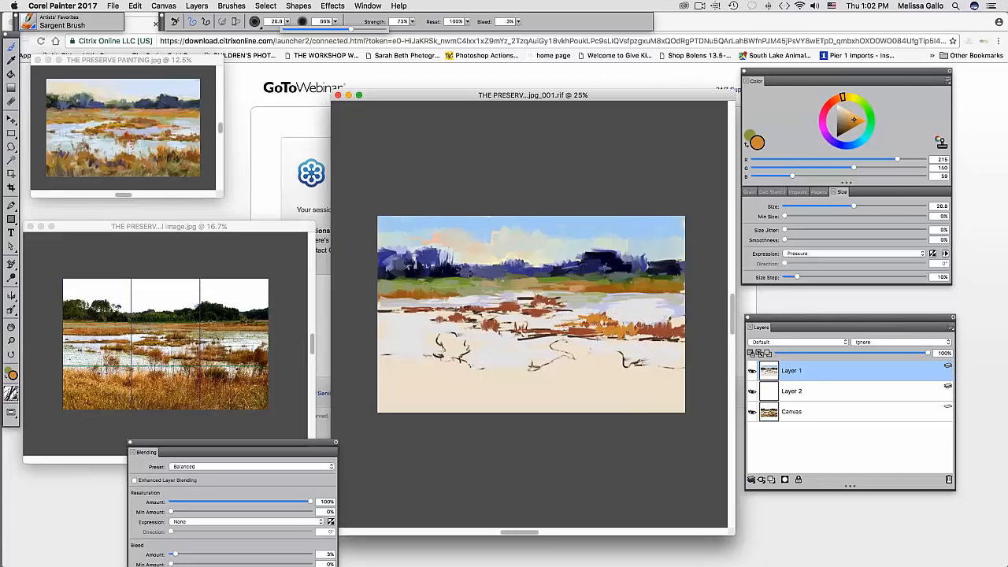
- Dab olive yellow (RGB 178, 162, 64) into the lower edge of the right-hand grass clumps
click(851, 101)
drag(853, 121, 850, 99)
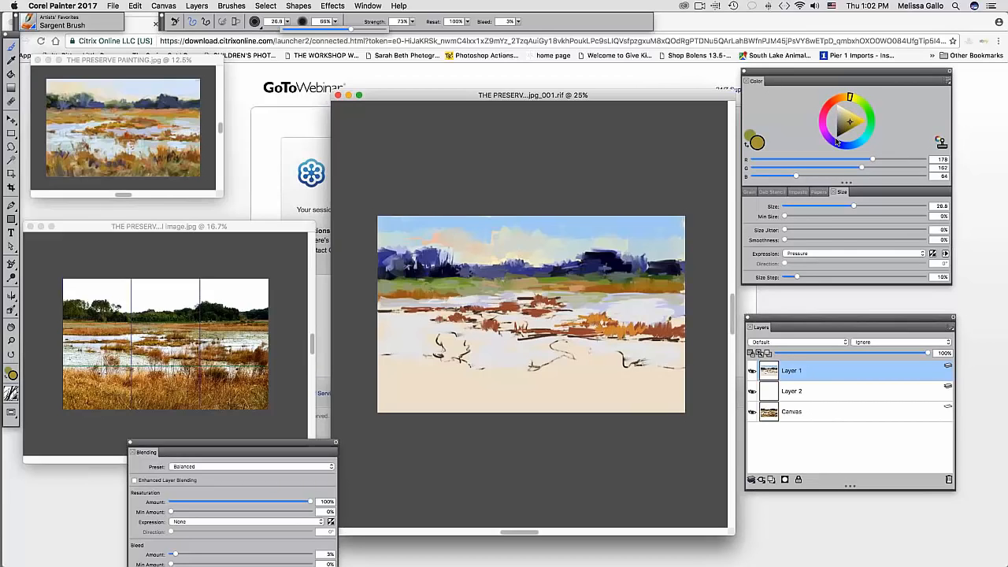
mouse_move(631, 335)
mouse_down()
mouse_move(670, 328)
mouse_move(581, 333)
mouse_up()
drag(658, 334, 672, 334)
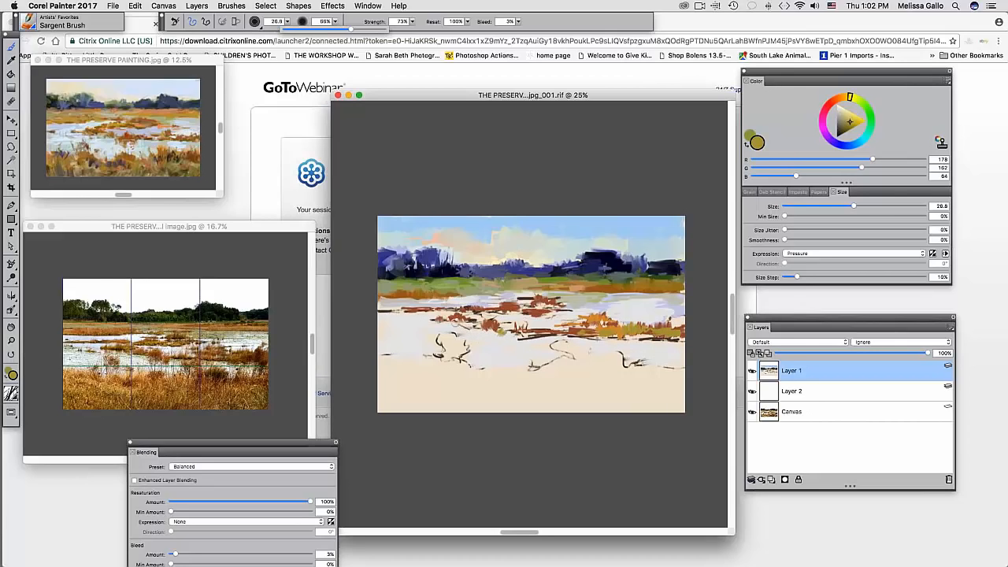
- Extend the olive yellow grass over the left and central clumps and the two sketched clumps in the lower water
mouse_move(455, 321)
mouse_down()
mouse_move(446, 314)
mouse_move(469, 319)
mouse_up()
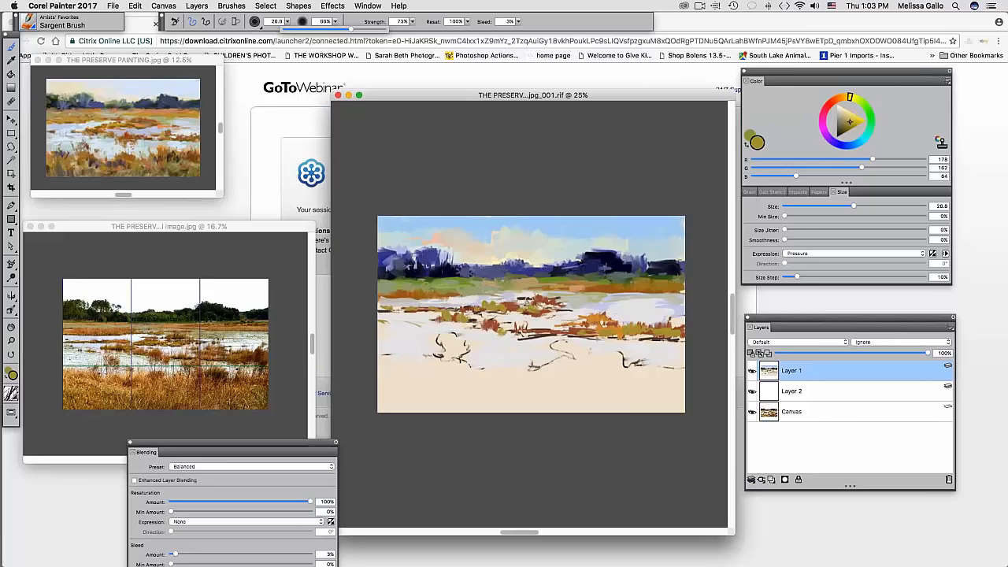
drag(542, 301, 553, 308)
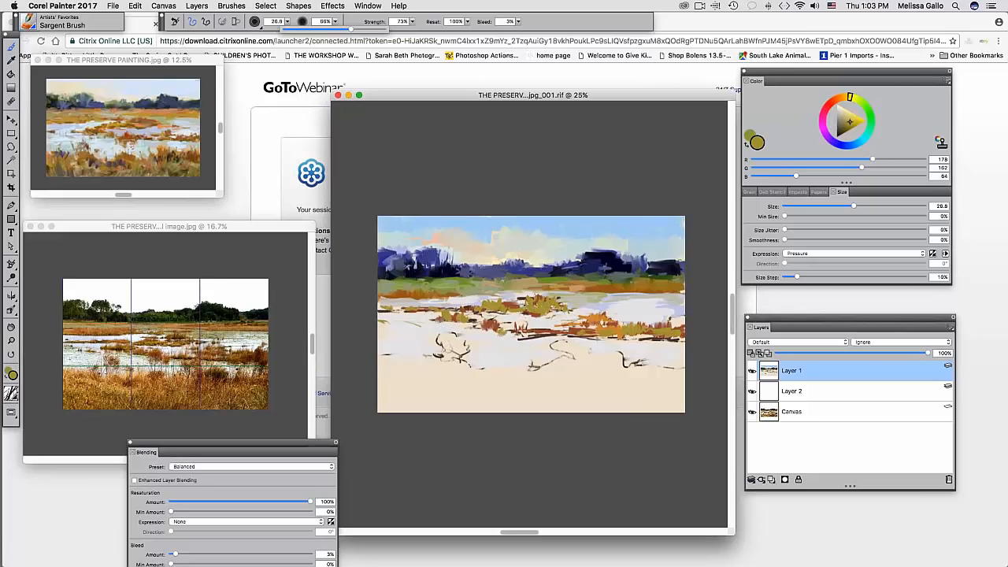
mouse_move(446, 360)
mouse_down()
mouse_move(440, 340)
mouse_move(465, 339)
mouse_up()
drag(570, 348, 587, 349)
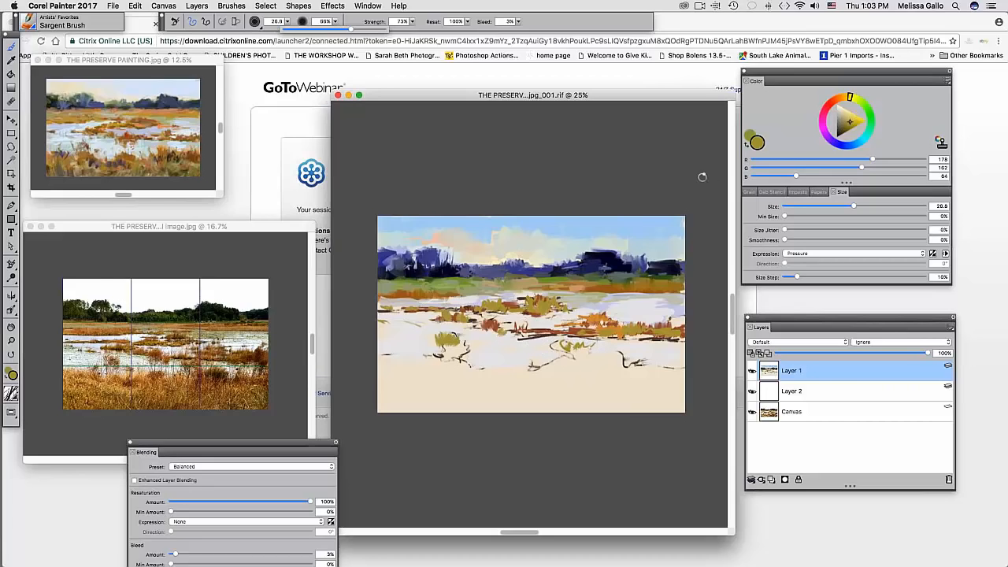
- Paint peach (RGB 242, 173, 128) and burnt-orange (RGB 197, 115, 61) strokes into the central rust-red grass clump
drag(845, 100, 838, 99)
click(850, 114)
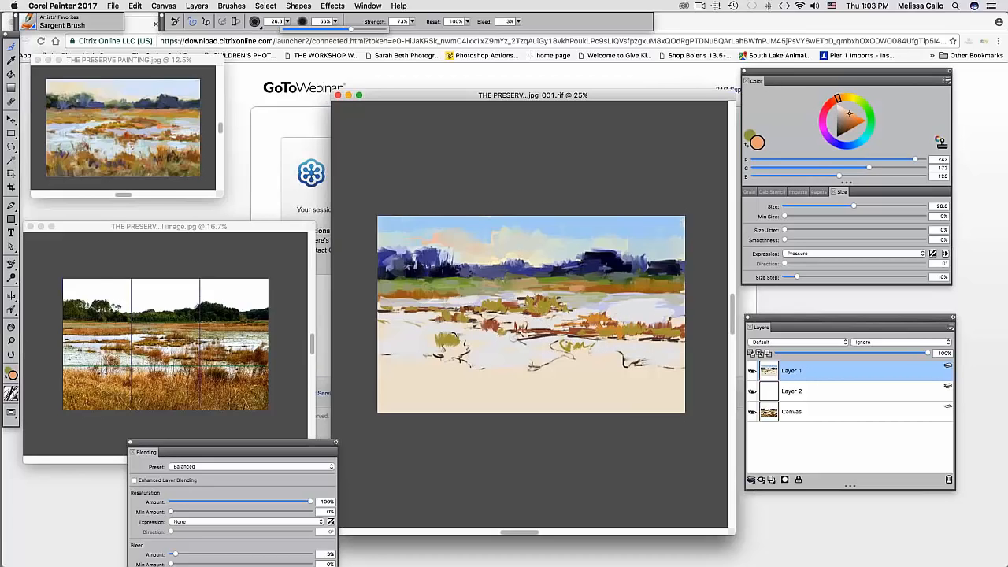
mouse_move(507, 338)
mouse_down()
mouse_move(512, 331)
mouse_move(495, 323)
mouse_move(523, 328)
mouse_up()
click(853, 120)
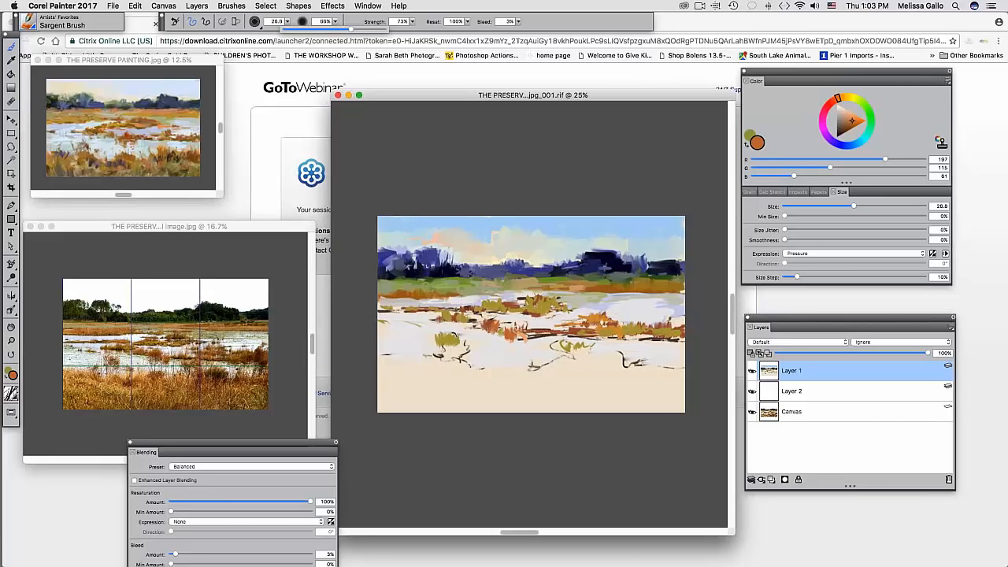
- Trim the right-hand clumps' lower edge with sampled pale grey (RGB 233, 231, 231), and add darker olive (RGB 143, 131, 57) to the right and central clumps
alt+click(527, 344)
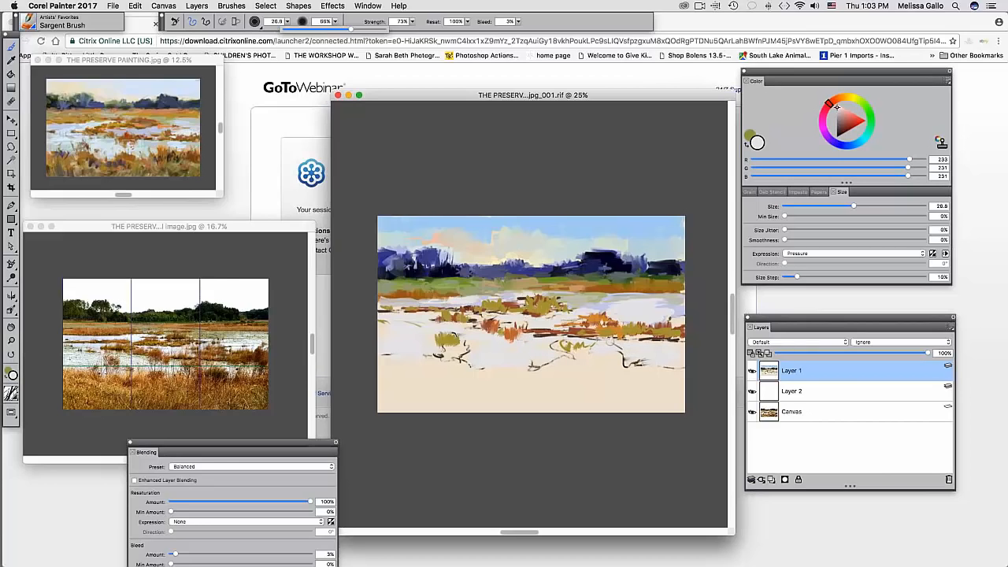
mouse_move(592, 338)
mouse_down()
mouse_move(573, 340)
mouse_move(638, 349)
mouse_move(679, 334)
mouse_up()
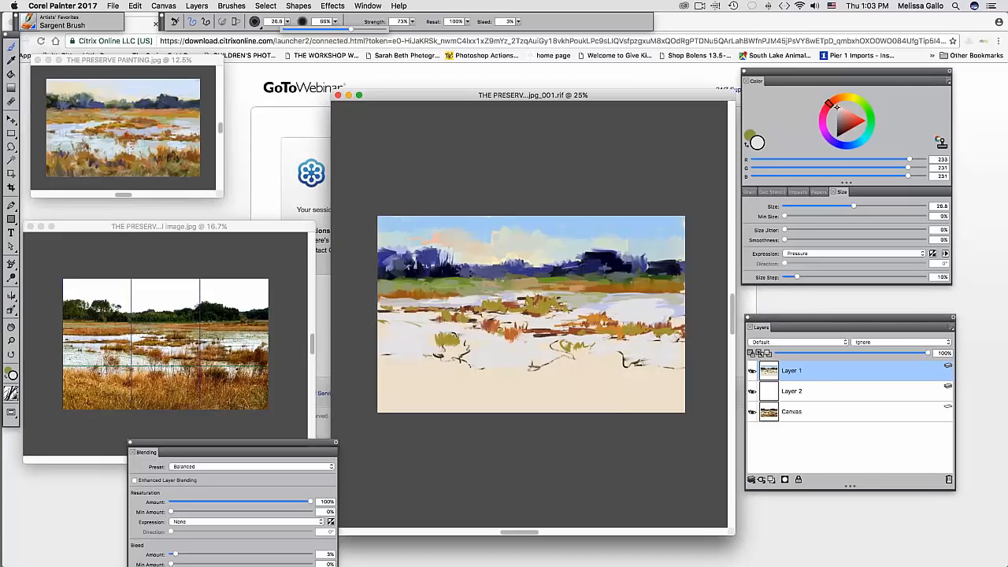
click(850, 98)
click(847, 124)
mouse_move(619, 323)
mouse_down()
mouse_move(604, 318)
mouse_move(617, 320)
mouse_move(622, 339)
mouse_move(615, 316)
mouse_move(624, 333)
mouse_move(636, 330)
mouse_up()
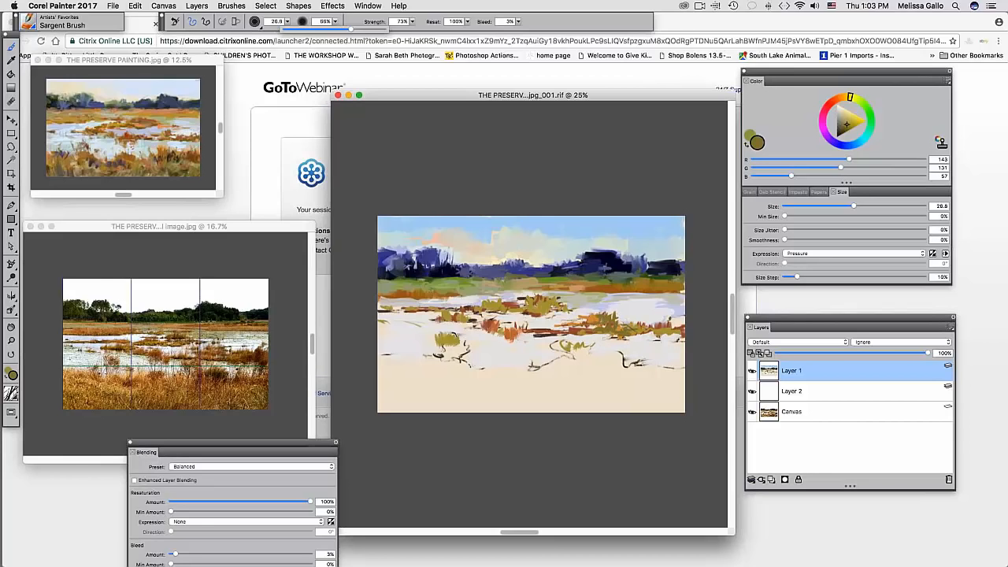
mouse_move(538, 312)
mouse_down()
mouse_move(558, 313)
mouse_move(523, 306)
mouse_move(569, 311)
mouse_move(466, 313)
mouse_up()
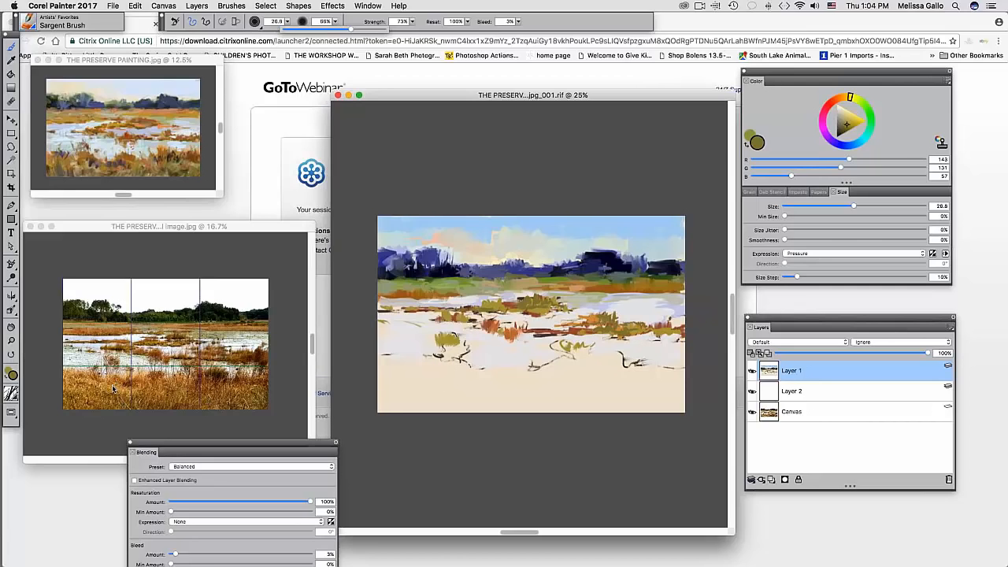
- Block in the whole foreground marsh with ochre (RGB 201, 152, 78) at a brush size of 129
click(135, 383)
mouse_move(409, 367)
mouse_down()
mouse_move(382, 364)
mouse_move(460, 368)
mouse_move(470, 378)
mouse_move(449, 384)
mouse_move(474, 402)
mouse_move(438, 389)
mouse_move(508, 398)
mouse_move(575, 358)
mouse_move(591, 366)
mouse_move(552, 379)
mouse_move(595, 362)
mouse_move(593, 387)
mouse_move(684, 380)
mouse_move(512, 394)
mouse_move(493, 416)
mouse_move(421, 418)
mouse_move(408, 406)
mouse_move(401, 424)
mouse_move(382, 383)
mouse_move(384, 396)
mouse_move(535, 414)
mouse_move(582, 400)
mouse_move(591, 411)
mouse_move(694, 408)
mouse_move(645, 413)
mouse_move(434, 386)
mouse_move(440, 397)
mouse_move(478, 380)
mouse_move(462, 386)
mouse_move(489, 386)
mouse_move(510, 360)
mouse_move(480, 366)
mouse_move(508, 374)
mouse_move(447, 369)
mouse_move(420, 388)
mouse_move(387, 382)
mouse_move(414, 392)
mouse_up()
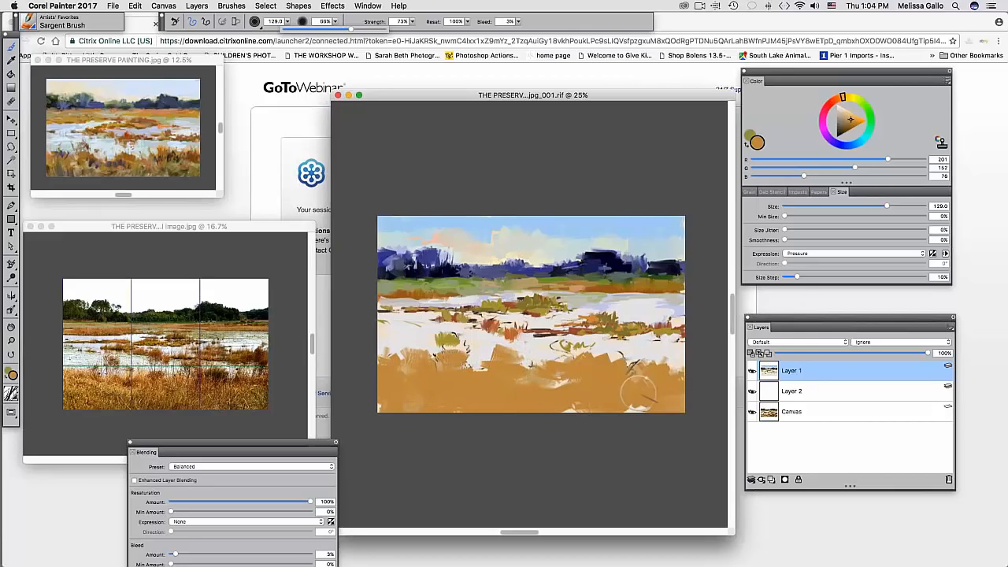
mouse_move(638, 390)
mouse_down()
mouse_move(615, 367)
mouse_move(599, 369)
mouse_move(611, 360)
mouse_move(670, 366)
mouse_move(649, 373)
mouse_move(659, 368)
mouse_up()
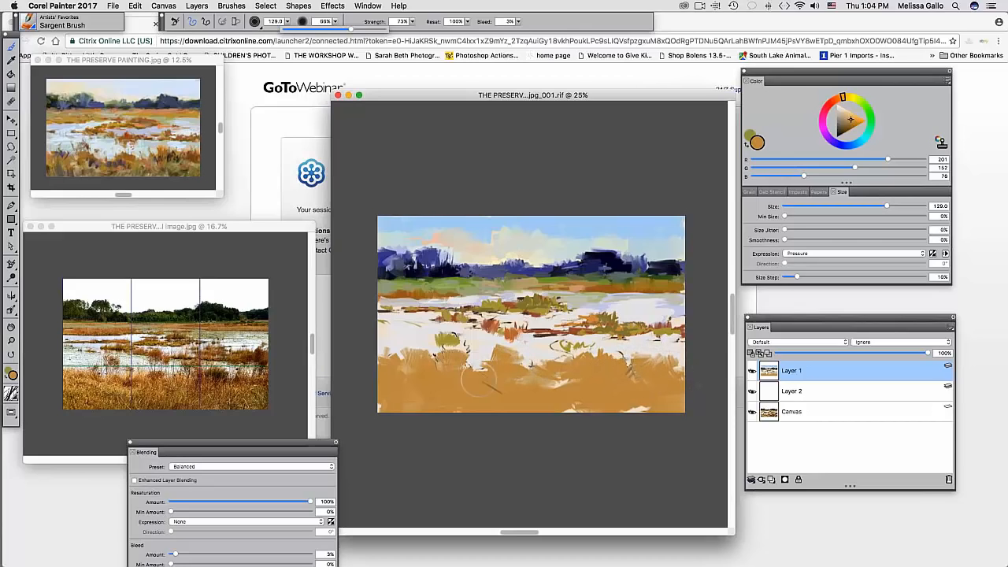
drag(478, 380, 437, 351)
- Brush pale aqua (RGB 219, 239, 235) over the lower left water with a brush size of 58.9
click(866, 137)
click(841, 109)
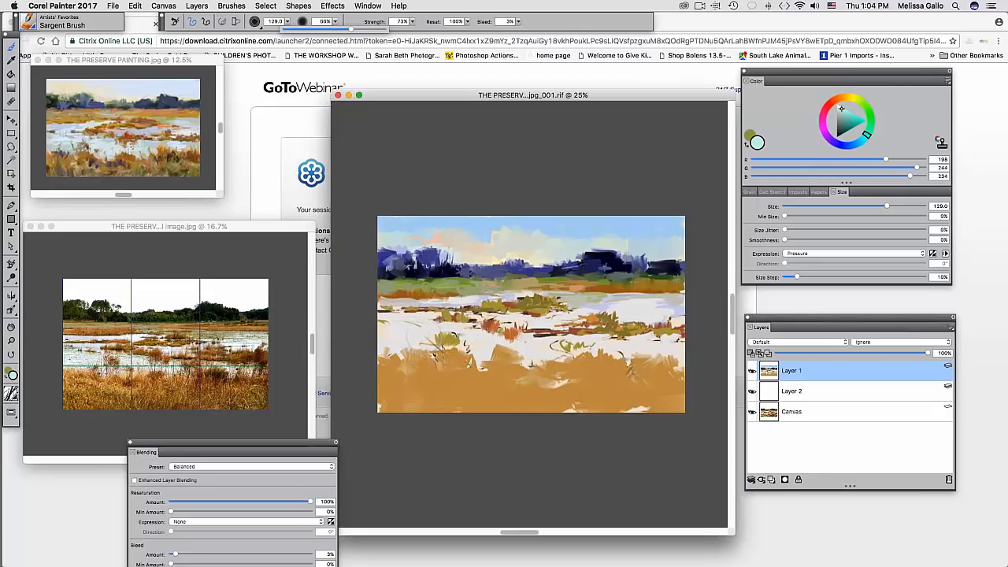
drag(400, 341, 402, 344)
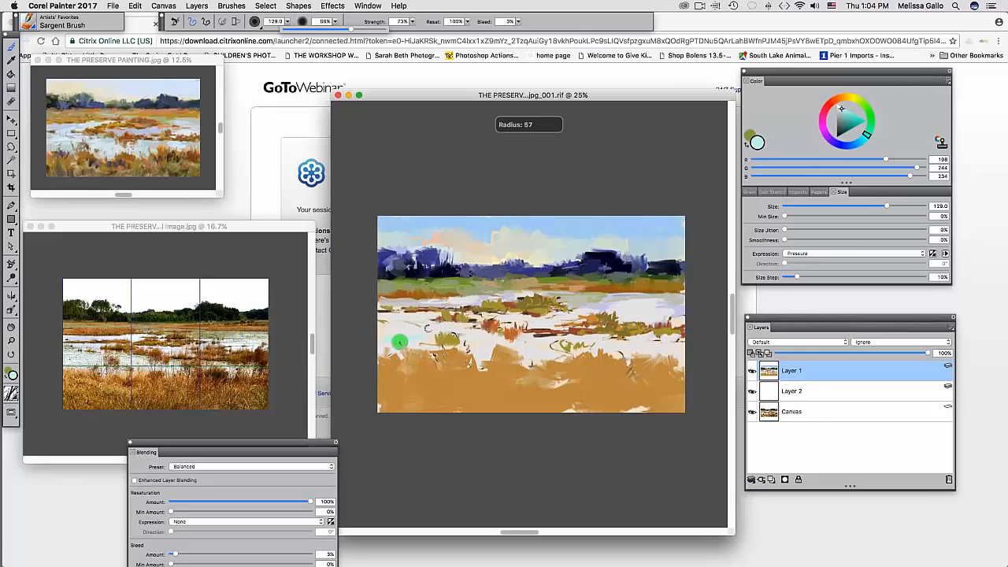
drag(840, 117, 836, 110)
mouse_move(414, 341)
mouse_down()
mouse_move(389, 350)
mouse_move(387, 336)
mouse_move(431, 334)
mouse_up()
drag(847, 117, 839, 107)
mouse_move(381, 337)
mouse_down()
mouse_move(441, 337)
mouse_move(456, 326)
mouse_move(425, 333)
mouse_up()
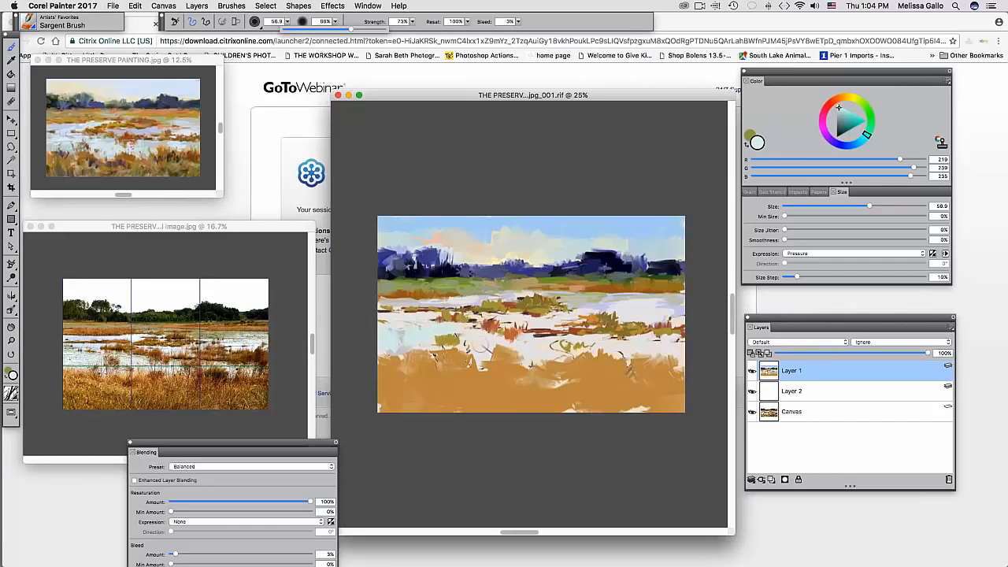
- Extend the pale aqua across the central and right water, above and below the right-hand grass clumps
mouse_move(483, 345)
mouse_down()
mouse_move(470, 354)
mouse_move(531, 354)
mouse_up()
drag(611, 347, 671, 350)
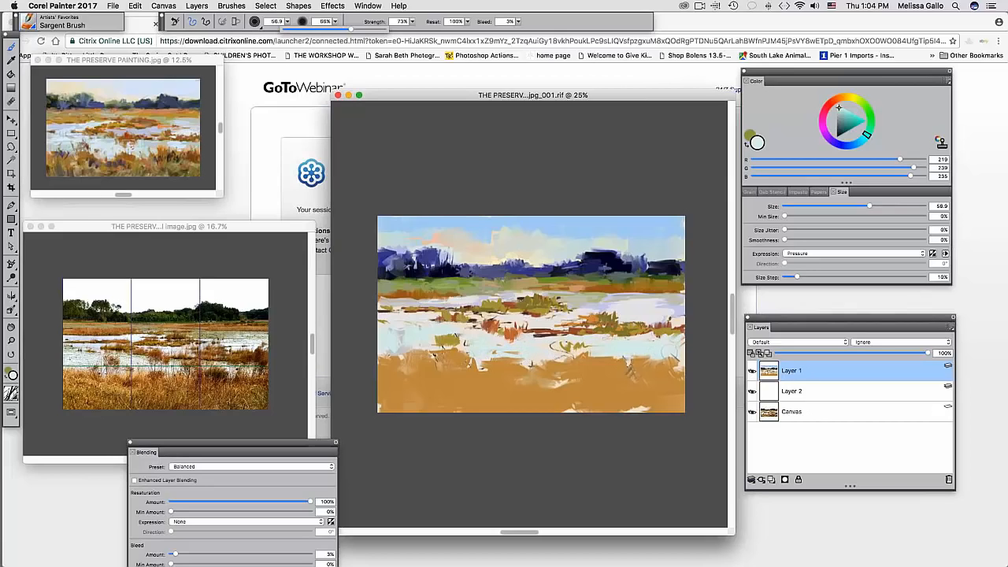
drag(611, 318, 674, 321)
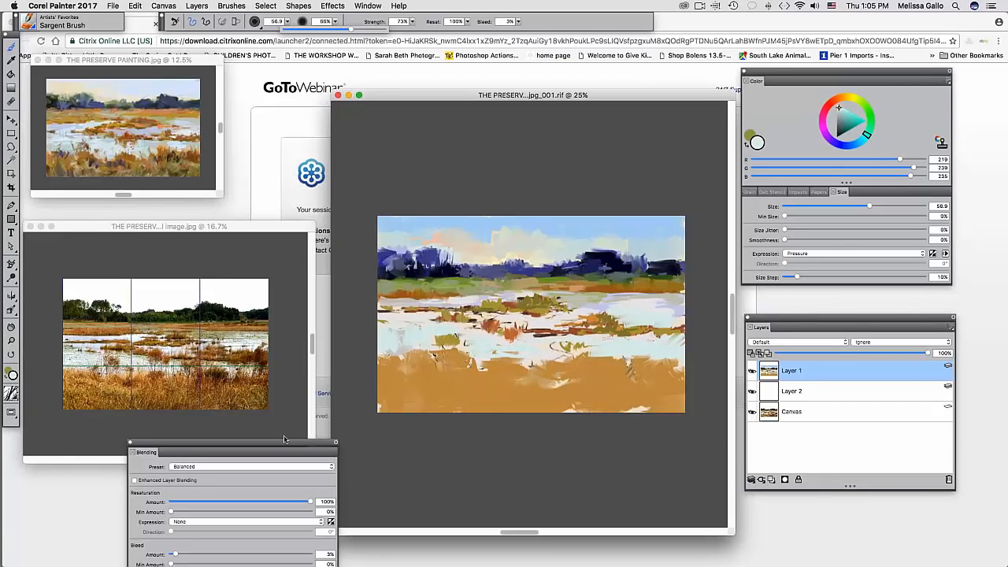
- Lower the brush's dryout amount to 5.3 and brush with blue (RGB 77, 81, 153) sampled from the left trees
drag(284, 440, 224, 229)
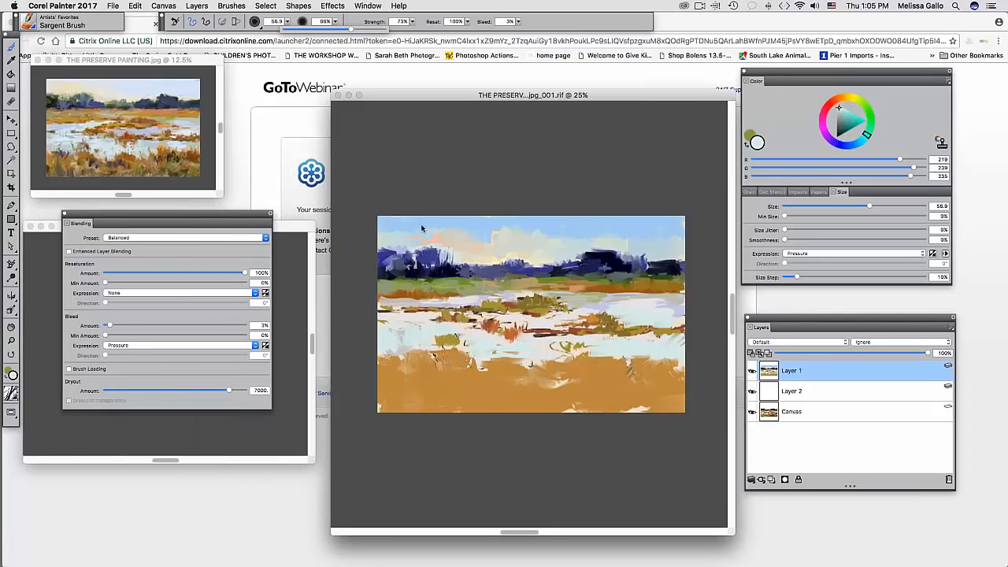
drag(165, 394, 135, 396)
alt+click(426, 256)
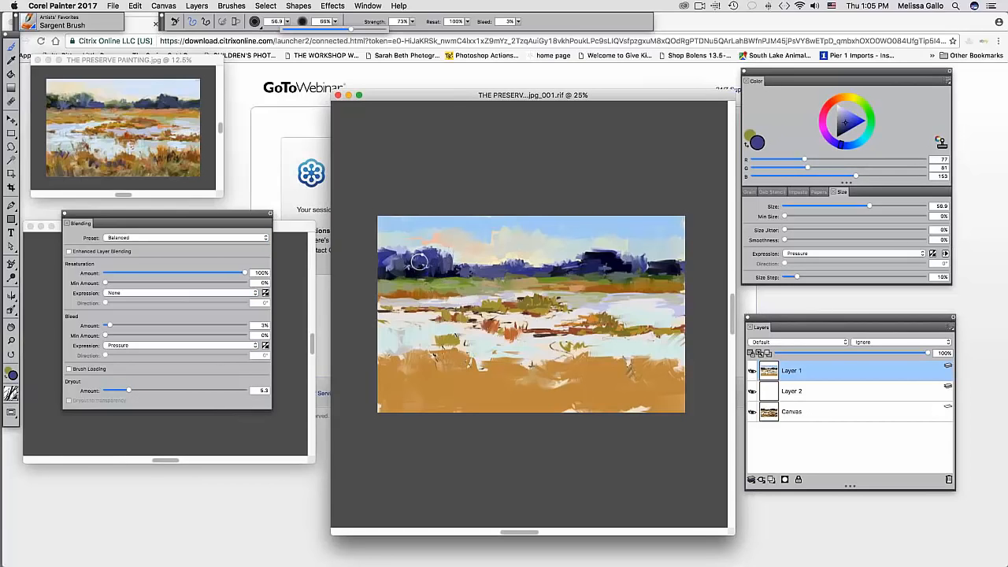
drag(414, 224, 424, 229)
- Reduce the brush strength to 19% and the resaturation to 4% for soft blending strokes
click(401, 22)
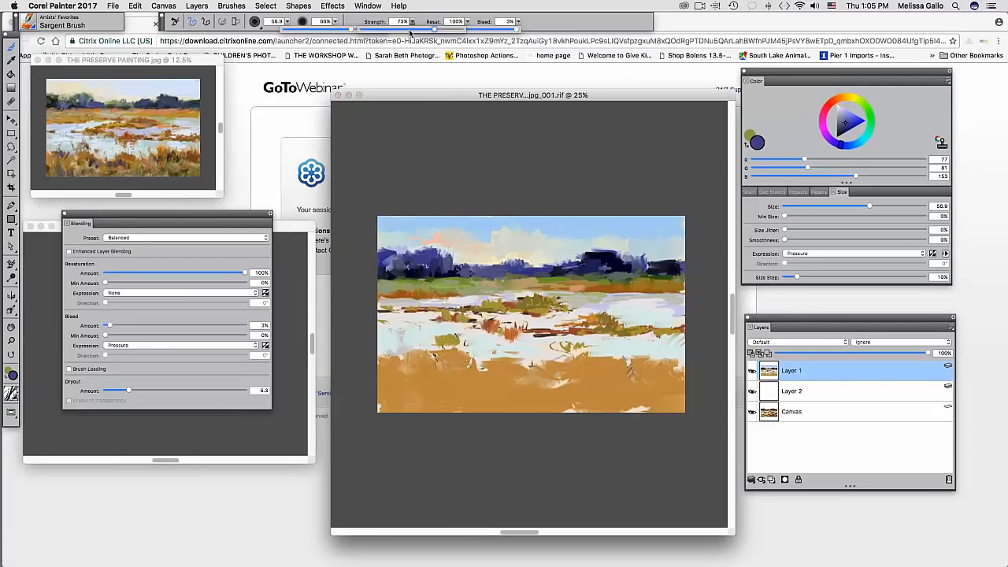
drag(411, 31, 386, 32)
drag(467, 22, 420, 30)
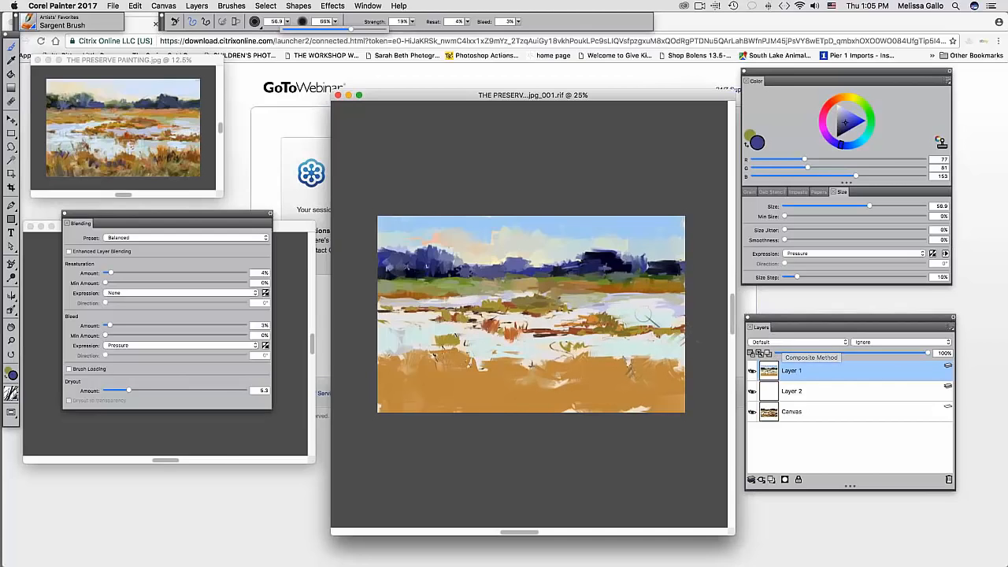
- Raise the brush's dryout amount to 14295, trying a size 17.9 stroke in the upper central water
click(215, 391)
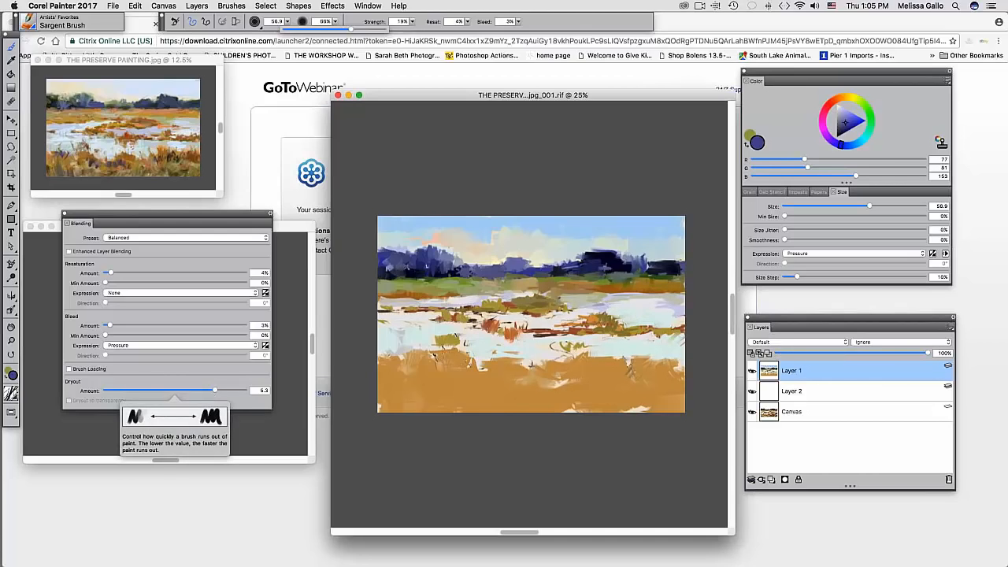
alt+click(592, 300)
mouse_move(552, 297)
mouse_down()
mouse_move(528, 297)
mouse_move(566, 301)
mouse_up()
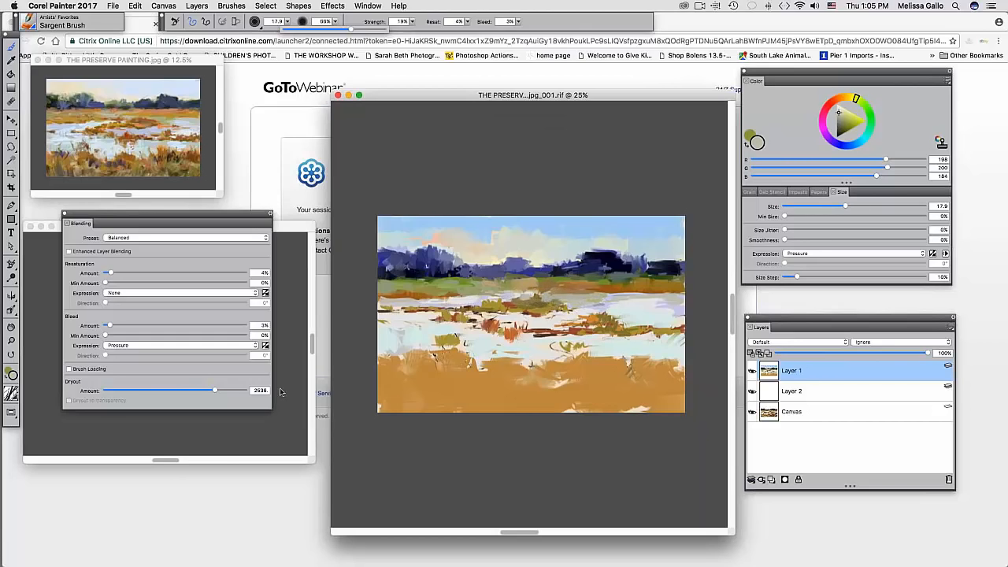
click(240, 391)
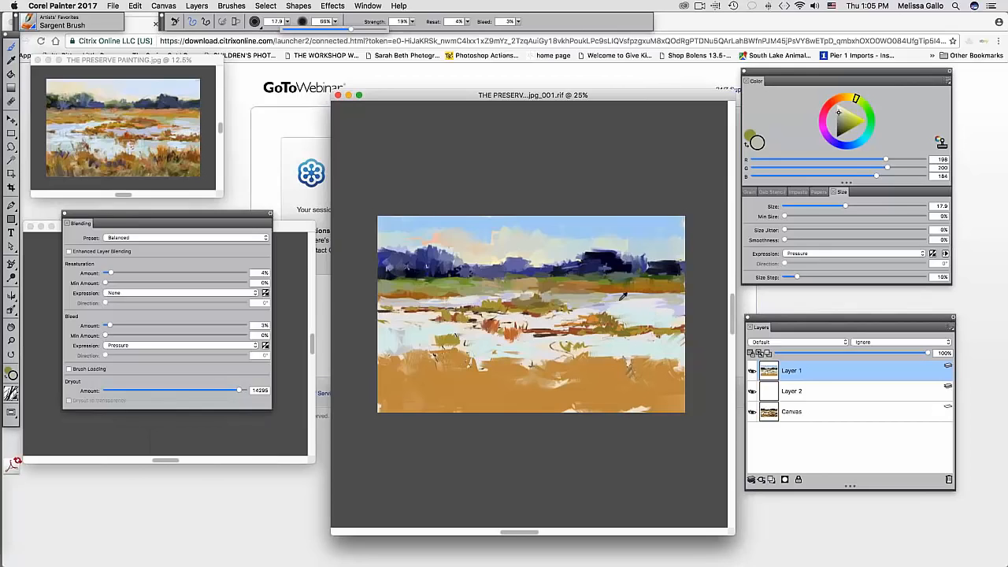
- Blend sampled pale grey (RGB 222, 222, 218) strokes into the grass edges across the upper and middle water
alt+click(622, 296)
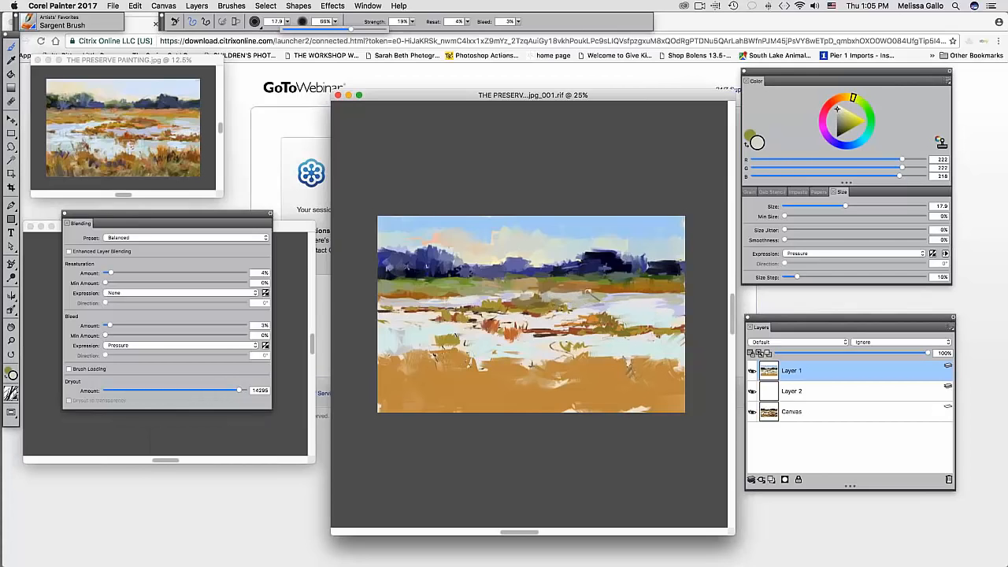
drag(584, 296, 608, 298)
drag(460, 298, 484, 300)
drag(538, 317, 522, 307)
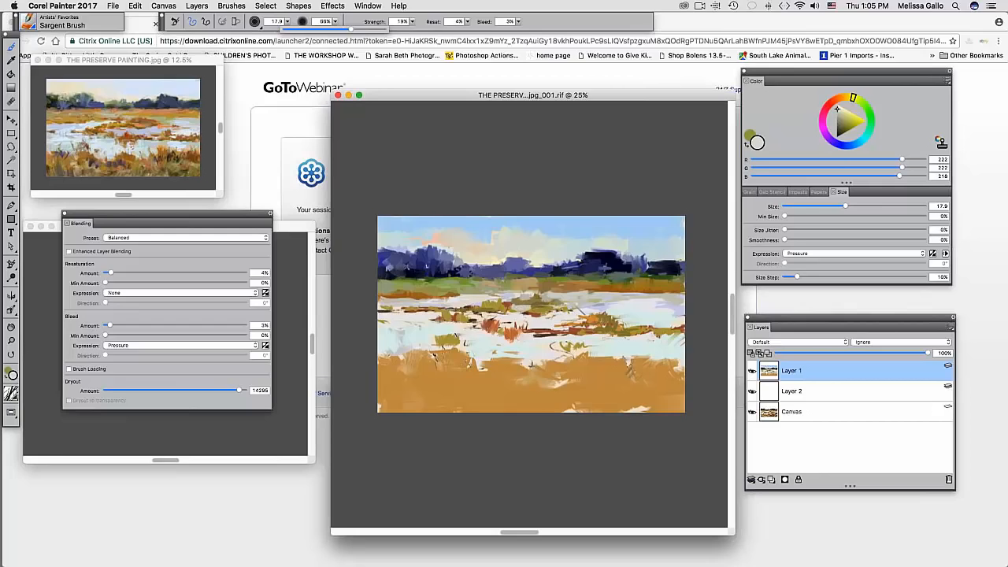
drag(621, 308, 638, 311)
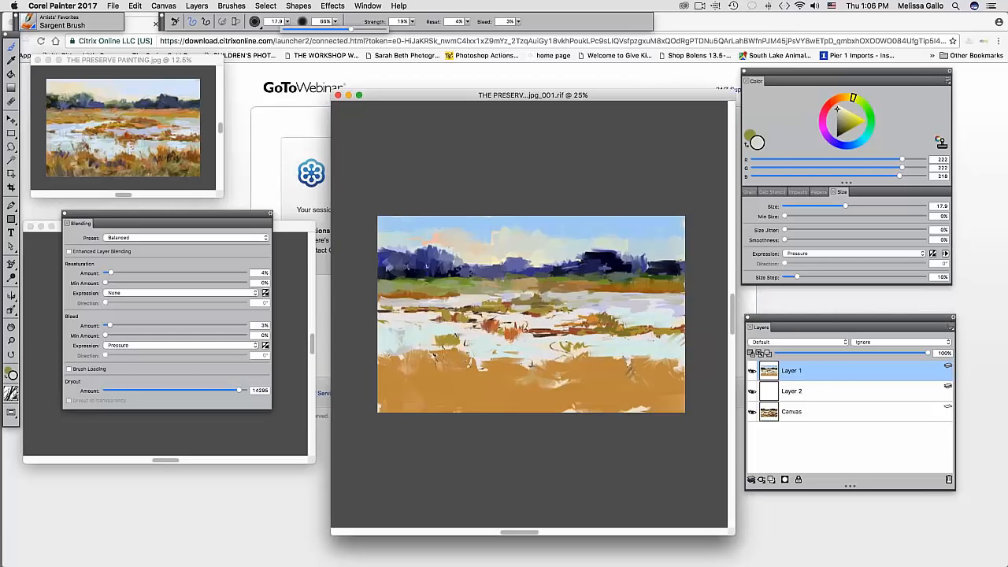
- Sample olive (RGB 139, 137, 56) from the left clump, and raise the brush resaturation to 82% and strength to 73%
alt+click(541, 307)
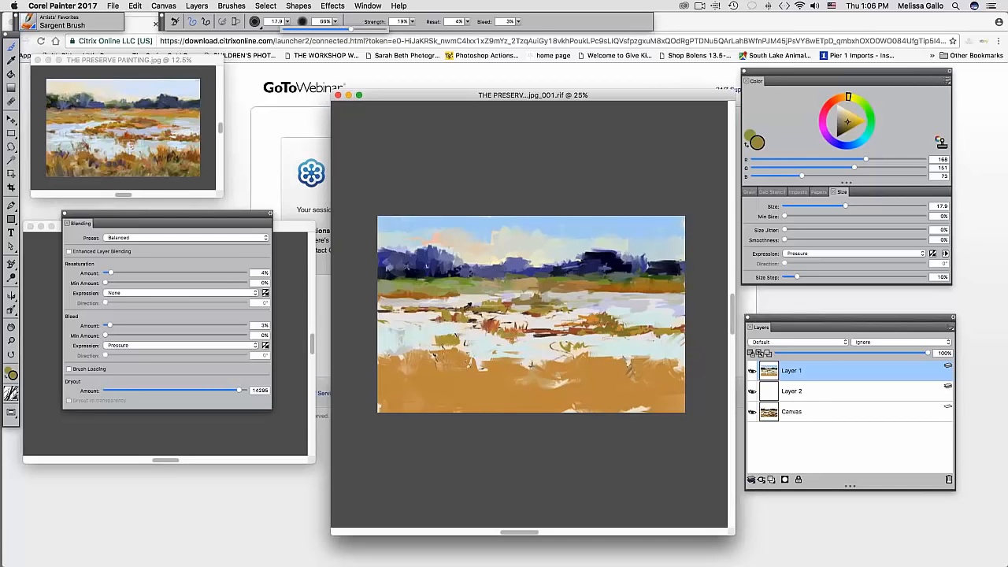
alt+click(469, 306)
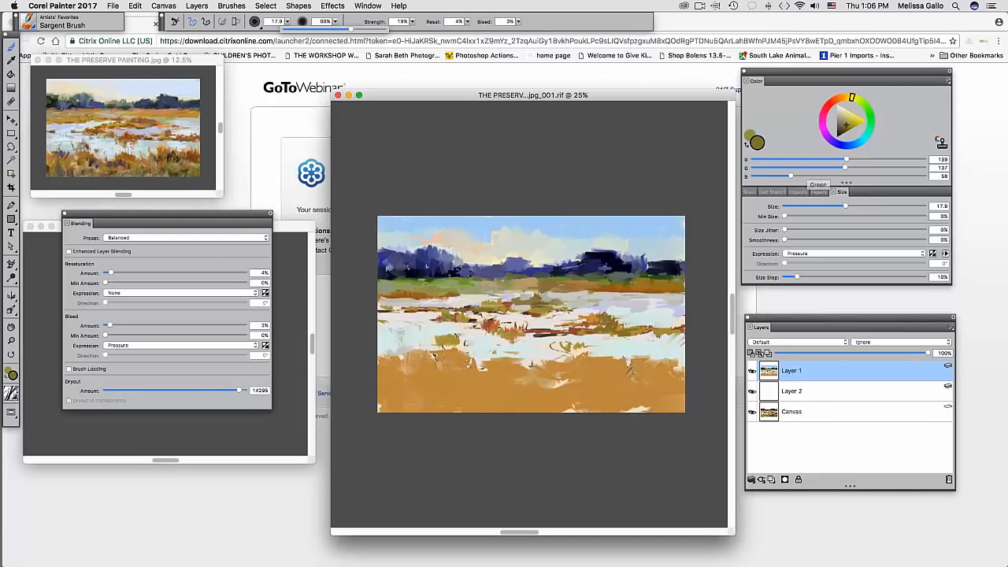
click(467, 22)
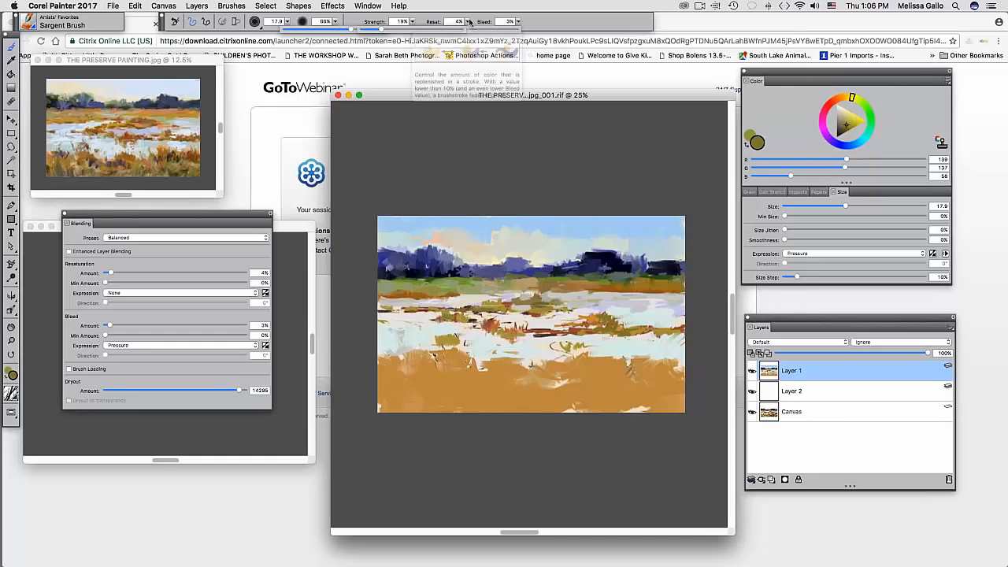
drag(420, 30, 470, 26)
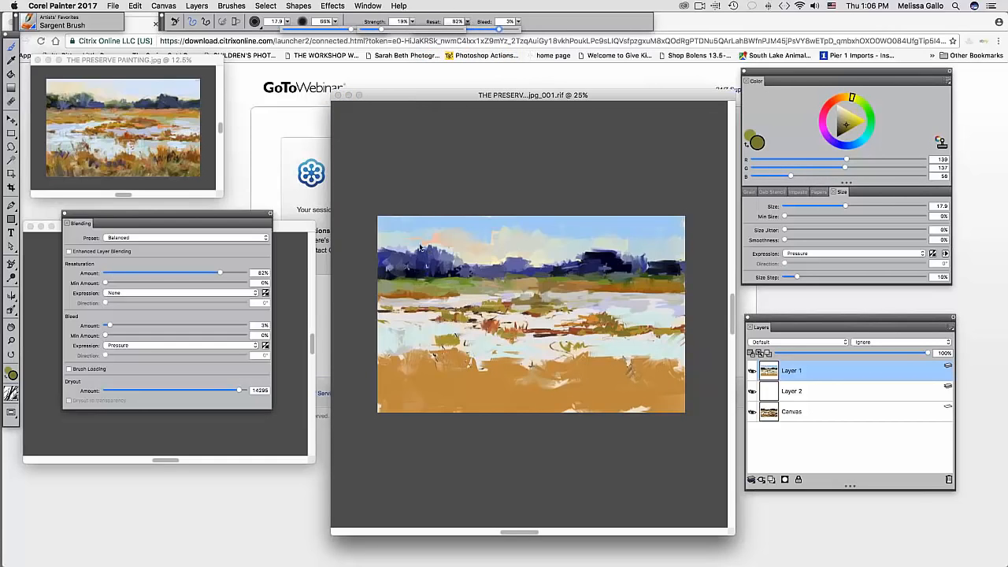
click(412, 23)
click(435, 31)
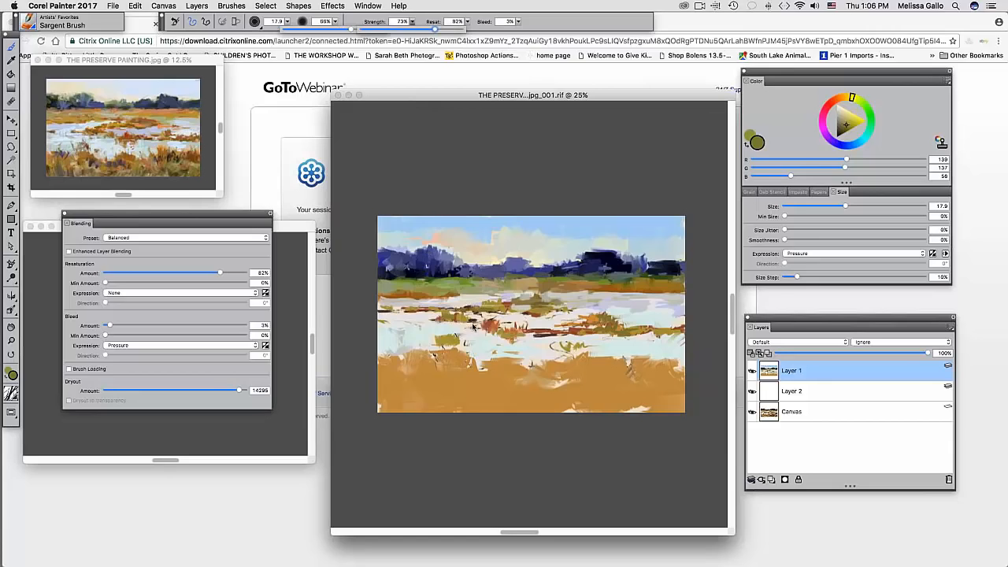
click(462, 320)
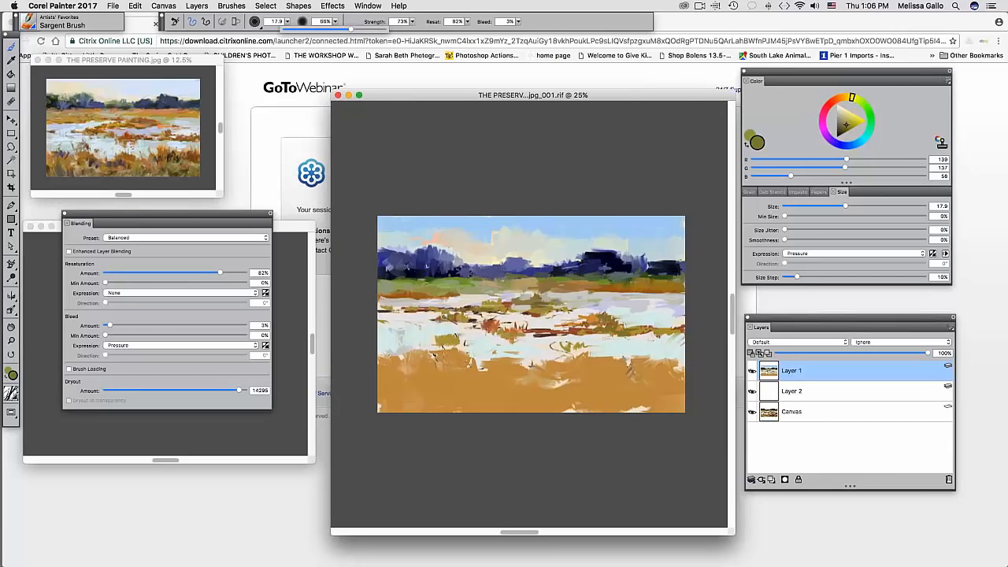
- Add dark brown (RGB 97, 63, 15) accents to the left and right marsh clumps, uncovering the reference photo
click(843, 103)
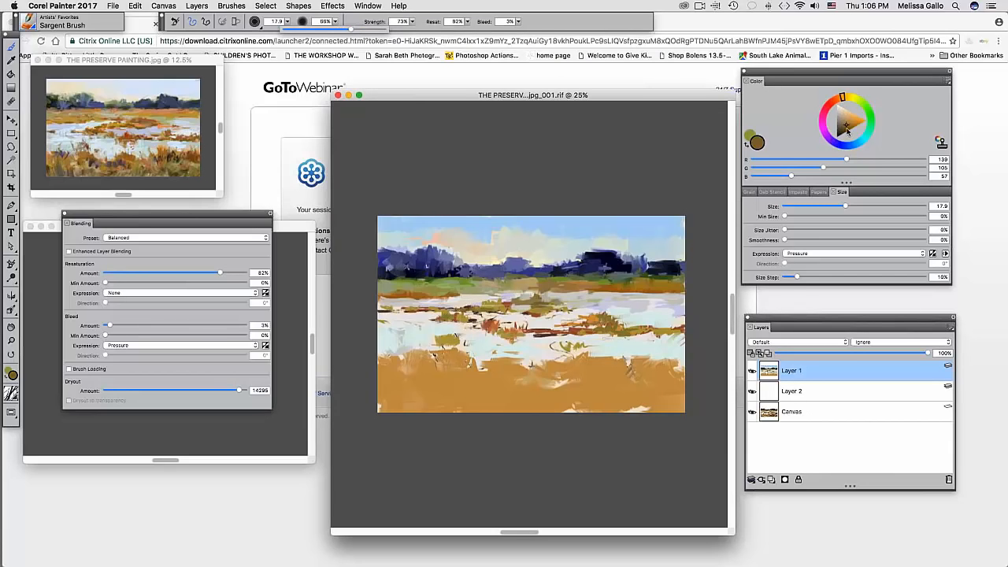
click(848, 132)
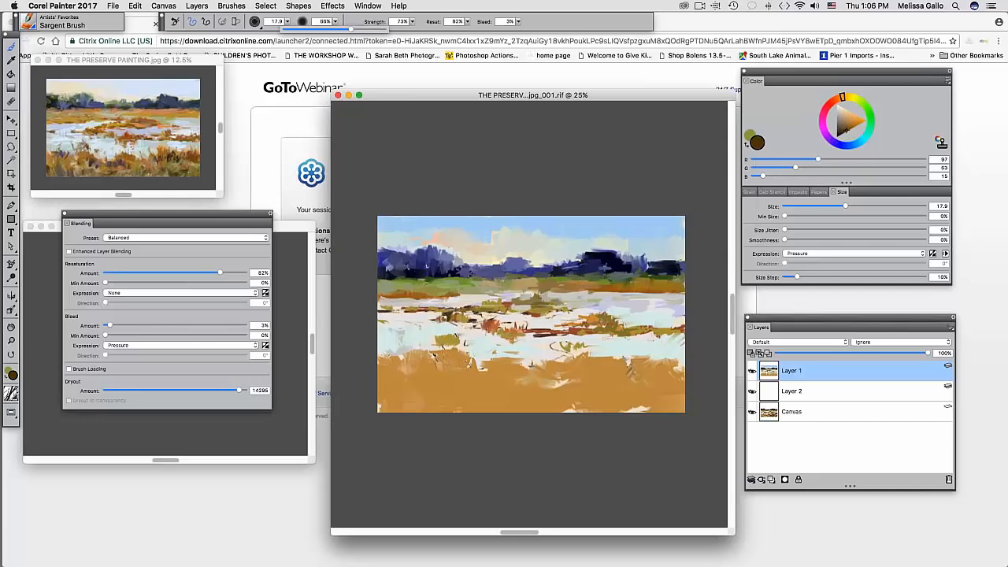
drag(460, 317, 438, 322)
drag(288, 227, 274, 446)
click(579, 336)
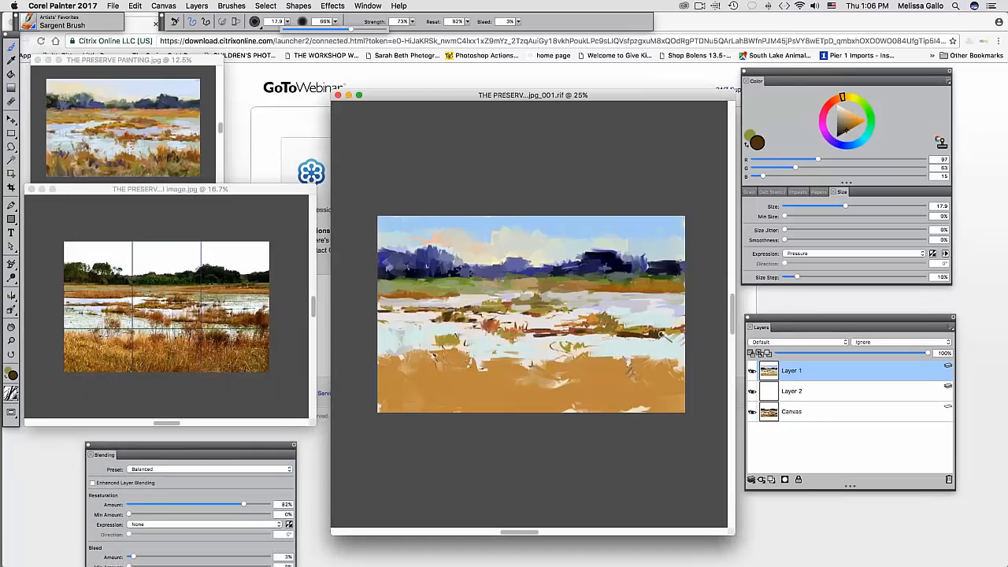
drag(677, 335, 682, 319)
- Paint dark brown grass masses across the ochre foreground, enlarging the brush to 68.1
mouse_move(453, 366)
mouse_down()
mouse_move(449, 378)
mouse_move(471, 369)
mouse_move(476, 385)
mouse_move(432, 372)
mouse_up()
mouse_move(587, 372)
mouse_down()
mouse_move(630, 354)
mouse_move(628, 367)
mouse_move(679, 367)
mouse_up()
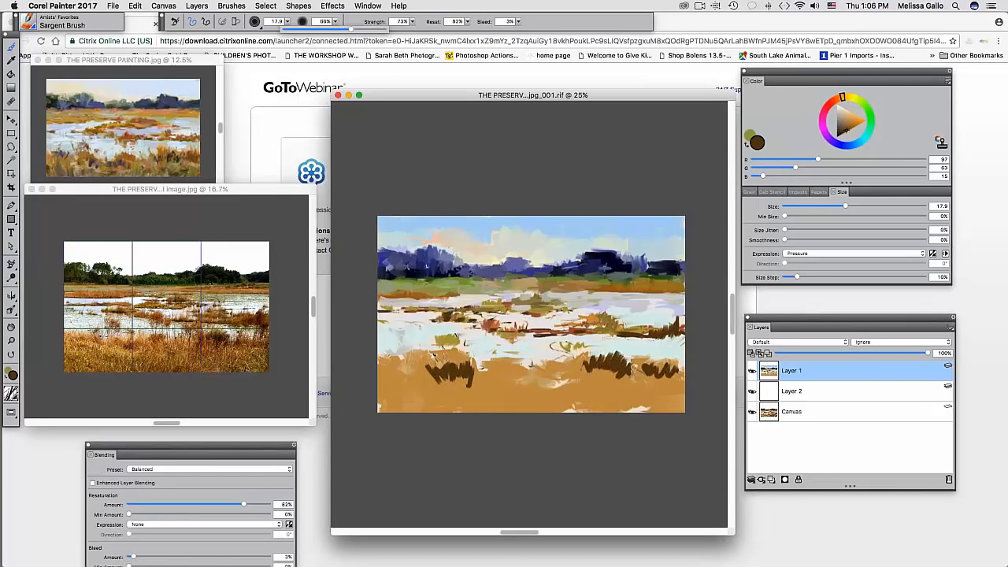
mouse_move(432, 399)
mouse_down()
mouse_move(366, 380)
mouse_move(411, 390)
mouse_move(408, 378)
mouse_move(438, 380)
mouse_move(524, 406)
mouse_up()
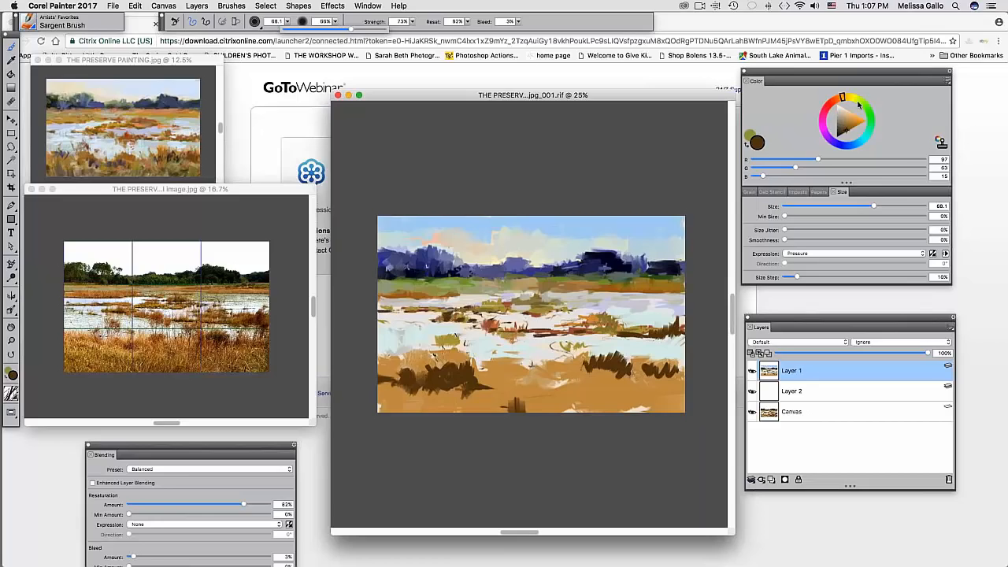
- Paint salmon-orange (RGB 238, 138, 100) strokes over the dark brown grass masses across the foreground
click(836, 99)
click(852, 118)
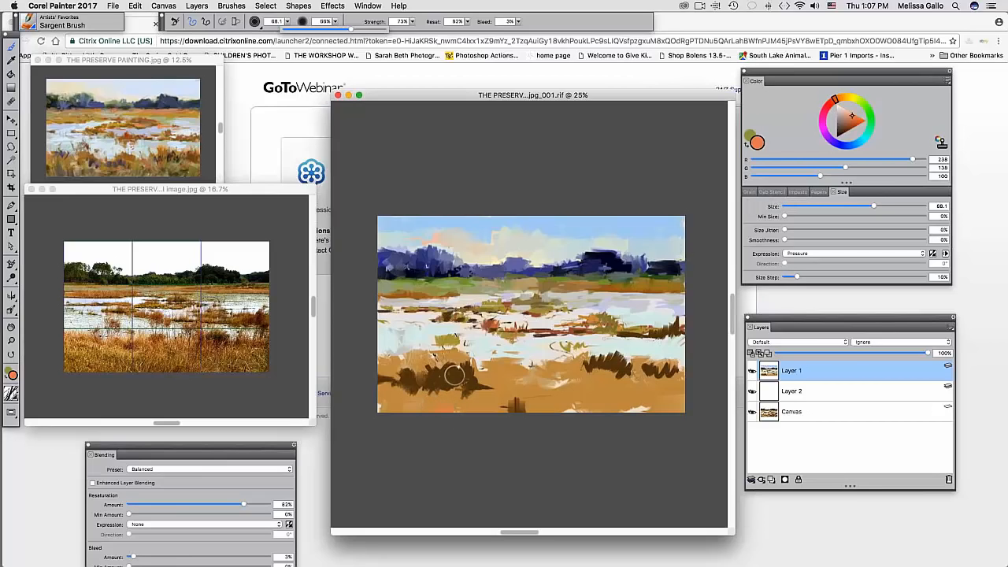
mouse_move(455, 376)
mouse_down()
mouse_move(425, 370)
mouse_move(505, 377)
mouse_up()
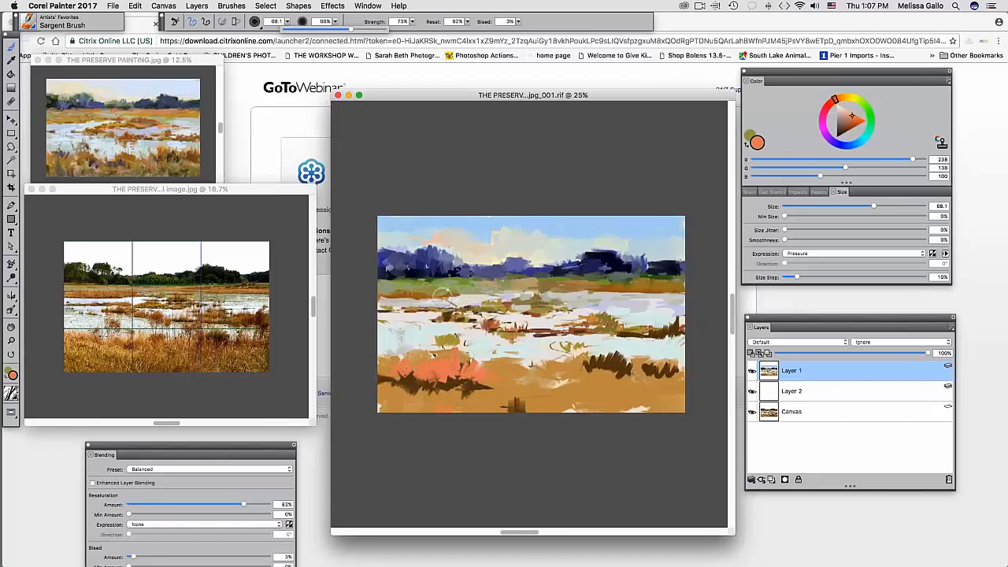
mouse_move(544, 373)
mouse_down()
mouse_move(622, 366)
mouse_move(643, 385)
mouse_move(671, 370)
mouse_up()
click(527, 397)
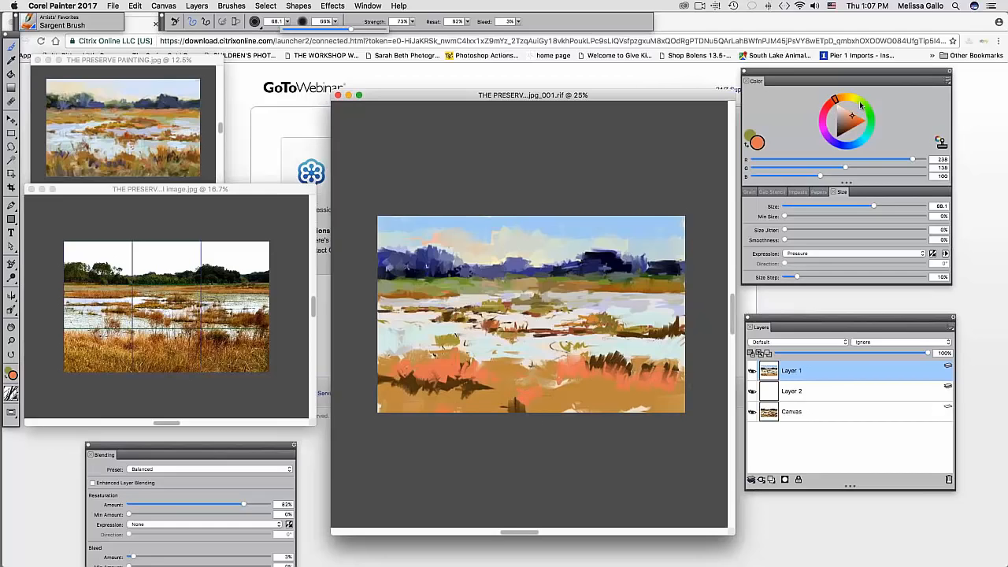
- Paint green (RGB 147, 154, 96) and dark olive (RGB 66, 73, 15) grass clumps along the bottom of the foreground
click(857, 100)
click(843, 121)
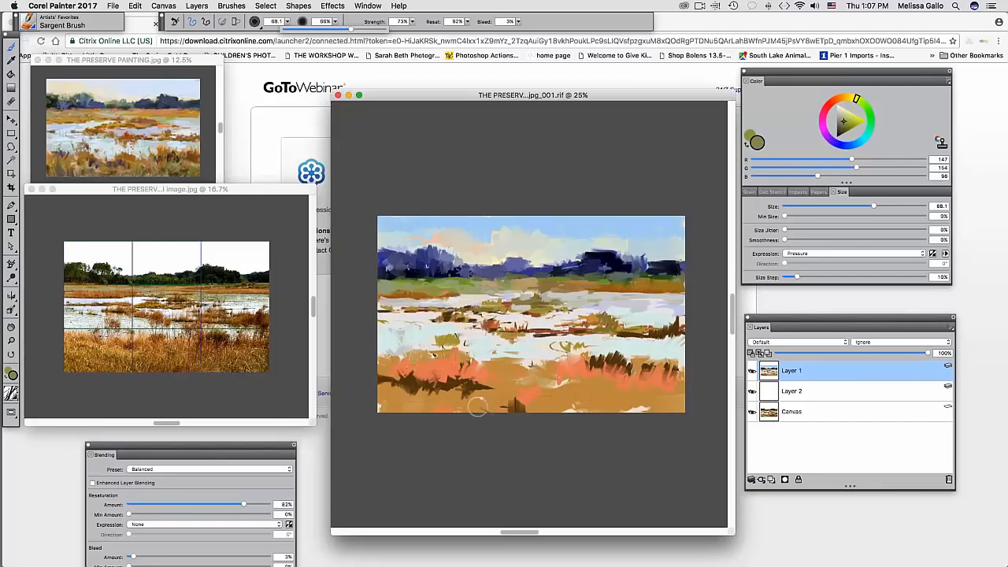
click(844, 134)
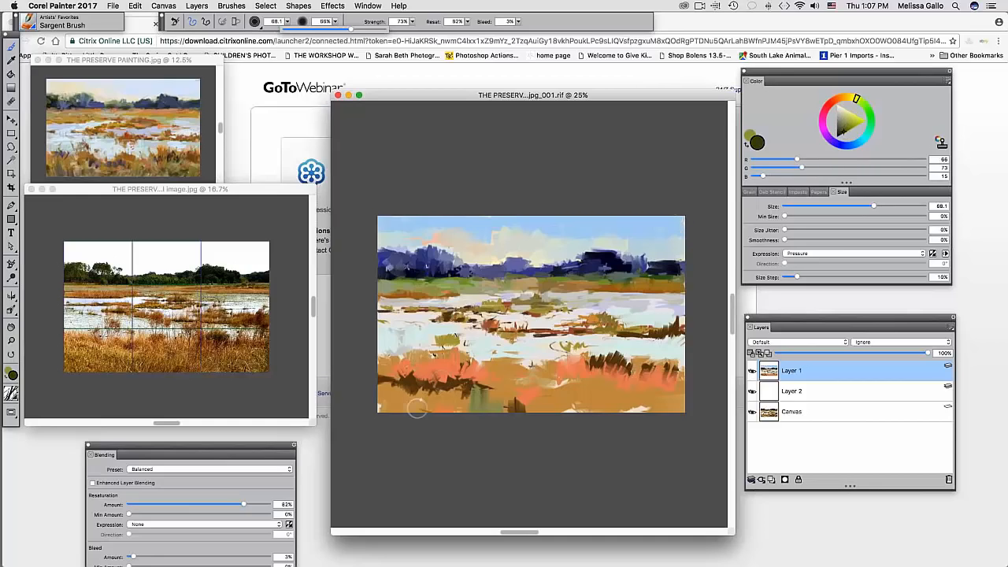
mouse_move(396, 406)
mouse_down()
mouse_move(453, 392)
mouse_move(510, 405)
mouse_move(518, 392)
mouse_move(575, 422)
mouse_up()
mouse_move(593, 391)
mouse_down()
mouse_move(612, 411)
mouse_move(625, 382)
mouse_move(641, 399)
mouse_move(658, 387)
mouse_move(662, 421)
mouse_up()
mouse_move(492, 385)
mouse_down()
mouse_move(486, 393)
mouse_move(500, 387)
mouse_up()
mouse_move(432, 380)
mouse_down()
mouse_move(417, 357)
mouse_move(384, 370)
mouse_move(465, 374)
mouse_up()
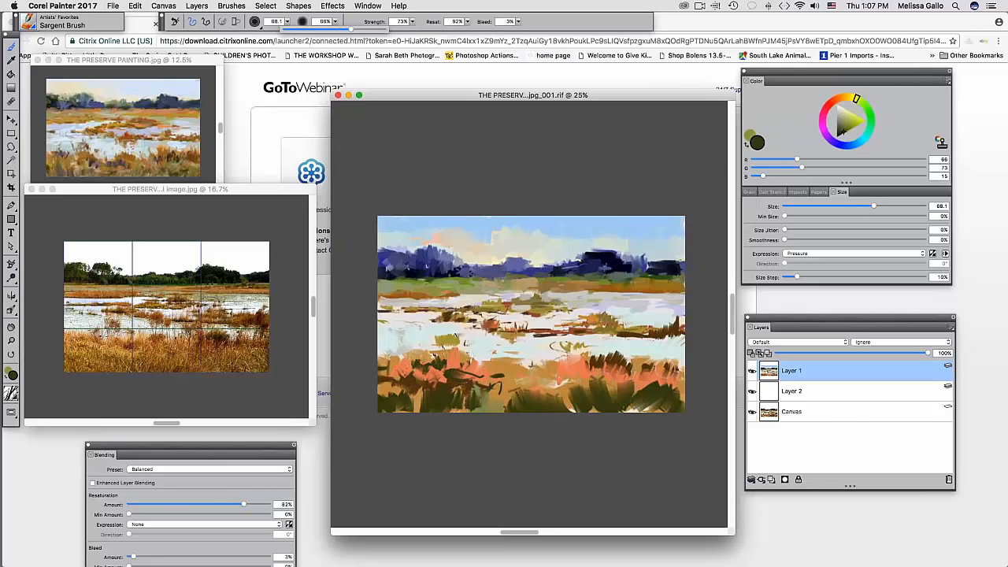
- Lighten the dark olive clumps with muted green (RGB 142, 147, 103) strokes, bringing the full blending settings into view
click(842, 123)
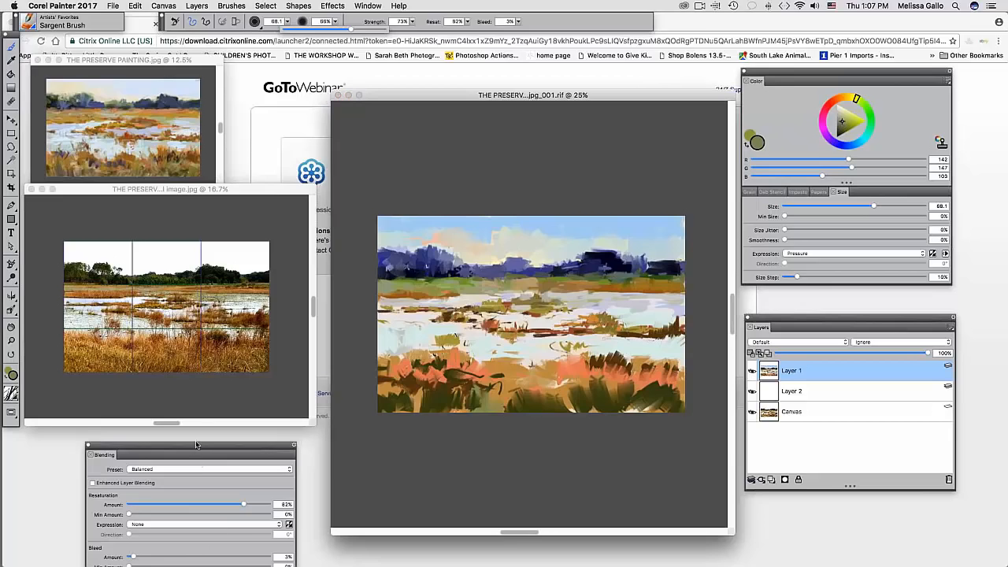
drag(196, 446, 186, 334)
drag(481, 393, 498, 389)
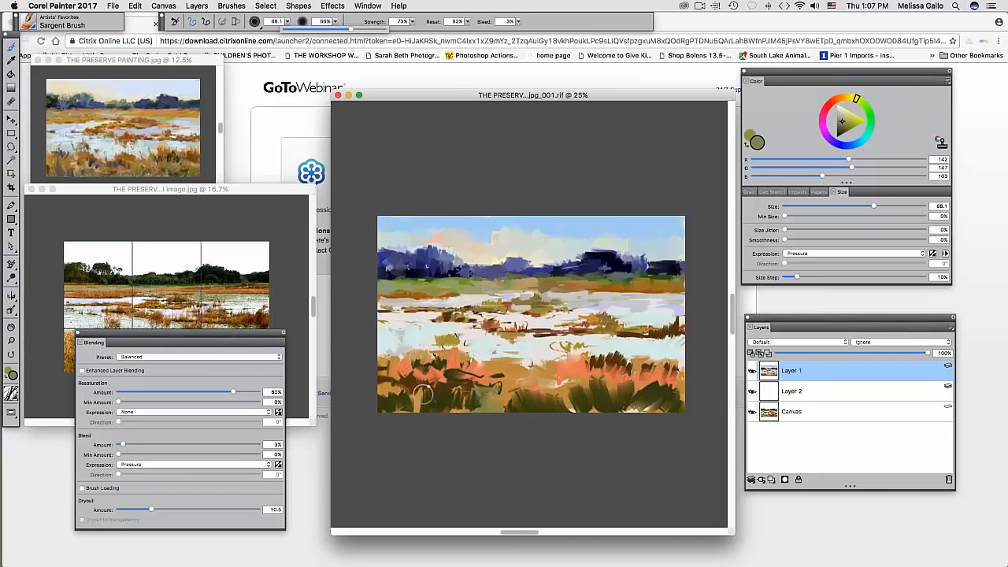
drag(424, 395, 479, 398)
mouse_move(385, 399)
mouse_down()
mouse_move(468, 399)
mouse_move(454, 377)
mouse_move(422, 402)
mouse_up()
mouse_move(534, 395)
mouse_down()
mouse_move(586, 397)
mouse_move(487, 398)
mouse_move(569, 405)
mouse_up()
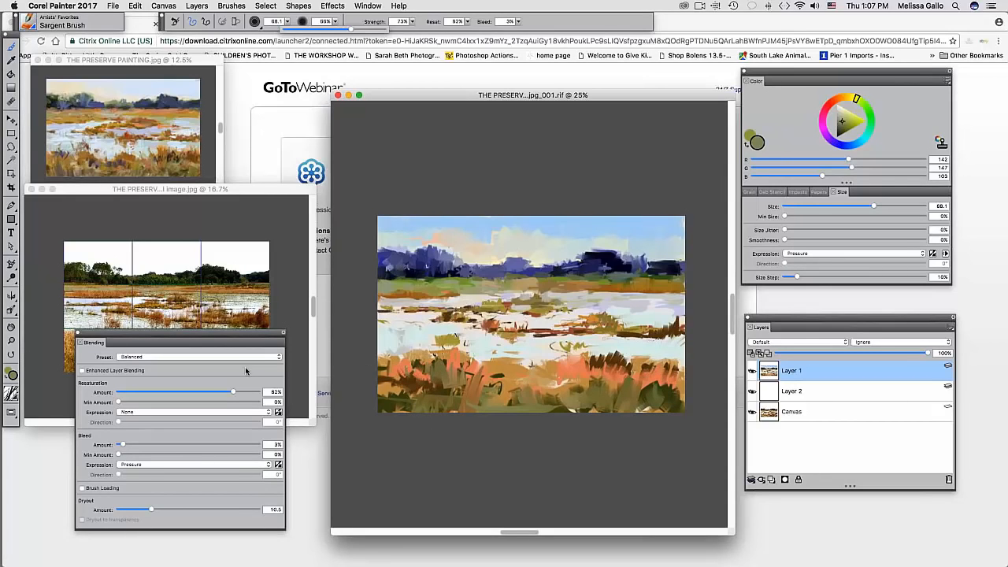
- Enable the dab stencil and enhanced layer blending, with stencil strength 100% and minimum strength 80%
mouse_move(231, 337)
mouse_down()
mouse_move(218, 411)
mouse_move(240, 334)
mouse_up()
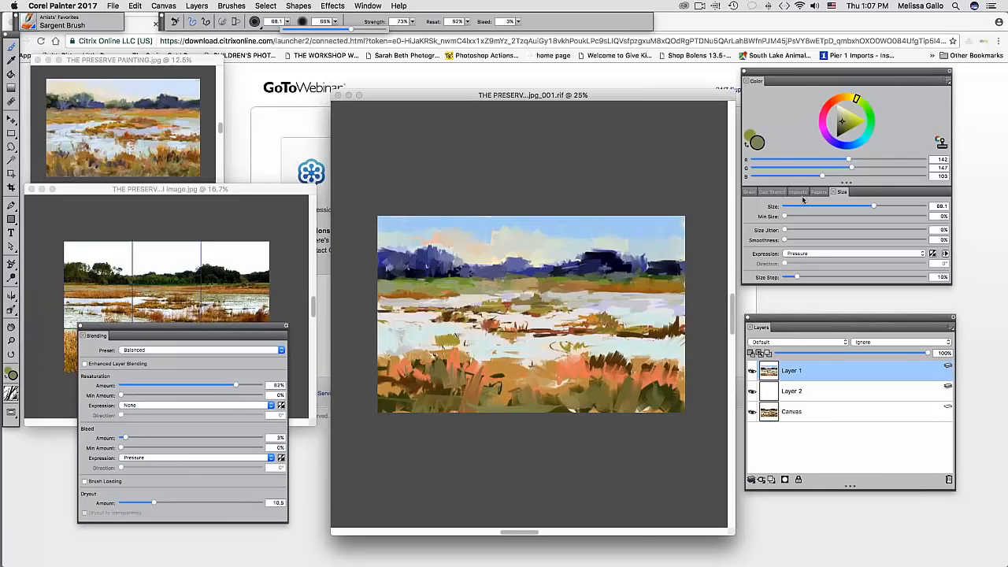
click(775, 193)
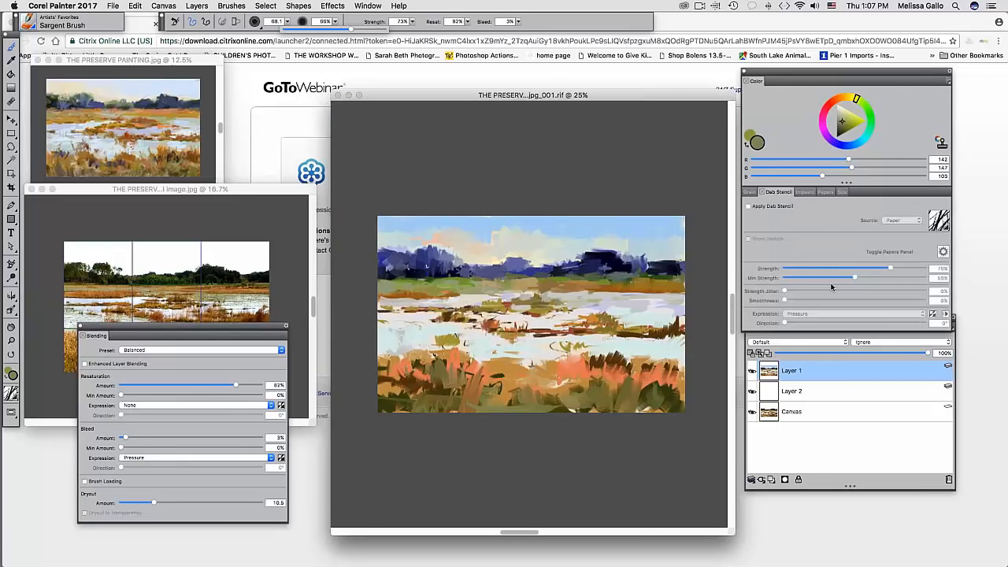
click(748, 206)
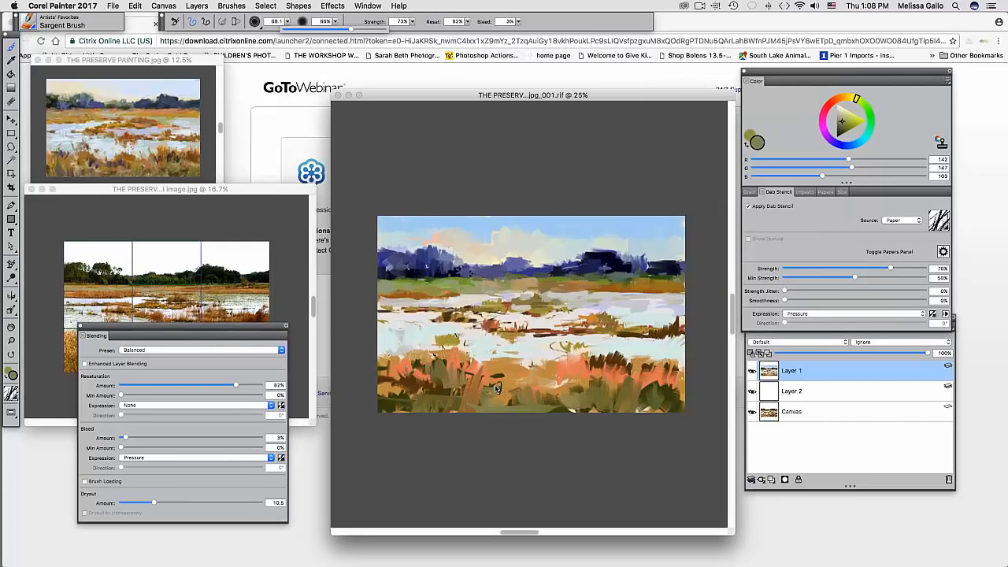
click(85, 364)
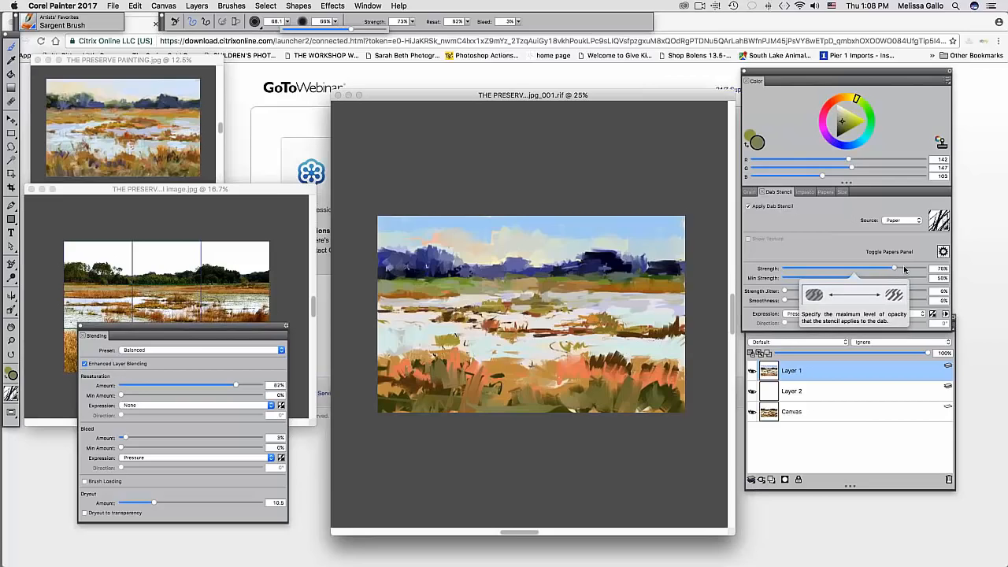
click(856, 278)
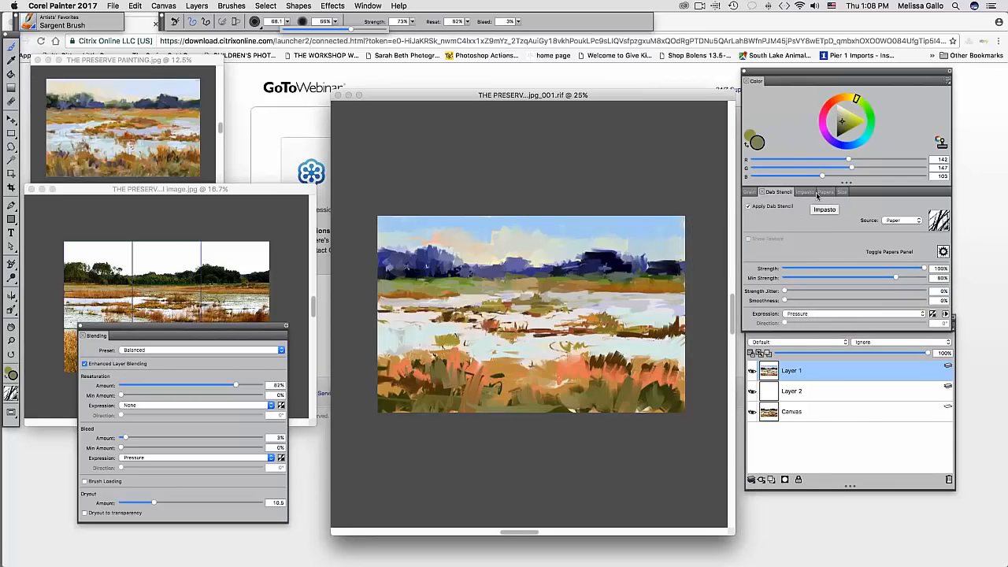
- Set the LANDSCAPE 3 paper's contrast to 293% and make the impasto brush draw to Color and Depth
click(825, 192)
click(879, 293)
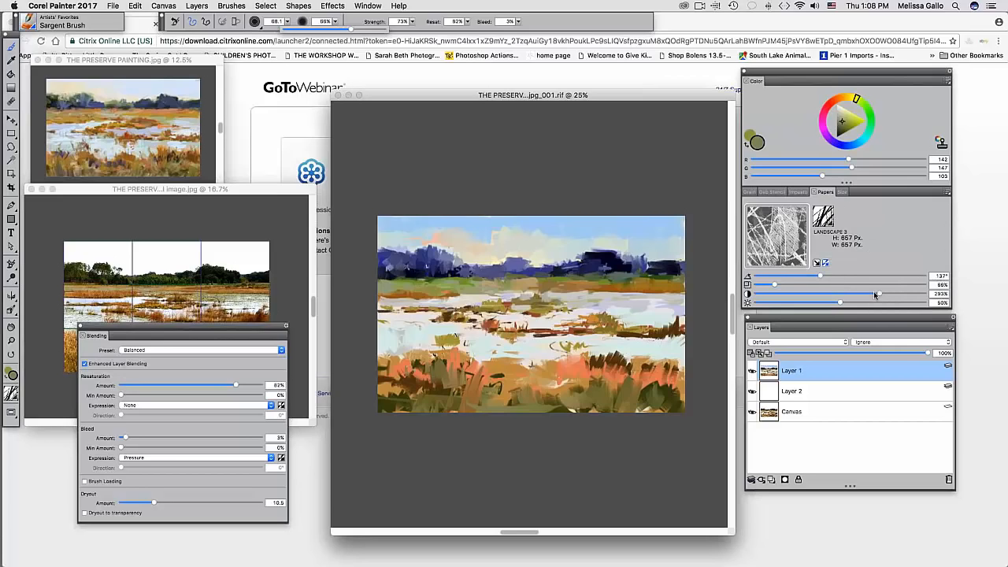
click(802, 193)
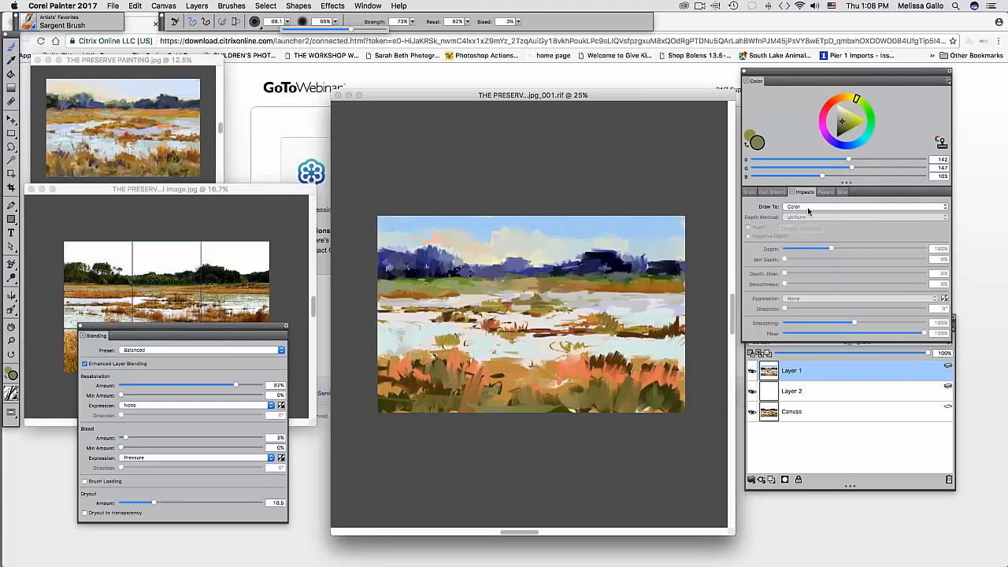
click(809, 207)
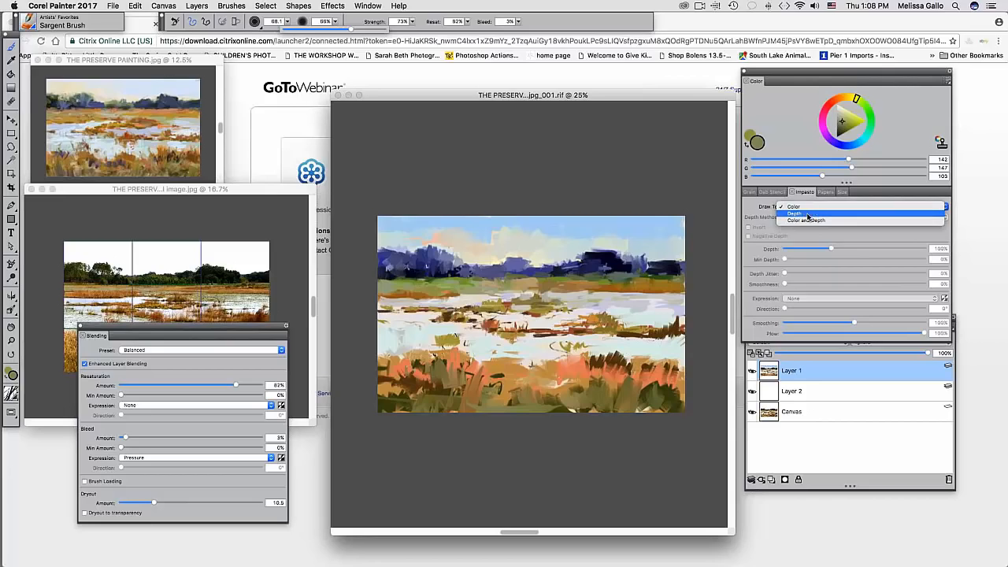
click(808, 220)
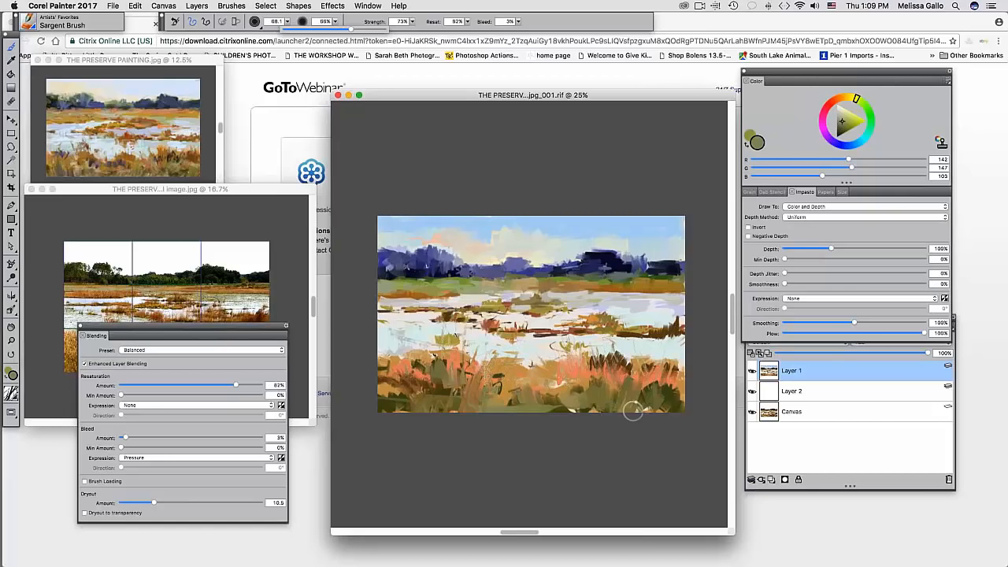
- Add pale cream (RGB 253, 255, 226) and pale grey (RGB 207, 209, 193) accents to the left grasses, raising dryout to 3177
drag(843, 120, 840, 106)
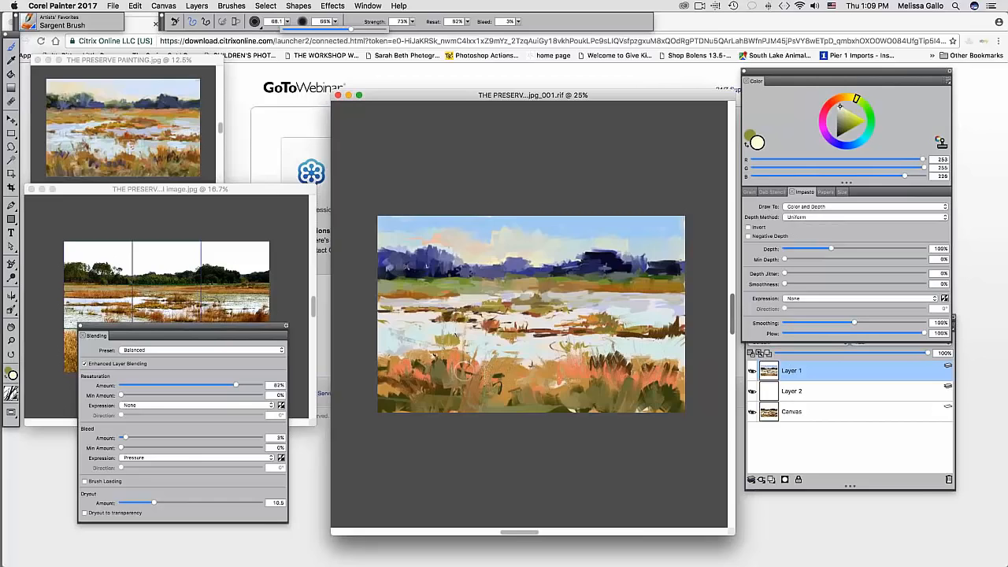
drag(467, 379, 470, 377)
click(842, 114)
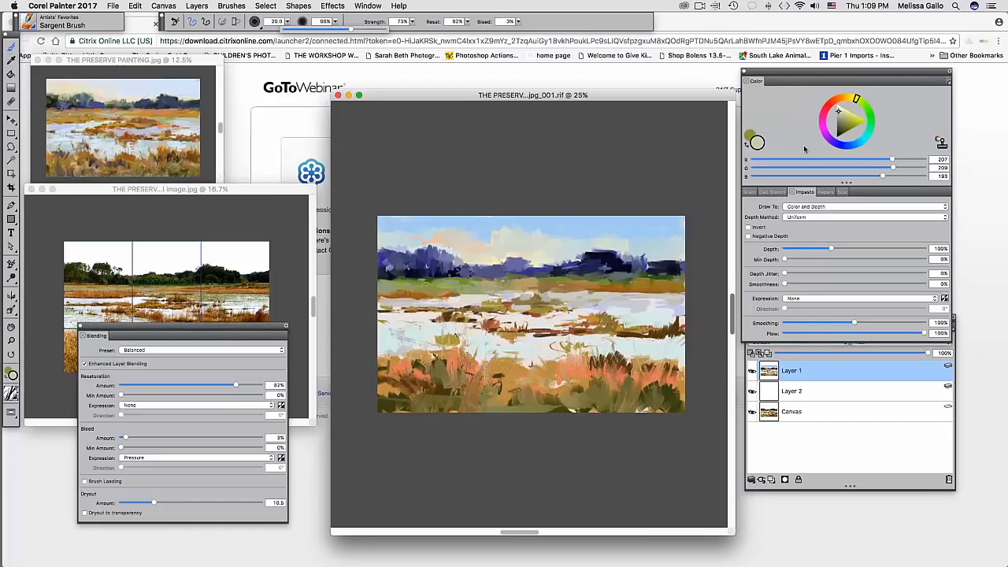
click(234, 502)
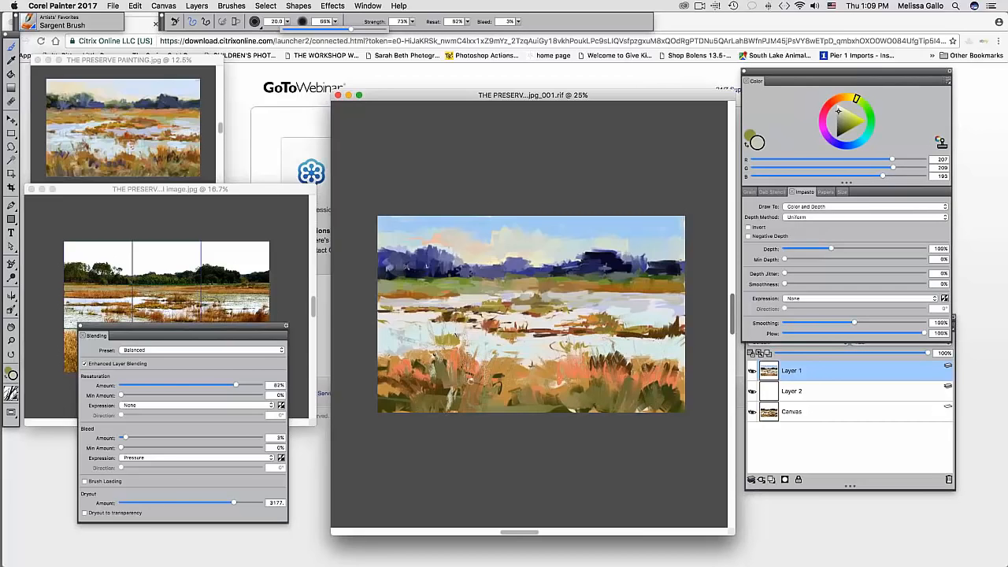
drag(253, 326, 253, 443)
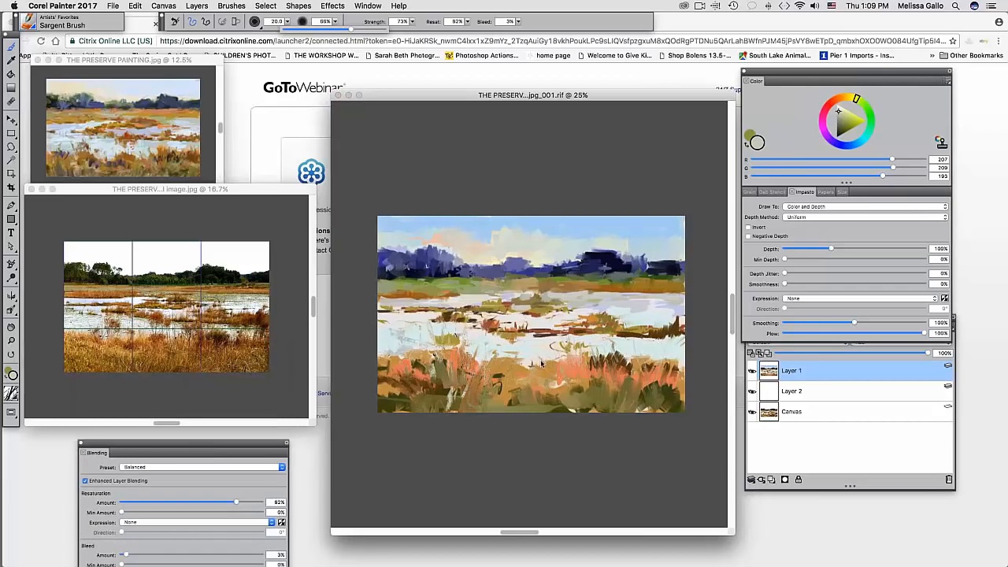
- Paint fine tan (RGB 188, 162, 94) grass strokes in the lower left foreground
drag(856, 101, 846, 96)
click(848, 119)
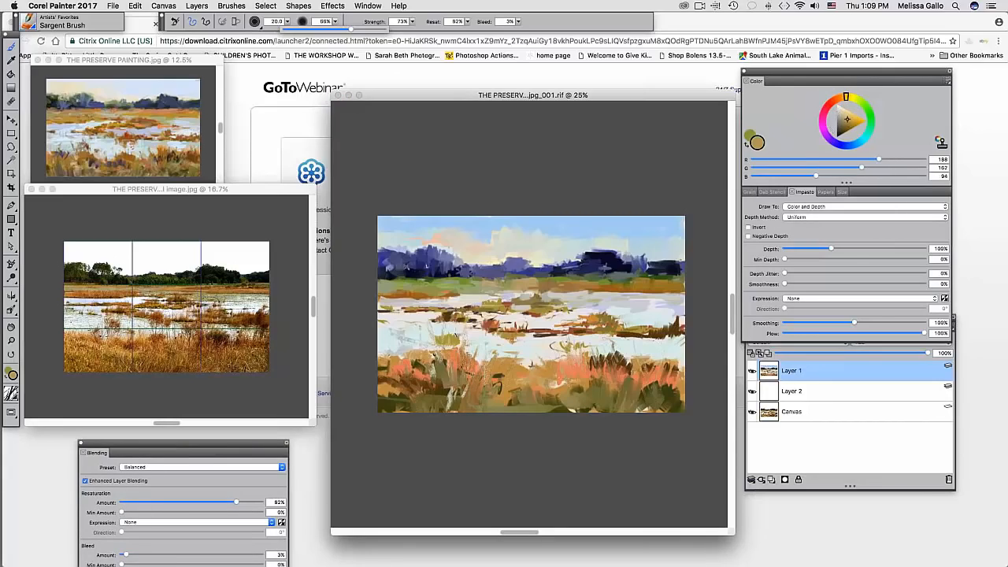
mouse_move(455, 410)
mouse_down()
mouse_move(452, 375)
mouse_move(432, 402)
mouse_up()
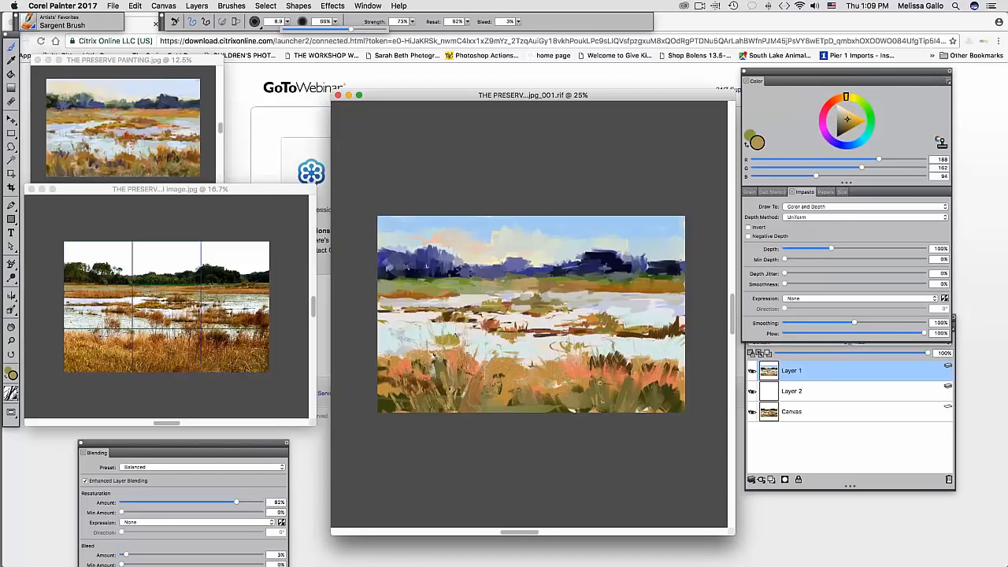
- Texture the middle and right foreground with ochre (RGB 191, 143, 17) strokes, using an enlarged brush
drag(851, 132, 857, 123)
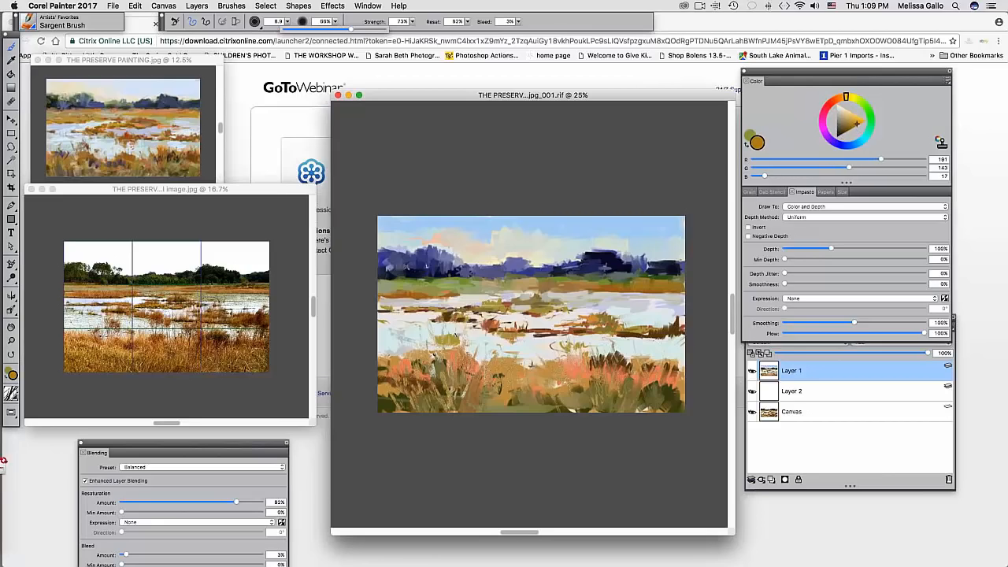
drag(579, 376, 590, 377)
mouse_move(566, 369)
mouse_down()
mouse_move(555, 390)
mouse_move(522, 374)
mouse_up()
mouse_move(599, 374)
mouse_down()
mouse_move(673, 365)
mouse_move(647, 418)
mouse_move(630, 391)
mouse_move(612, 411)
mouse_up()
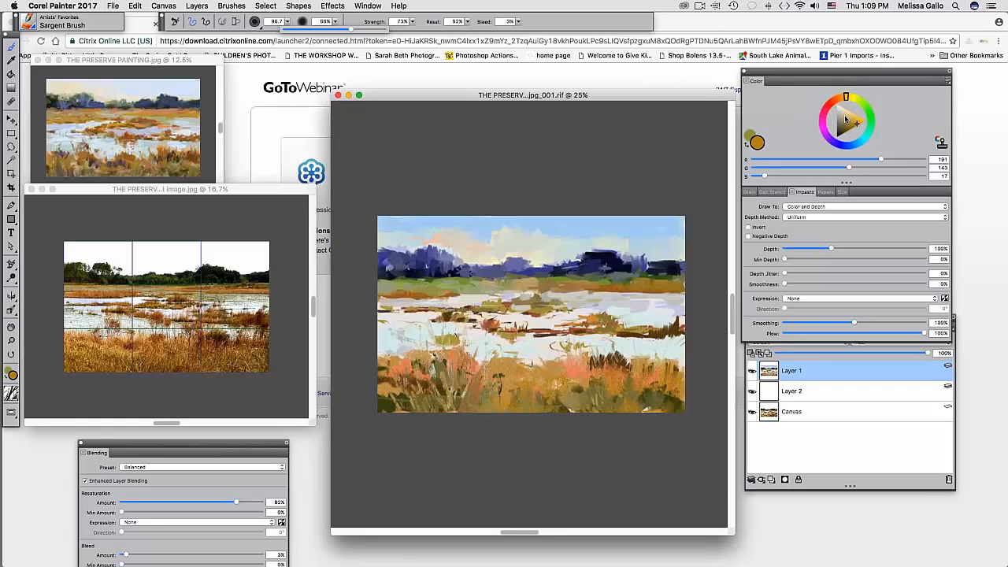
- Layer dark brown (RGB 103, 81, 25) and golden yellow (RGB 255, 199, 48) texture over the foreground grasses
click(847, 129)
drag(520, 376, 507, 405)
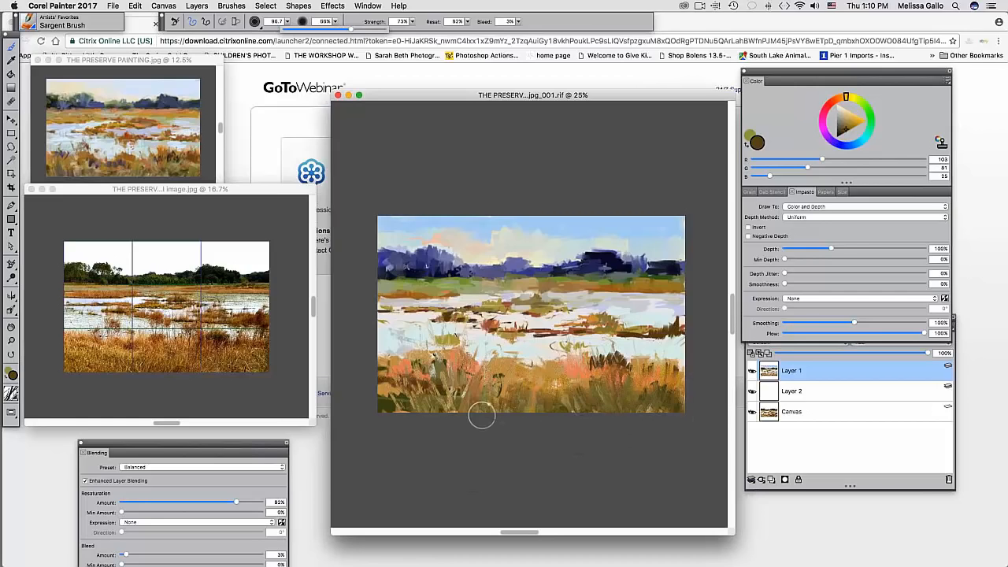
click(860, 117)
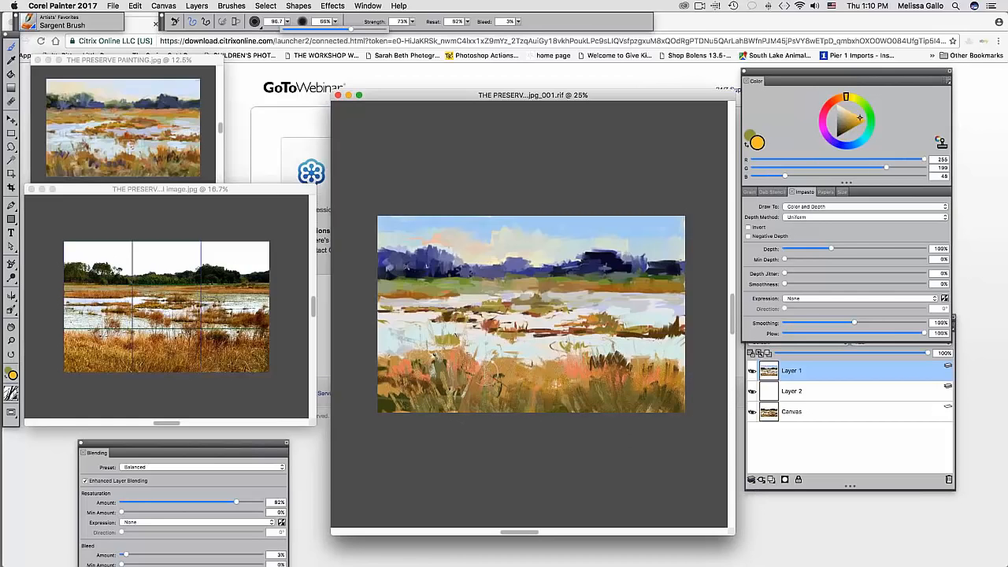
mouse_move(560, 403)
mouse_down()
mouse_move(587, 394)
mouse_move(564, 379)
mouse_move(571, 367)
mouse_move(539, 370)
mouse_move(606, 347)
mouse_move(616, 384)
mouse_move(685, 382)
mouse_up()
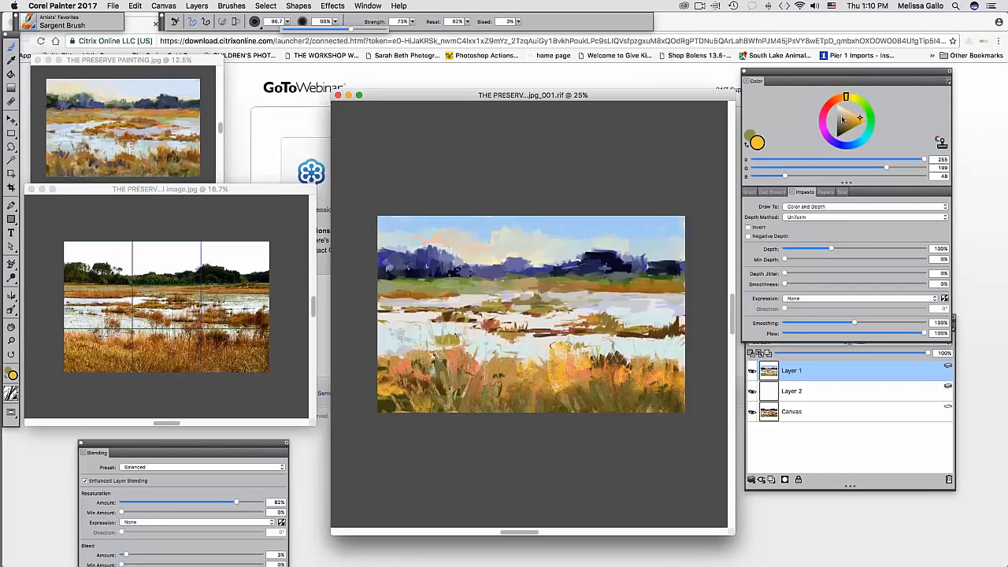
- Soften the left foreground grasses with muted tan (RGB 198, 179, 133) strokes
click(843, 117)
mouse_move(444, 369)
mouse_down()
mouse_move(387, 404)
mouse_move(375, 375)
mouse_move(408, 387)
mouse_move(382, 382)
mouse_up()
mouse_move(431, 418)
mouse_down()
mouse_move(445, 398)
mouse_move(469, 394)
mouse_move(406, 403)
mouse_move(463, 398)
mouse_move(458, 373)
mouse_move(417, 374)
mouse_move(492, 386)
mouse_up()
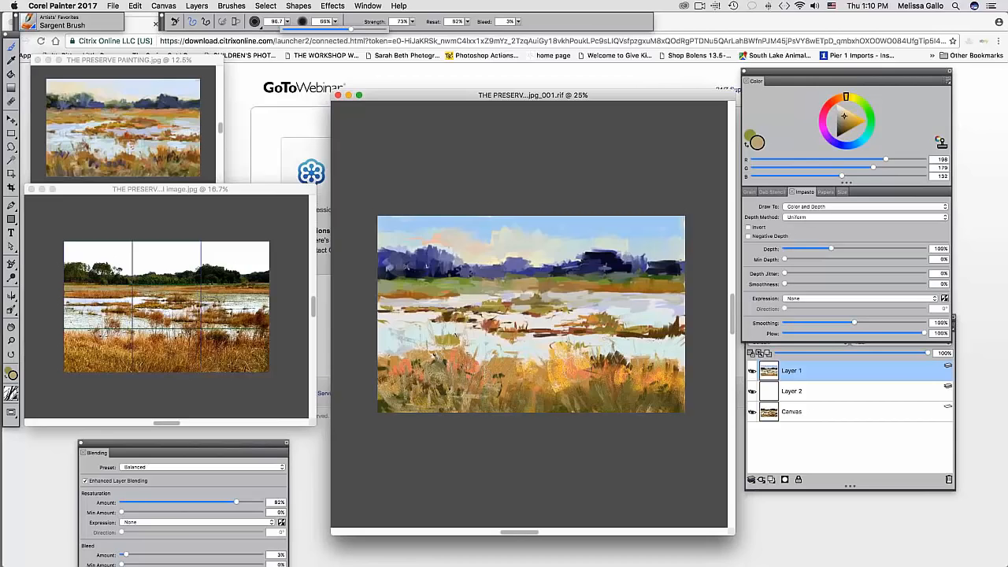
- Add dark red (RGB 128, 45, 33) accents along the tops of the left and right foreground grasses
drag(838, 100, 833, 101)
click(849, 126)
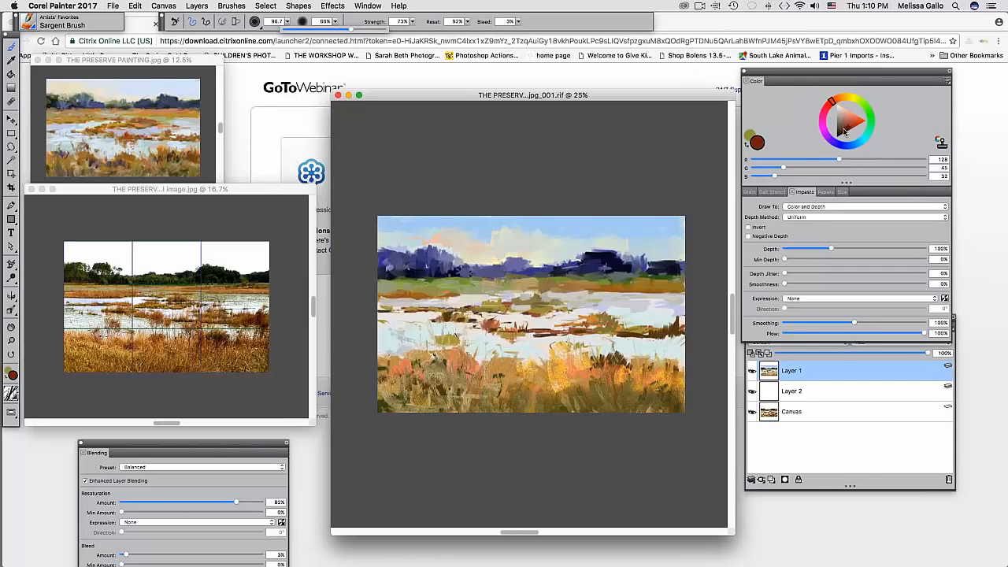
mouse_move(451, 361)
mouse_down()
mouse_move(477, 370)
mouse_move(410, 363)
mouse_move(418, 359)
mouse_up()
mouse_move(605, 359)
mouse_down()
mouse_move(579, 376)
mouse_move(640, 364)
mouse_move(620, 361)
mouse_move(653, 370)
mouse_up()
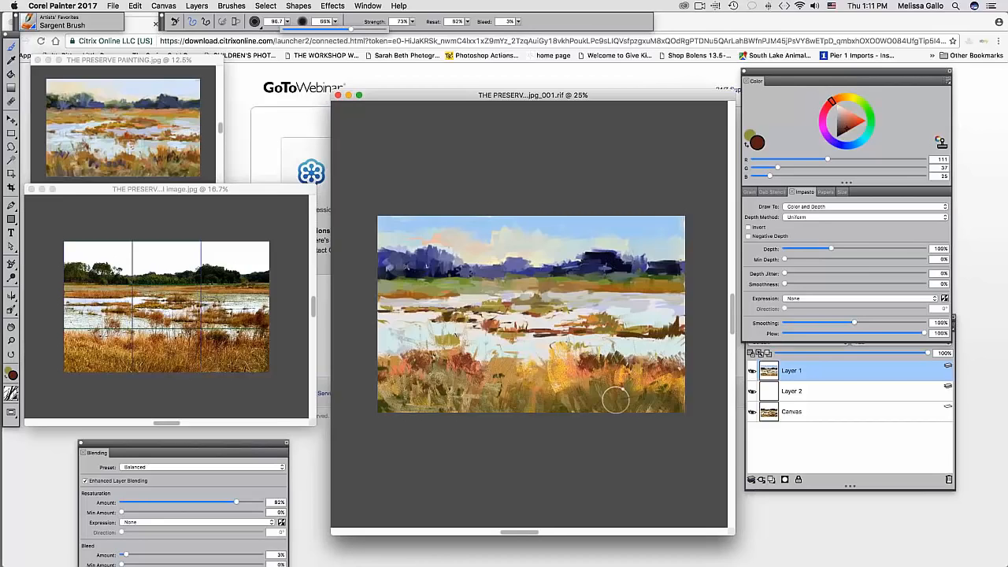
- Draw thin blackish-brown (RGB 45, 22, 19) reeds rising from the middle and left grasses into the water
click(841, 136)
click(840, 135)
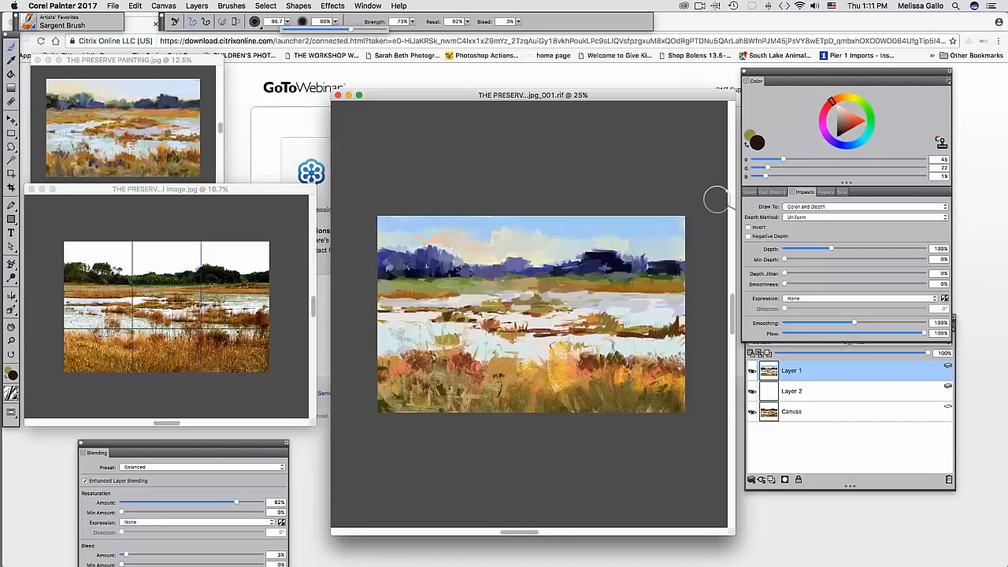
drag(529, 384, 547, 342)
mouse_move(559, 386)
mouse_down()
mouse_move(554, 347)
mouse_move(575, 337)
mouse_up()
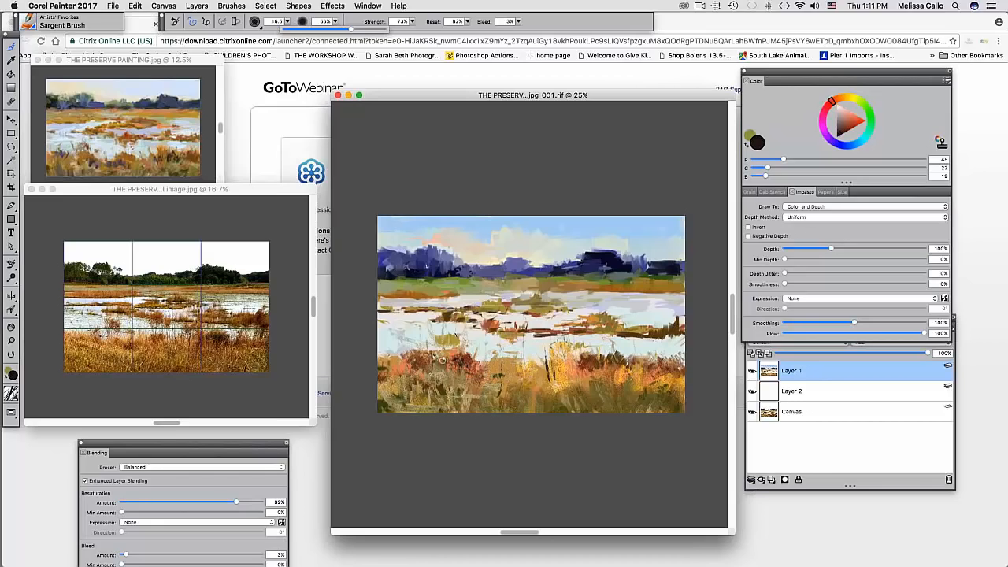
mouse_move(444, 359)
mouse_down()
mouse_move(444, 338)
mouse_move(457, 338)
mouse_up()
- Mix a pale golden peach (RGB 255, 212, 153) and brush thin highlight strokes into the lower right foreground grasses
click(844, 101)
click(851, 122)
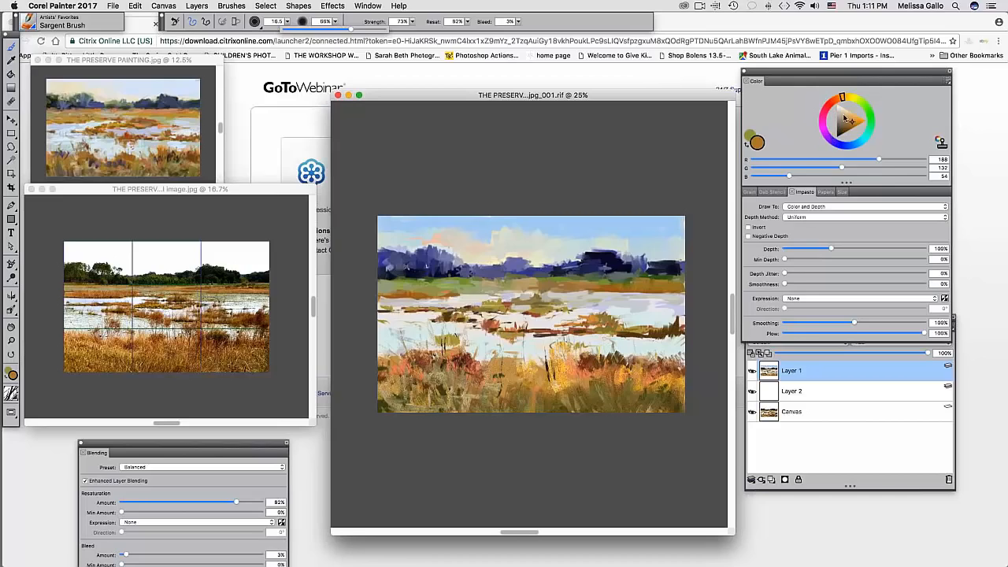
drag(846, 118, 841, 106)
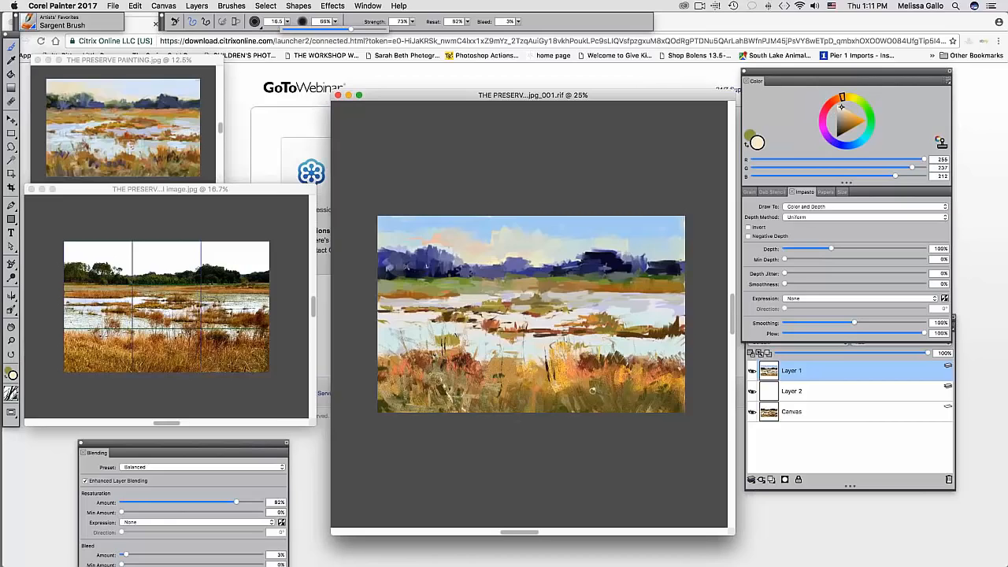
click(847, 111)
drag(642, 389, 639, 424)
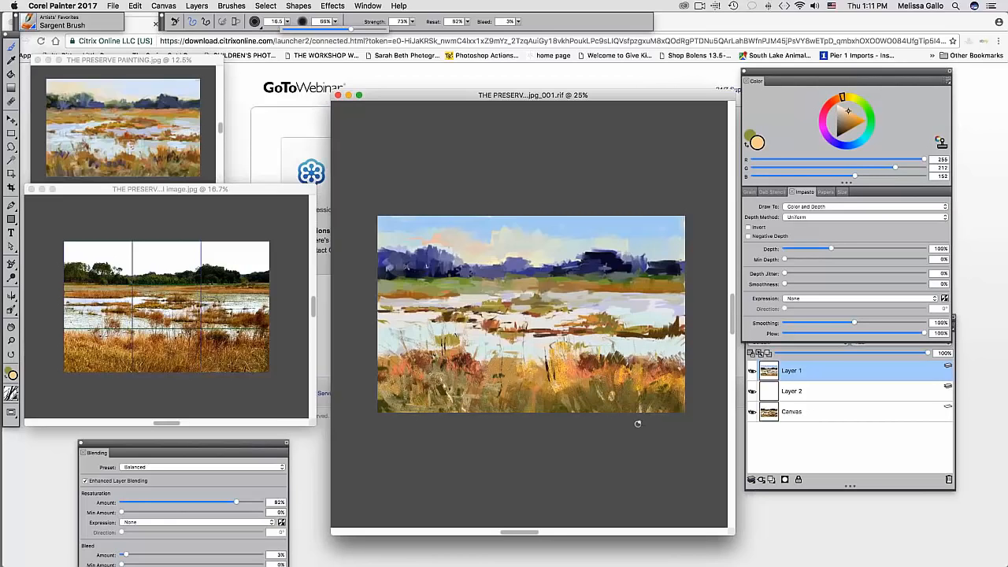
drag(614, 386, 614, 441)
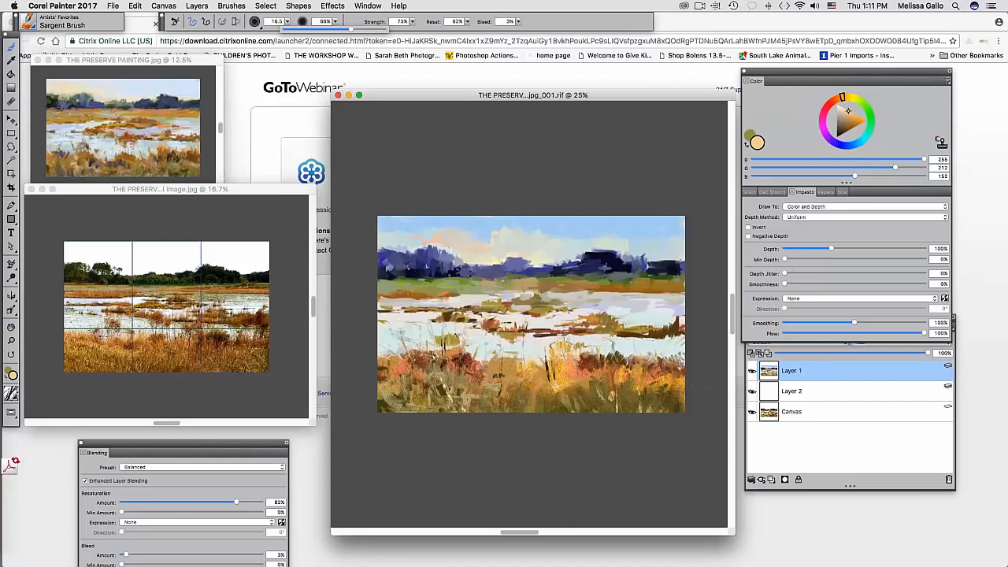
- Sample orange (RGB 233, 135, 97) from the left grasses and set the brush's dryout amount to 13.1, undoing the trial stroke
drag(144, 445, 144, 329)
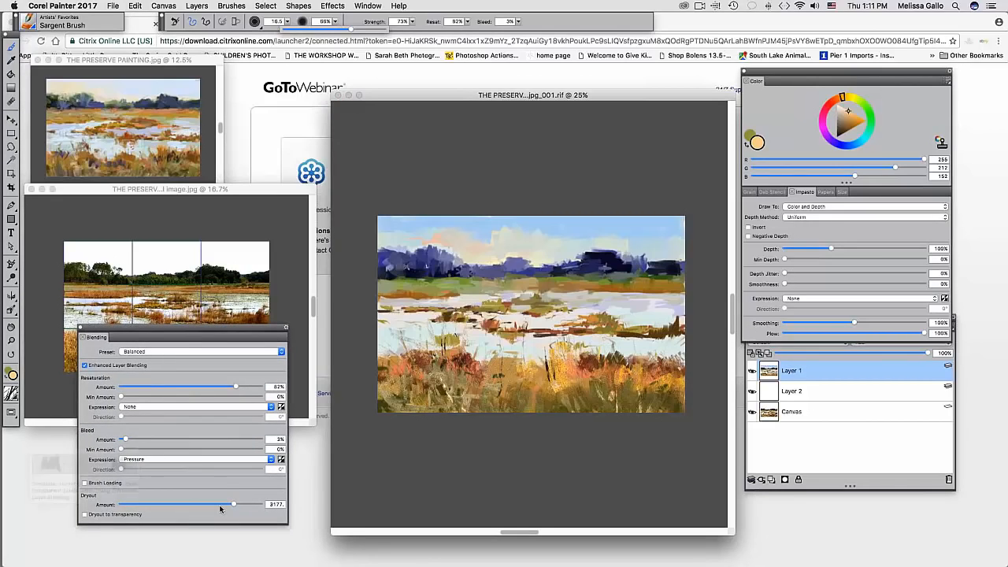
drag(233, 504, 259, 507)
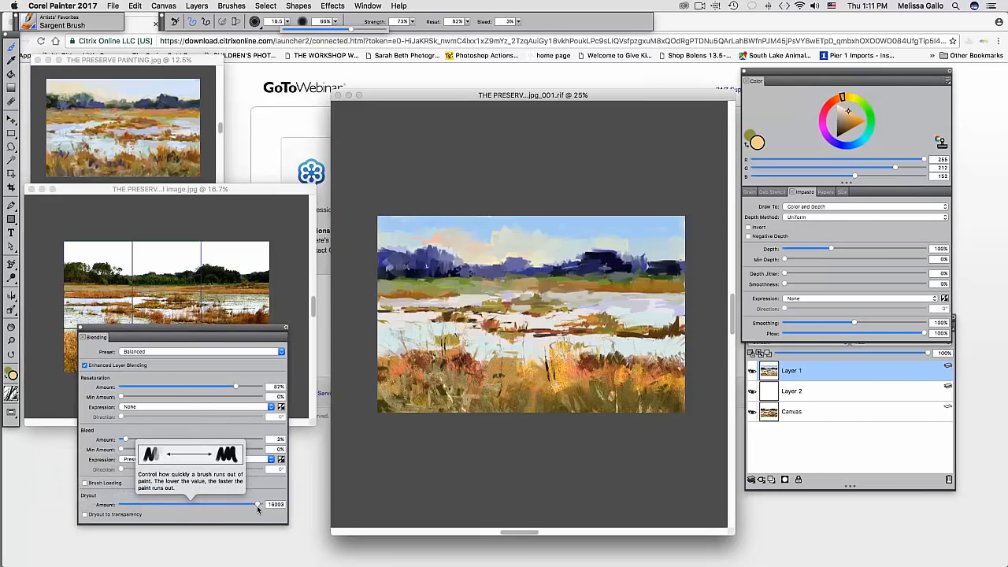
mouse_move(429, 378)
mouse_down()
mouse_move(418, 376)
mouse_move(423, 386)
mouse_move(401, 396)
mouse_up()
alt+click(426, 373)
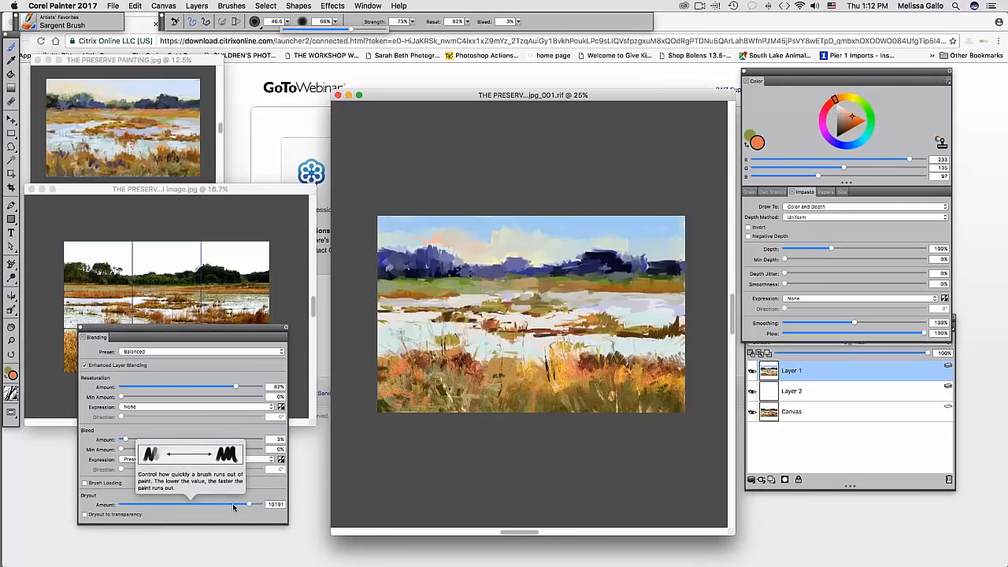
drag(258, 504, 157, 504)
key(super+z)
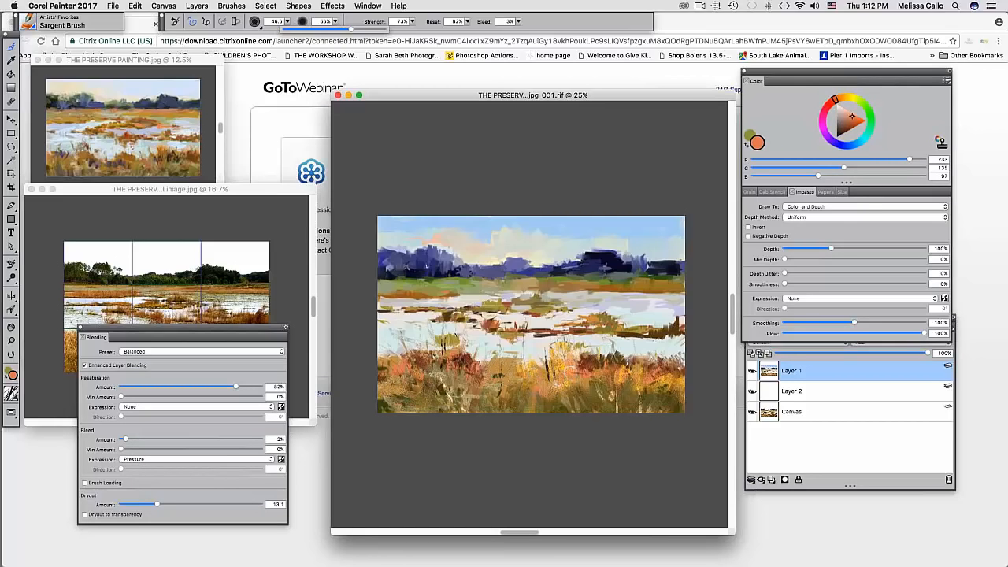
- Paint broken orange (RGB 233, 135, 97) strokes across the right foreground grasses
drag(618, 374, 627, 355)
drag(651, 388, 675, 384)
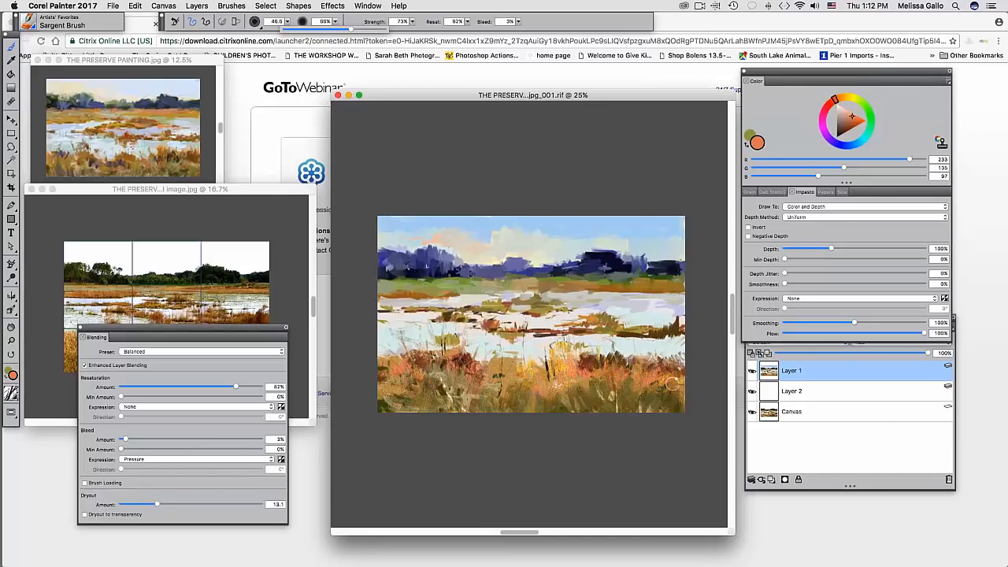
drag(599, 397, 634, 404)
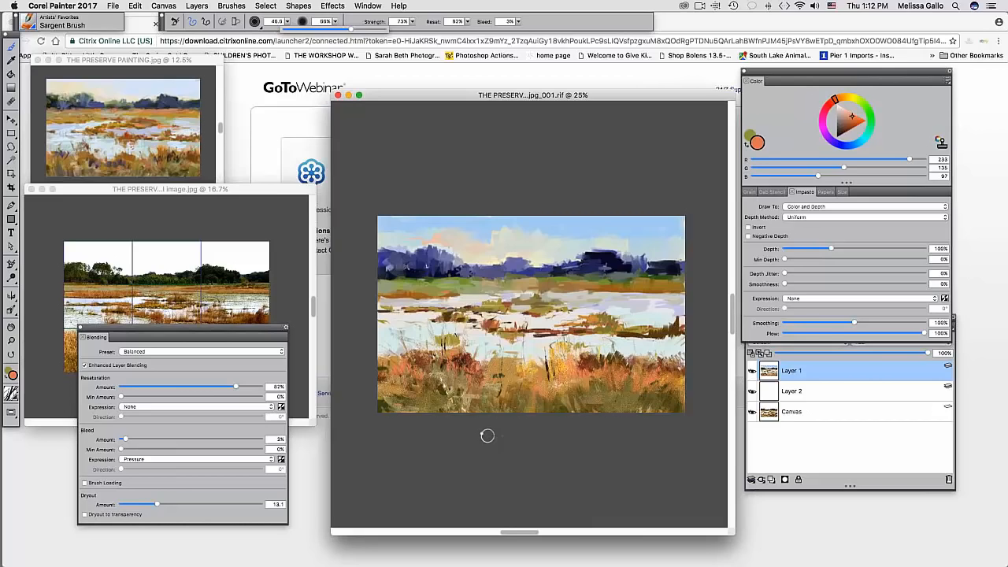
- Set the brush's resaturation to 0% and its dryout amount to 1.8
click(466, 22)
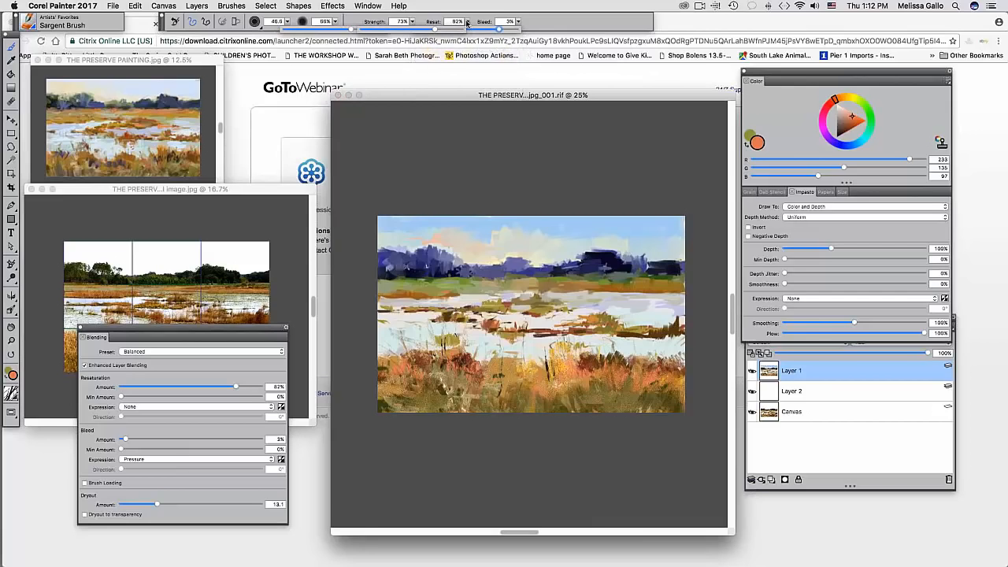
drag(470, 22, 468, 23)
drag(496, 30, 365, 72)
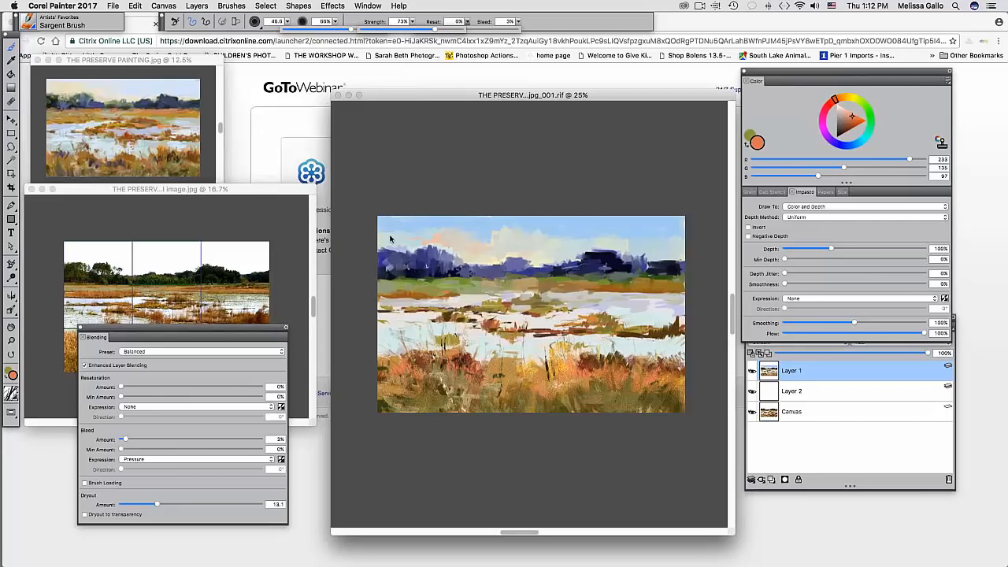
drag(158, 504, 129, 504)
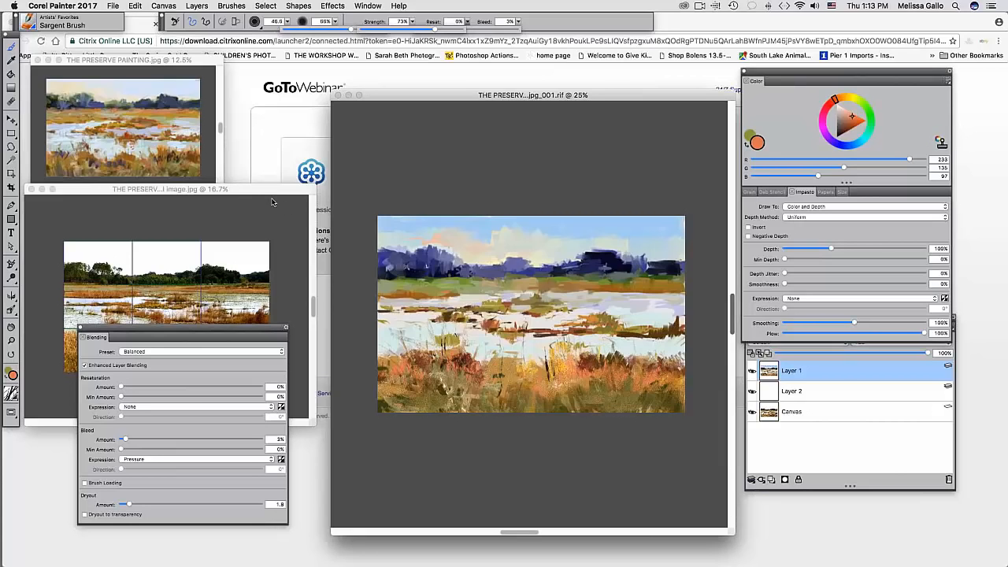
- Save the painting as a new iterative version and close it
drag(277, 192, 347, 166)
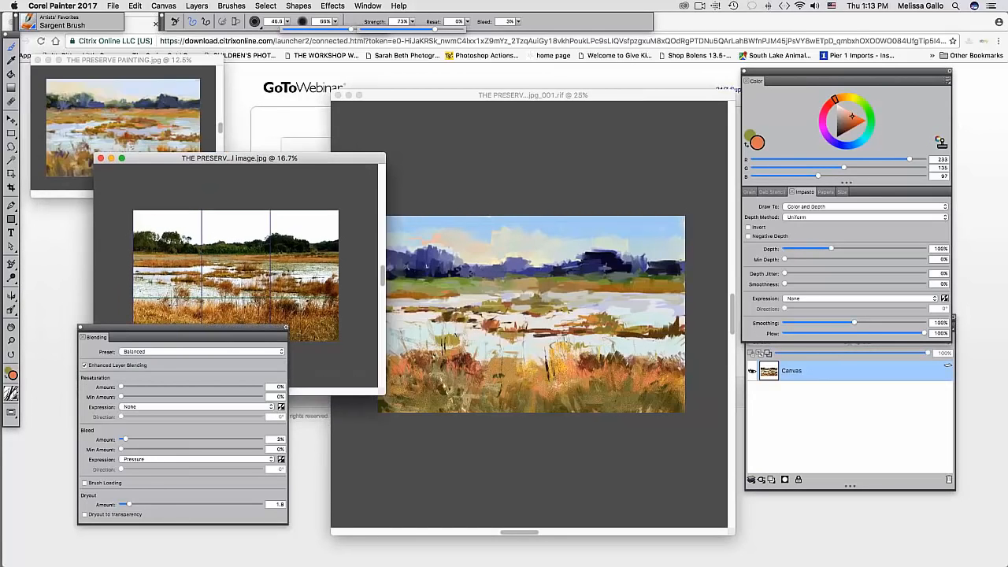
click(427, 266)
click(113, 7)
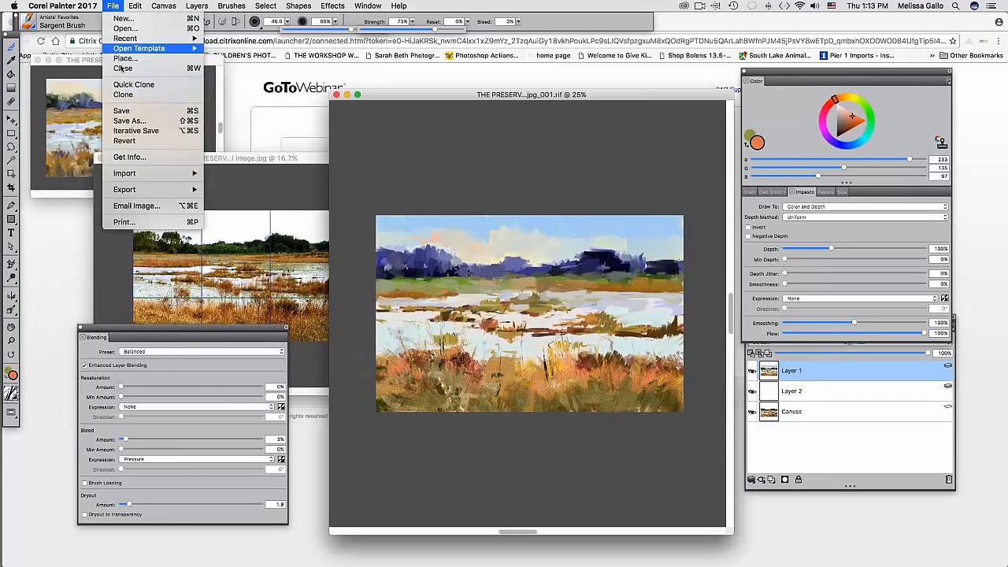
click(147, 132)
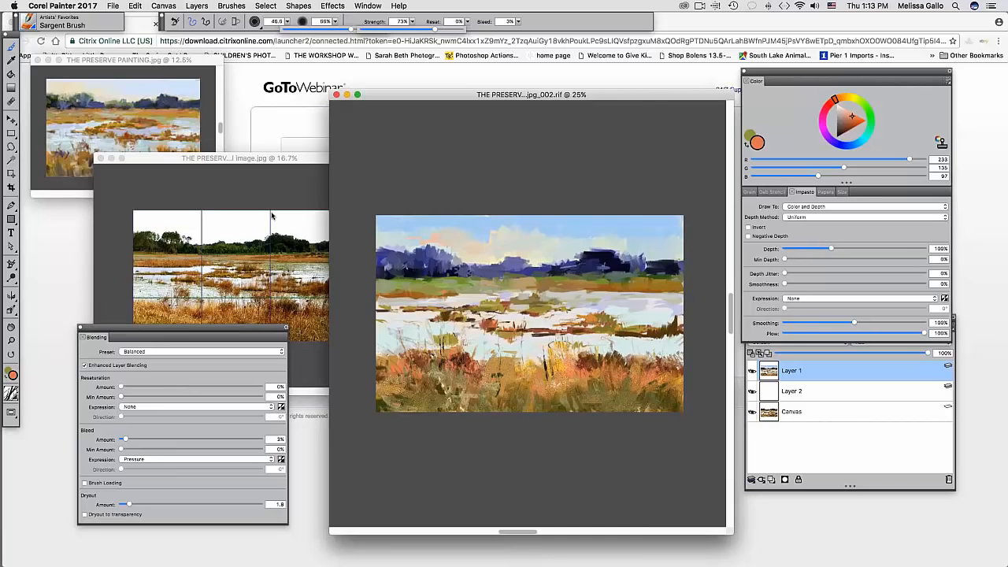
drag(308, 162, 593, 186)
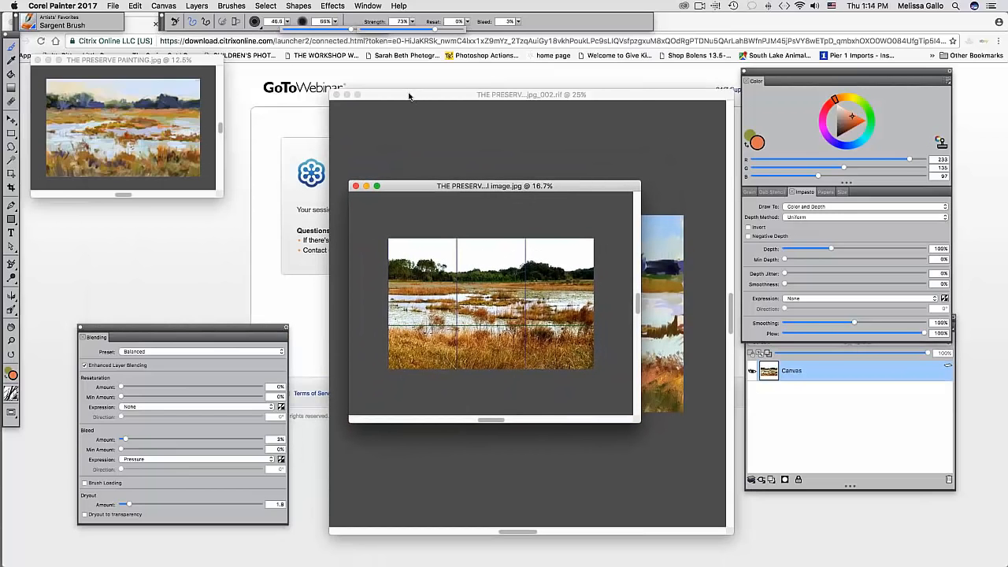
drag(409, 96, 356, 101)
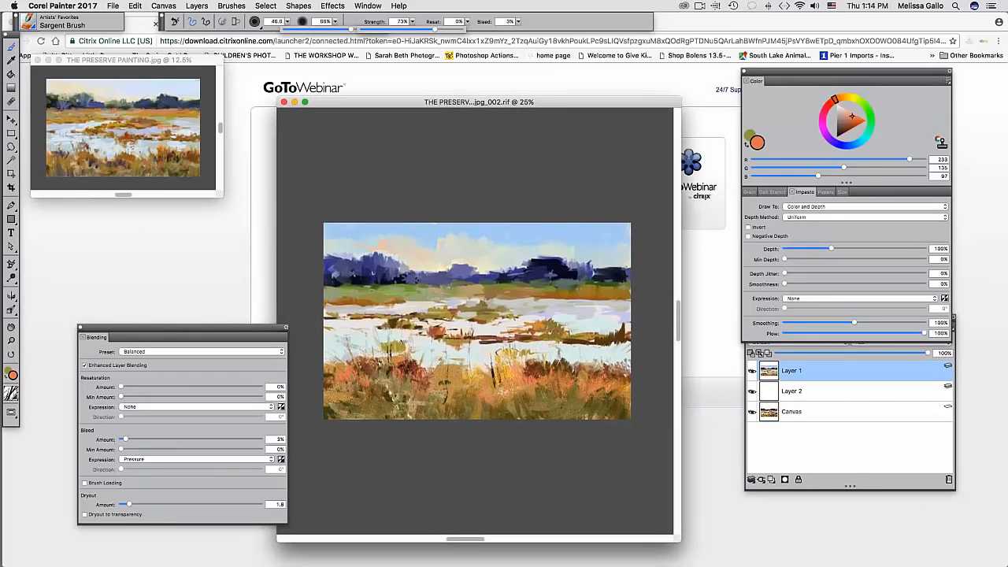
click(282, 100)
- Enlarge the reference photo's window, zoom the photo to 25% and hide its layout grid
drag(418, 187, 366, 144)
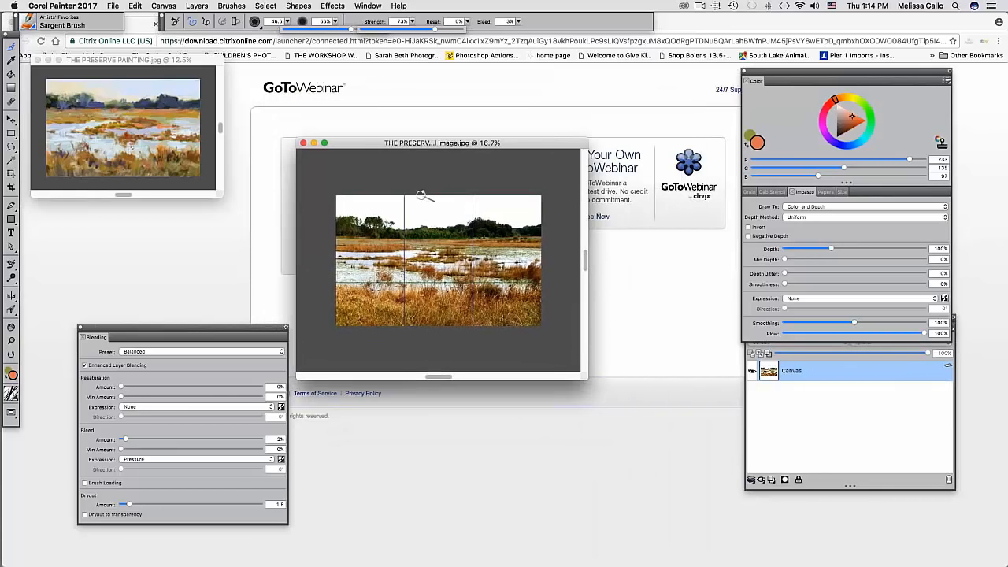
drag(602, 399, 679, 501)
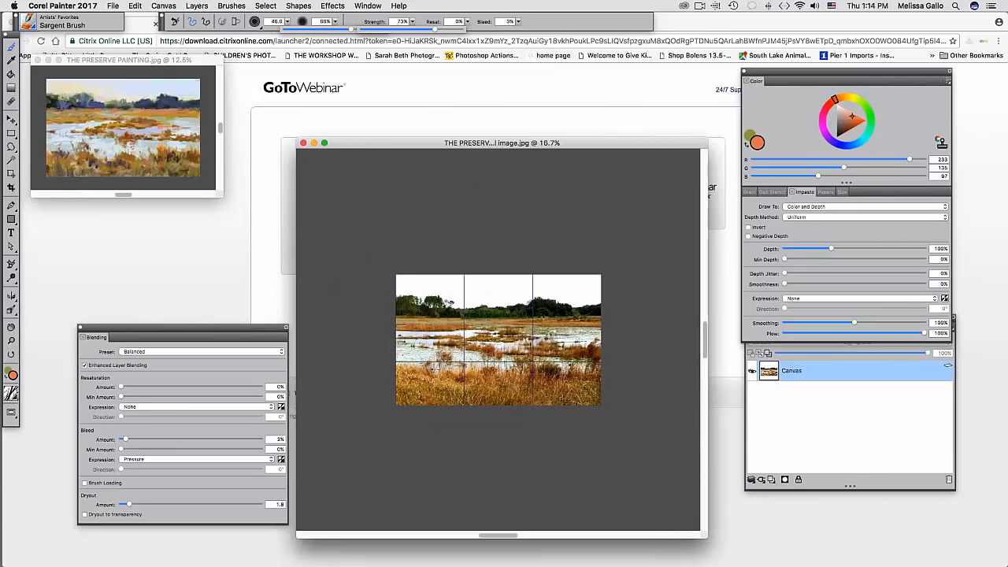
key(super+equal)
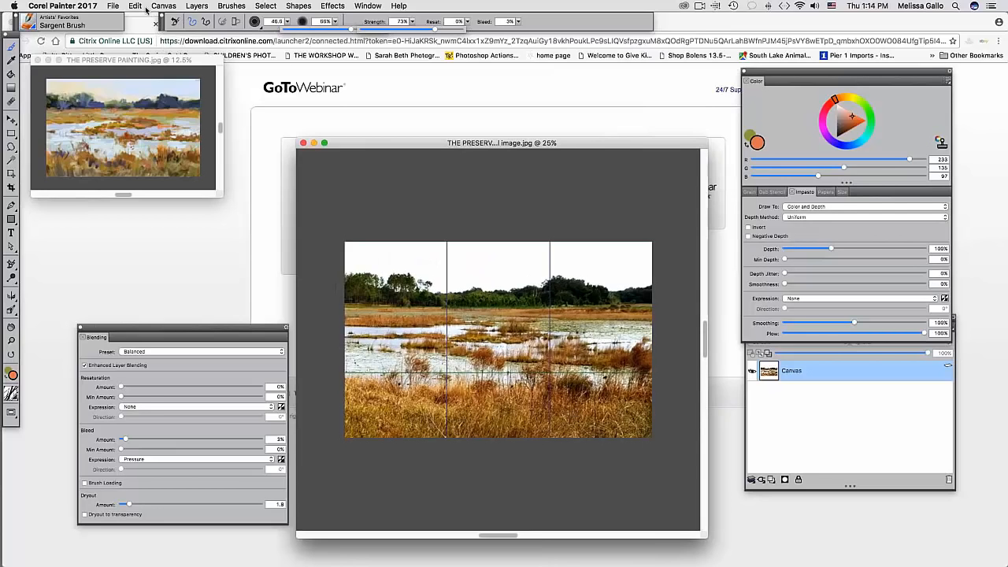
click(160, 6)
mouse_move(227, 135)
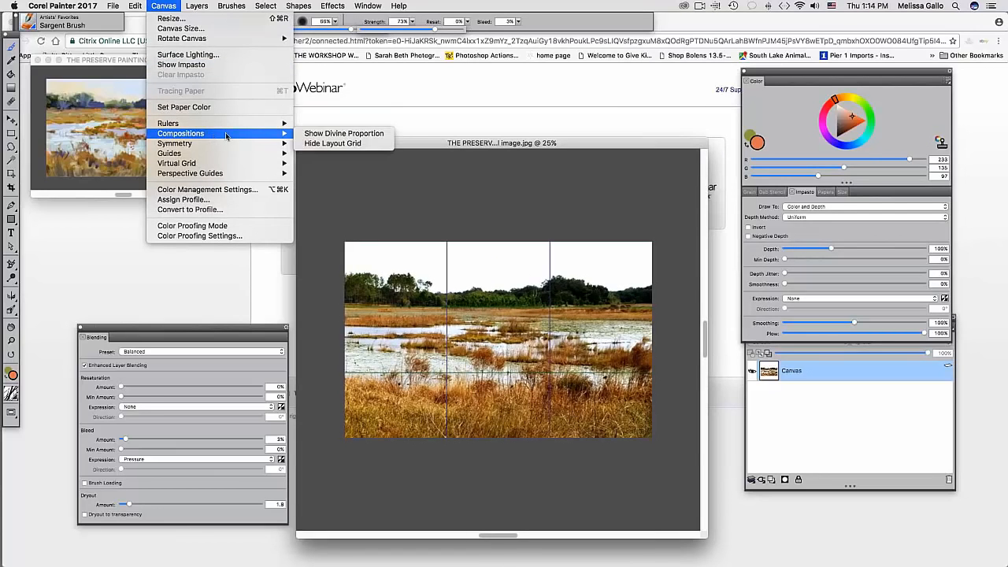
click(320, 143)
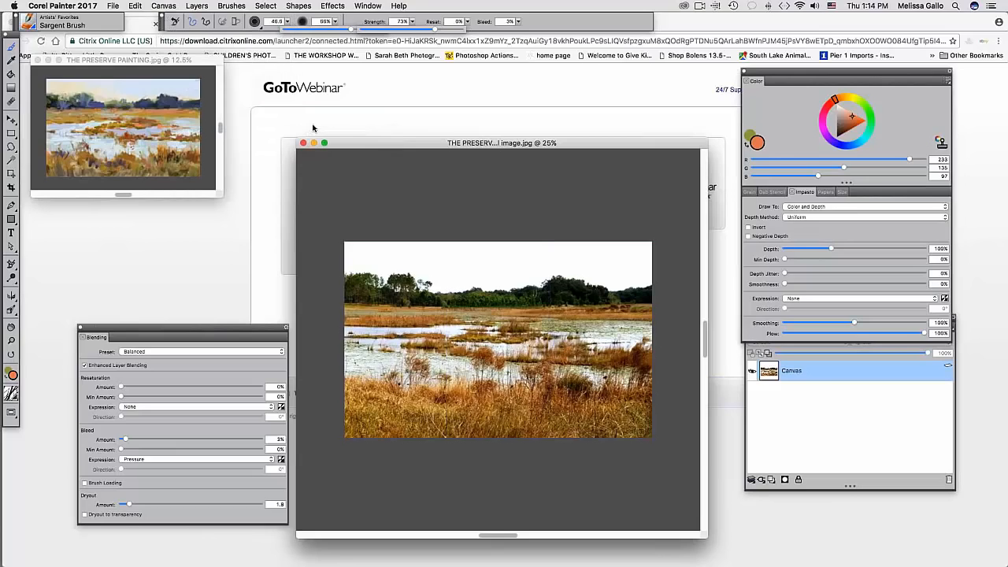
- Create a Quick Clone of the reference photo
click(113, 7)
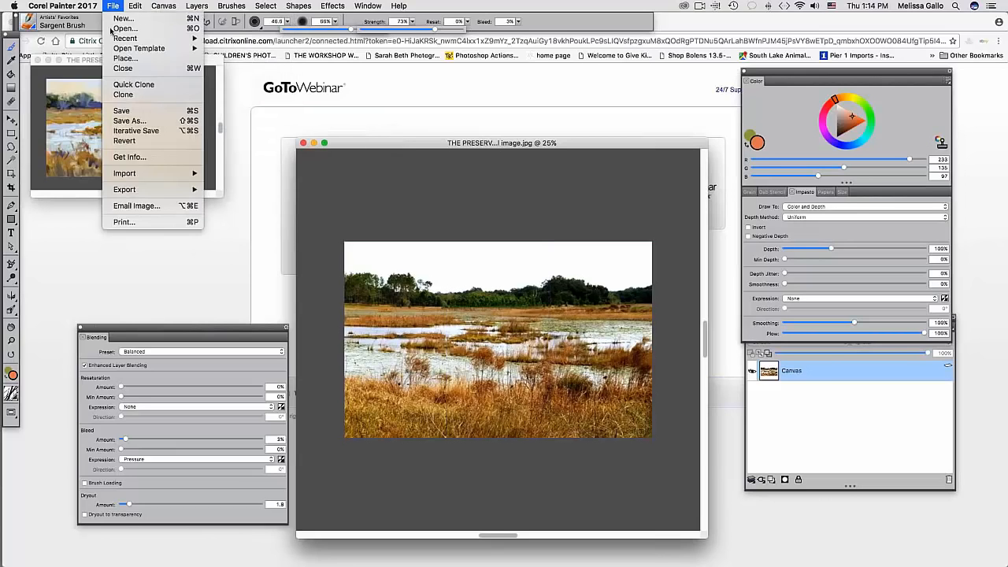
click(126, 84)
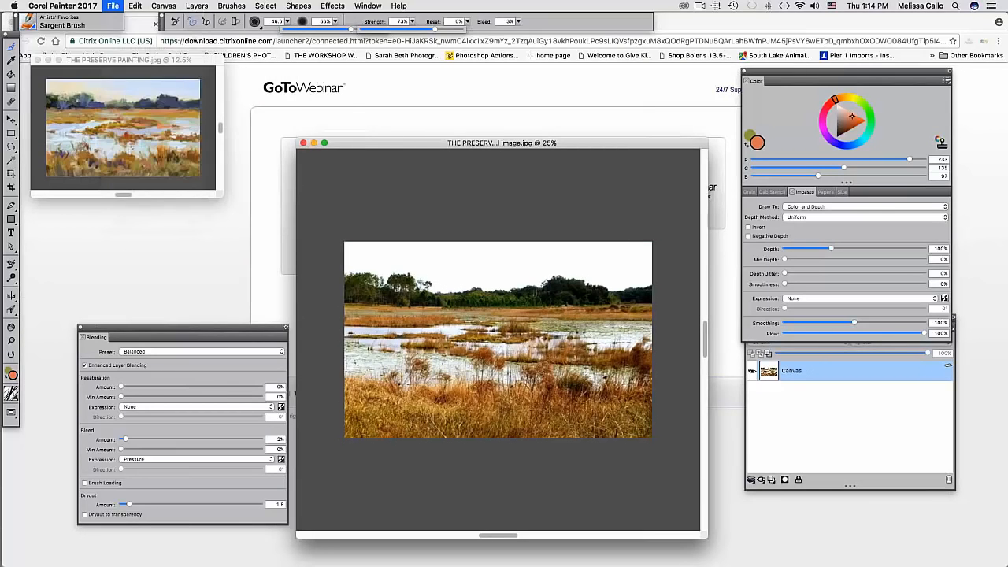
click(551, 205)
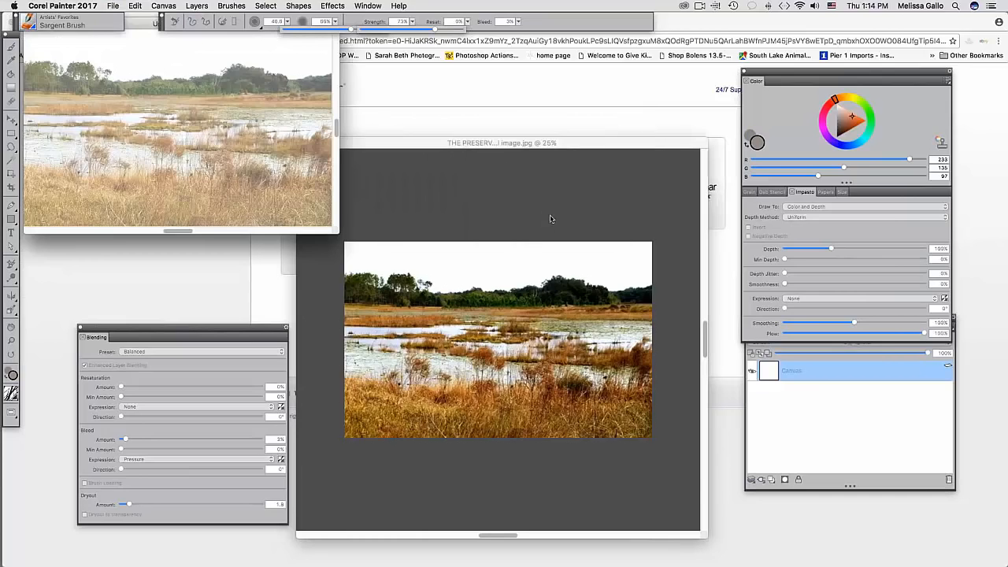
- Move the original photo aside and enlarge the clone's window so the whole image has space around it
click(538, 143)
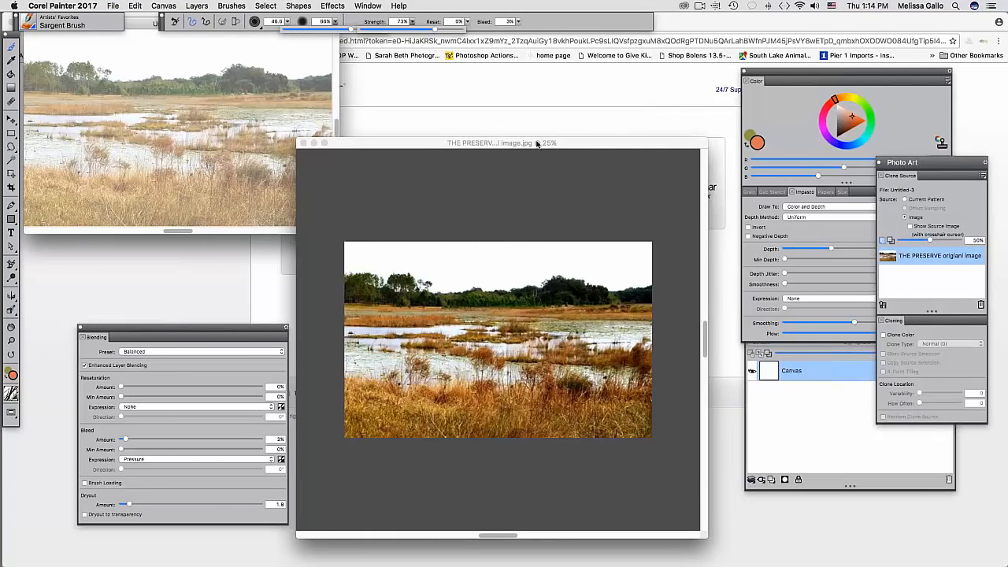
mouse_move(536, 143)
mouse_down()
mouse_move(492, 143)
mouse_move(292, 207)
mouse_move(252, 207)
mouse_up()
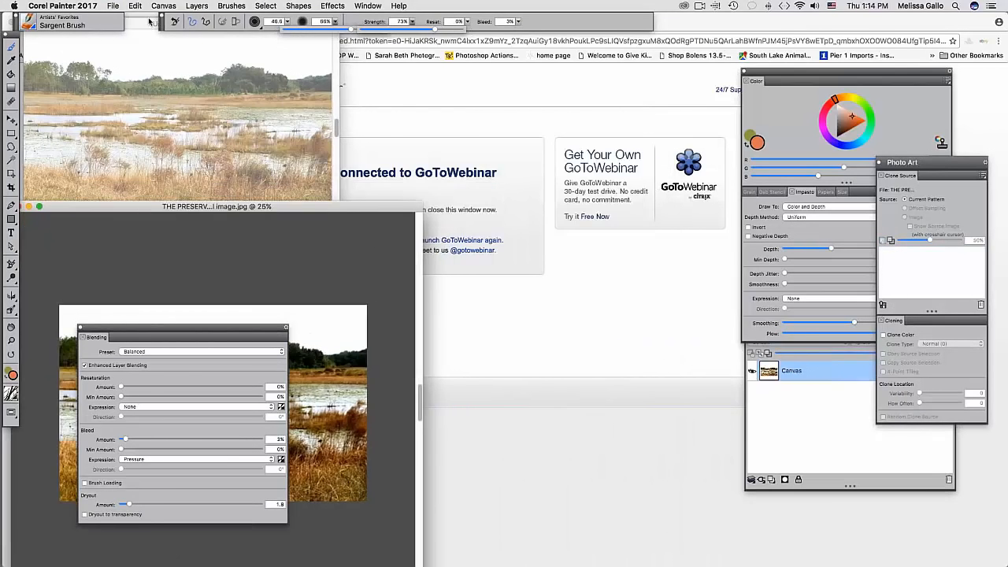
mouse_move(149, 21)
mouse_down()
mouse_move(502, 137)
mouse_move(429, 136)
mouse_up()
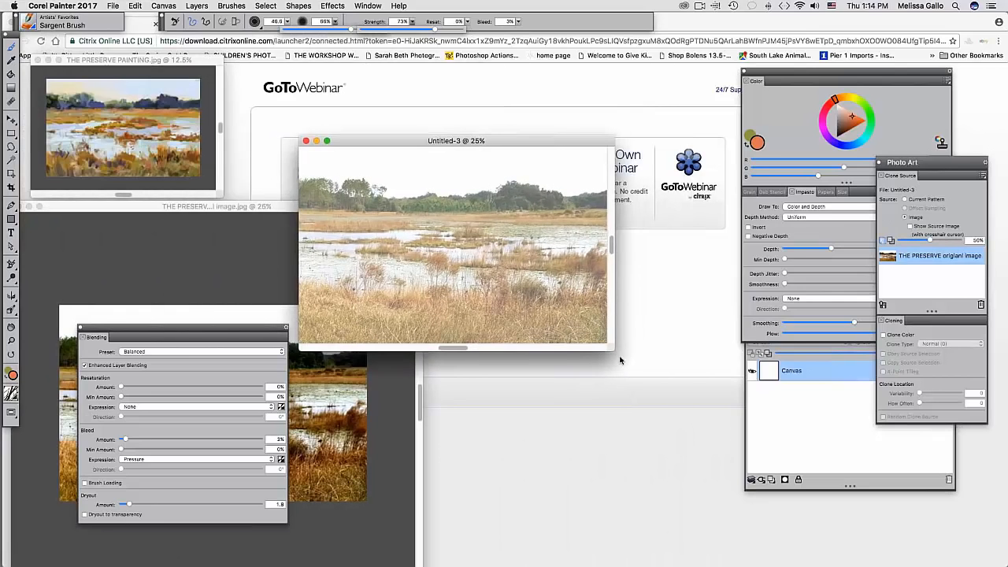
drag(613, 354, 737, 556)
drag(565, 143, 514, 72)
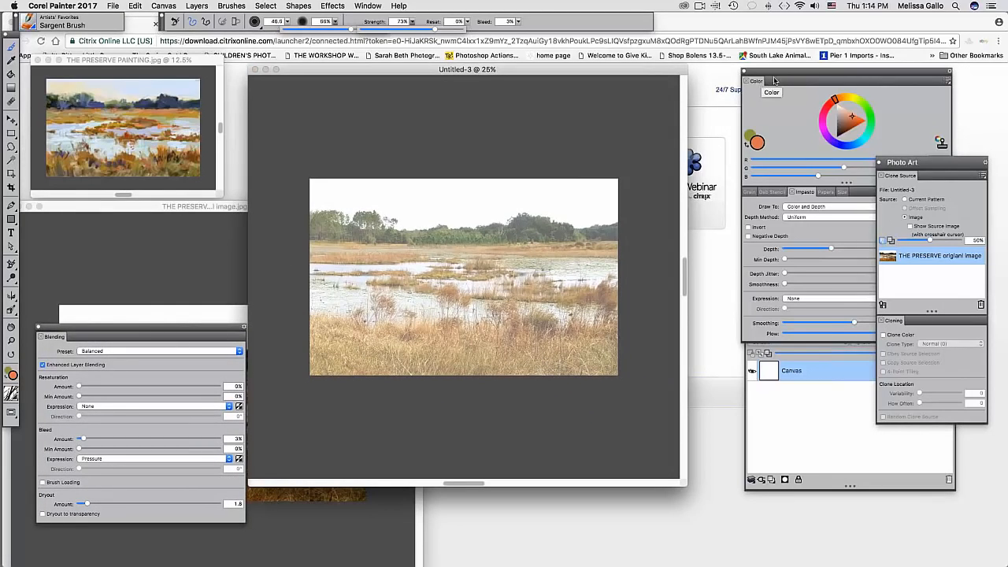
- Turn on Clone Color and brush a cloned stroke into the clone's foreground grasses with a brush size of 133.7
drag(778, 73, 700, 64)
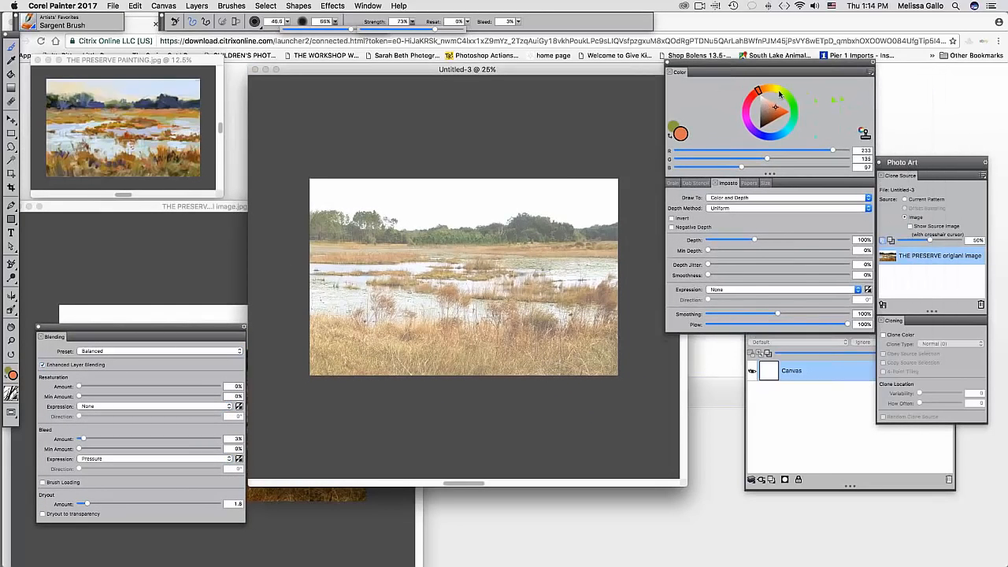
click(864, 134)
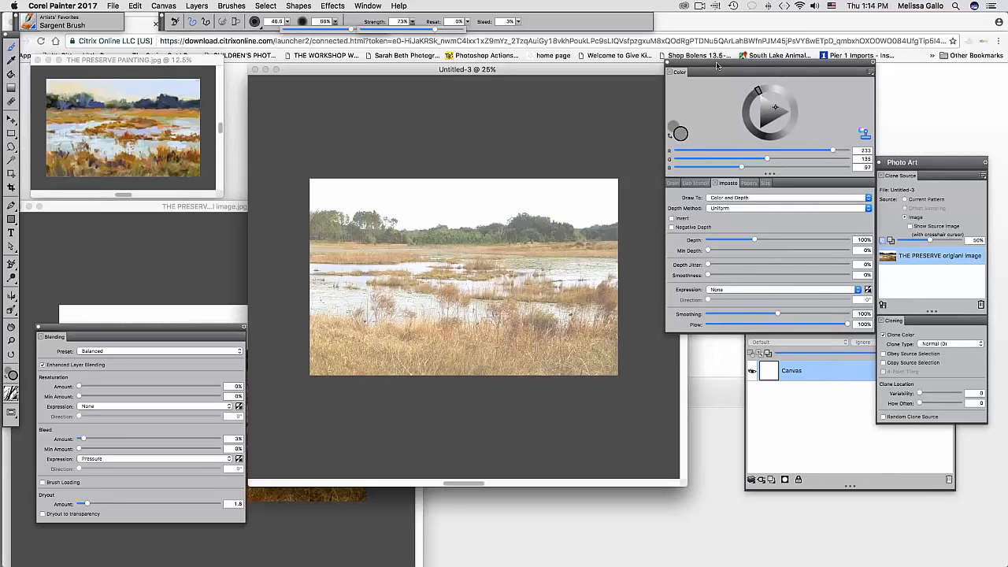
drag(717, 64, 745, 72)
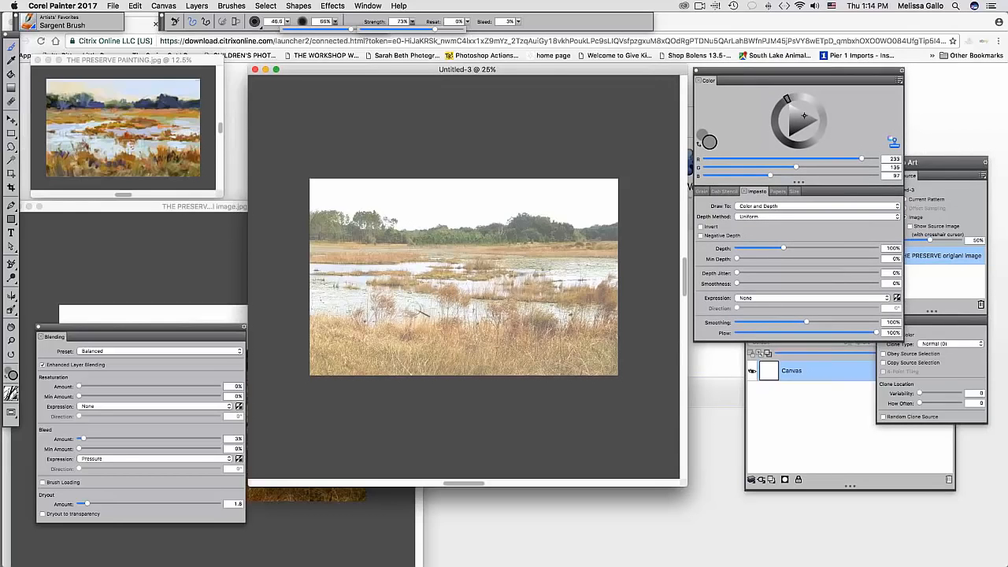
drag(415, 305, 440, 319)
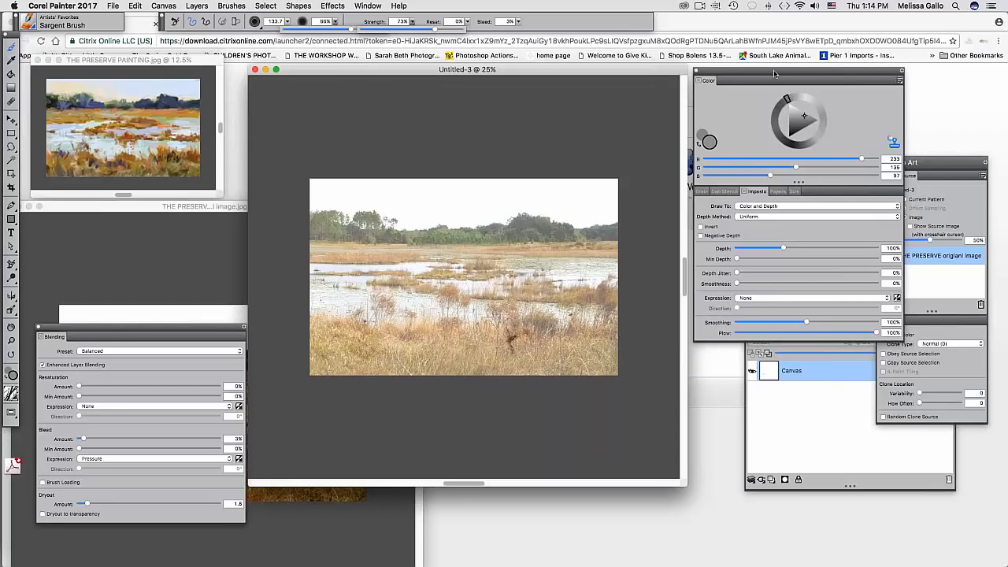
drag(772, 70, 734, 253)
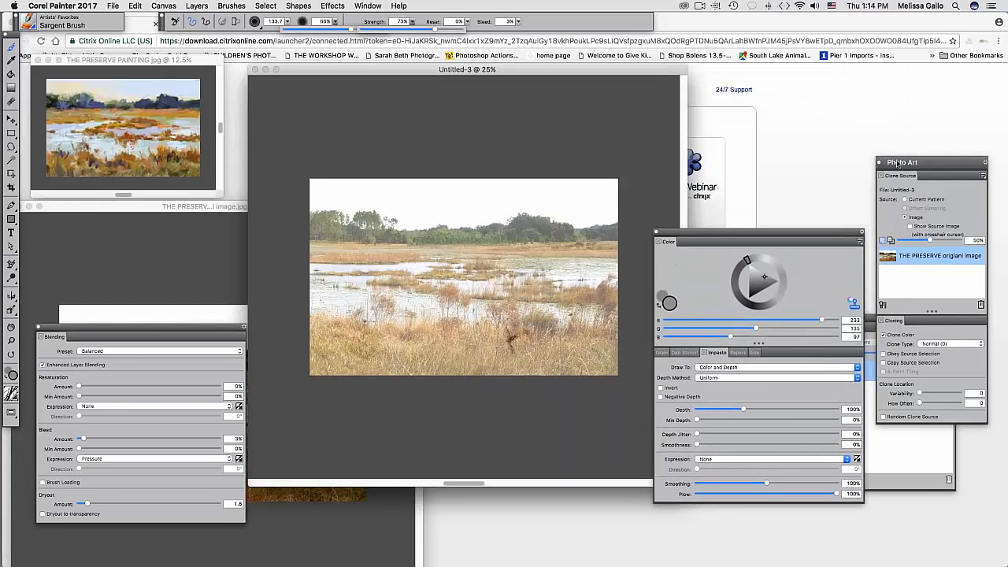
- Set the tracing paper opacity to 100% and brush more cloned strokes into the clone's foreground grasses
drag(898, 162, 719, 64)
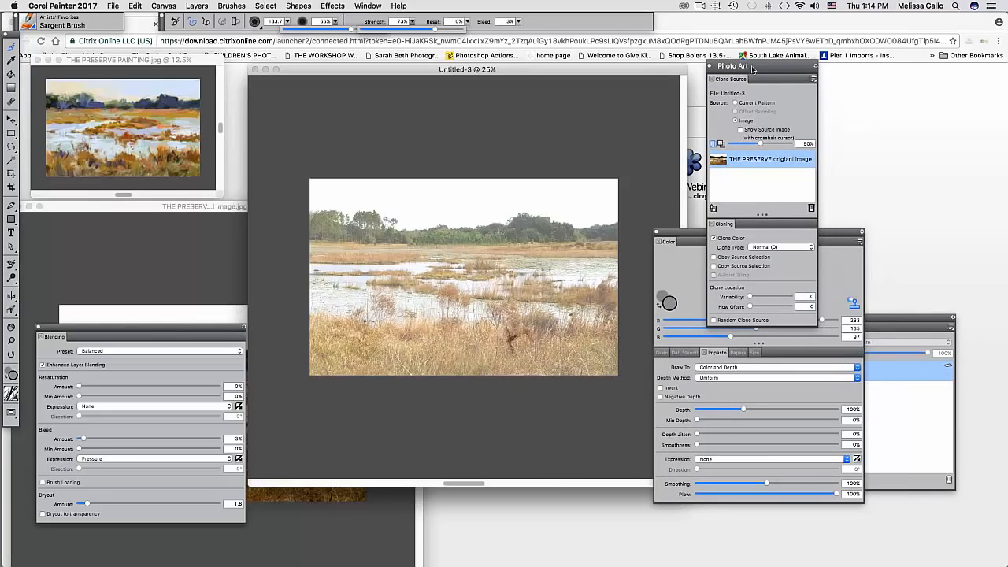
mouse_move(761, 145)
mouse_down()
mouse_move(790, 145)
mouse_move(749, 147)
mouse_move(720, 163)
mouse_move(734, 148)
mouse_move(790, 144)
mouse_up()
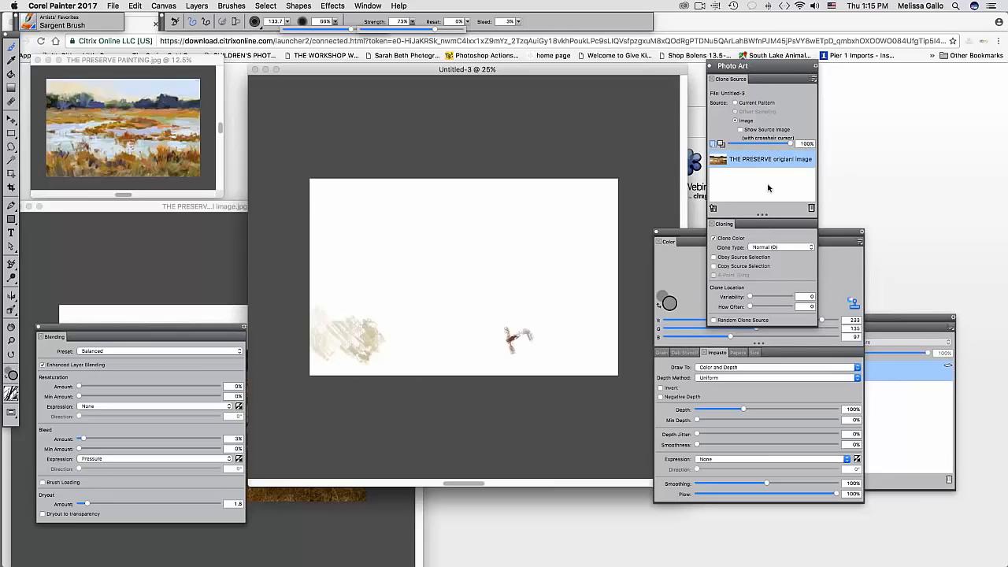
mouse_move(380, 359)
mouse_down()
mouse_move(310, 355)
mouse_move(401, 367)
mouse_up()
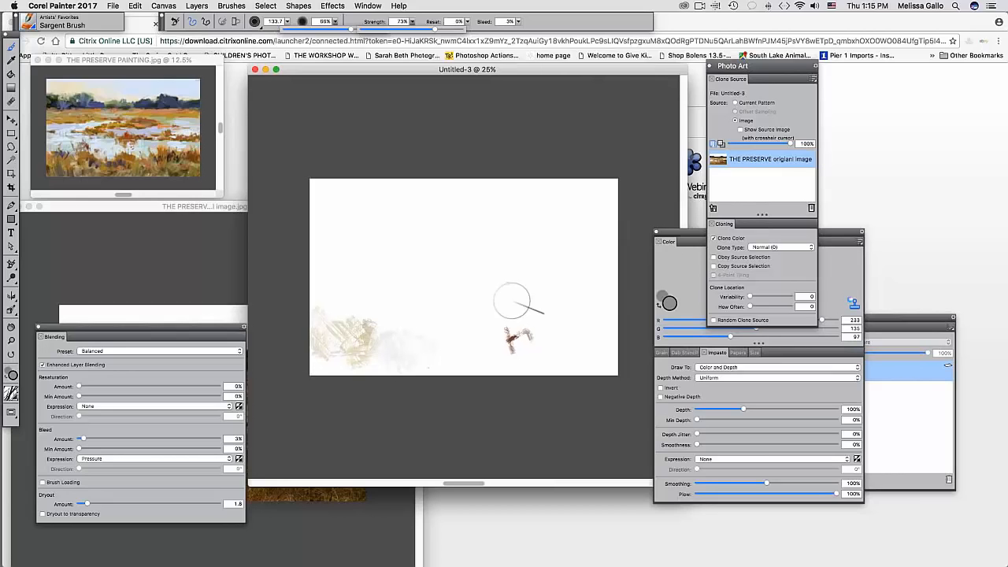
- Set the brush's impasto to draw to Color only and turn off its dab stencil
click(712, 367)
click(716, 354)
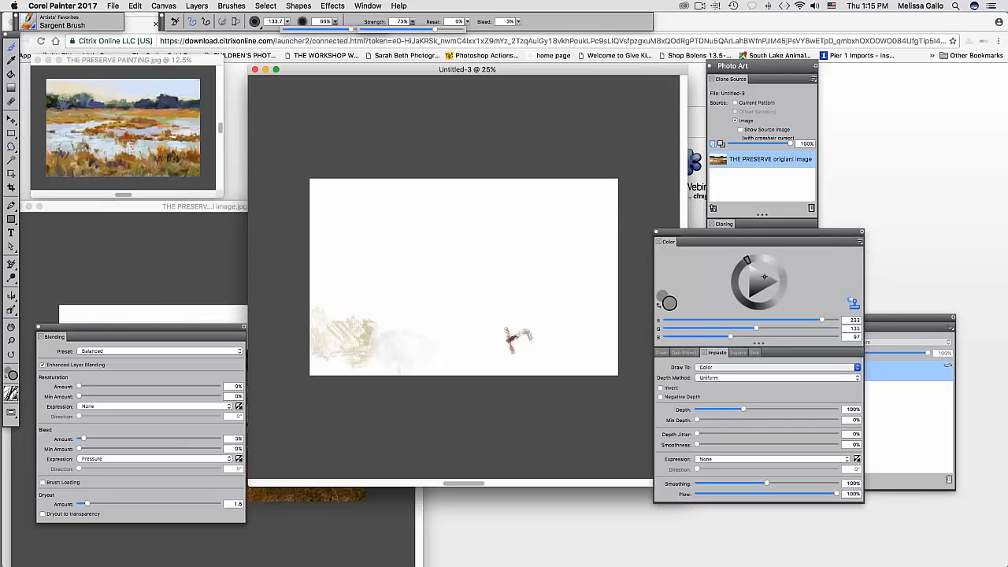
click(686, 353)
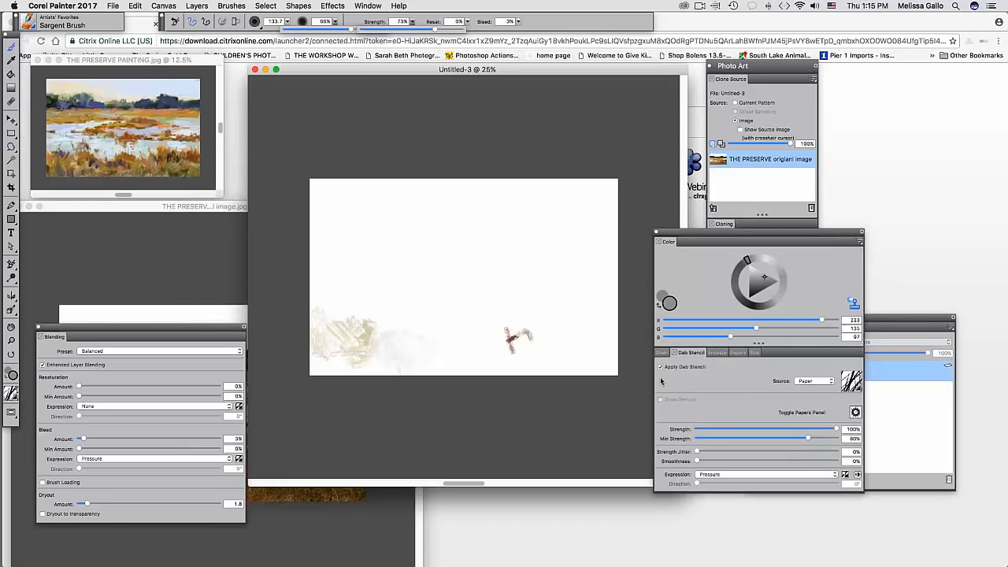
click(661, 367)
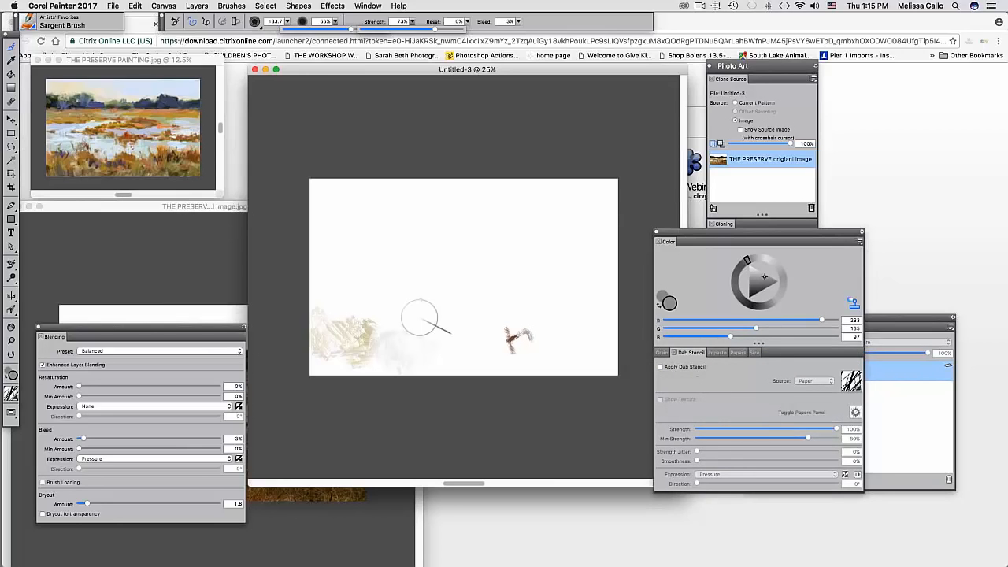
- Brush cloned strokes across the clone's sky with Dryout raised to 17912, and reduce the brush size to about 66
mouse_move(374, 249)
mouse_down()
mouse_move(315, 217)
mouse_move(361, 201)
mouse_move(340, 190)
mouse_move(420, 189)
mouse_move(402, 209)
mouse_move(440, 202)
mouse_move(504, 196)
mouse_up()
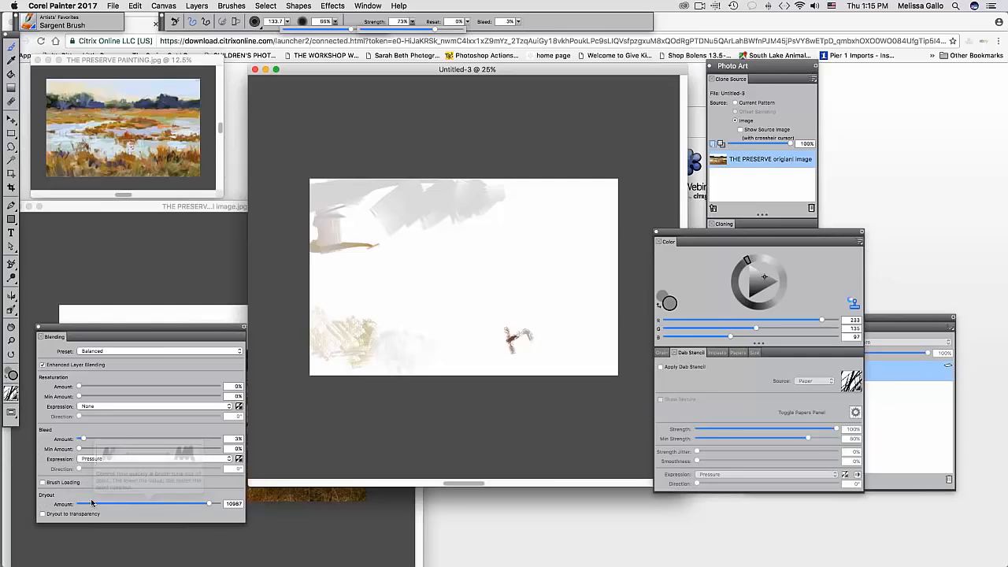
drag(93, 504, 216, 504)
mouse_move(425, 233)
mouse_down()
mouse_move(339, 207)
mouse_move(404, 198)
mouse_up()
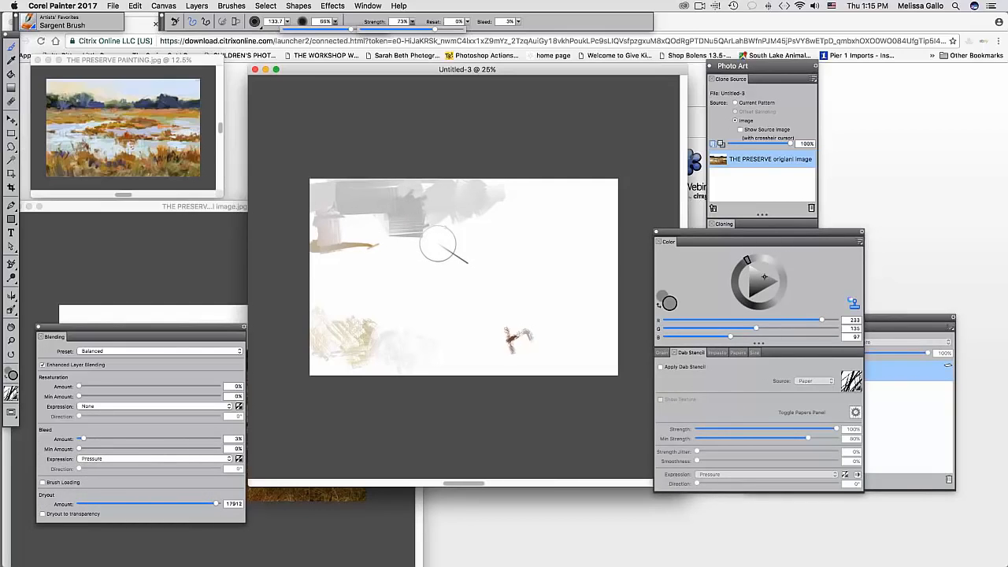
key(alt+super)
alt+super+drag(446, 241, 465, 222)
- Move the Photo Art and Color palettes clear of the clone's window
mouse_move(740, 68)
mouse_down()
mouse_move(873, 144)
mouse_move(776, 141)
mouse_move(744, 112)
mouse_up()
drag(829, 233, 886, 373)
click(367, 6)
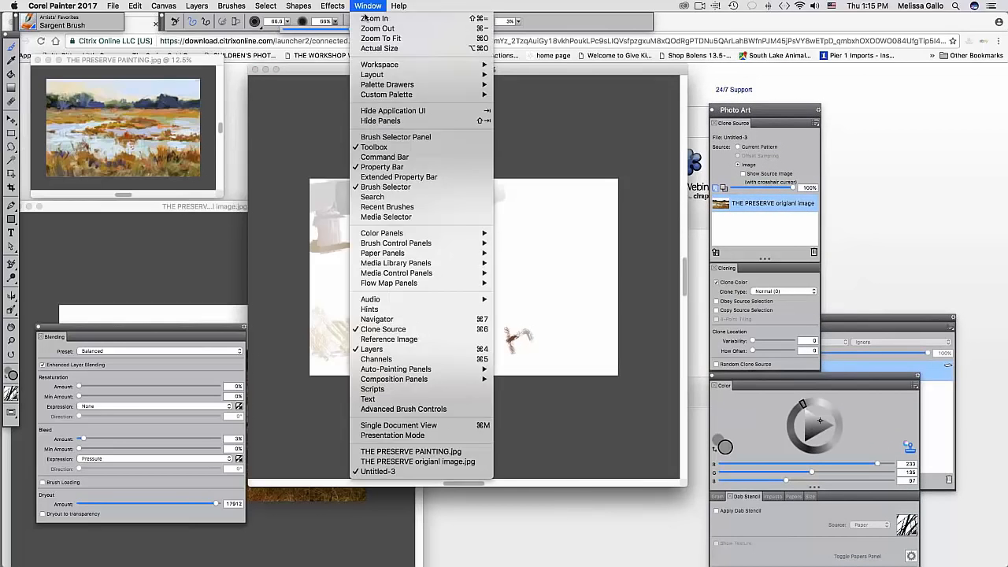
mouse_move(449, 233)
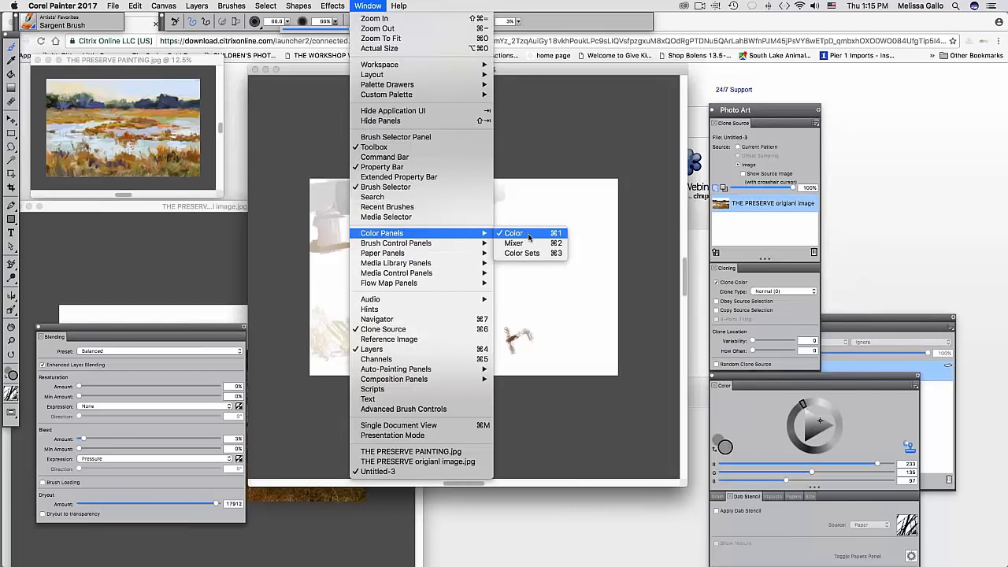
click(529, 236)
click(375, 6)
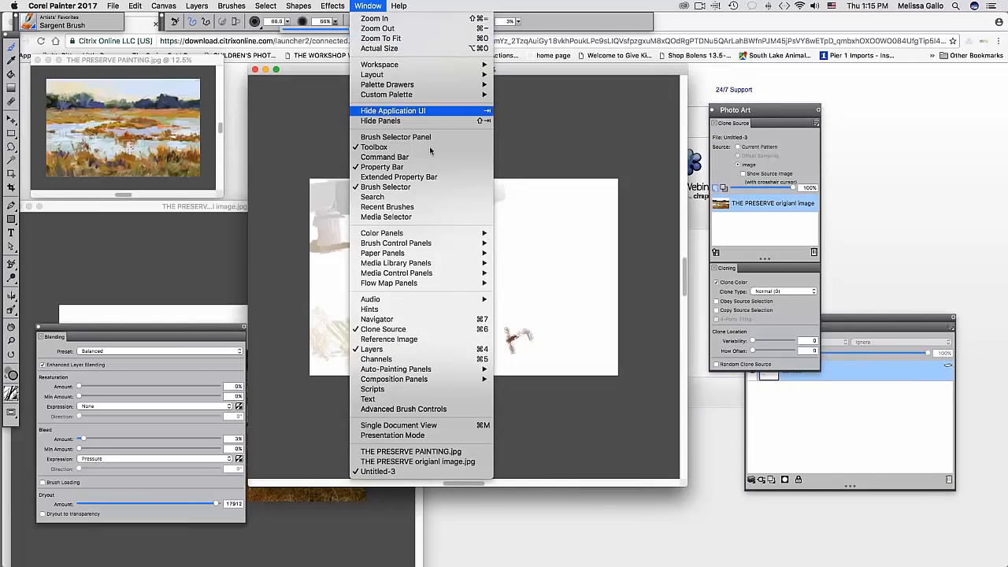
mouse_move(472, 233)
click(532, 233)
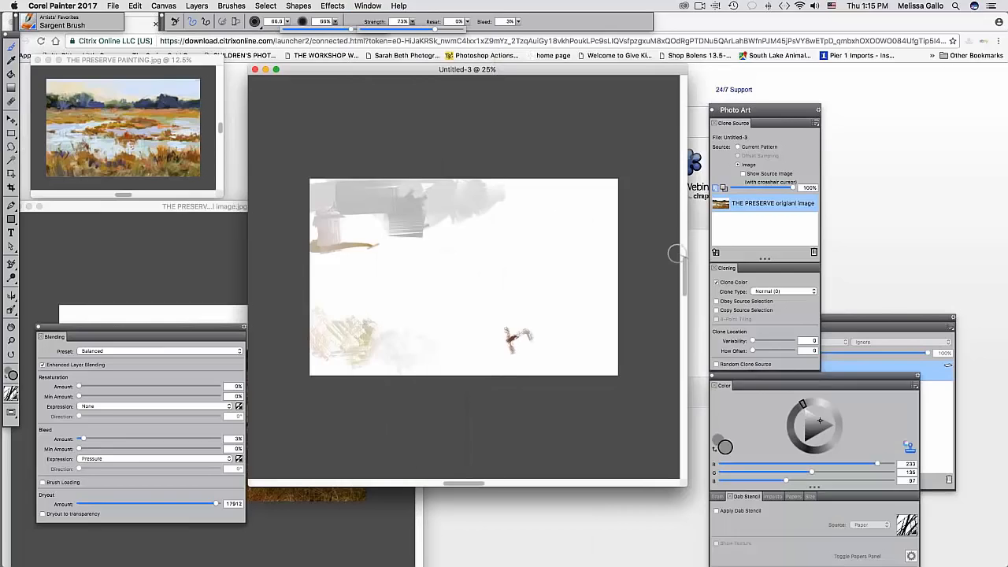
- Arrange the Color and Blending palettes and both image windows so the reference photo and the clone sit side by side
drag(764, 379, 726, 309)
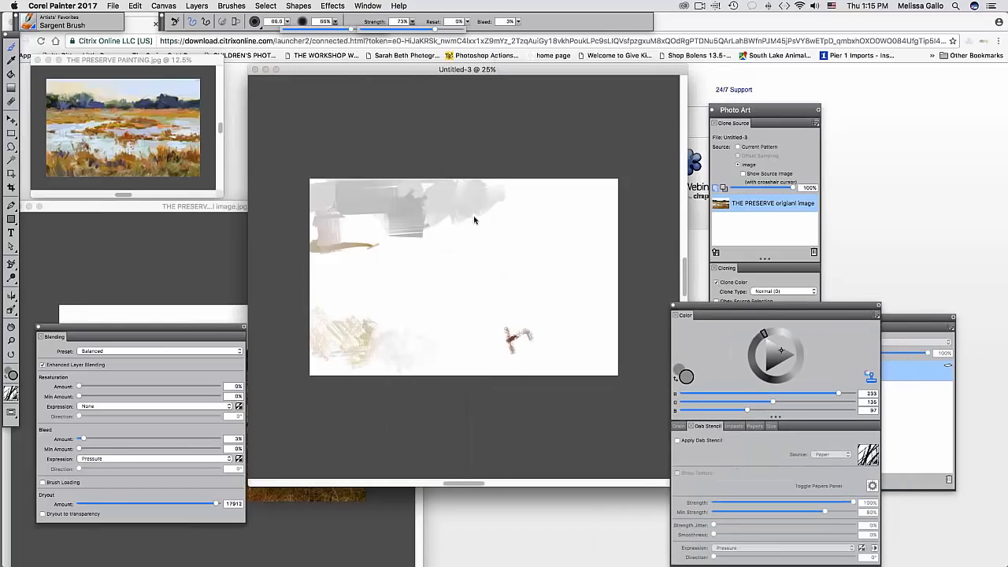
click(167, 208)
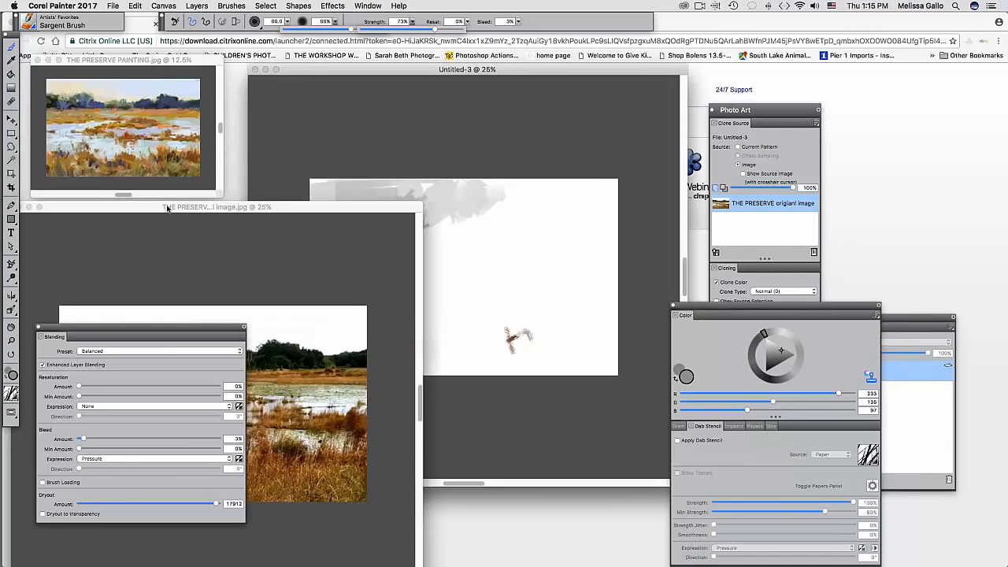
drag(167, 207, 159, 204)
drag(142, 326, 566, 465)
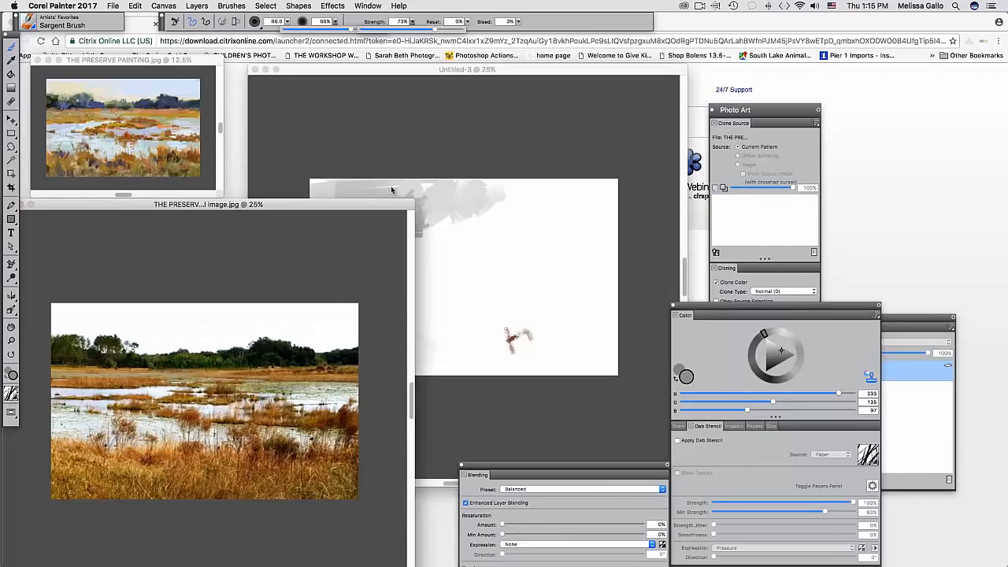
drag(333, 74, 387, 81)
- Brush a cloned stroke through the sky, and reset the Sargent Brush to its defaults with Clone Color back on
mouse_move(495, 206)
mouse_down()
mouse_move(429, 212)
mouse_move(390, 195)
mouse_move(378, 225)
mouse_move(466, 243)
mouse_move(512, 220)
mouse_up()
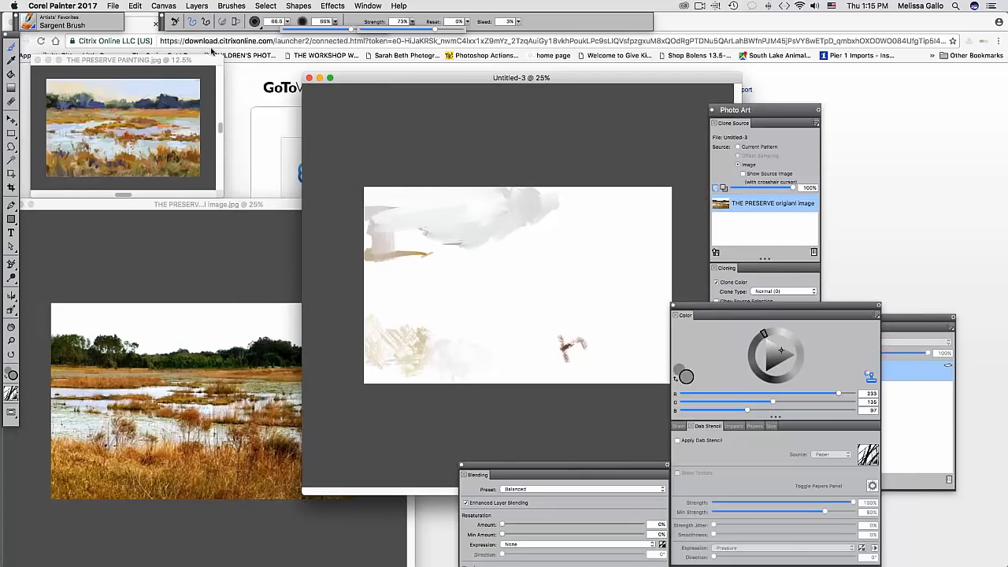
click(175, 22)
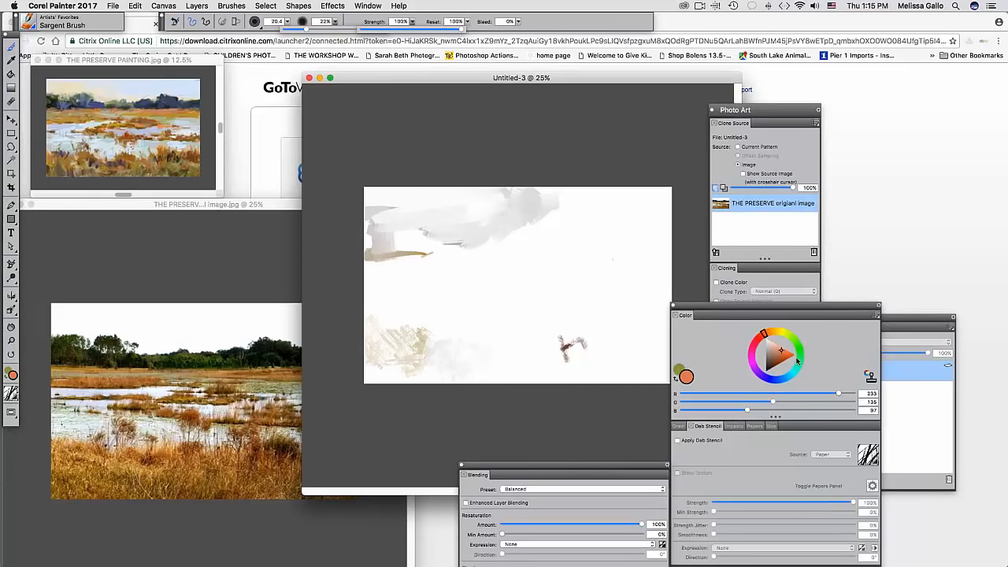
click(870, 376)
- Block in the clone's sky, tree line, marsh and foreground grasses with broad cloned strokes at brush size 95.4
mouse_move(521, 230)
mouse_down()
mouse_move(633, 214)
mouse_move(536, 238)
mouse_up()
mouse_move(539, 250)
mouse_down()
mouse_move(464, 260)
mouse_move(471, 251)
mouse_move(434, 246)
mouse_move(341, 249)
mouse_up()
mouse_move(365, 245)
mouse_down()
mouse_move(437, 241)
mouse_move(346, 233)
mouse_up()
mouse_move(473, 249)
mouse_down()
mouse_move(514, 260)
mouse_move(558, 254)
mouse_move(557, 238)
mouse_move(645, 223)
mouse_move(607, 204)
mouse_move(594, 241)
mouse_move(563, 236)
mouse_move(604, 245)
mouse_move(560, 258)
mouse_move(577, 250)
mouse_move(572, 238)
mouse_move(586, 240)
mouse_move(564, 235)
mouse_move(661, 250)
mouse_move(372, 246)
mouse_move(370, 219)
mouse_up()
mouse_move(429, 271)
mouse_down()
mouse_move(371, 276)
mouse_move(488, 279)
mouse_up()
drag(395, 264, 542, 271)
drag(539, 263, 668, 257)
mouse_move(450, 302)
mouse_down()
mouse_move(474, 291)
mouse_move(385, 294)
mouse_move(434, 302)
mouse_move(435, 314)
mouse_move(494, 313)
mouse_move(451, 326)
mouse_move(403, 309)
mouse_move(372, 331)
mouse_move(476, 310)
mouse_move(449, 309)
mouse_move(606, 319)
mouse_move(518, 289)
mouse_move(512, 275)
mouse_move(550, 277)
mouse_move(604, 306)
mouse_move(581, 335)
mouse_move(491, 347)
mouse_move(474, 373)
mouse_move(378, 369)
mouse_move(444, 372)
mouse_move(423, 360)
mouse_move(374, 366)
mouse_move(441, 364)
mouse_move(508, 343)
mouse_move(586, 362)
mouse_move(554, 365)
mouse_move(552, 382)
mouse_move(599, 350)
mouse_move(667, 334)
mouse_move(602, 331)
mouse_move(629, 330)
mouse_move(626, 372)
mouse_move(530, 362)
mouse_move(433, 378)
mouse_move(411, 362)
mouse_move(371, 367)
mouse_up()
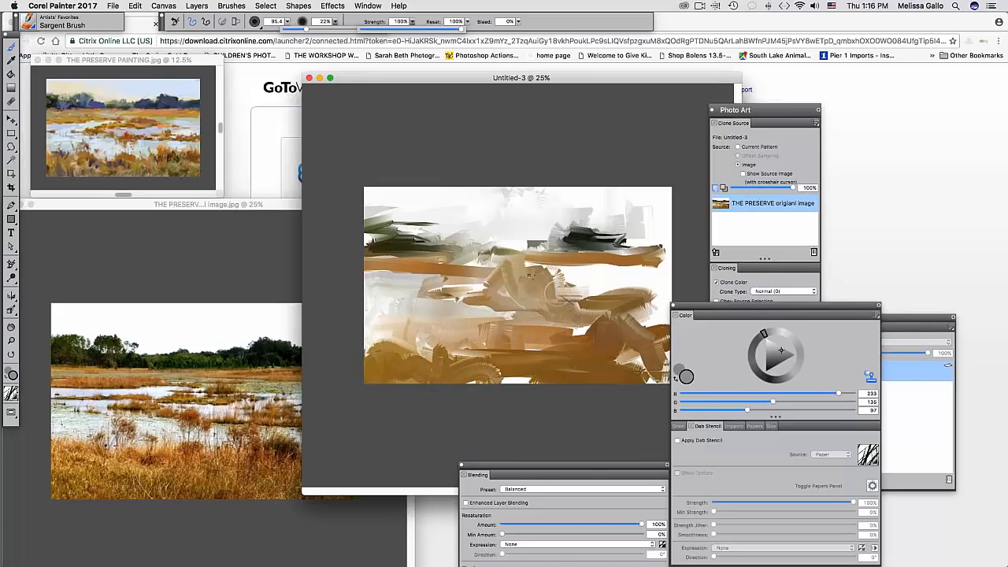
mouse_move(556, 292)
mouse_down()
mouse_move(559, 272)
mouse_move(524, 271)
mouse_move(654, 272)
mouse_up()
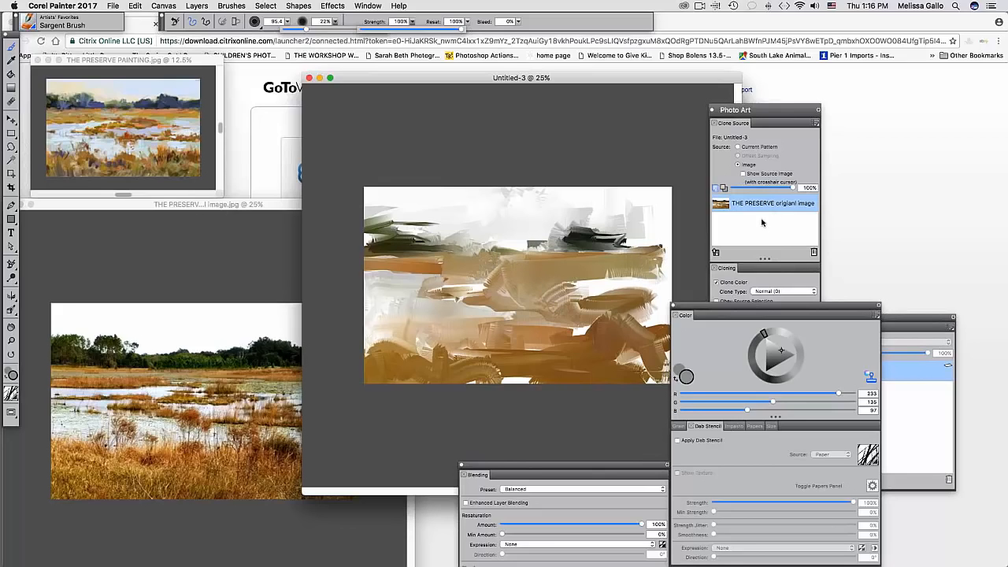
- Paint cloned strokes along the distant tree line with tracing paper opacity at 40% and brush size 31.2
drag(758, 112, 763, 90)
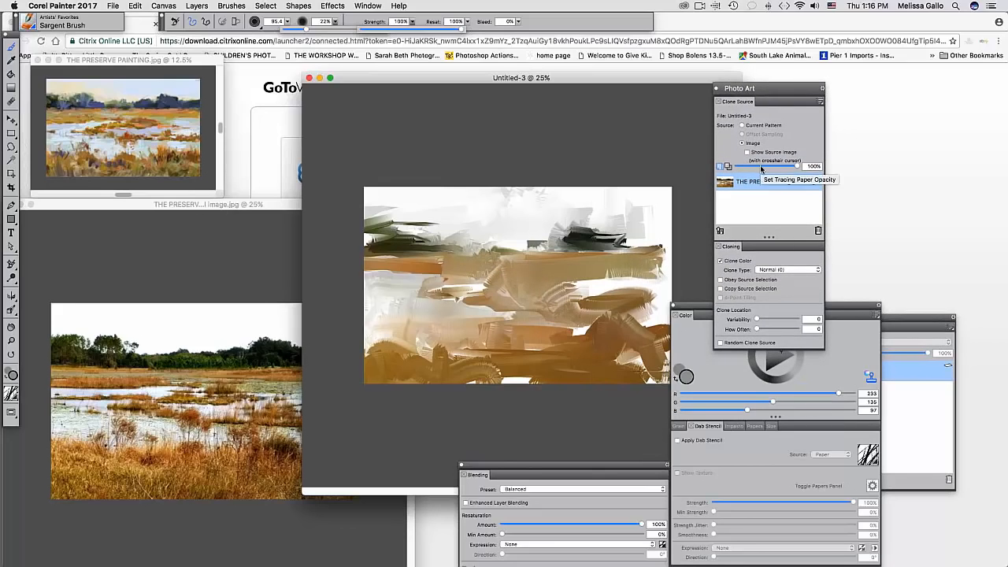
drag(797, 166, 761, 166)
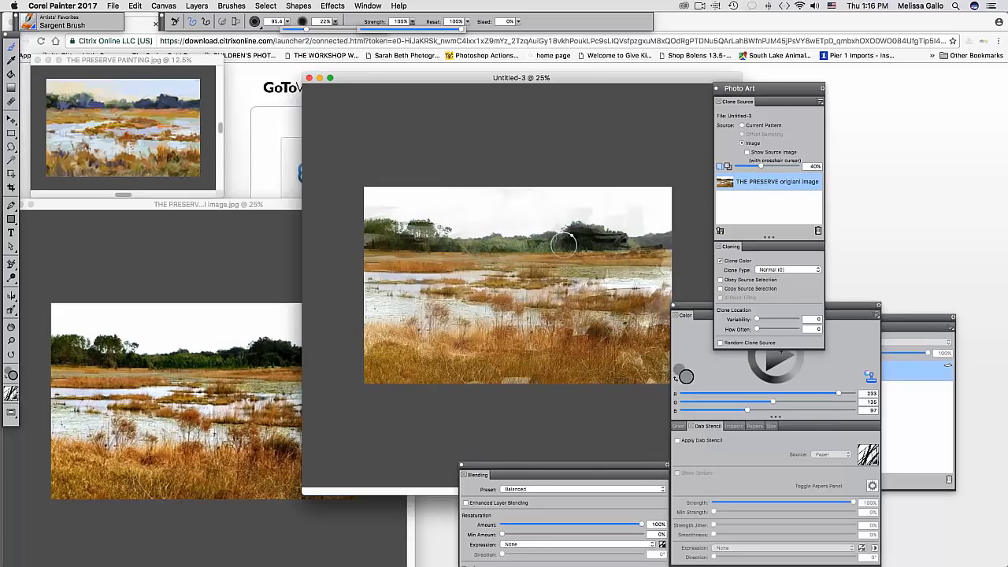
drag(481, 294, 479, 285)
mouse_move(570, 466)
mouse_down()
mouse_move(581, 411)
mouse_move(600, 438)
mouse_move(614, 439)
mouse_up()
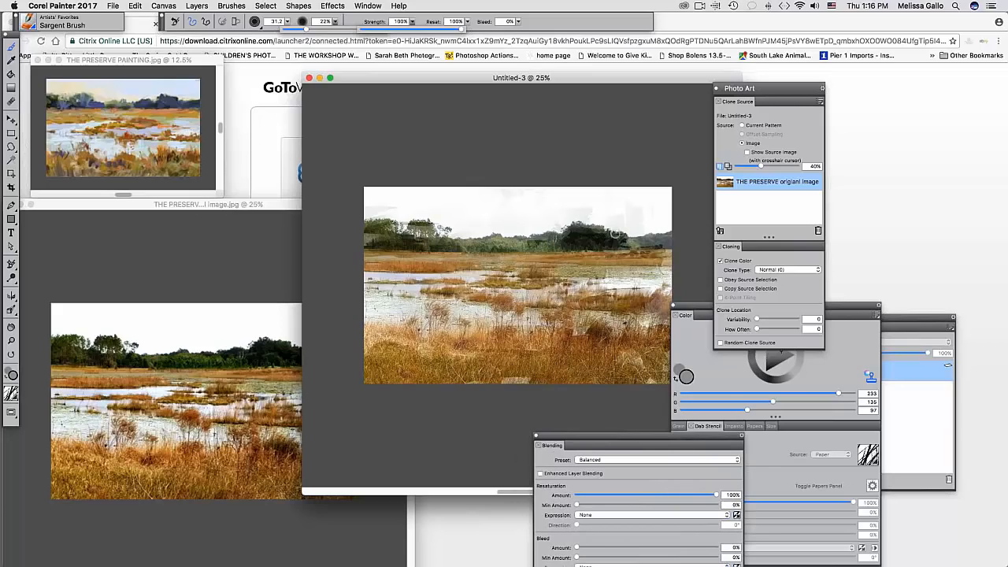
mouse_move(616, 234)
mouse_down()
mouse_move(666, 245)
mouse_move(507, 251)
mouse_move(552, 240)
mouse_move(477, 246)
mouse_move(424, 226)
mouse_move(437, 231)
mouse_move(366, 232)
mouse_move(461, 243)
mouse_up()
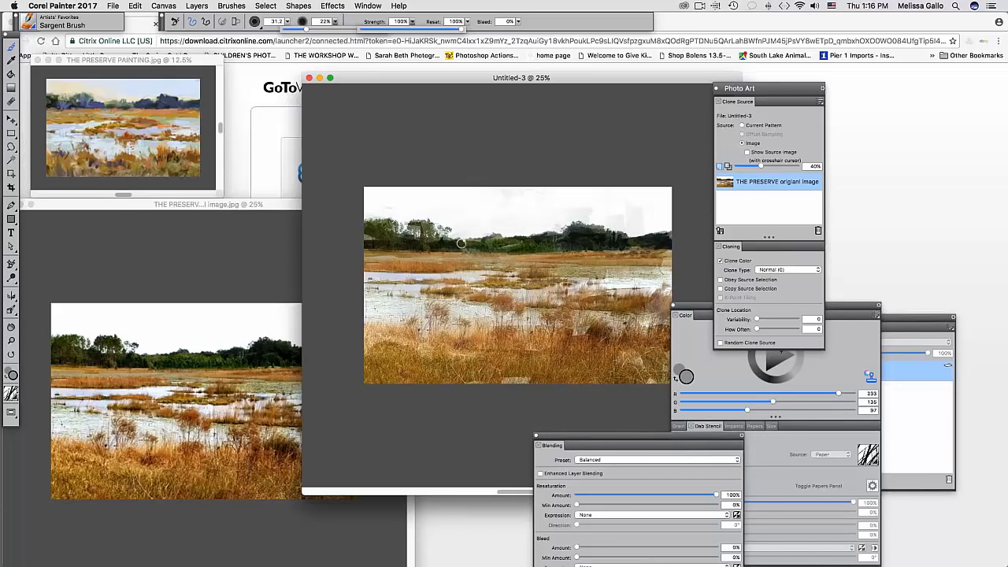
mouse_move(554, 213)
mouse_down()
mouse_move(627, 218)
mouse_move(647, 231)
mouse_up()
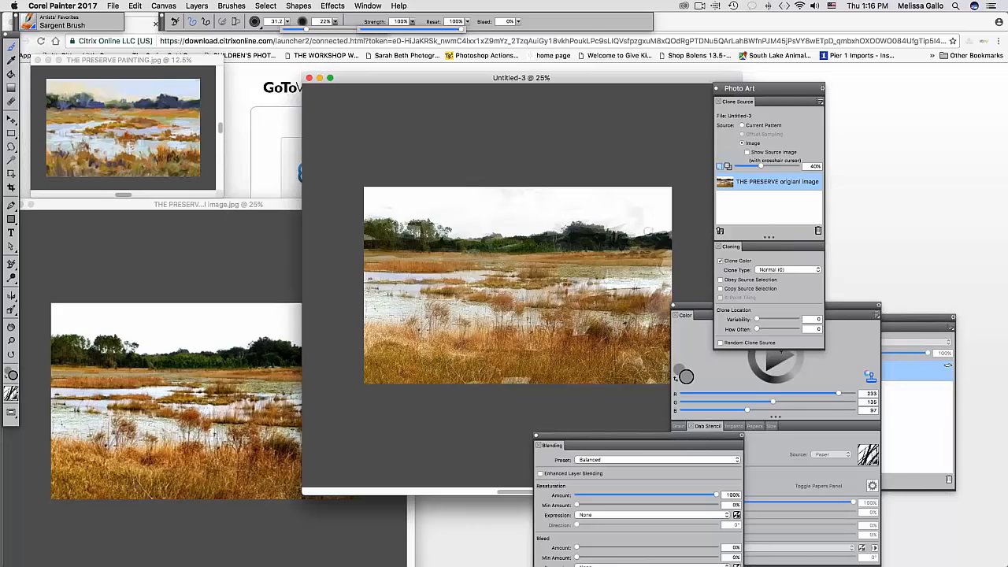
- Refine the distant trees and the grass and water bands beneath them with cloned strokes at brush size 24.3
alt+super+click(571, 239)
alt+super+click(512, 238)
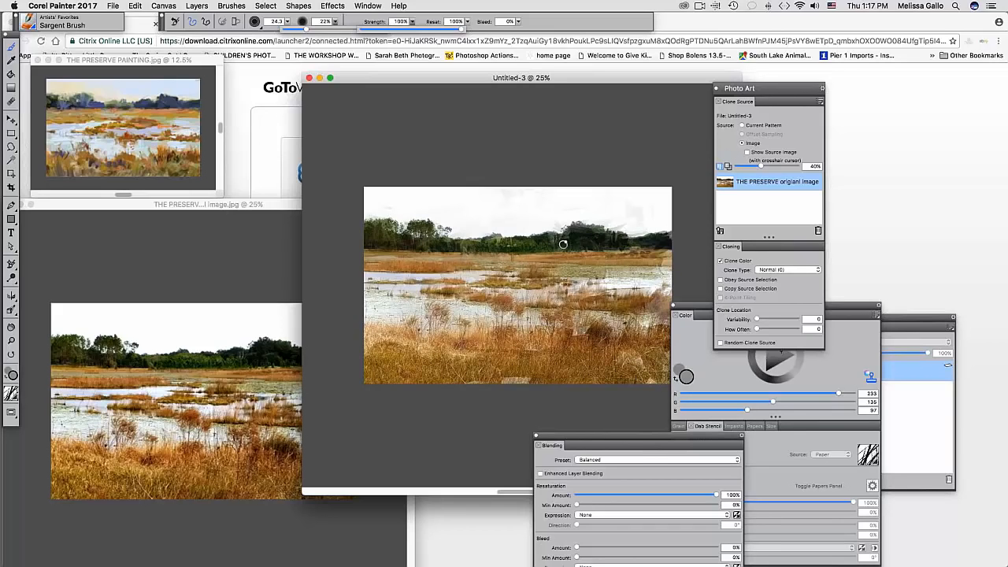
mouse_move(581, 227)
mouse_down()
mouse_move(606, 255)
mouse_move(616, 238)
mouse_move(668, 237)
mouse_up()
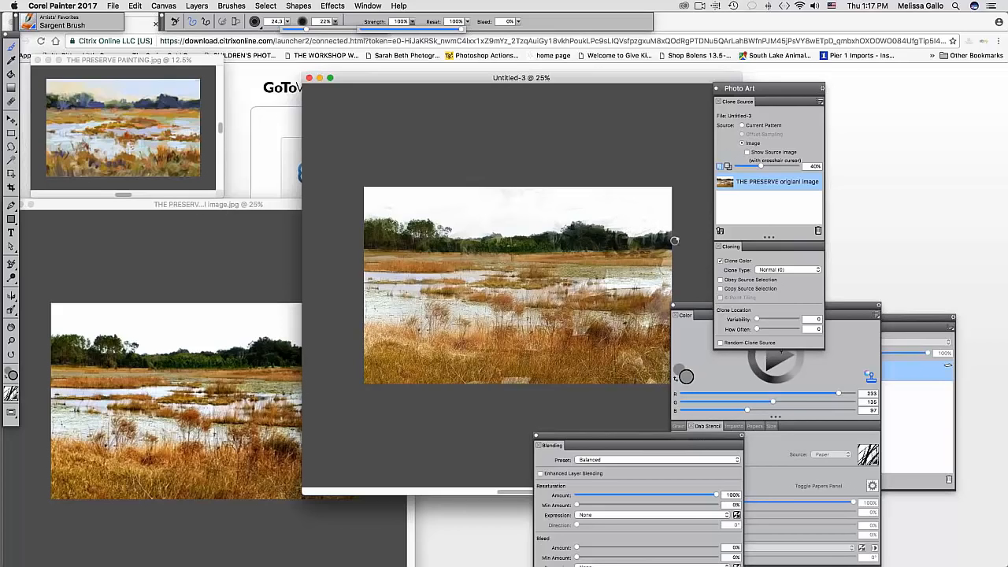
drag(615, 258, 673, 257)
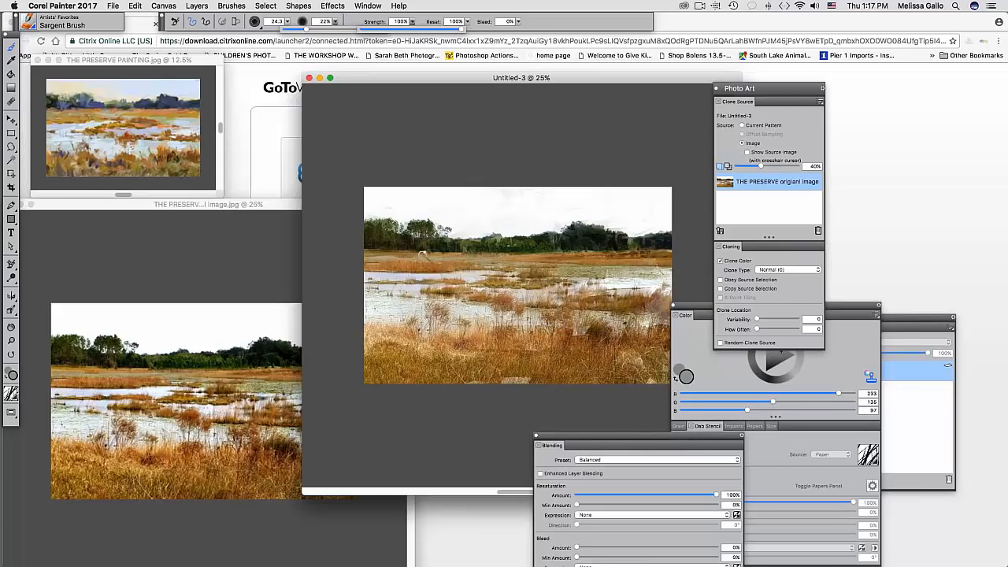
drag(426, 256, 374, 265)
drag(496, 272, 411, 273)
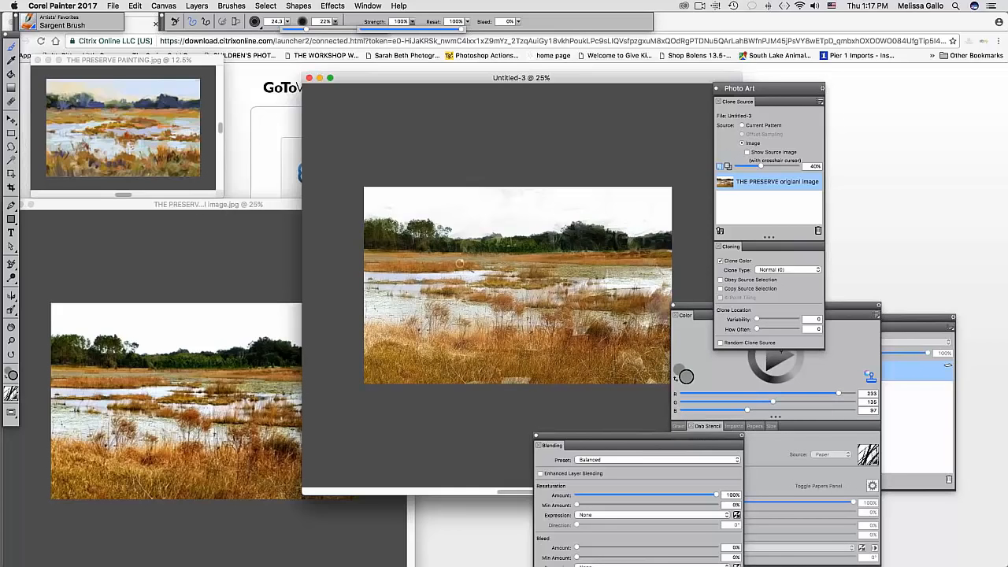
- Set the tracing paper opacity to 100% and brush along the base of the trees with Dryout set to 6.0
drag(760, 166, 798, 166)
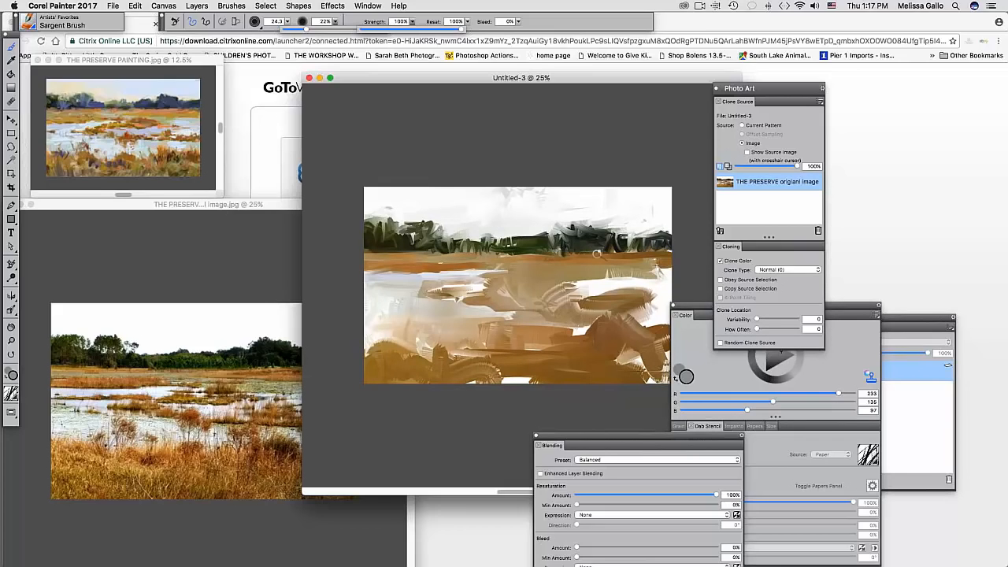
drag(640, 435, 668, 337)
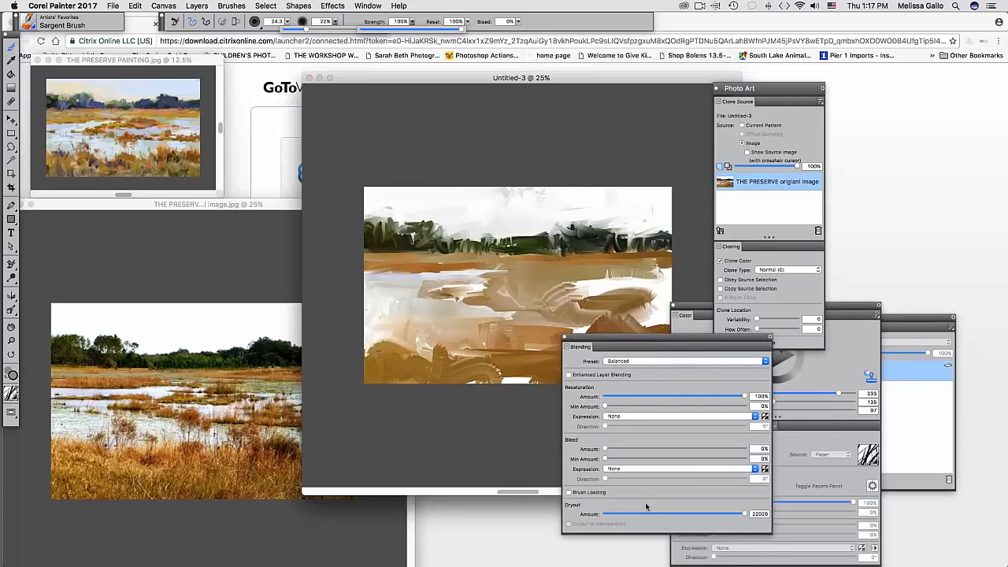
click(630, 513)
mouse_move(559, 259)
mouse_down()
mouse_move(511, 249)
mouse_move(630, 251)
mouse_up()
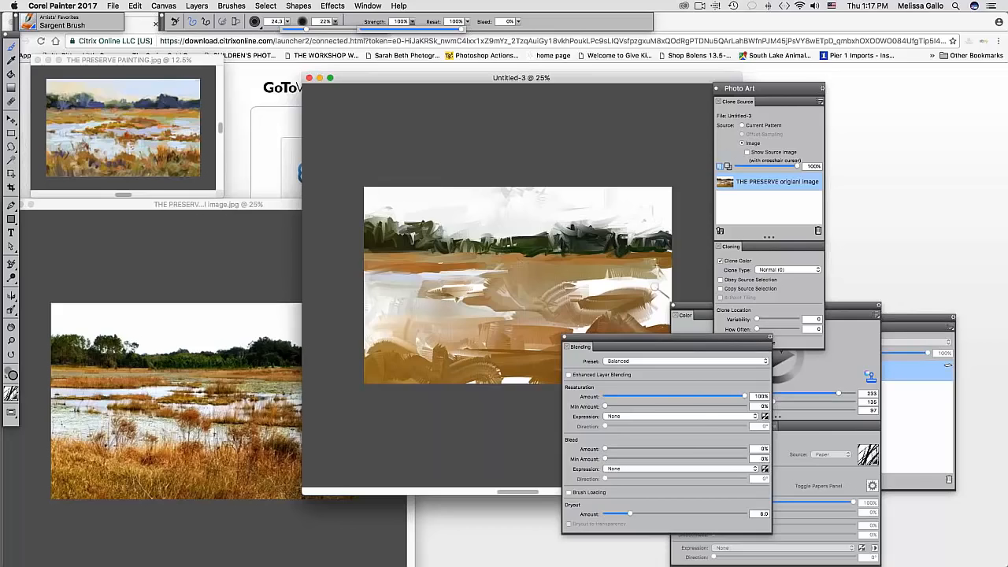
- Raise the brush's Dryout to 8442, and set the tracing paper opacity to 20% and the brush size to 29.1
click(642, 514)
drag(642, 514, 732, 513)
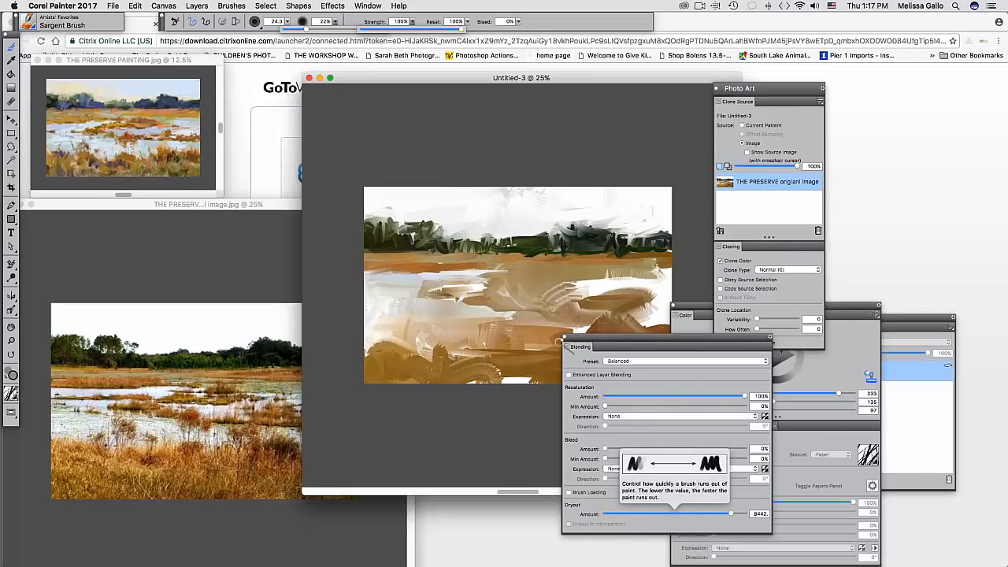
drag(798, 166, 748, 166)
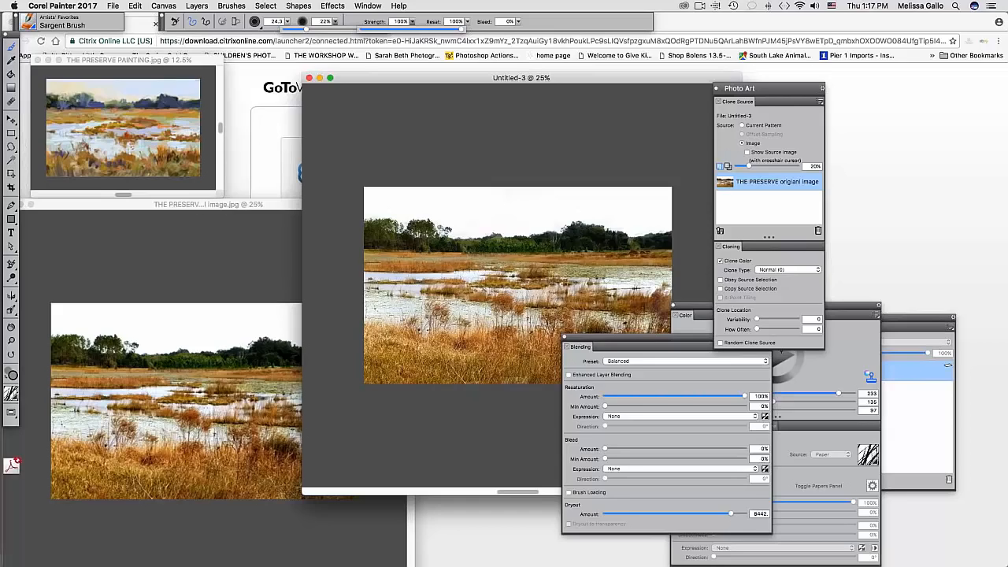
drag(484, 280, 482, 280)
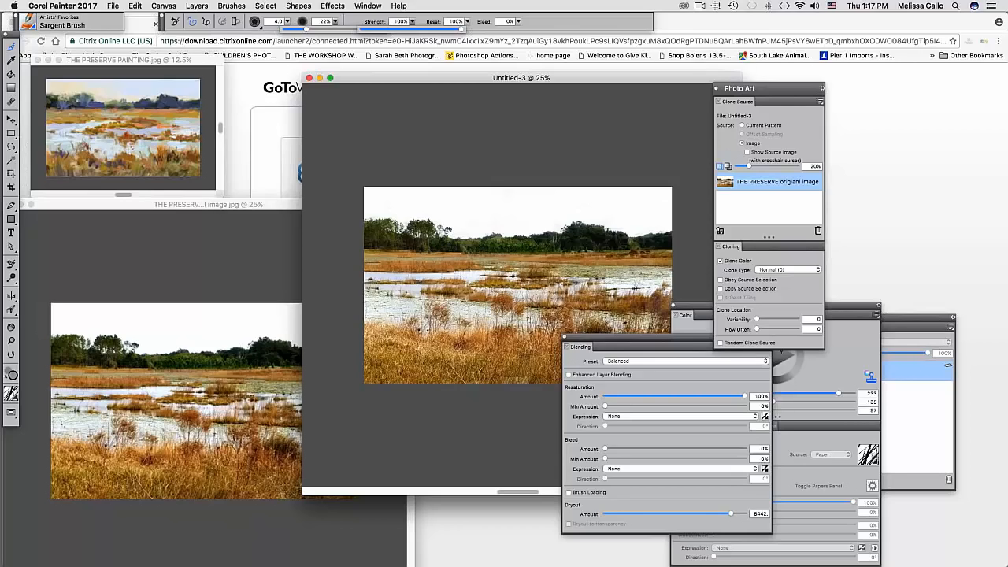
drag(523, 299, 518, 295)
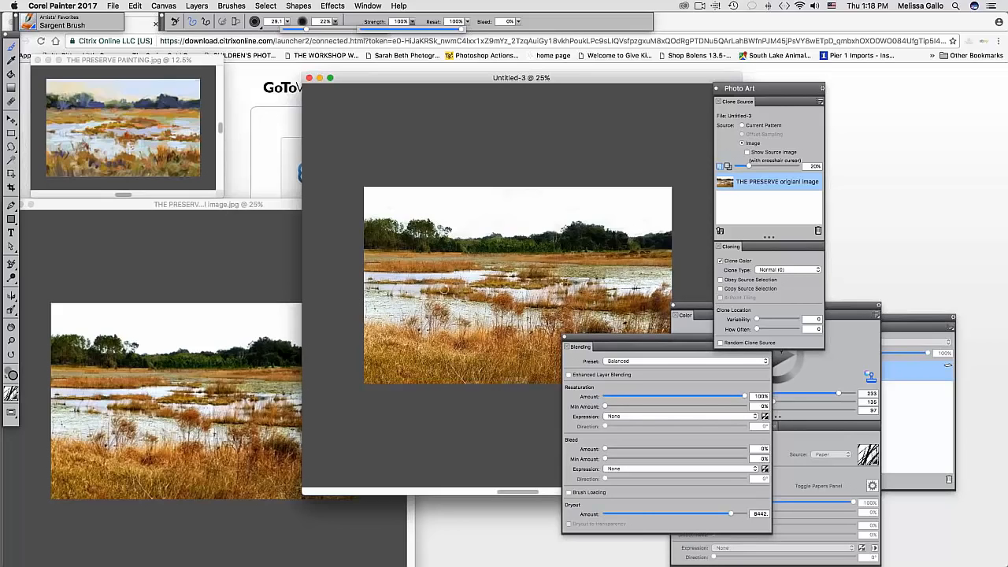
- Set the tracing paper opacity to 100% and paint a cloned stroke through the reeds on the right side of the marsh
drag(748, 166, 797, 166)
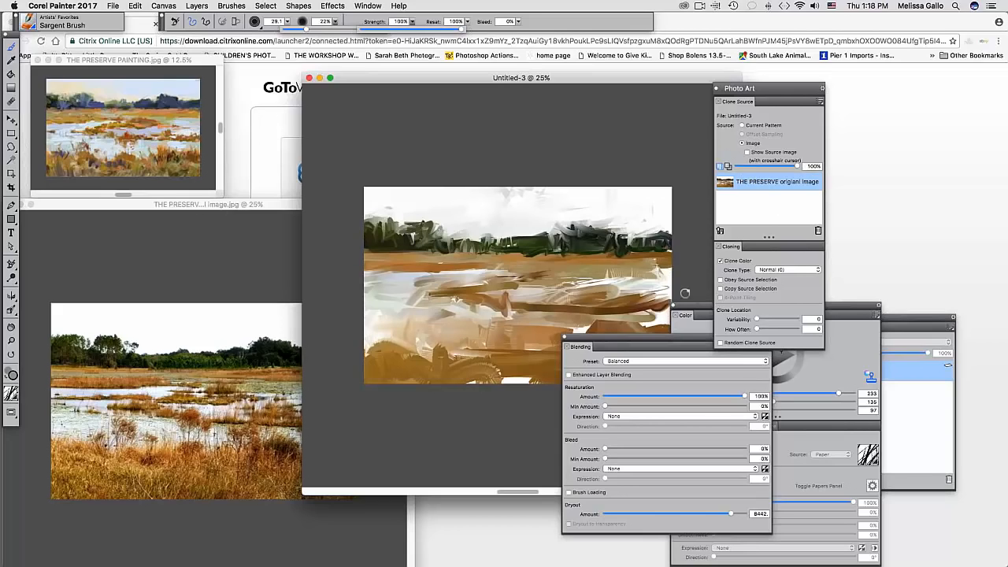
mouse_move(599, 305)
mouse_down()
mouse_move(596, 289)
mouse_move(609, 302)
mouse_move(643, 291)
mouse_up()
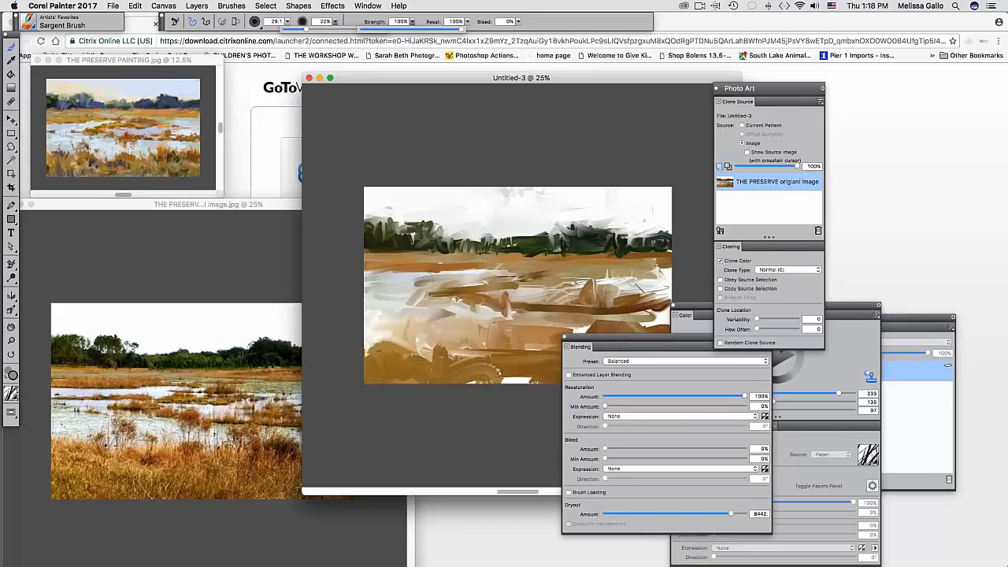
- Set an offset clone sampling point in the water on the right side of the Untitled-3 painting
alt+click(628, 279)
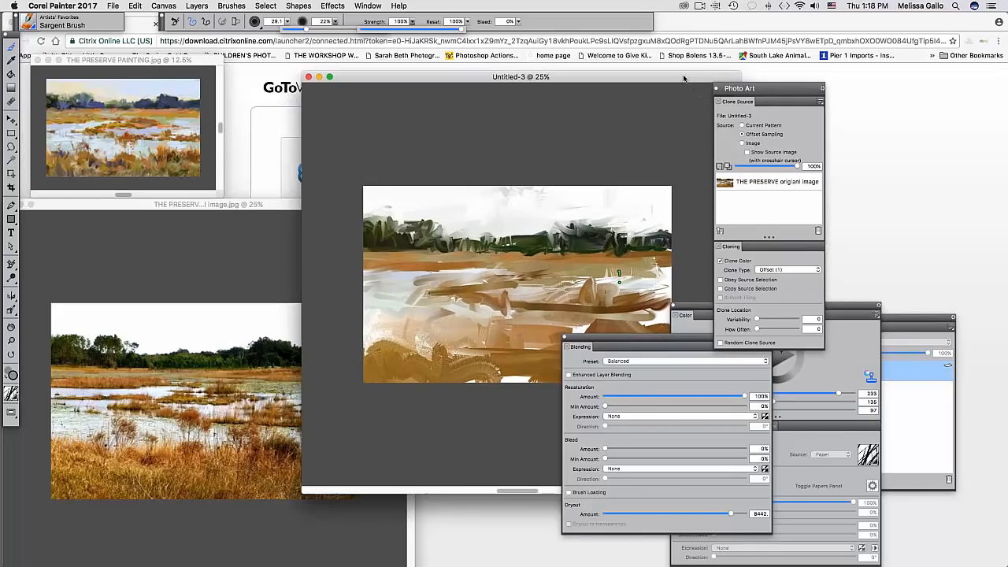
drag(687, 82, 539, 65)
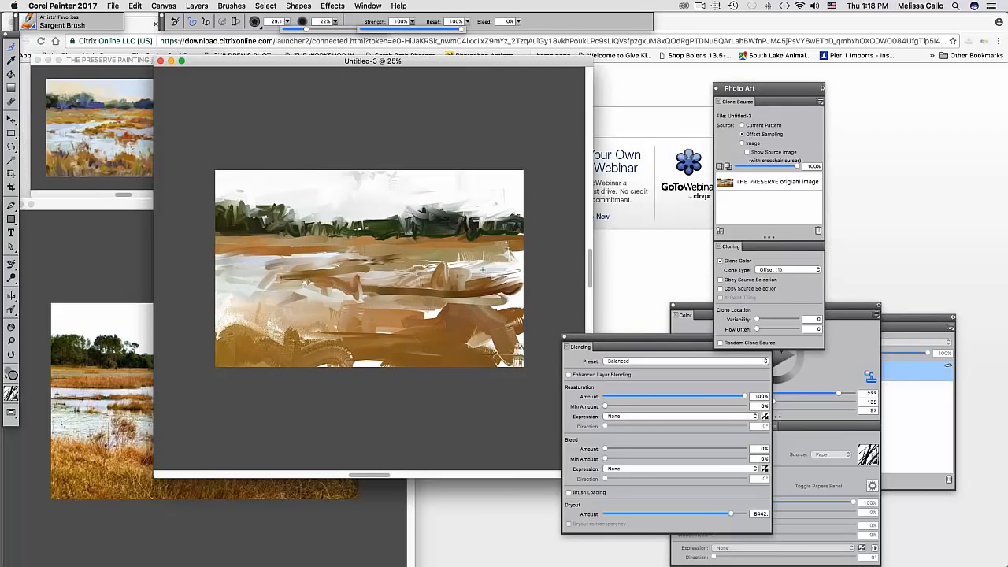
alt+click(485, 269)
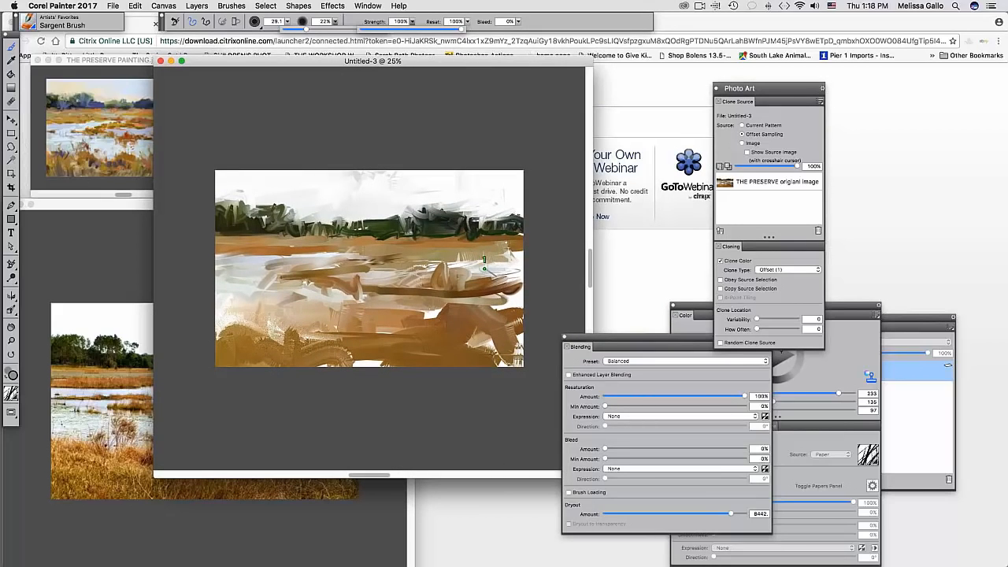
click(760, 184)
drag(835, 305, 808, 252)
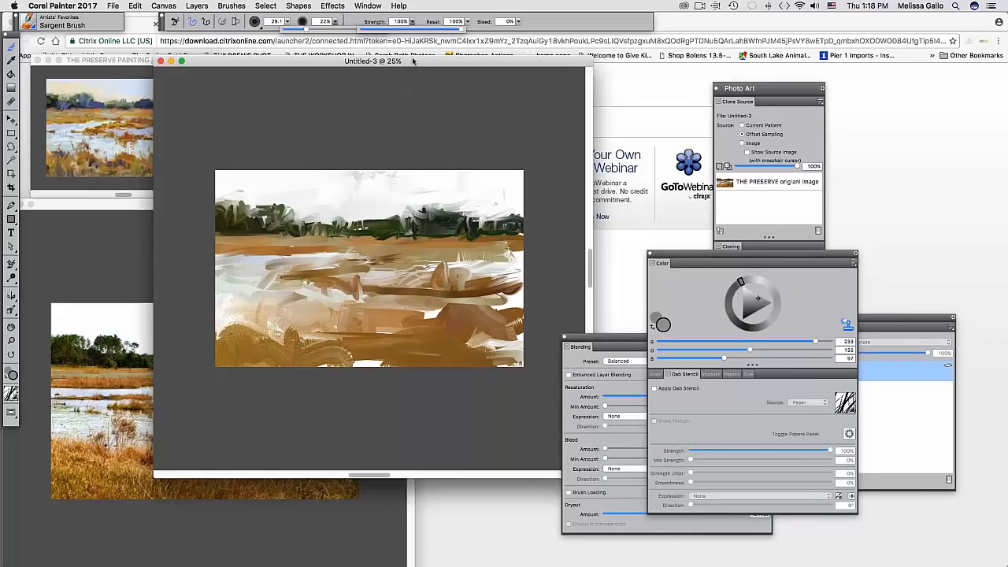
- Arrange the painting and photo windows side by side, and choose THE PRESERVE origianl image.jpg as the clone source
drag(421, 63, 643, 83)
drag(349, 207, 319, 205)
click(721, 230)
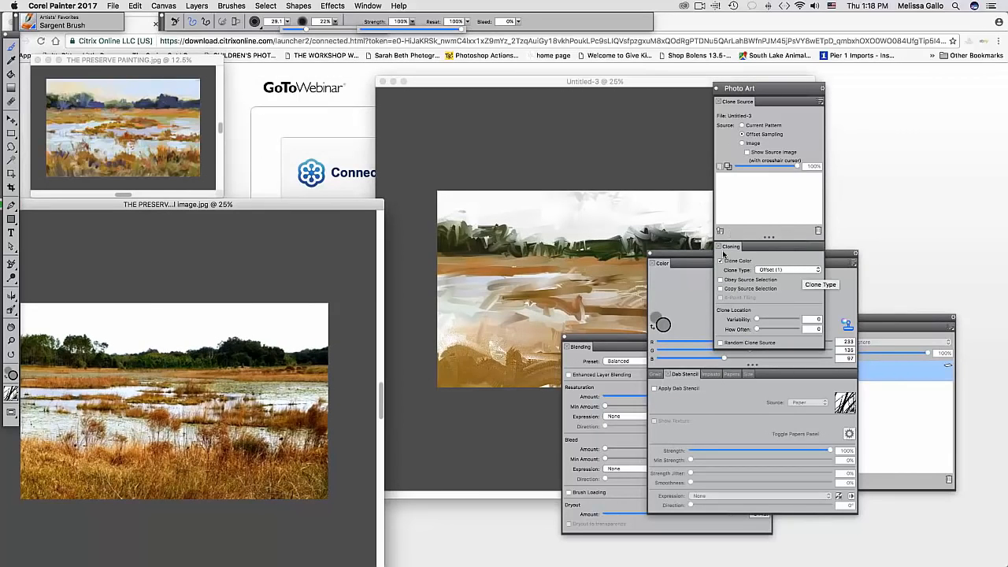
click(720, 260)
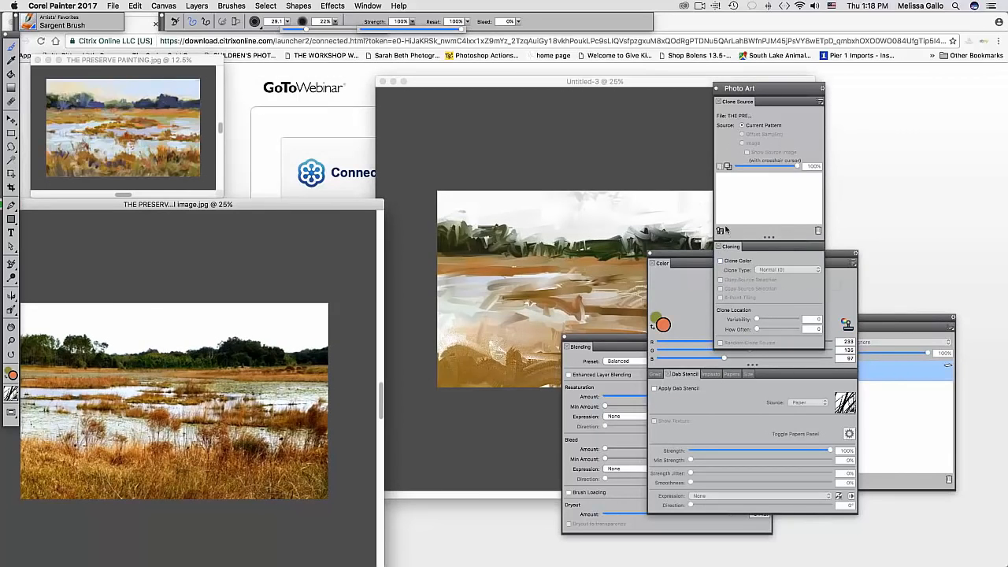
drag(752, 88, 728, 92)
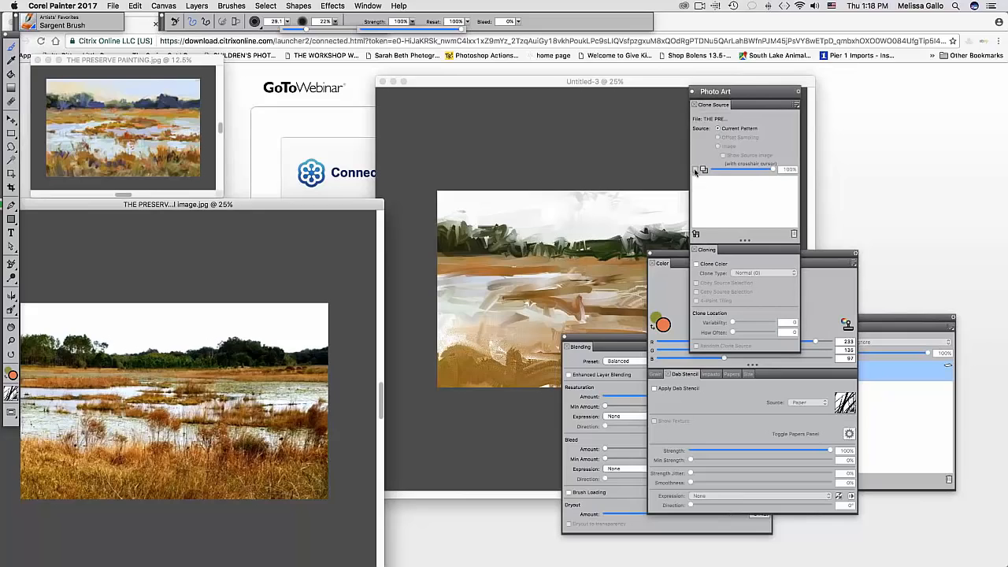
click(696, 234)
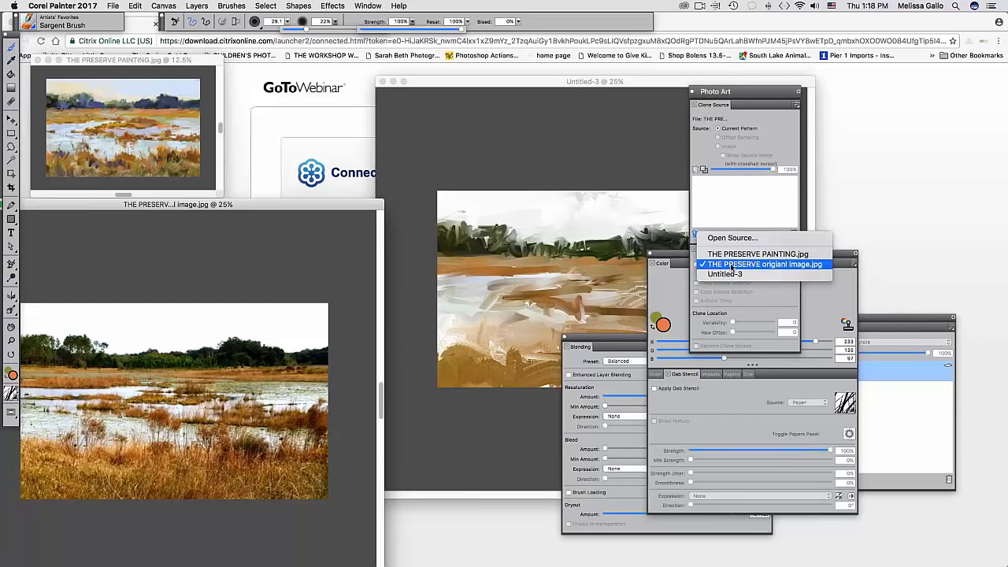
click(732, 266)
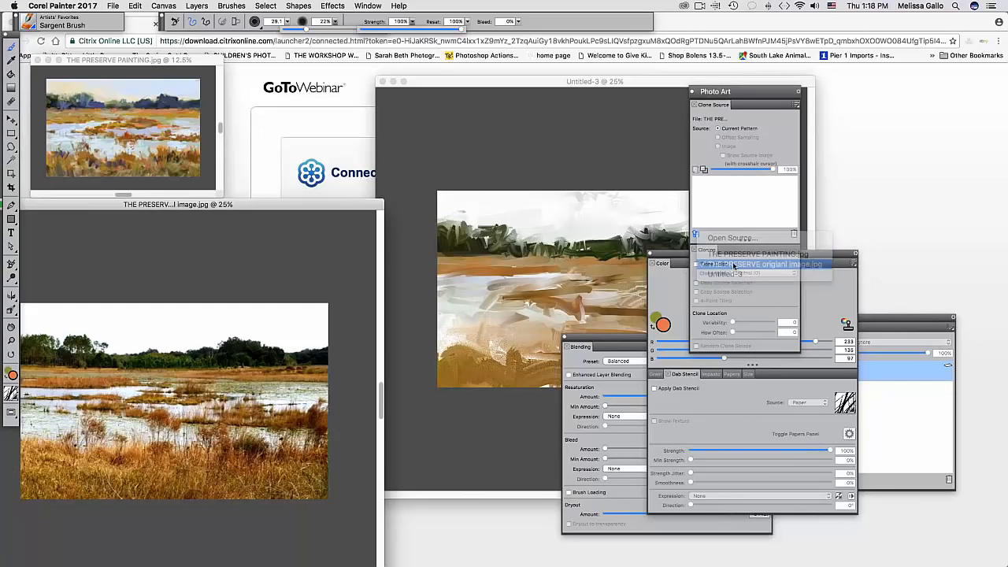
- Paint a short orange stroke across the middle of the water in Untitled-3 with Clone Color off
click(538, 308)
drag(520, 303, 584, 299)
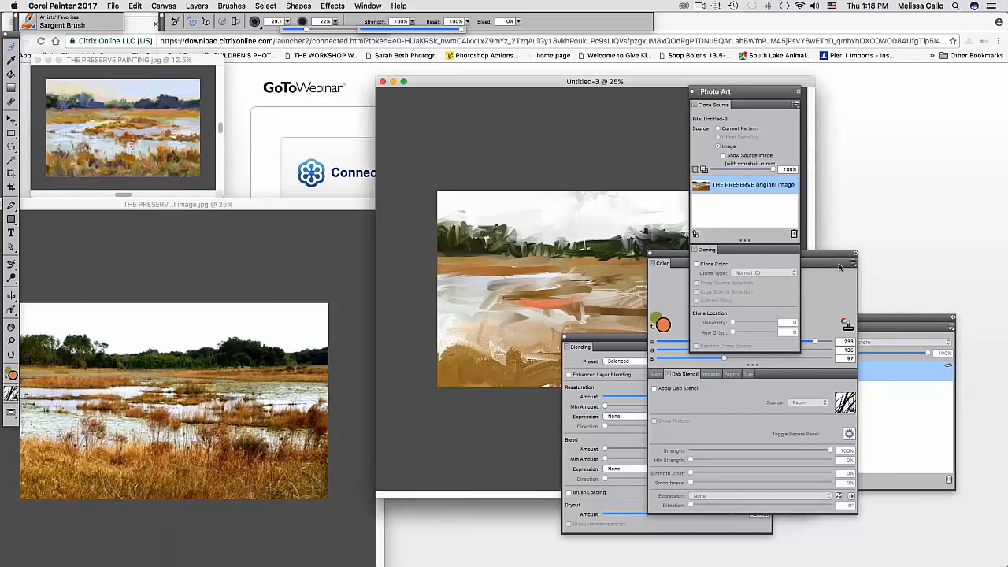
click(683, 323)
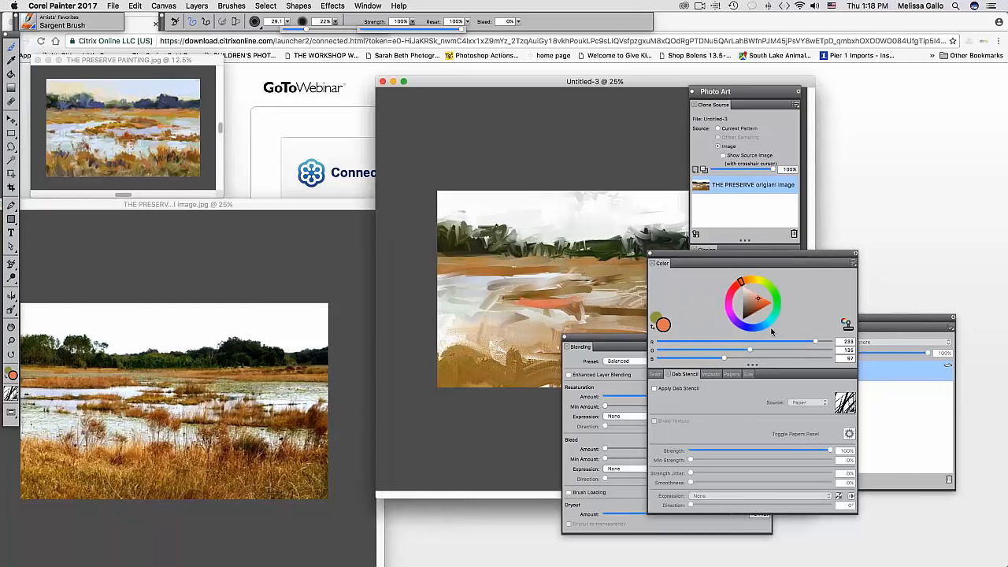
- Turn Clone Color on, move the panels clear of the canvas, and paint cloned strokes across the right side of the water
click(809, 249)
drag(673, 253, 902, 279)
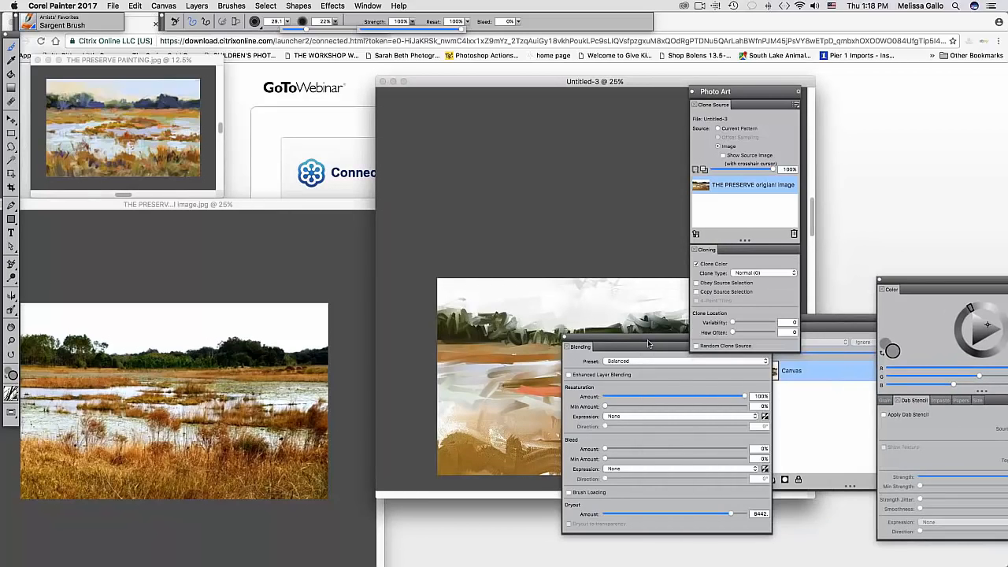
drag(648, 343, 792, 422)
drag(812, 233, 812, 344)
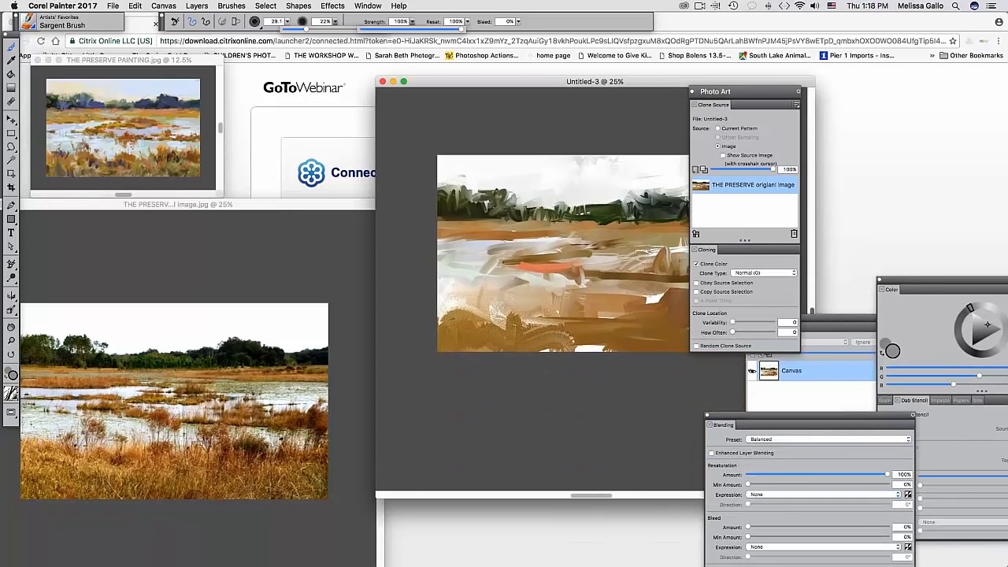
drag(724, 91, 912, 95)
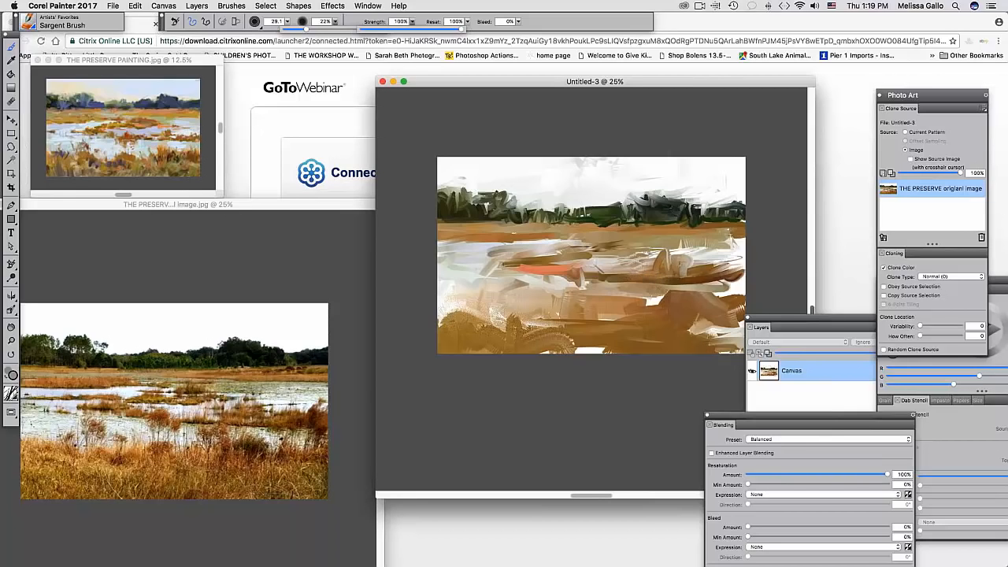
drag(623, 267, 734, 264)
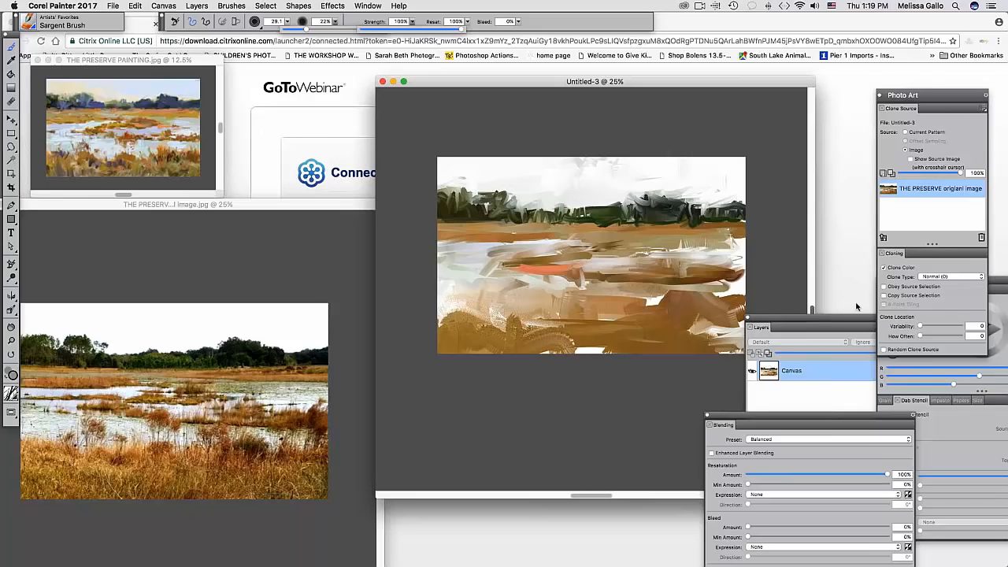
- Rearrange the Layers, Photo Art and Color panels around the painting, and turn Clone Color off
drag(831, 318, 523, 444)
drag(895, 97, 710, 87)
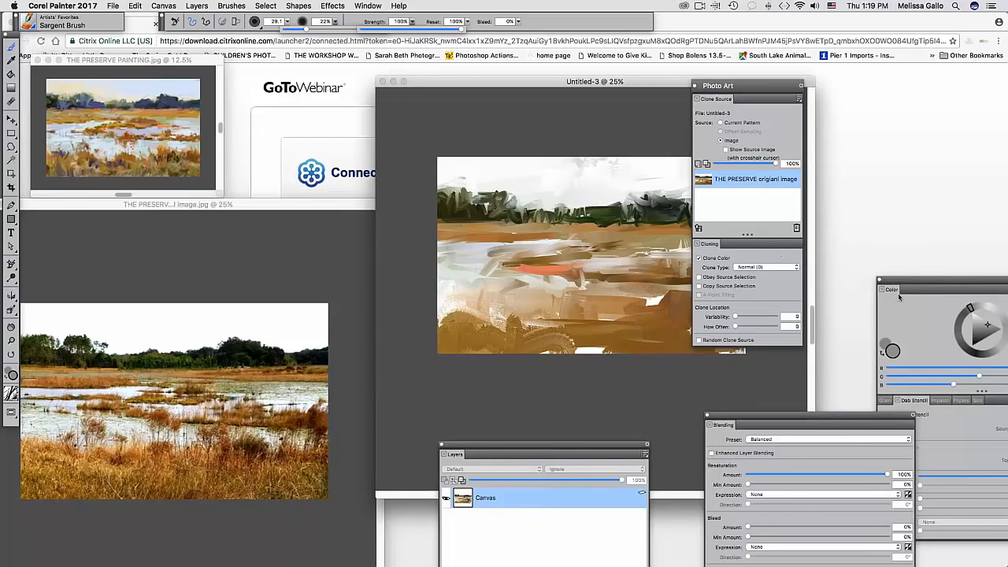
mouse_move(897, 281)
mouse_down()
mouse_move(853, 270)
mouse_move(755, 180)
mouse_up()
drag(887, 179, 846, 178)
click(892, 248)
- Paint broad orange strokes across the water and the foreground grass, using brush size 145.0 for the large areas
drag(501, 279, 439, 274)
drag(591, 270, 532, 285)
mouse_move(539, 321)
mouse_down()
mouse_move(507, 323)
mouse_move(514, 313)
mouse_move(465, 332)
mouse_move(626, 340)
mouse_up()
drag(707, 183, 886, 194)
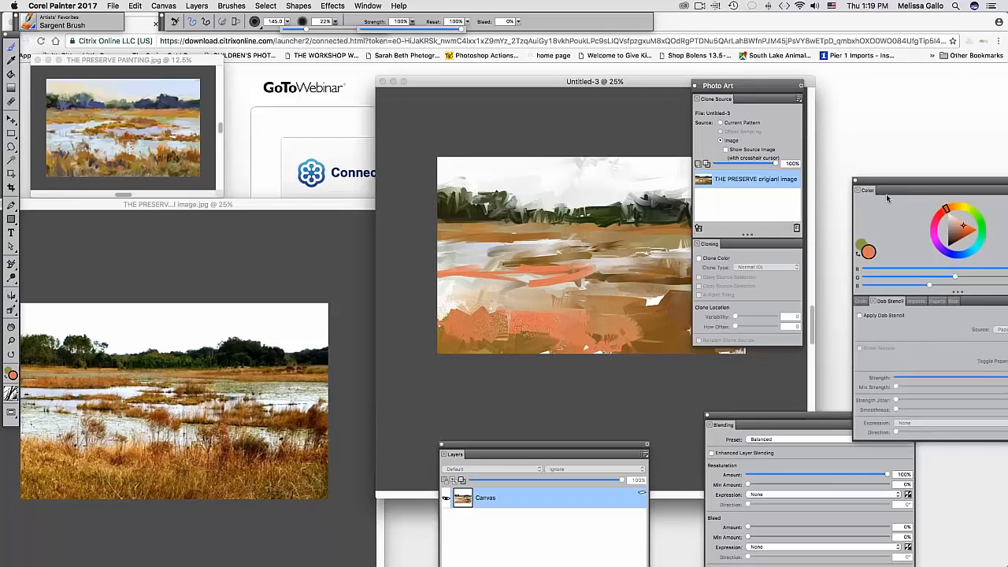
drag(760, 84, 899, 78)
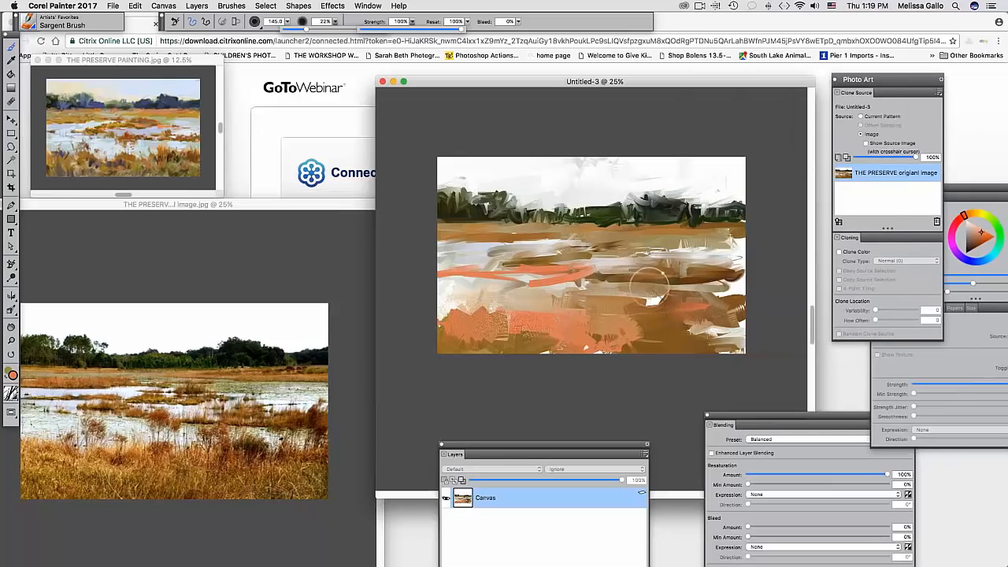
mouse_move(653, 289)
mouse_down()
mouse_move(707, 277)
mouse_move(704, 293)
mouse_move(679, 305)
mouse_move(703, 310)
mouse_up()
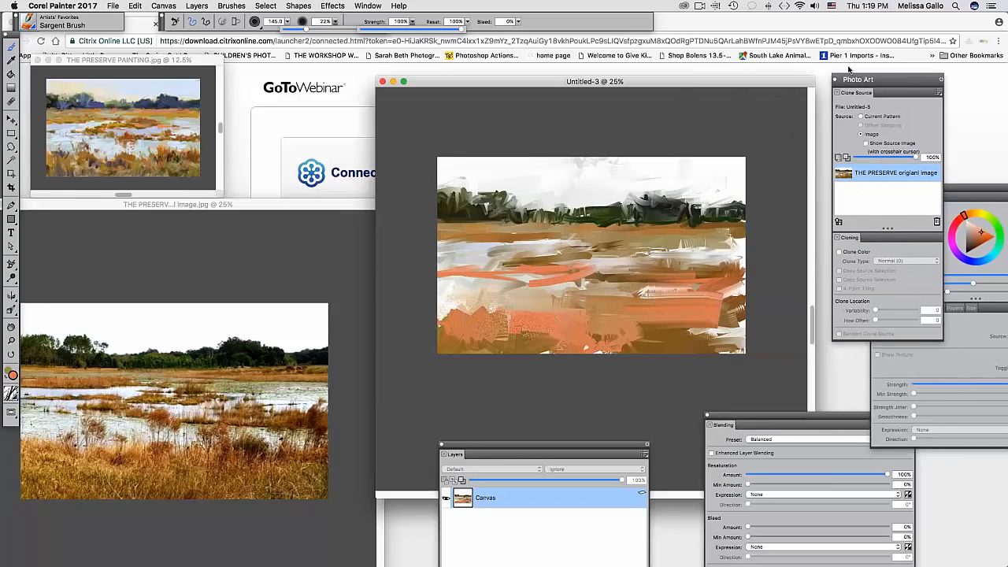
- Turn Clone Color back on and paint cloned strokes over the orange in the water and right foreground, reducing the brush size to 34.4
drag(849, 79, 761, 81)
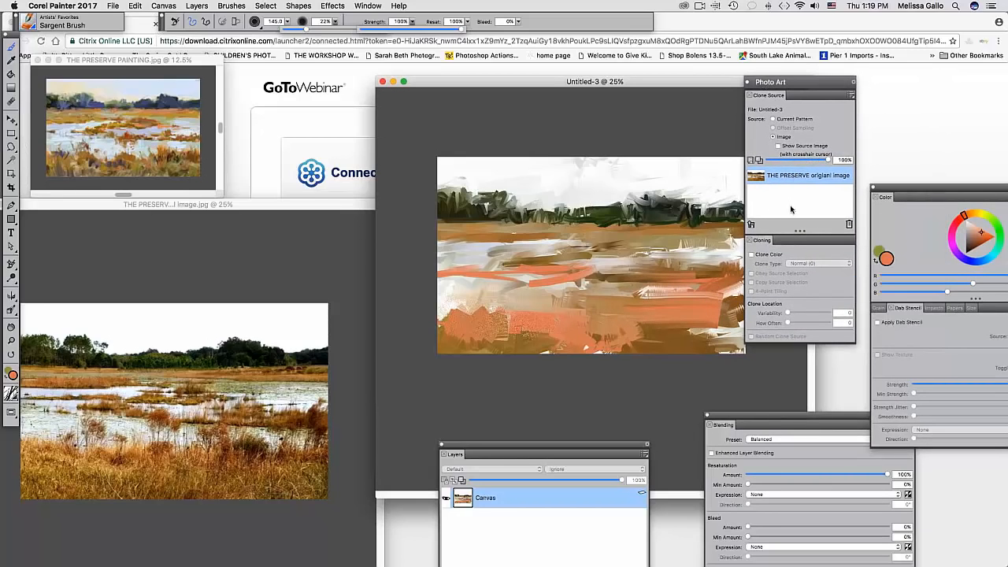
mouse_move(935, 192)
mouse_down()
mouse_move(769, 203)
mouse_move(946, 214)
mouse_up()
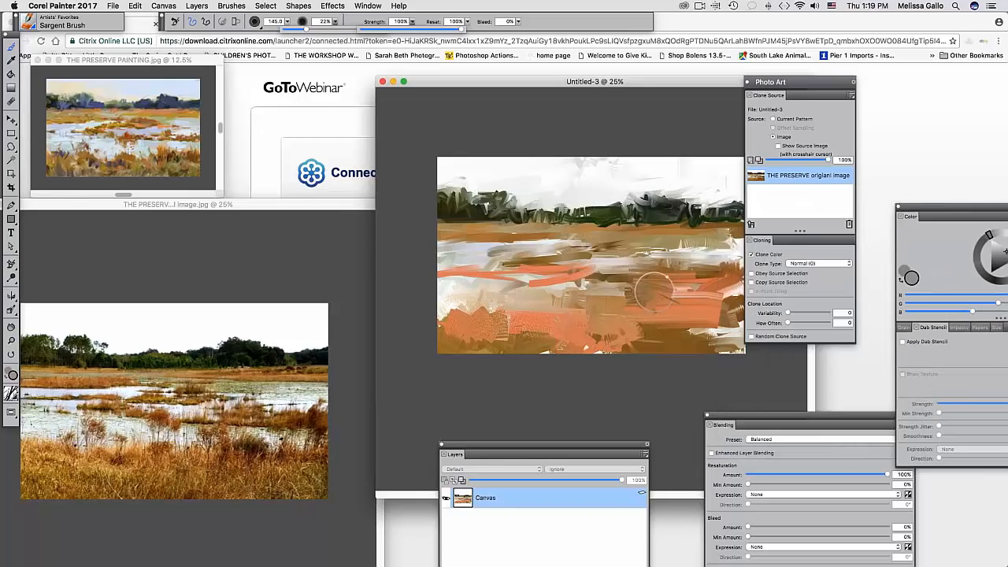
drag(622, 286, 627, 287)
mouse_move(564, 282)
mouse_down()
mouse_move(496, 278)
mouse_move(709, 291)
mouse_move(676, 313)
mouse_move(719, 290)
mouse_move(682, 326)
mouse_move(640, 329)
mouse_move(705, 315)
mouse_move(480, 323)
mouse_move(461, 335)
mouse_move(746, 346)
mouse_up()
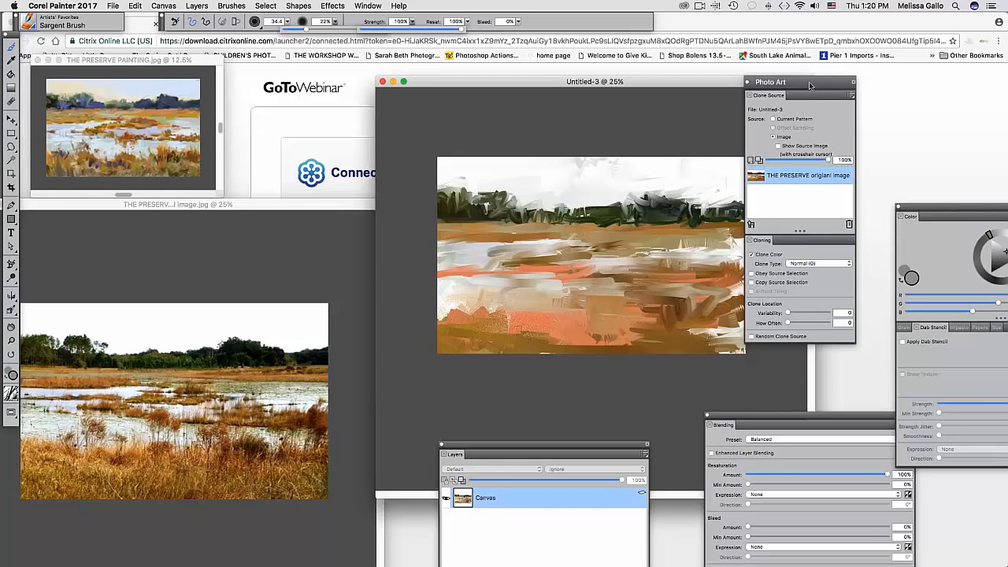
- Move the Photo Art panel off the painting and switch to the web browser
drag(822, 85, 860, 74)
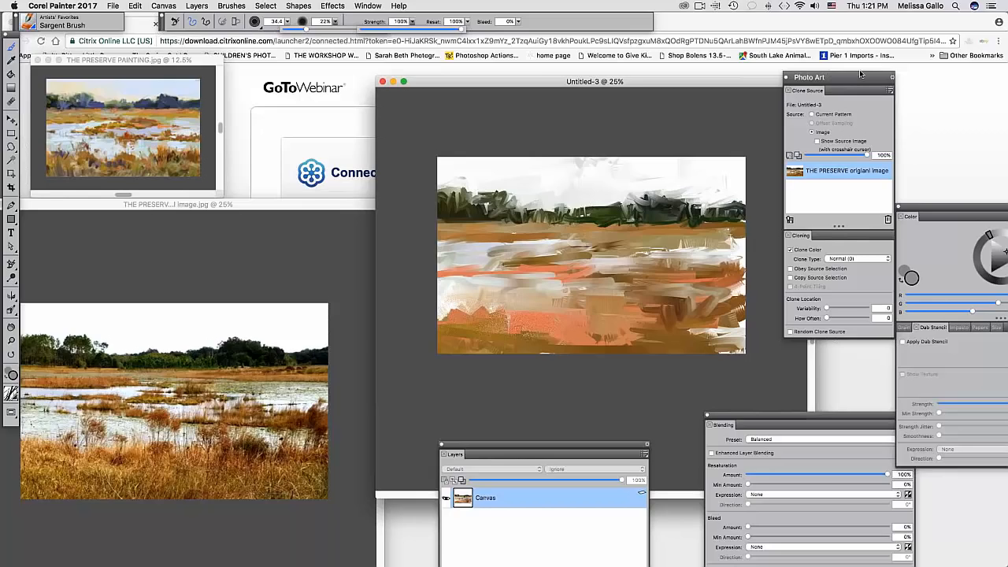
click(978, 37)
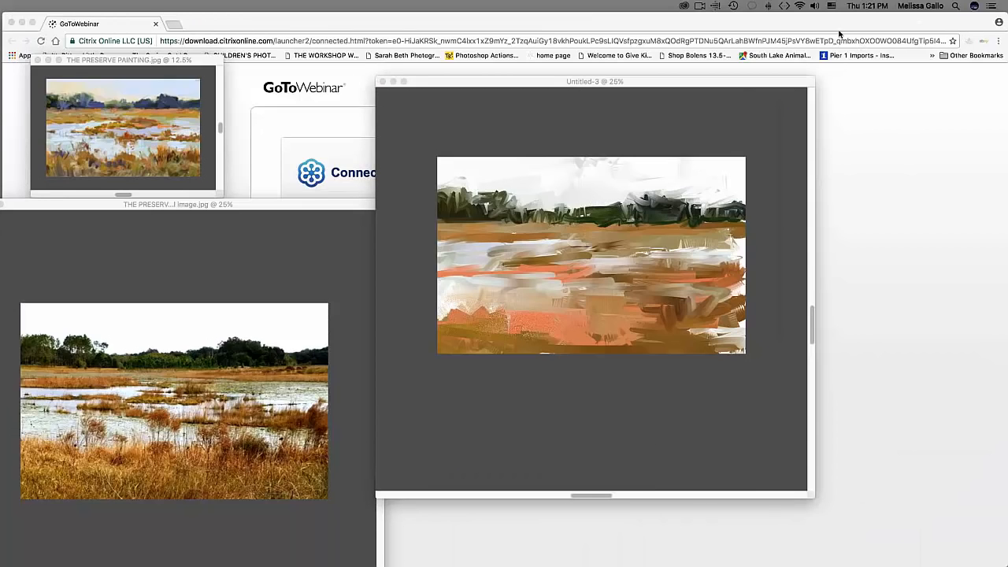